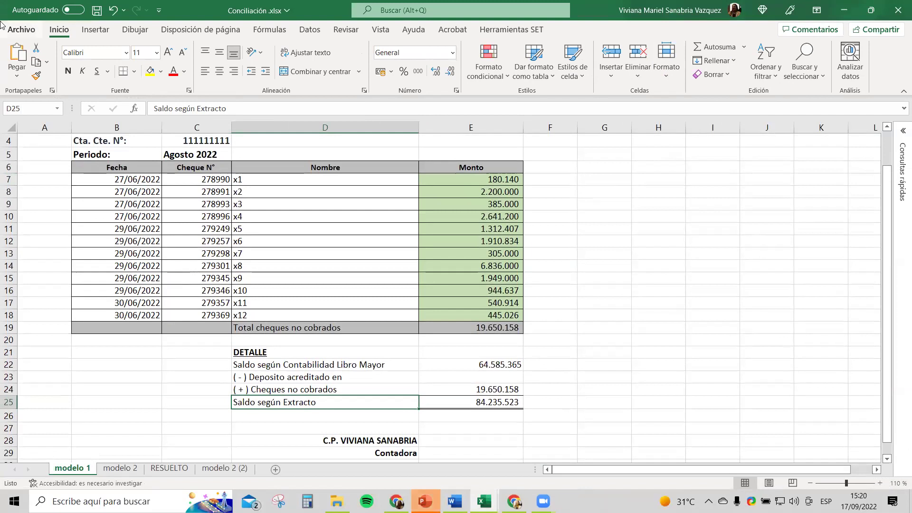
Review the bank header and the uncashed cheque list on the modelo 1 sheet, and save the workbook.
scroll(298, 224, up, 1)
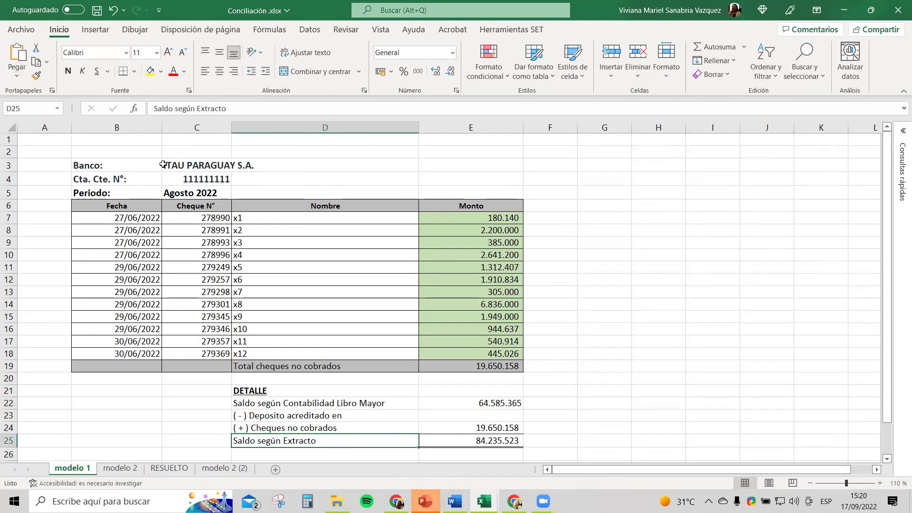
drag(104, 163, 272, 168)
drag(134, 181, 194, 191)
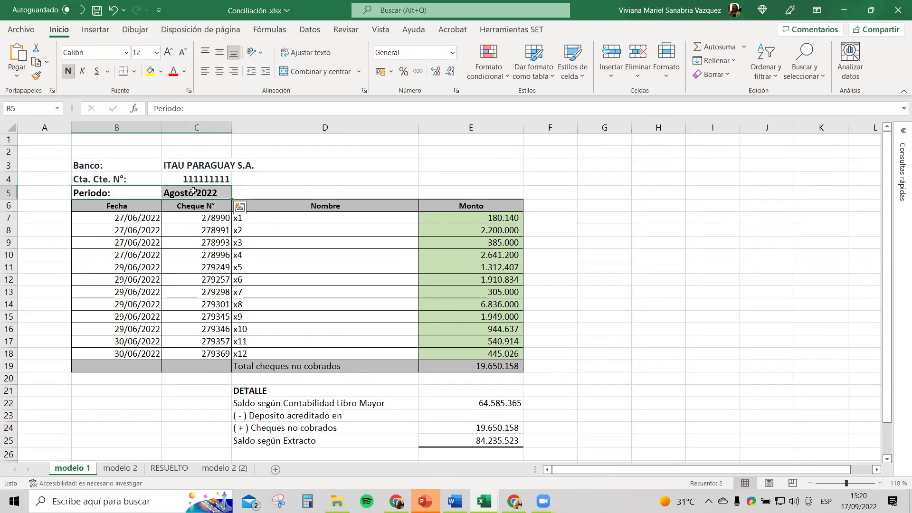
drag(112, 218, 457, 351)
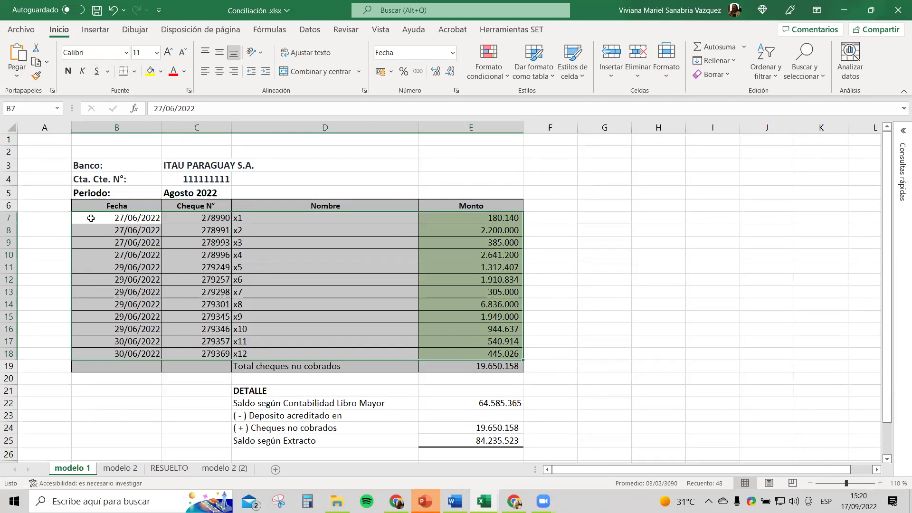
drag(90, 218, 465, 351)
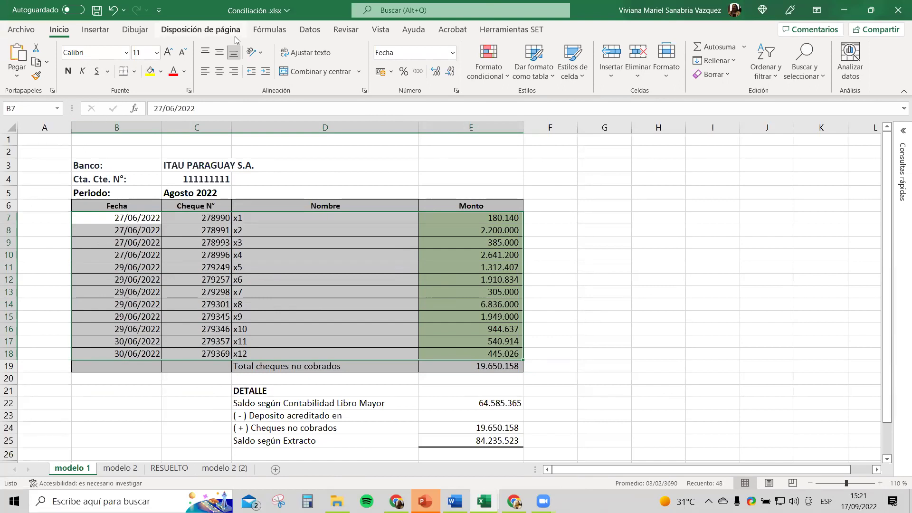
click(97, 10)
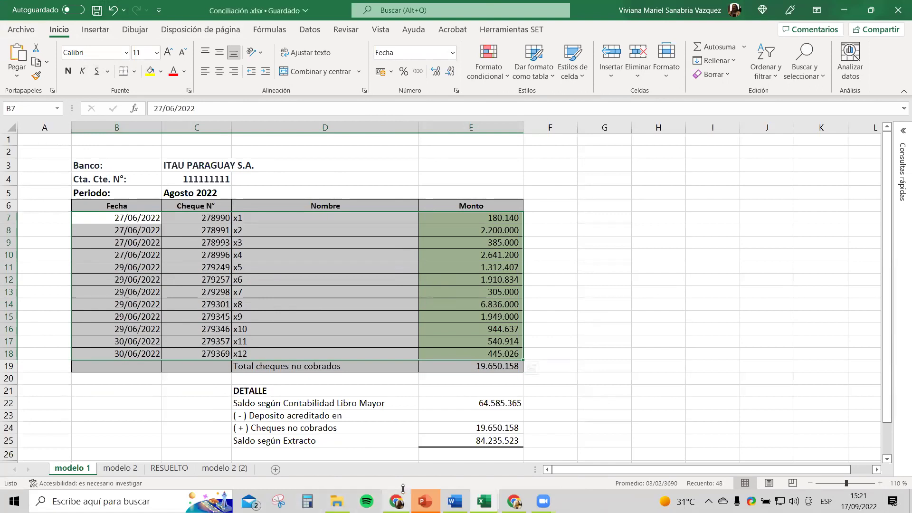
Examine the date, number, name and amount entries of the uncashed cheques in rows 7 to 18.
click(37, 196)
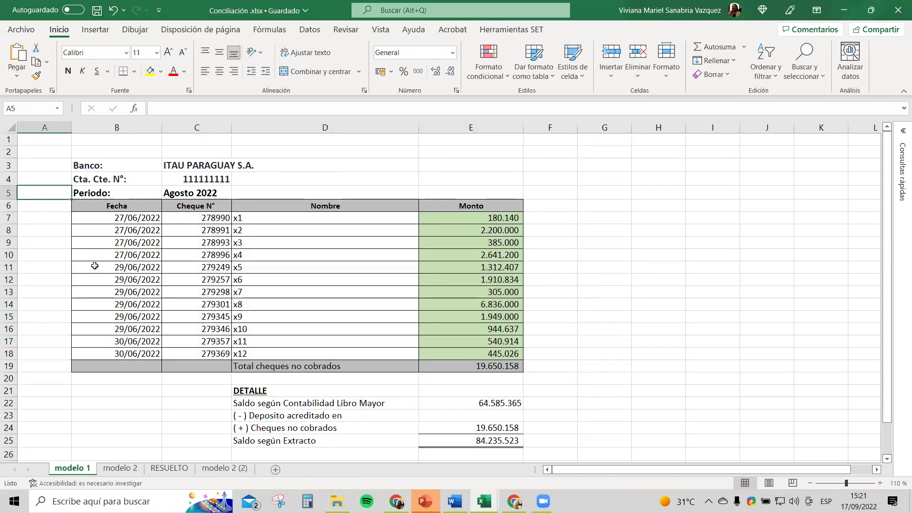
click(87, 236)
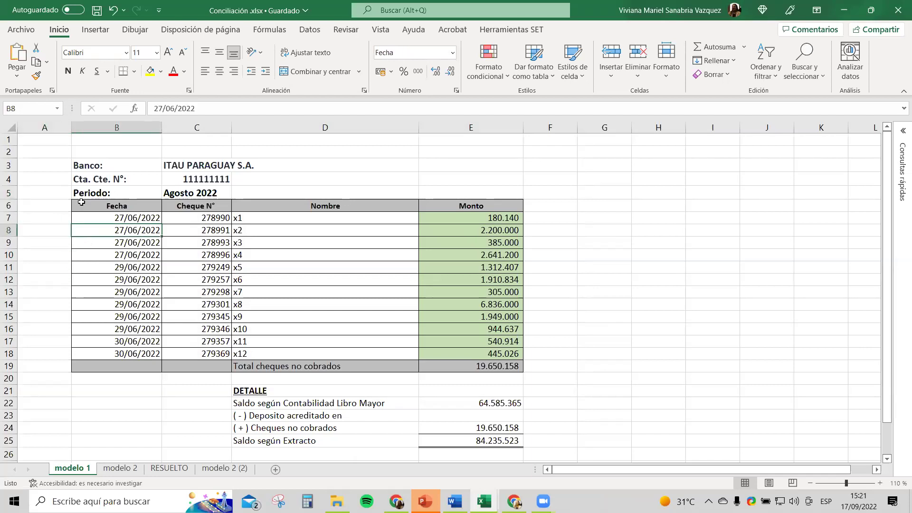
drag(89, 216, 447, 353)
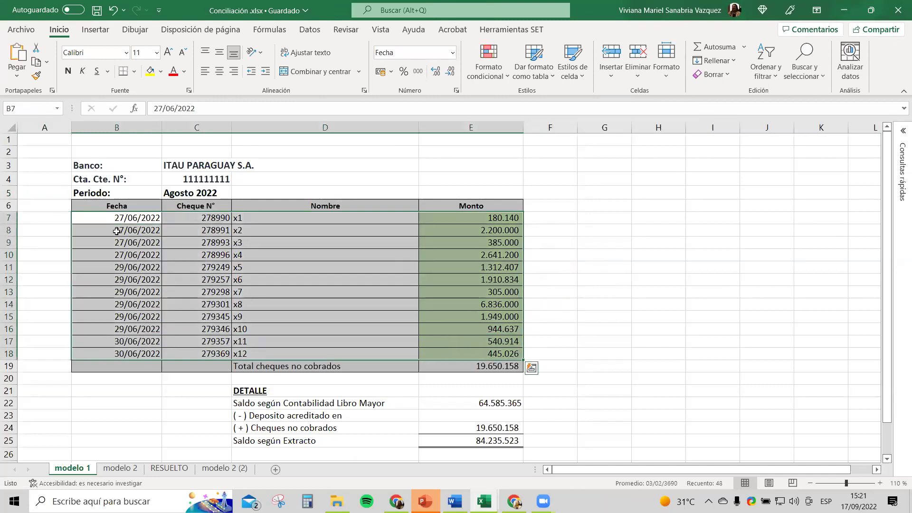
drag(114, 218, 447, 353)
click(91, 223)
drag(342, 264, 453, 353)
Examine how the DETALLE lines reconcile the ledger balance with the bank statement balance using the uncashed cheques listed above.
scroll(281, 275, down, 1)
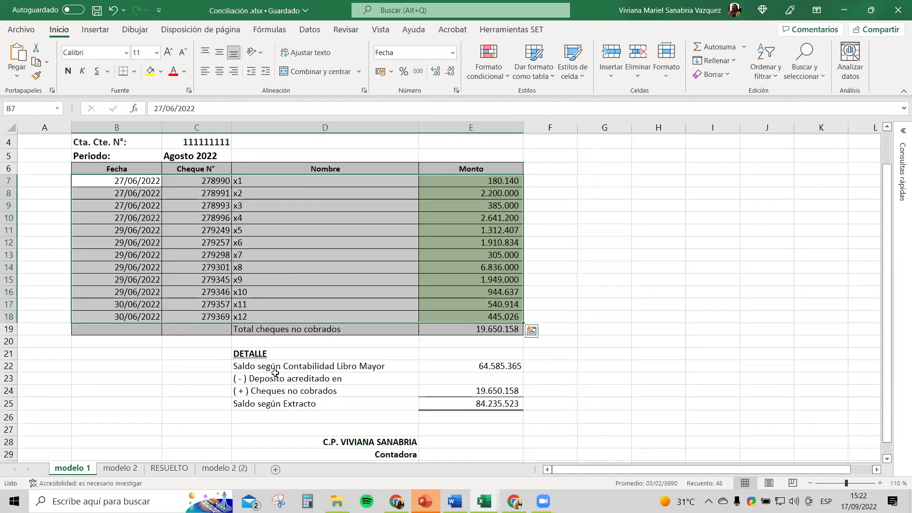
drag(268, 368, 471, 370)
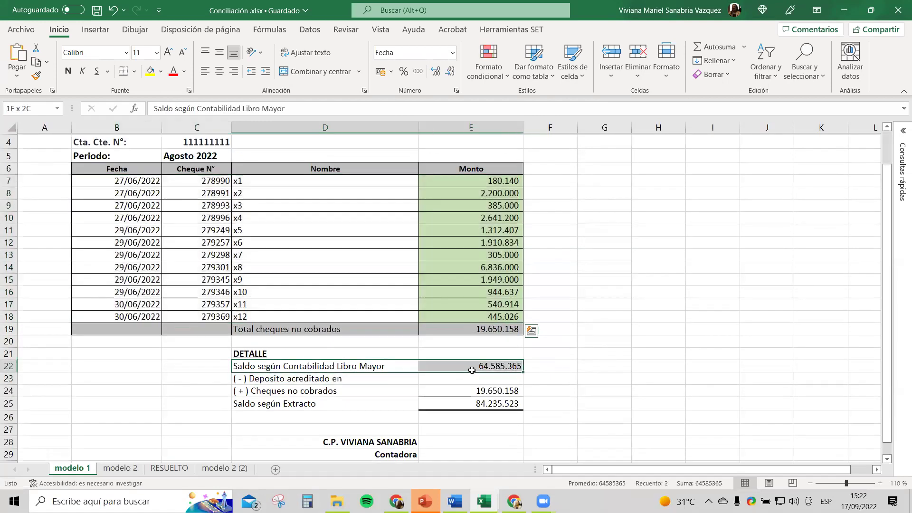
drag(256, 366, 475, 364)
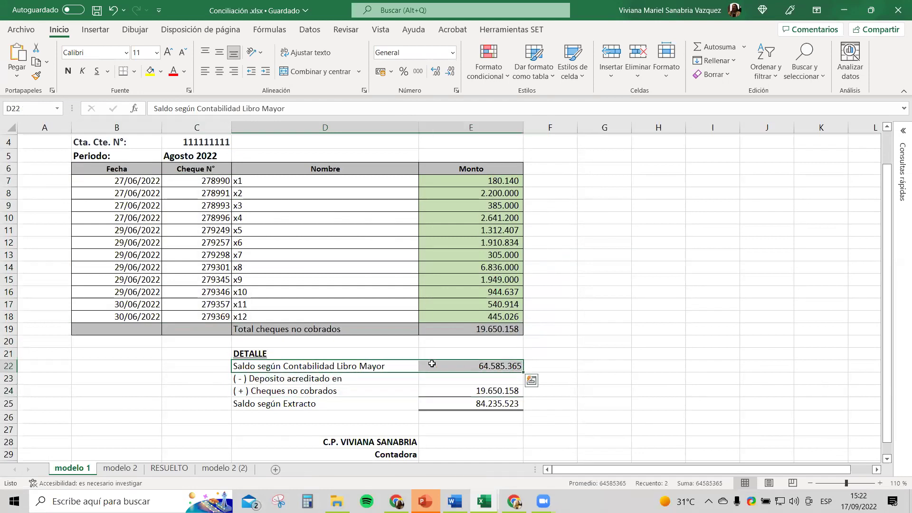
click(256, 364)
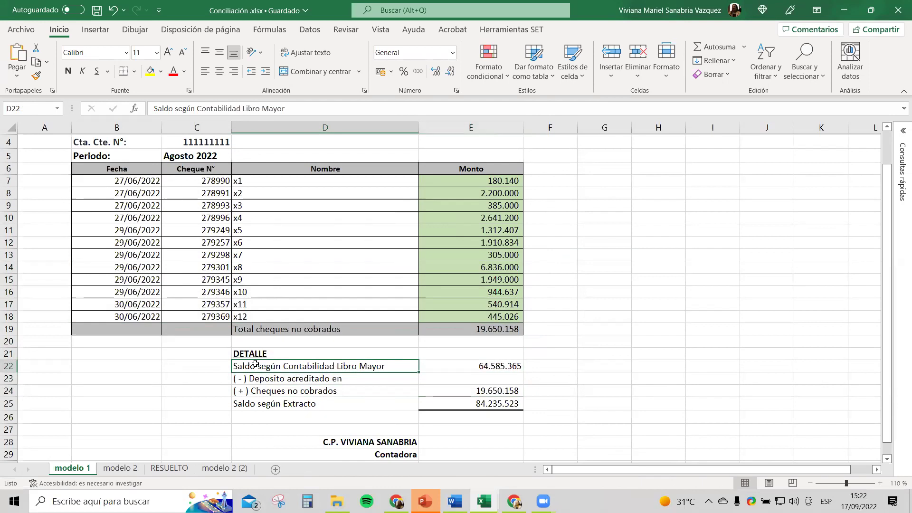
shift+click(446, 364)
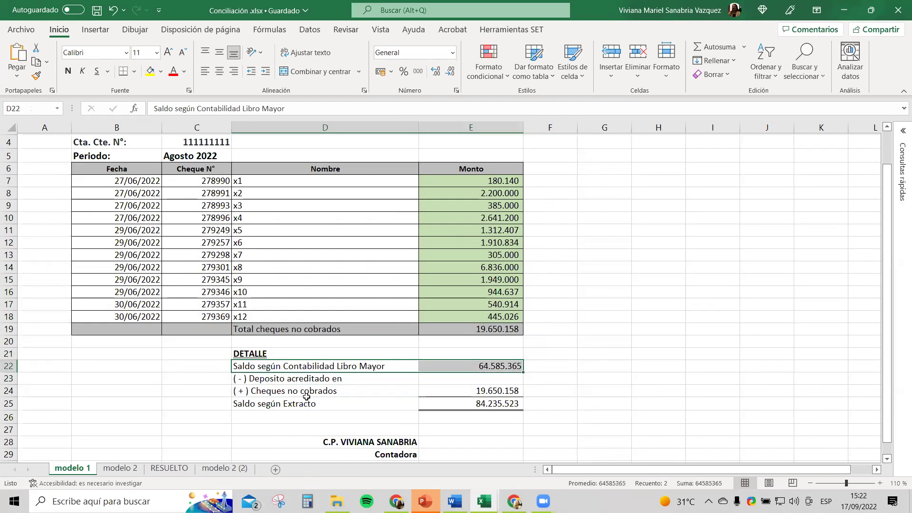
drag(256, 391, 495, 389)
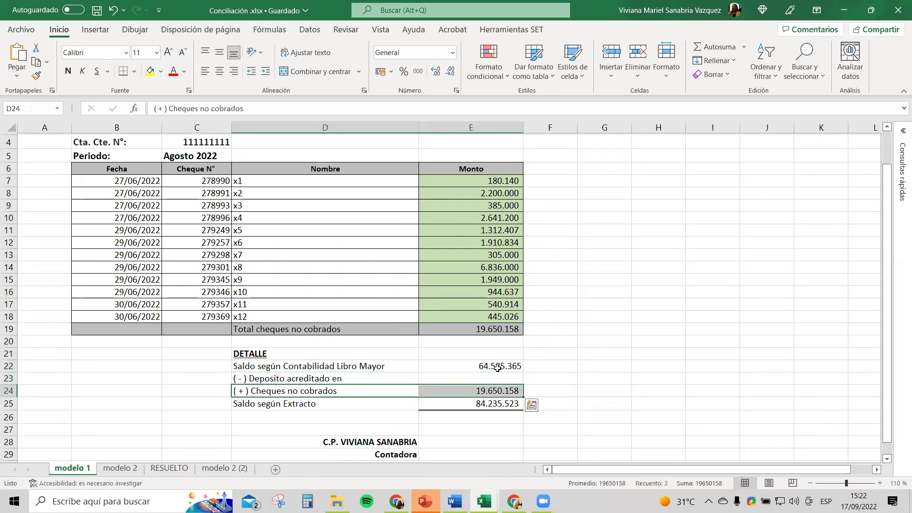
drag(335, 403, 467, 405)
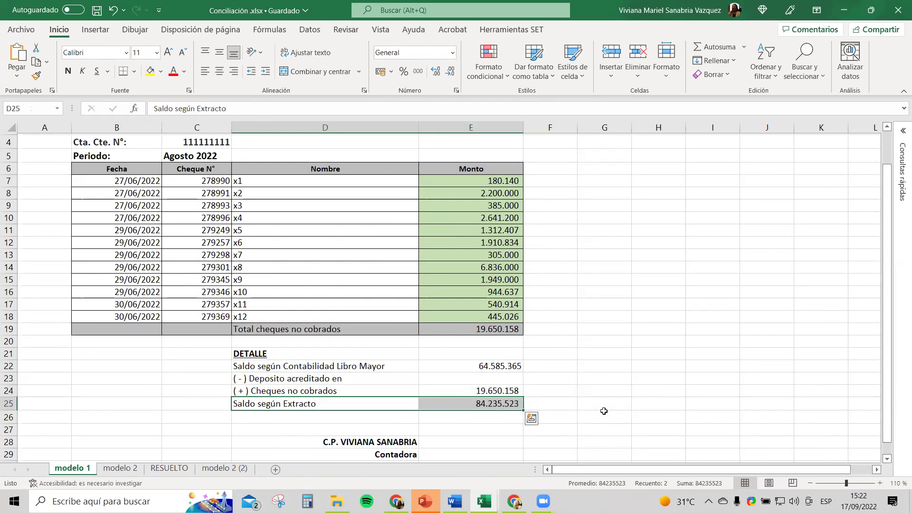
drag(508, 398, 327, 399)
click(113, 184)
drag(114, 180, 463, 319)
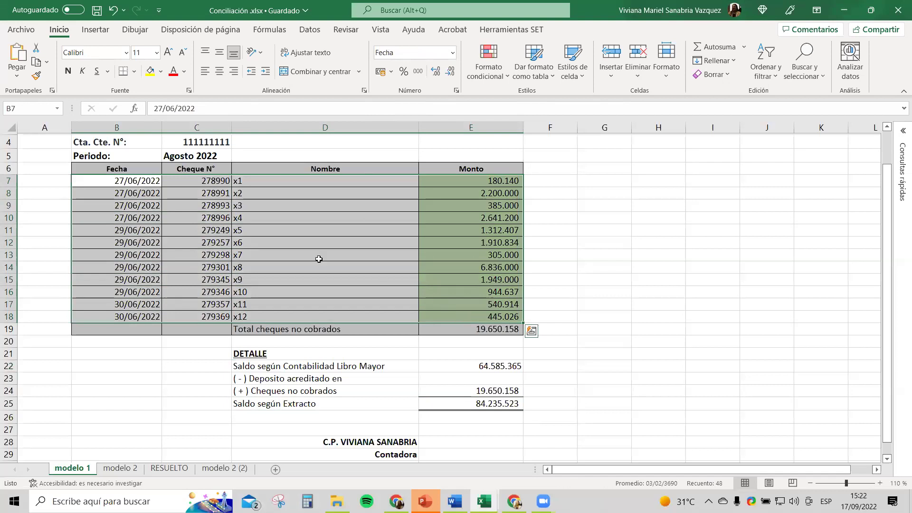
drag(117, 207, 453, 209)
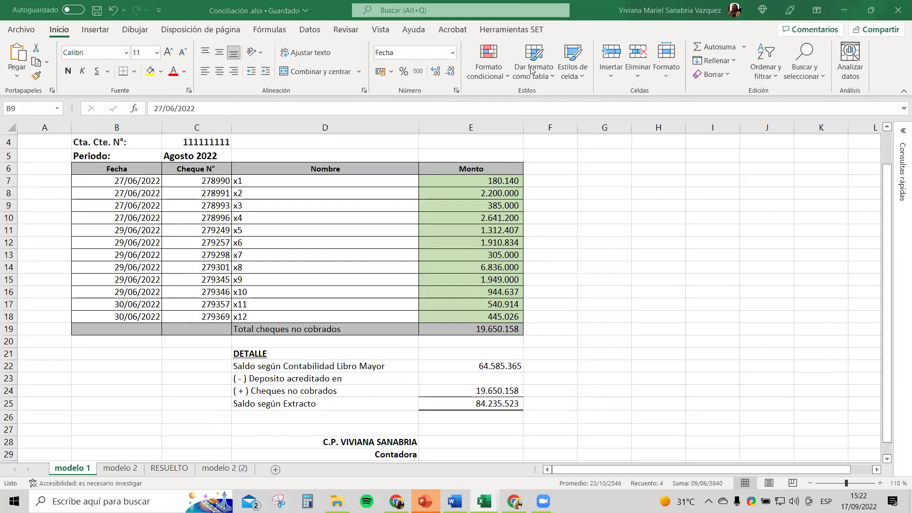
Open the modelo 2 sheet and examine its bank statement balance and the Menos deductions.
click(119, 469)
scroll(108, 406, down, 1)
scroll(107, 407, up, 1)
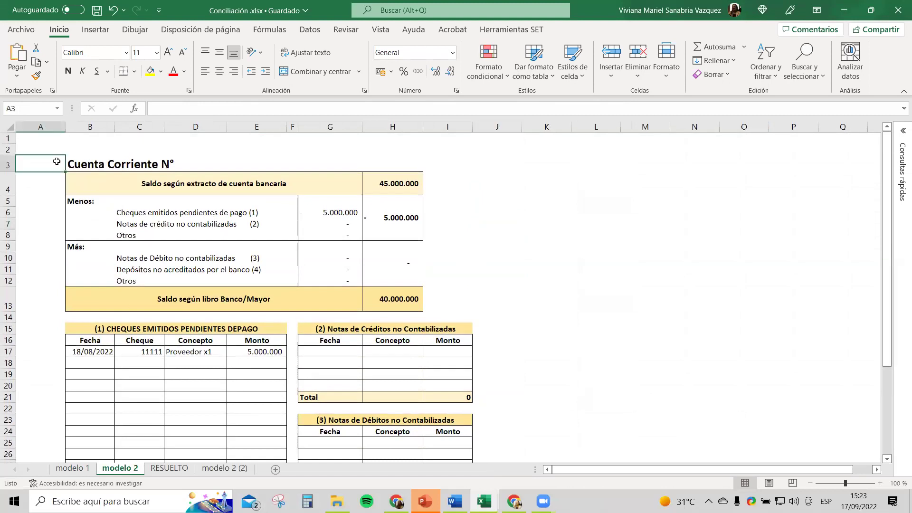
click(95, 186)
drag(249, 186, 408, 192)
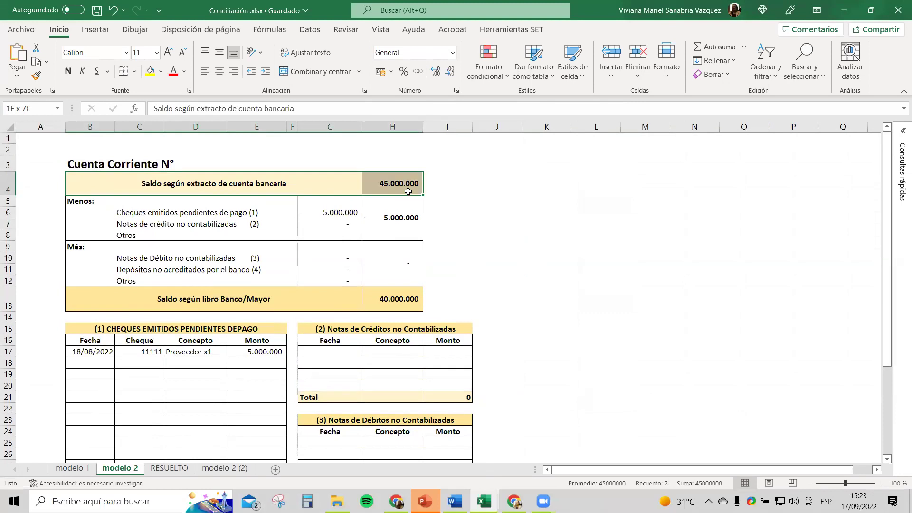
click(180, 219)
mouse_move(144, 200)
mouse_down()
mouse_move(227, 223)
mouse_move(380, 226)
mouse_up()
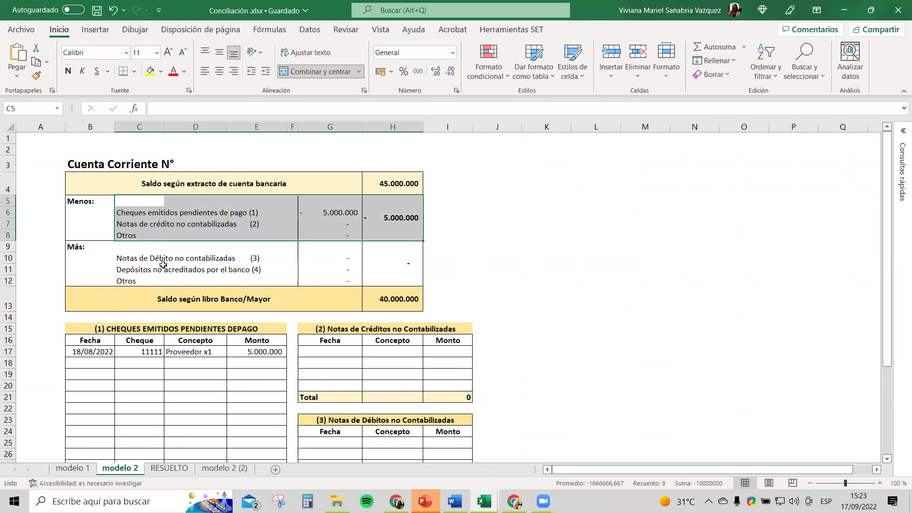
Examine modelo 2's supporting tables for pending cheques, credit notes, debit notes and uncredited deposits against the summary above.
scroll(297, 264, down, 4)
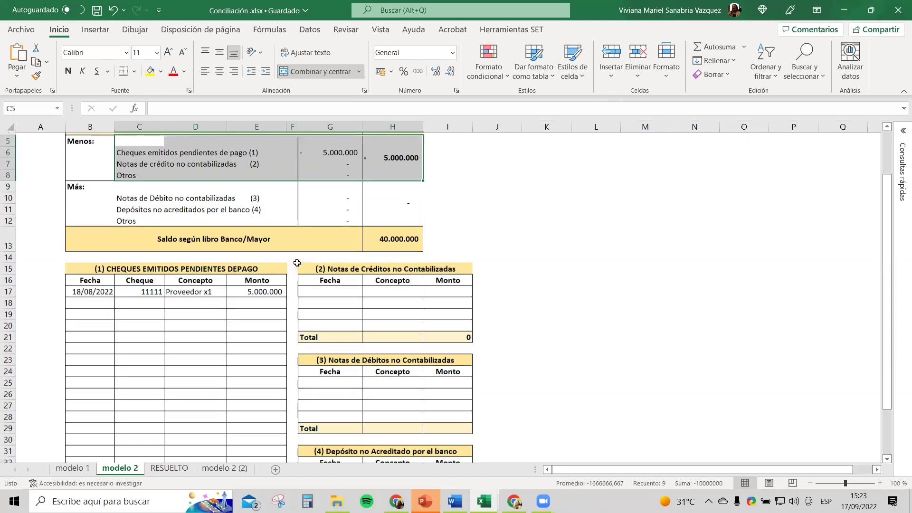
drag(119, 193, 304, 439)
scroll(251, 301, up, 3)
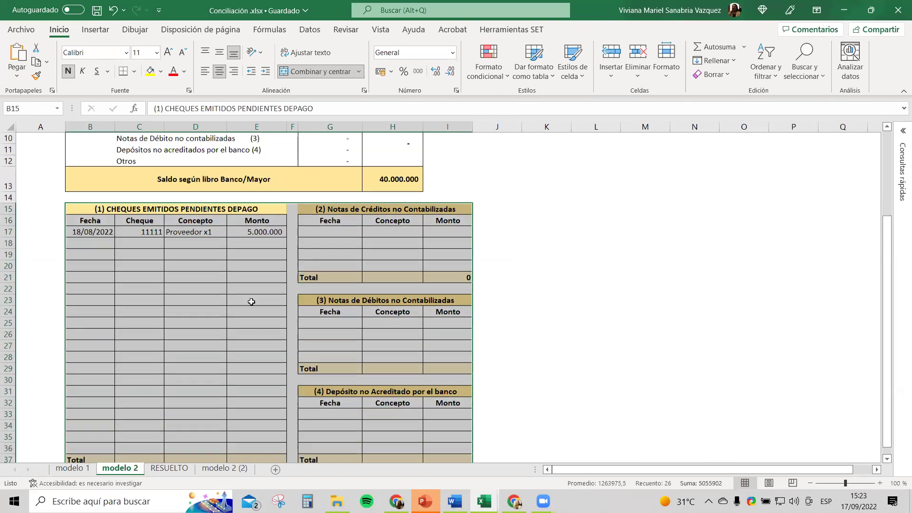
drag(82, 167, 395, 265)
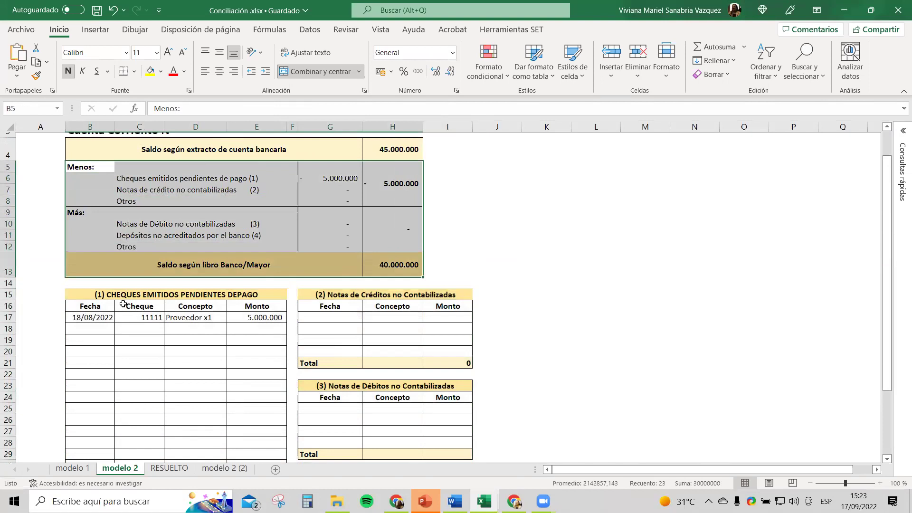
drag(90, 318, 213, 318)
drag(276, 338, 349, 448)
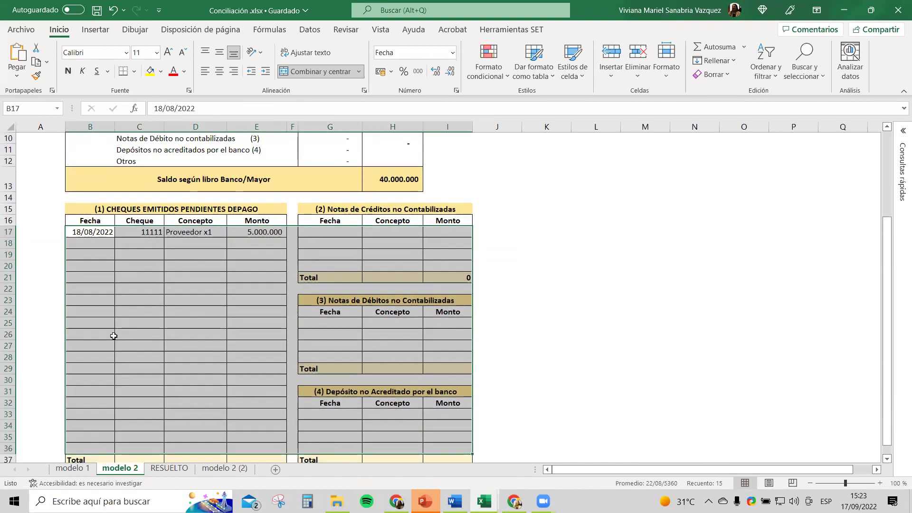
On the RESUELTO sheet, narrow the empty column A beside the LIBRO BANCOS table.
click(181, 468)
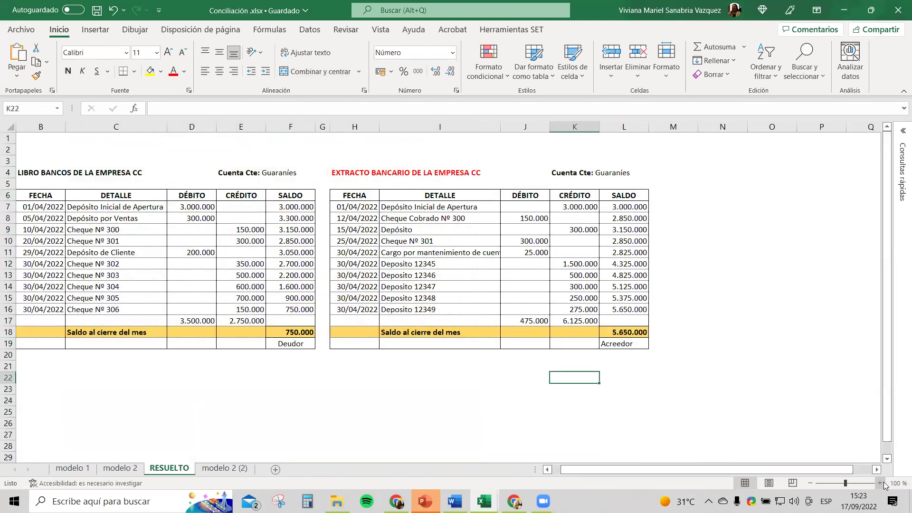
click(880, 484)
click(880, 483)
click(880, 483)
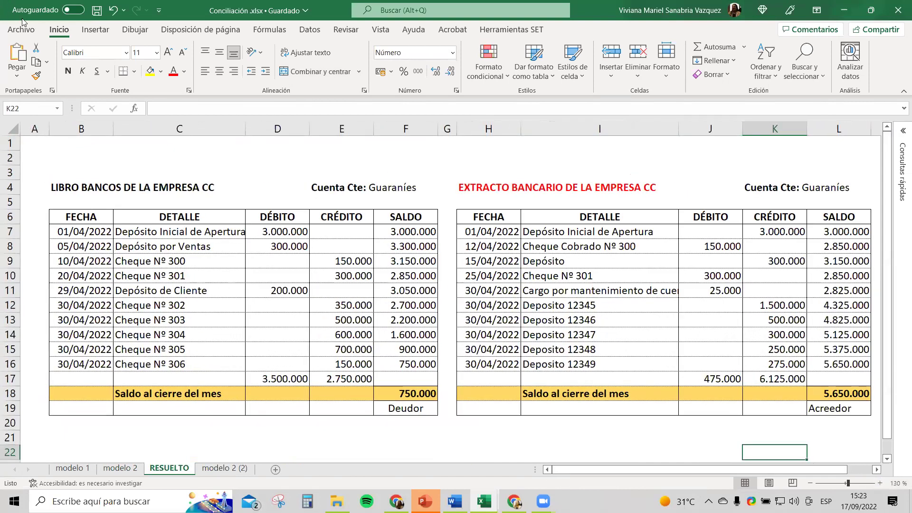
drag(46, 129, 25, 129)
Compare the LIBRO BANCOS and EXTRACTO BANCARIO tables, checking their closing balances and the first ledger entries.
mouse_move(94, 131)
mouse_down()
mouse_move(381, 143)
mouse_move(364, 168)
mouse_up()
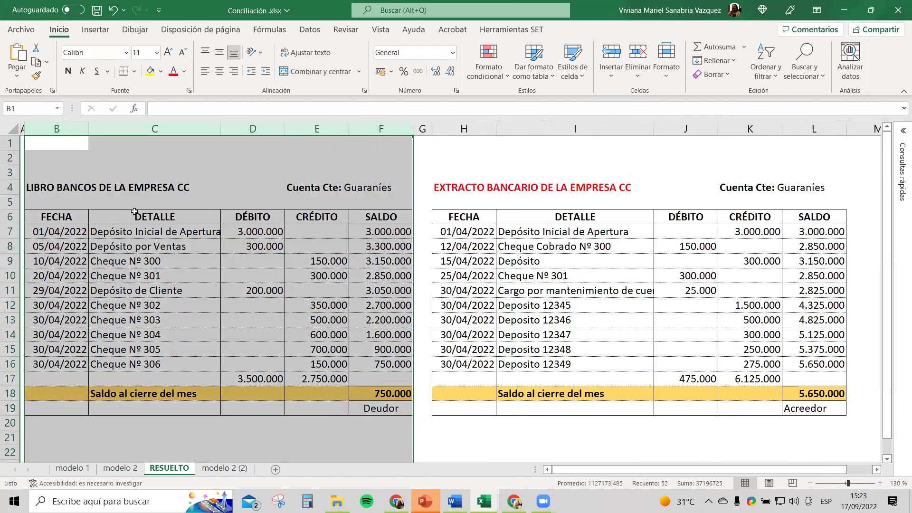
click(465, 129)
drag(727, 157, 831, 158)
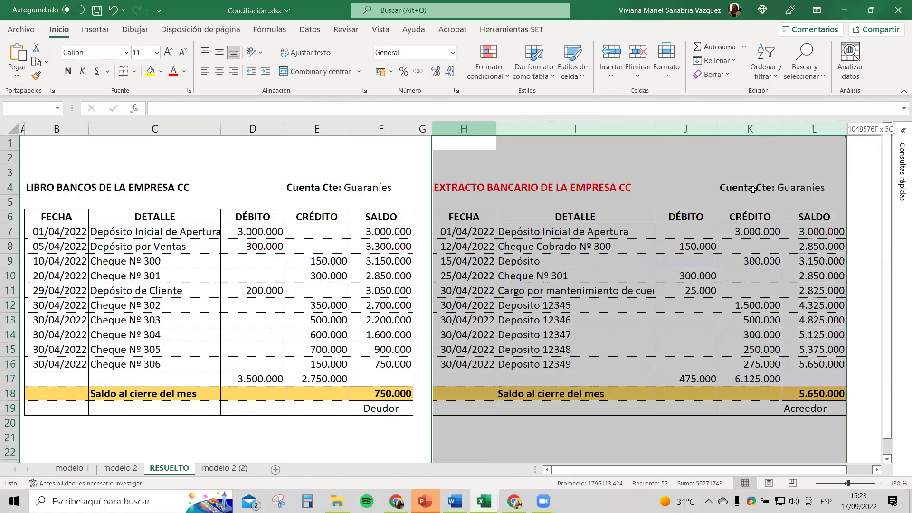
click(377, 395)
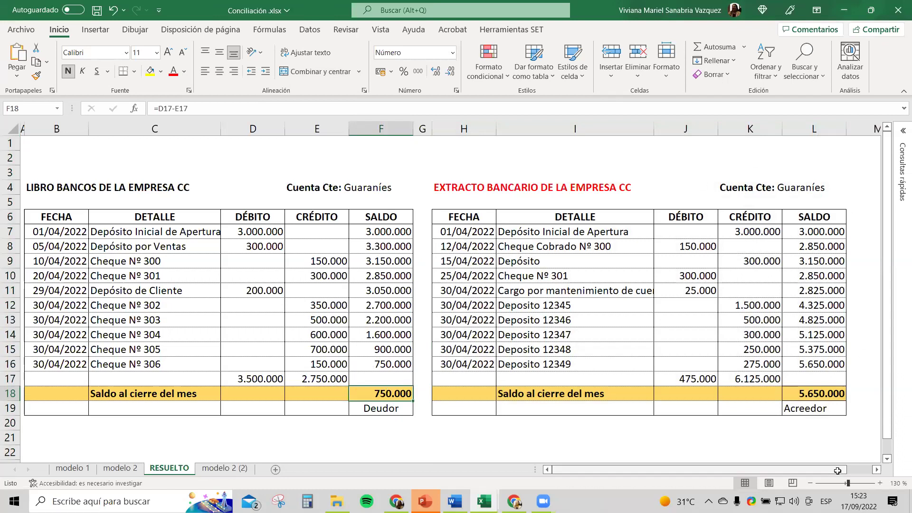
click(827, 395)
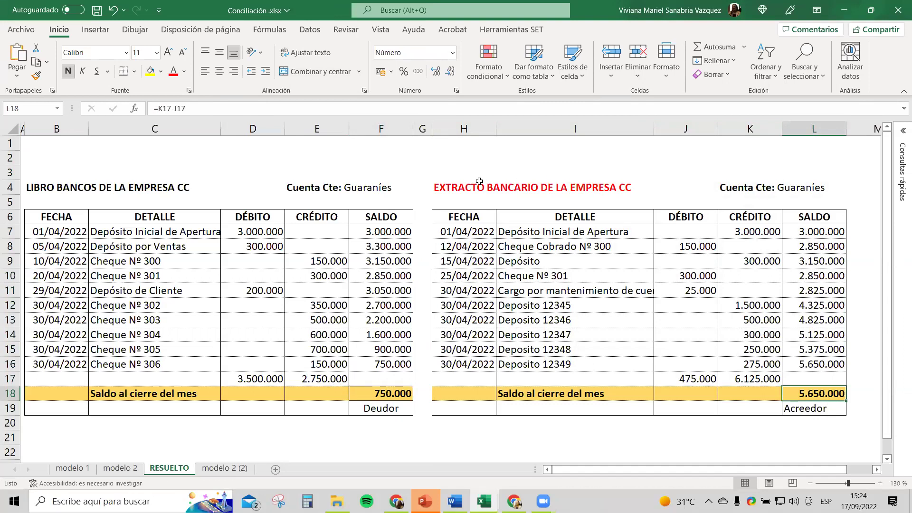
drag(465, 186, 746, 291)
drag(762, 375, 836, 410)
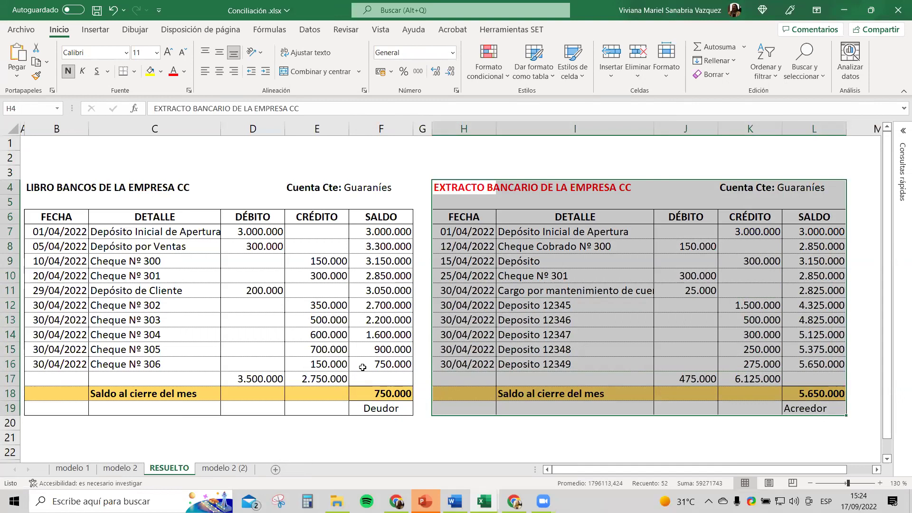
drag(51, 191, 369, 411)
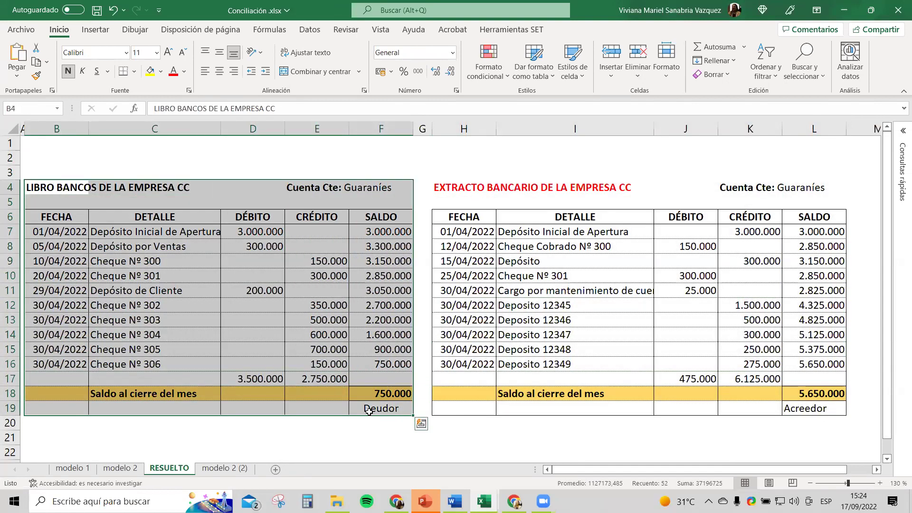
click(383, 360)
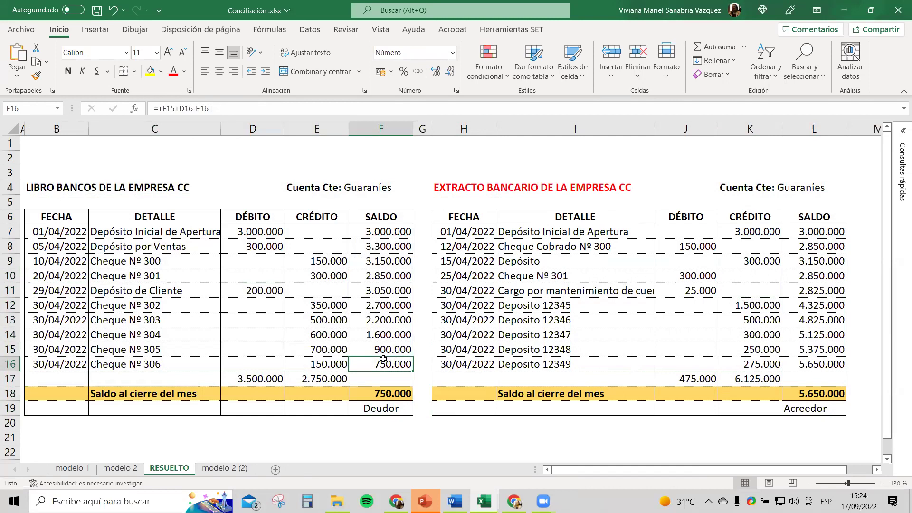
click(79, 278)
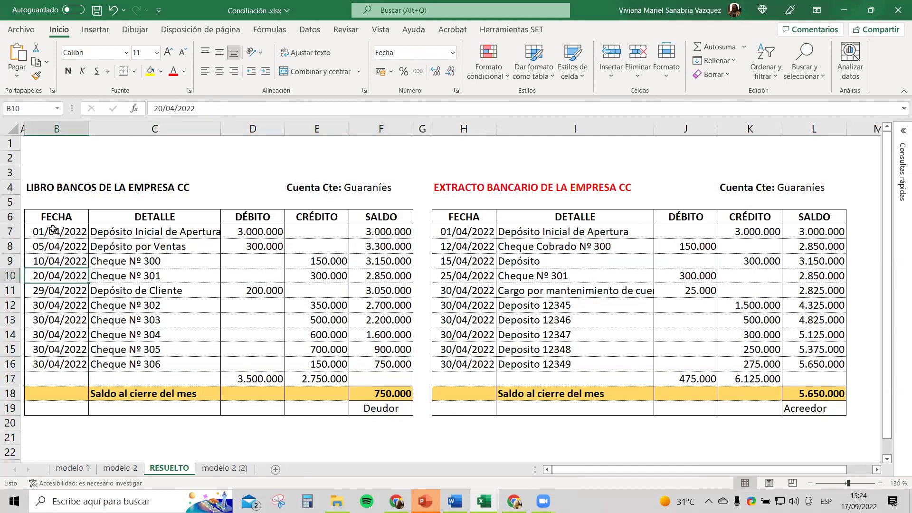
click(122, 237)
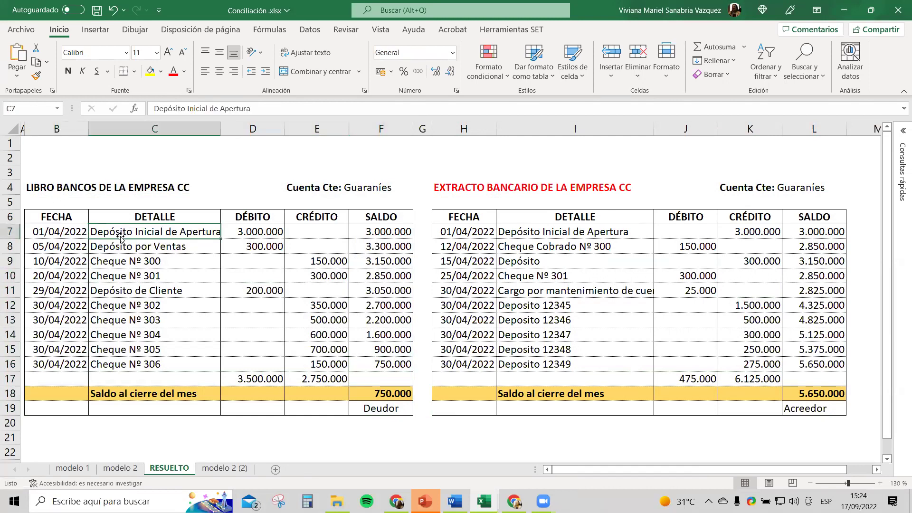
Highlight the 3.000.000 Depósito Inicial de Apertura in yellow in both the bank ledger and the bank statement.
drag(56, 229, 801, 234)
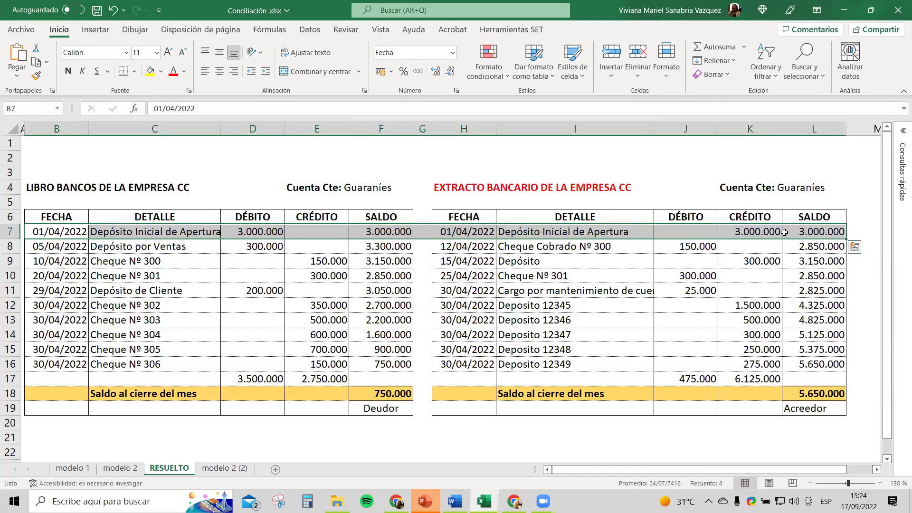
click(742, 232)
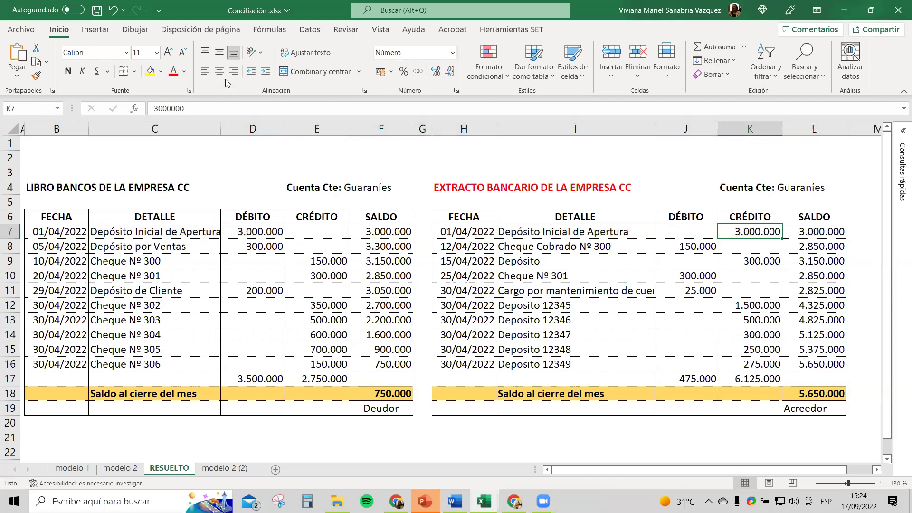
right_click(240, 86)
click(761, 227)
click(148, 73)
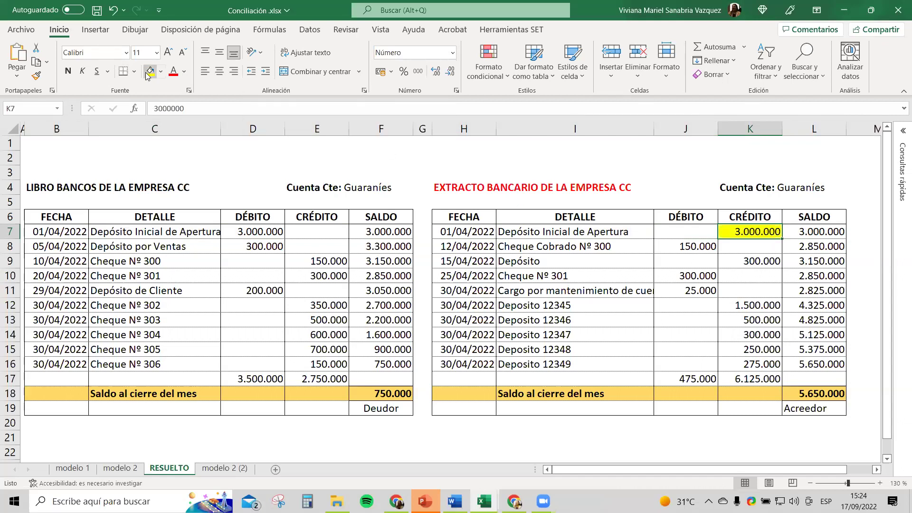
click(252, 232)
click(150, 72)
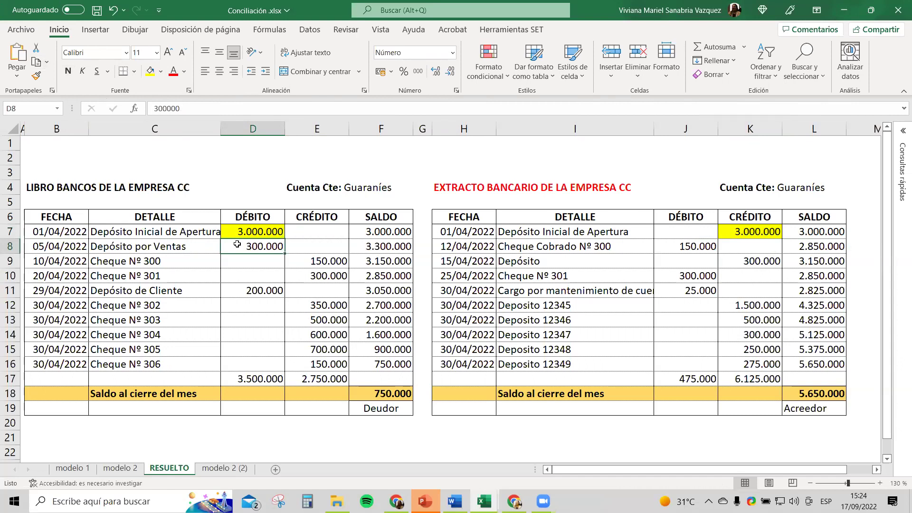
Compare the ledger's Depósito por Ventas with the statement's 15/04/2022 Depósito and highlight both 300.000 amounts in yellow.
drag(38, 248, 248, 247)
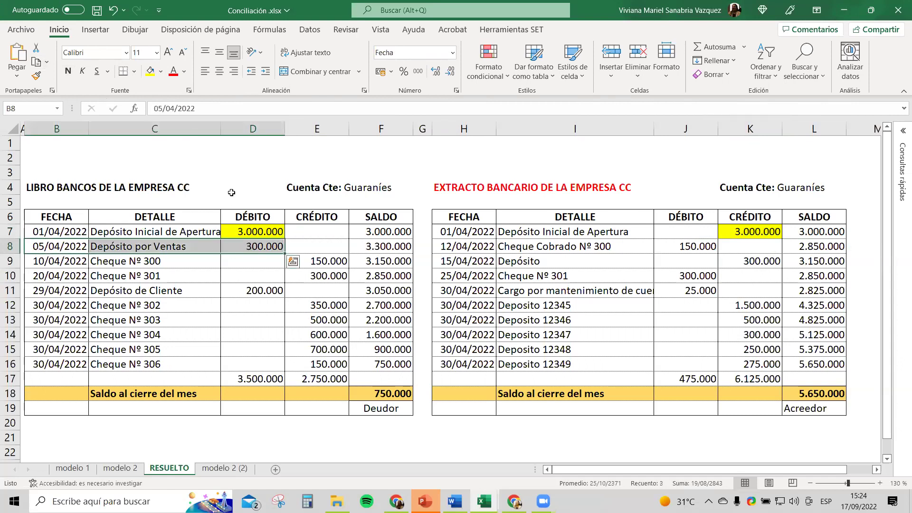
drag(456, 262, 755, 261)
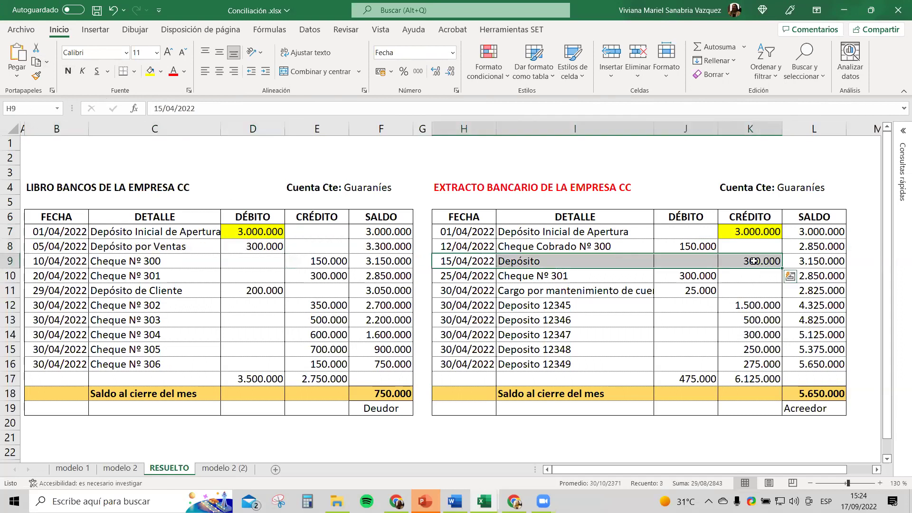
drag(482, 259, 748, 258)
click(84, 240)
drag(85, 241, 260, 246)
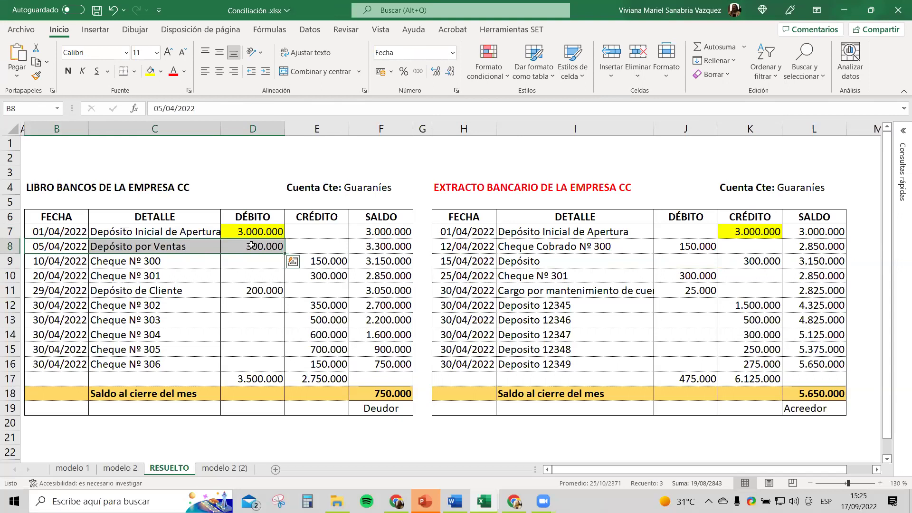
drag(78, 247, 244, 246)
drag(478, 261, 745, 263)
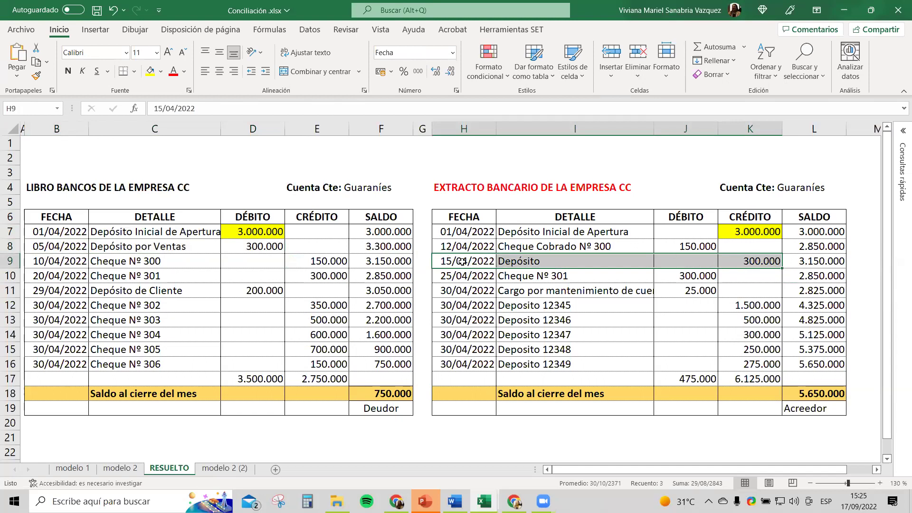
shift+click(770, 263)
drag(771, 263, 771, 263)
click(253, 243)
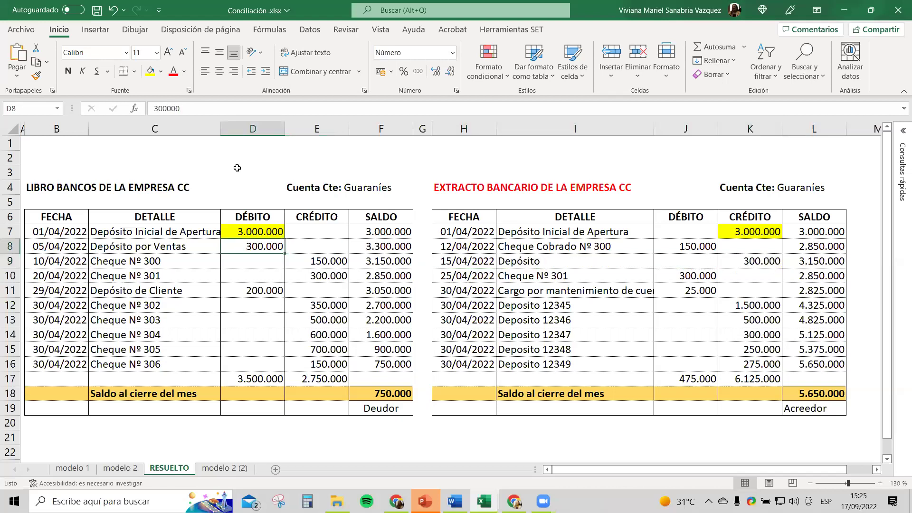
click(149, 73)
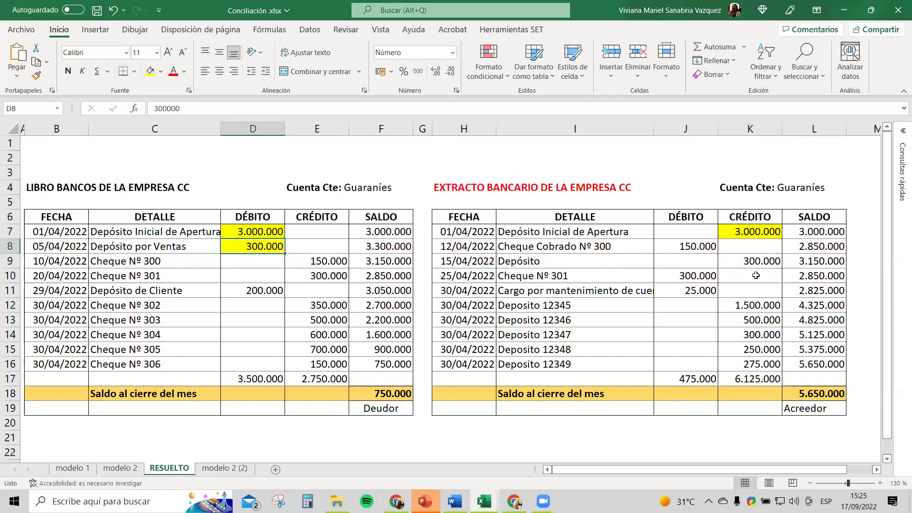
click(751, 261)
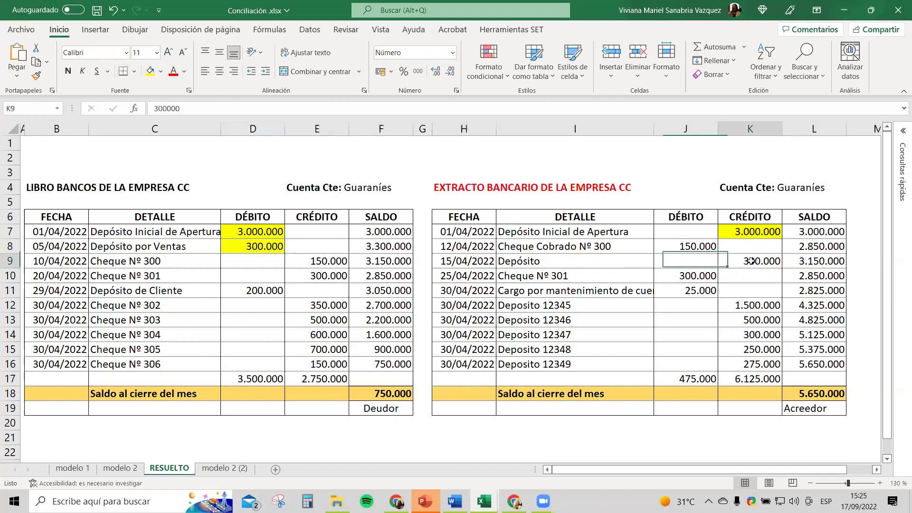
click(150, 71)
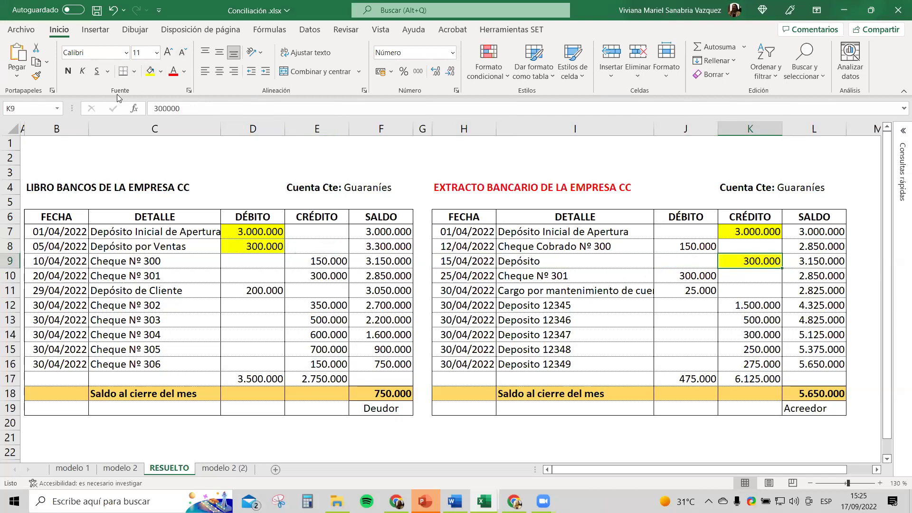
Match Cheque Nº 300 across the two tables and highlight its 150.000 amount in yellow in each.
click(305, 258)
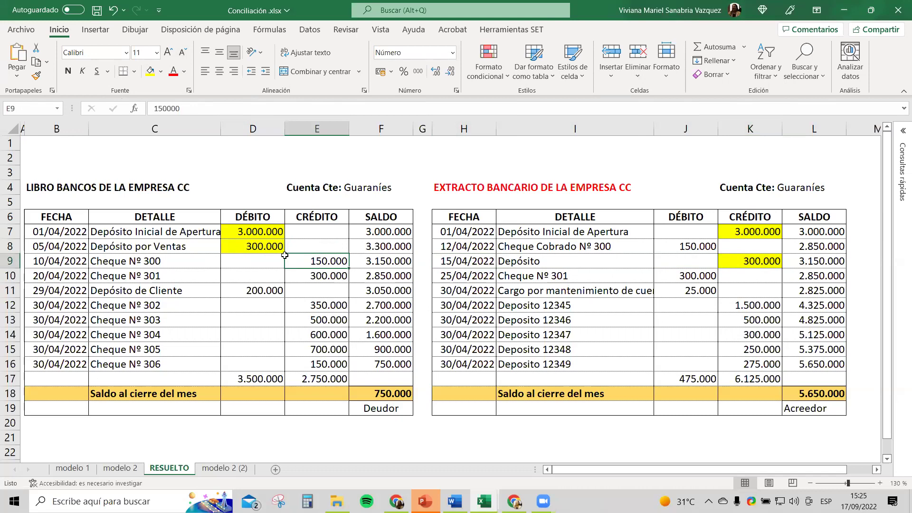
drag(457, 245, 695, 250)
click(696, 247)
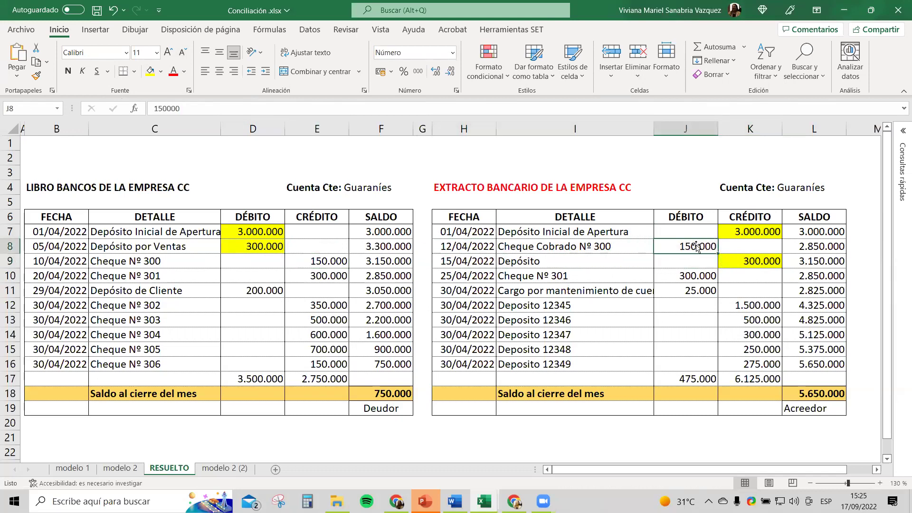
click(152, 71)
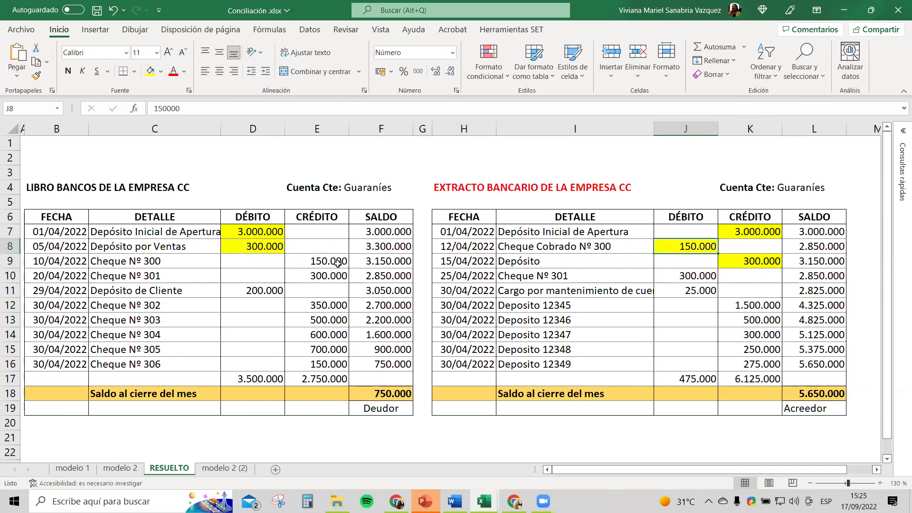
click(338, 263)
click(151, 72)
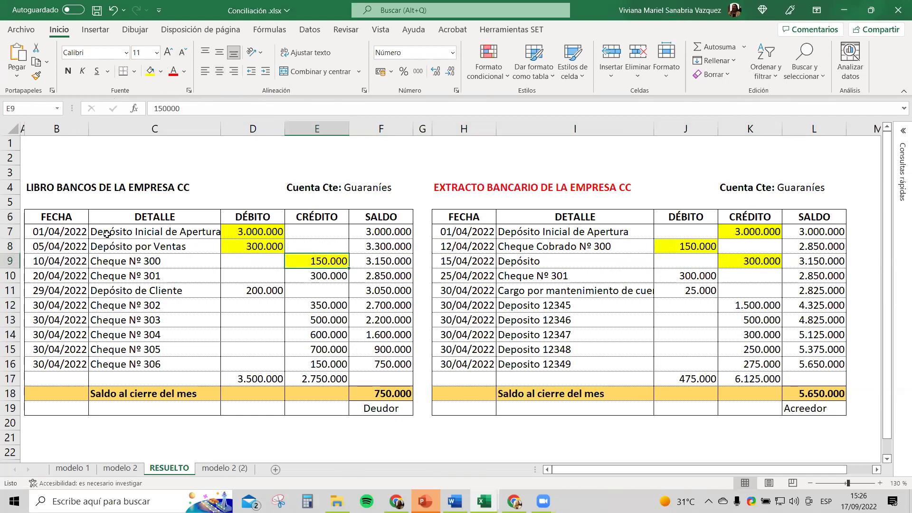
Match Cheque Nº 301 across the two tables and highlight its 300.000 amount in yellow in each.
drag(76, 280, 311, 275)
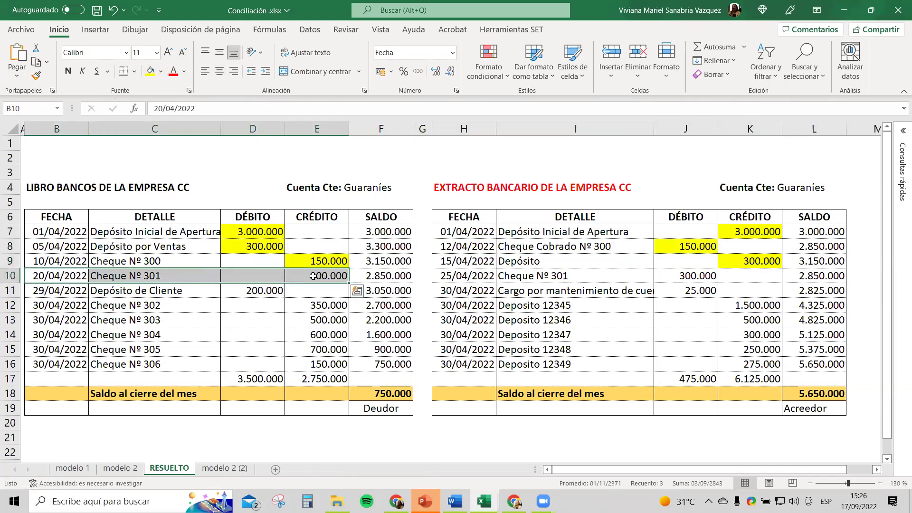
drag(701, 276, 447, 279)
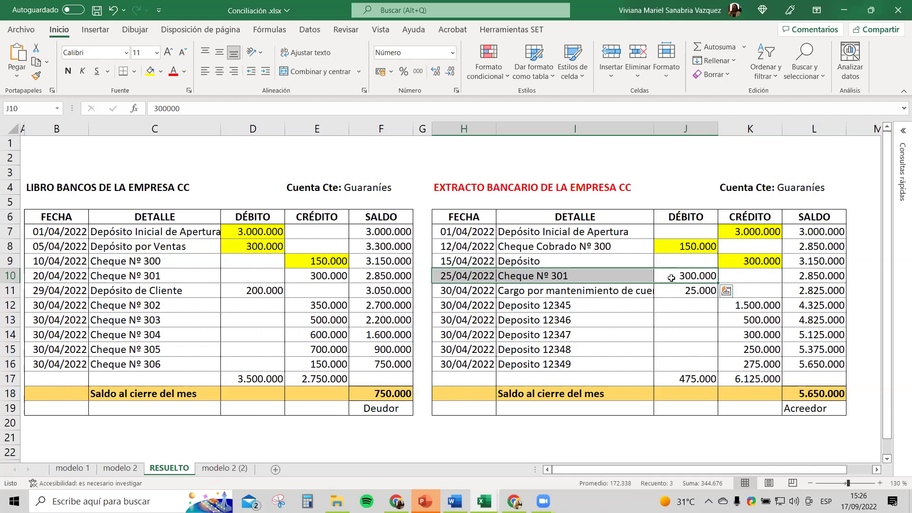
click(671, 278)
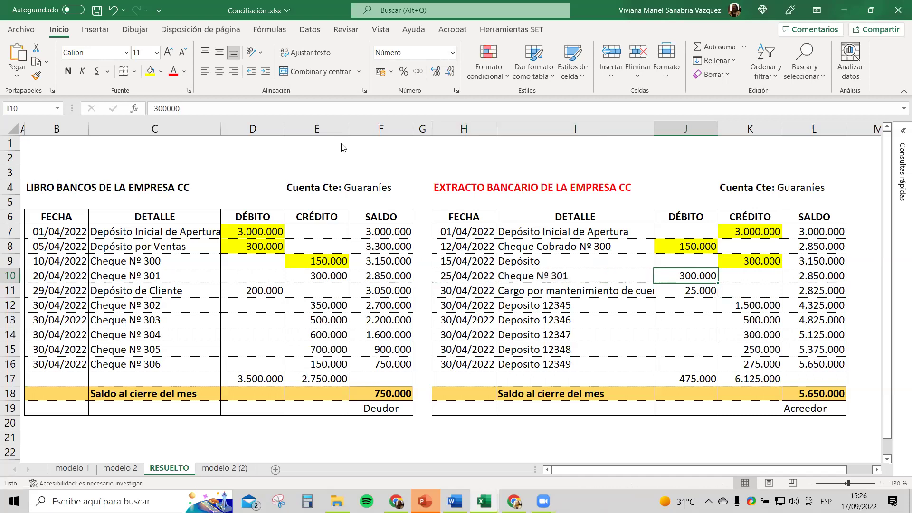
click(150, 72)
click(311, 271)
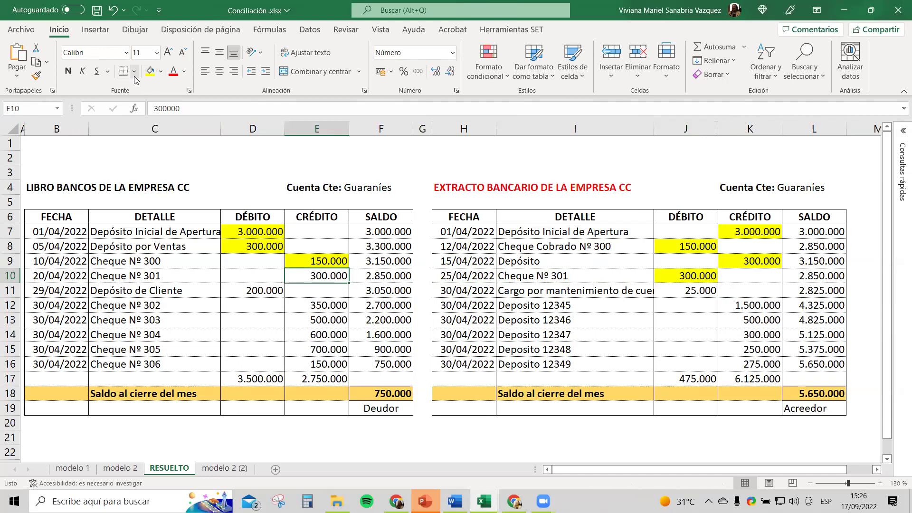
click(150, 71)
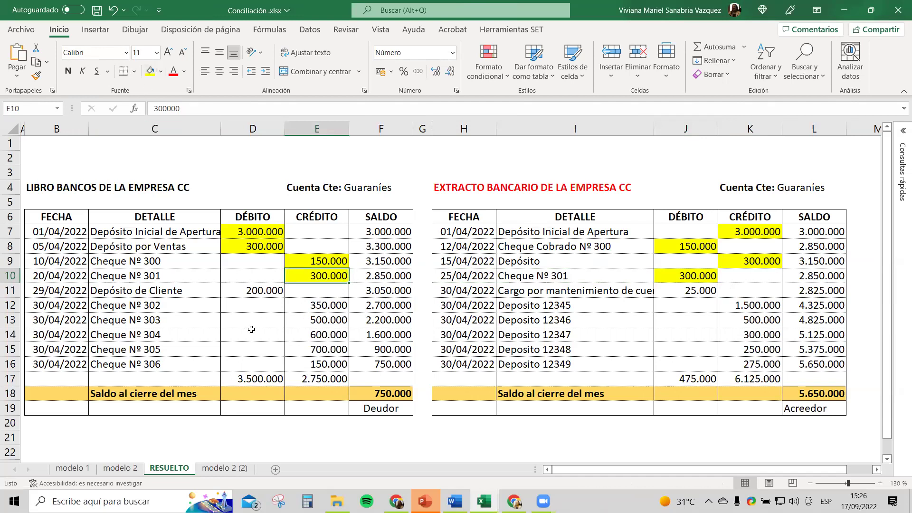
Examine the remaining entries in both tables, checking the bank statement for the ledger's 29/04/2022 Depósito de Cliente.
drag(182, 236, 133, 365)
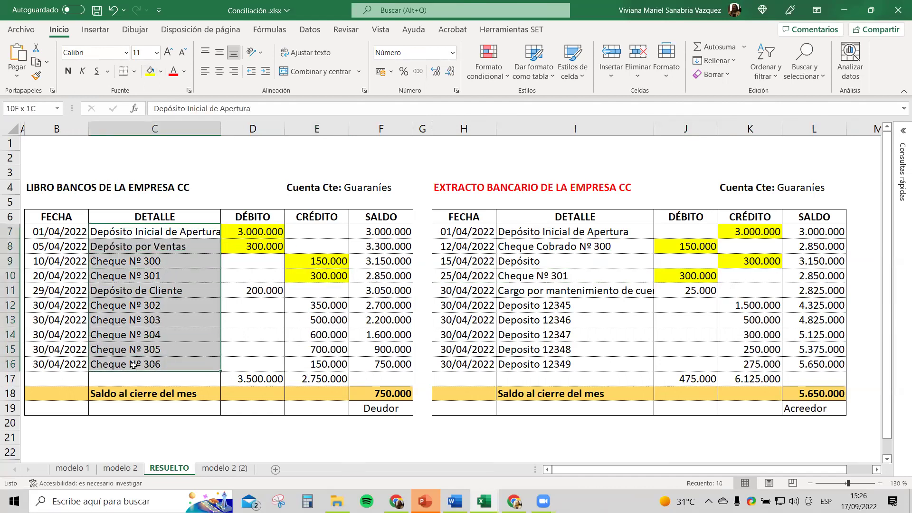
drag(596, 229, 562, 369)
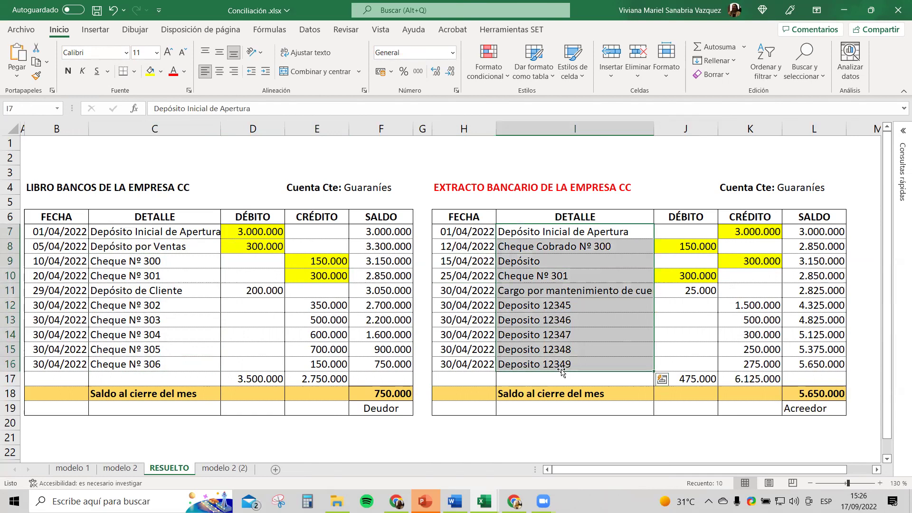
click(568, 345)
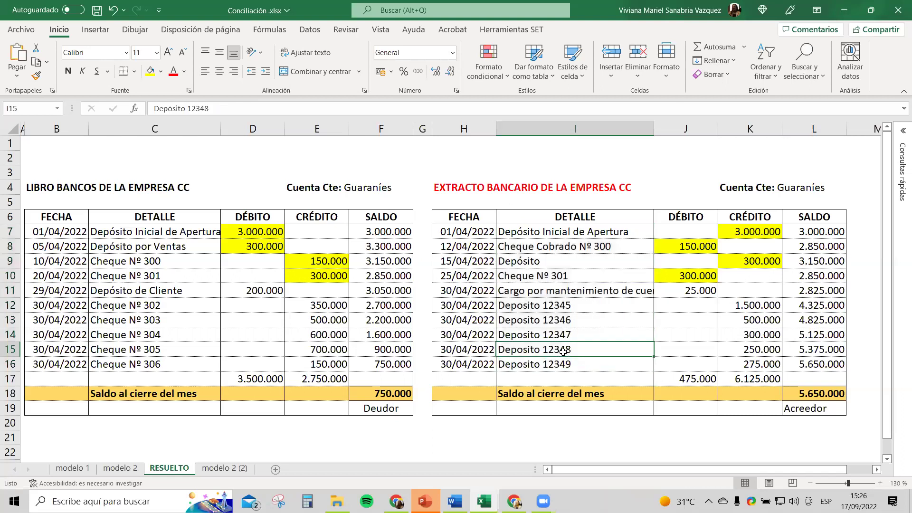
click(478, 305)
click(181, 295)
drag(416, 305, 352, 286)
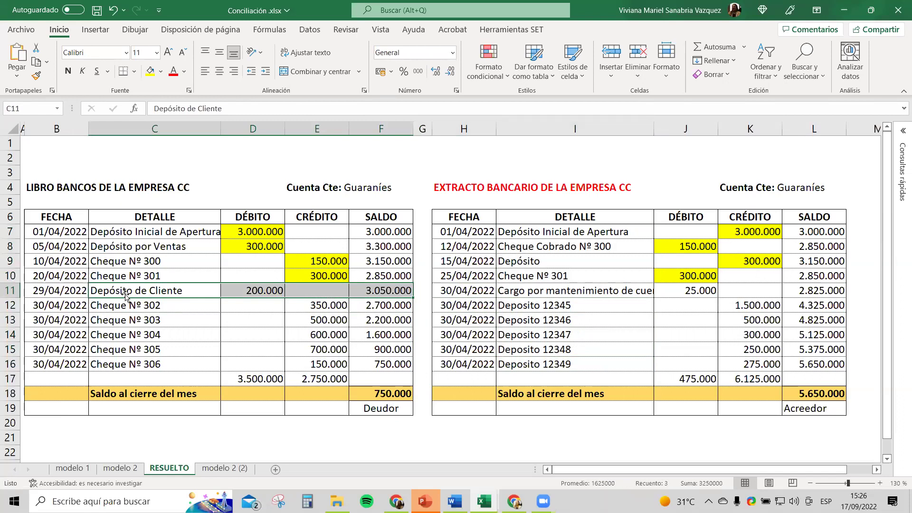
drag(62, 289, 173, 290)
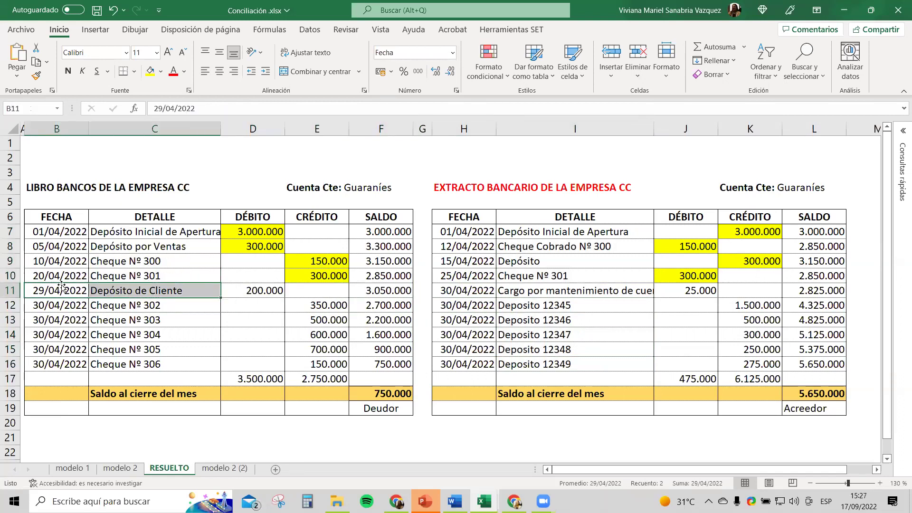
click(83, 297)
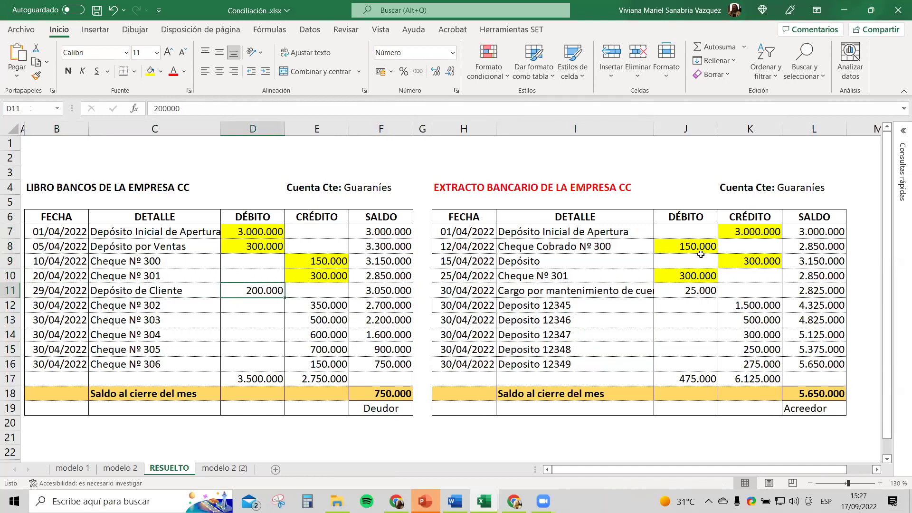
drag(446, 232, 695, 369)
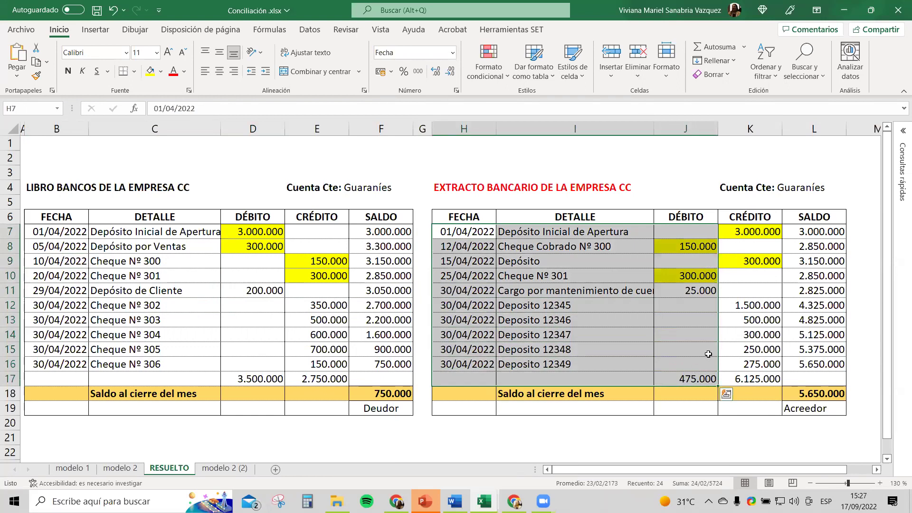
click(773, 232)
drag(766, 295, 753, 382)
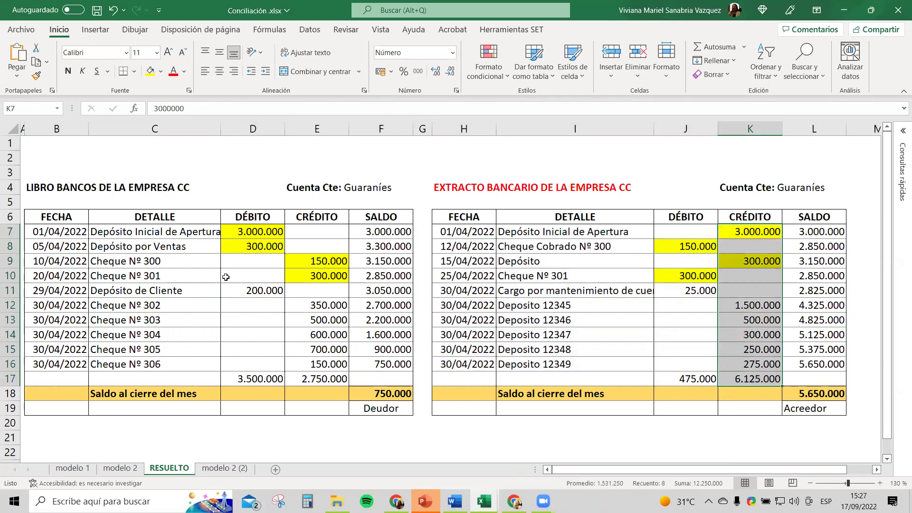
Copy the ledger's 29/04/2022 Depósito de Cliente entry, from date through credit column, to row 23 below the table.
click(57, 302)
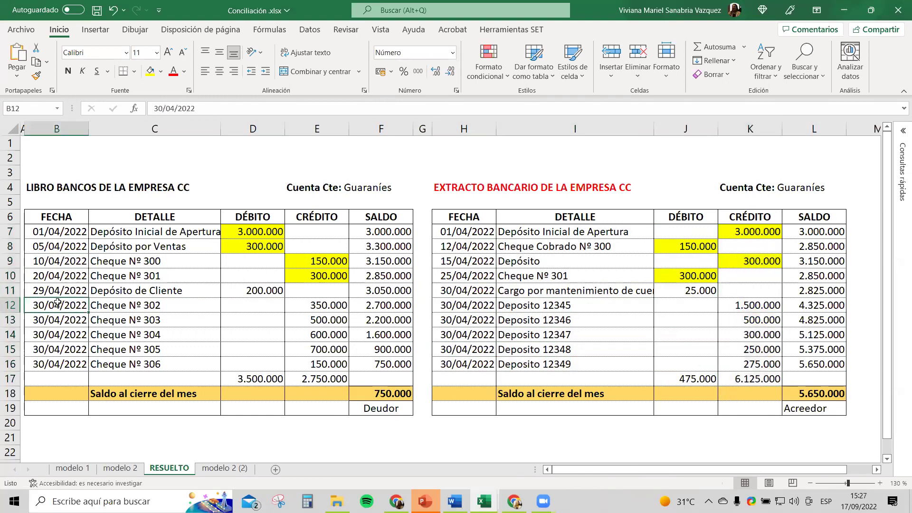
drag(57, 303, 328, 275)
drag(77, 290, 305, 289)
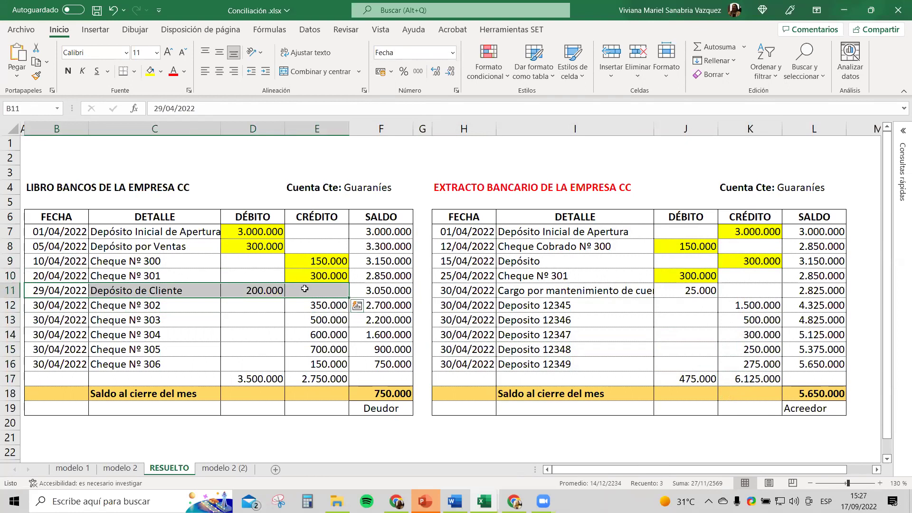
key(ctrl+c)
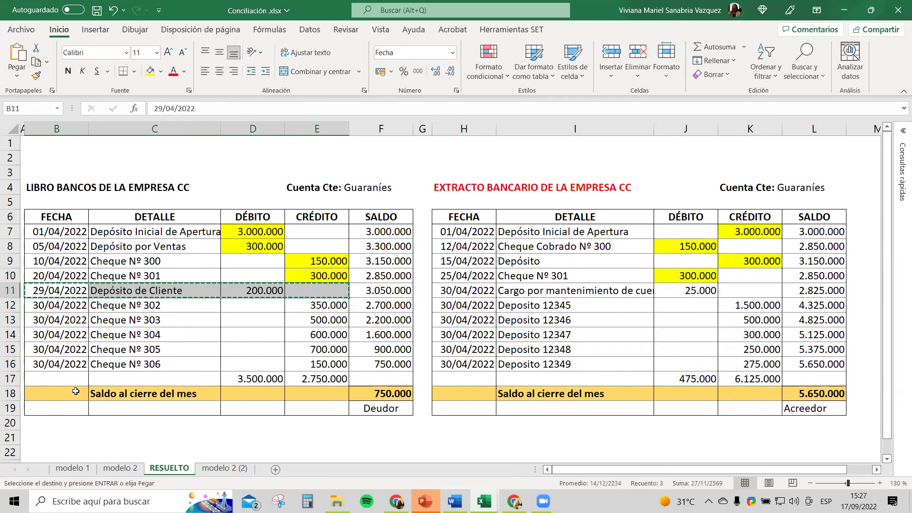
scroll(68, 384, down, 2)
click(68, 384)
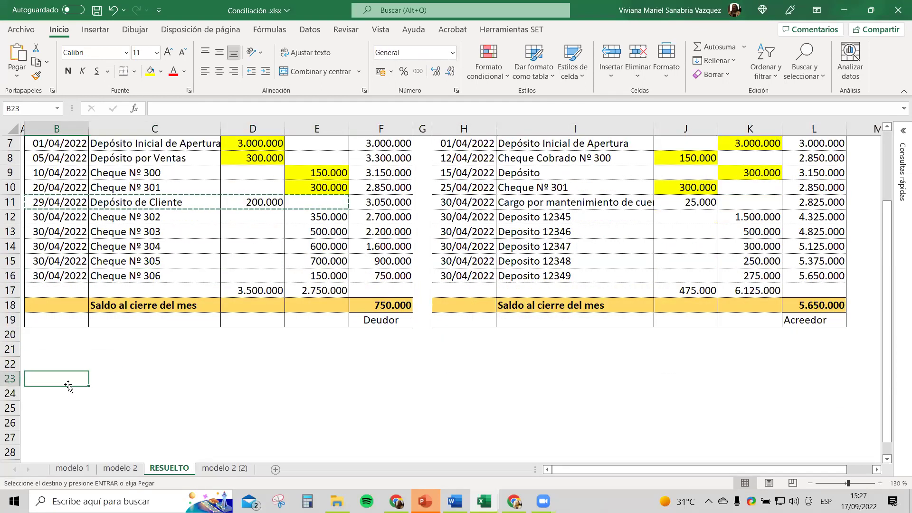
key(ctrl+v)
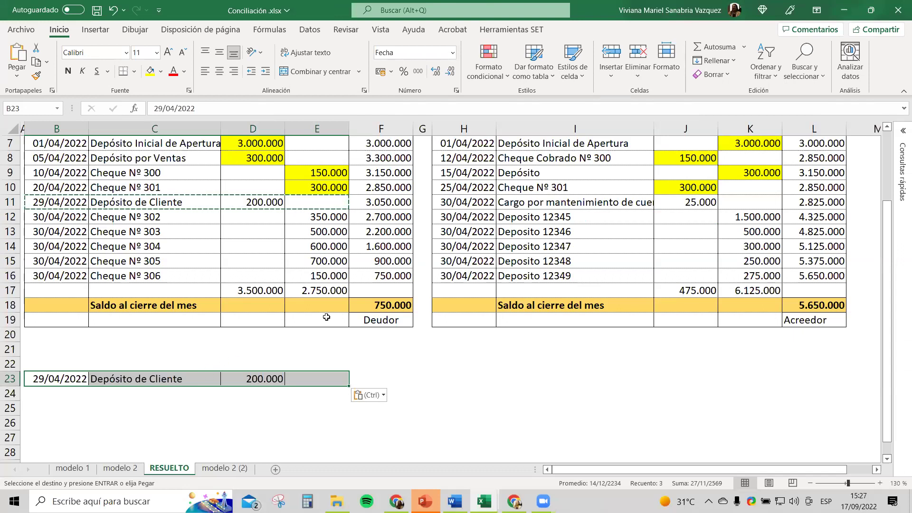
scroll(328, 309, up, 1)
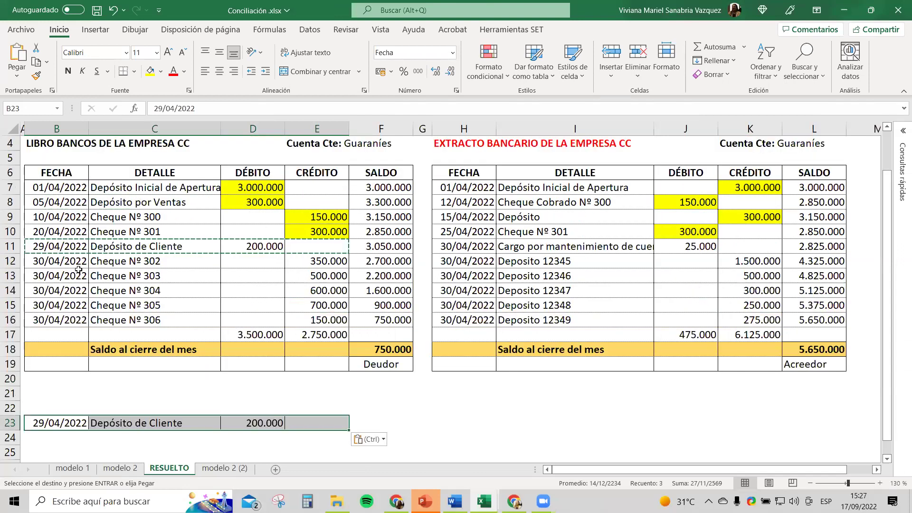
Copy the ledger's Cheque Nº 302 to Cheque Nº 306 entries, from date through credit column, to row 26 below the table.
drag(53, 261, 197, 266)
drag(278, 264, 291, 320)
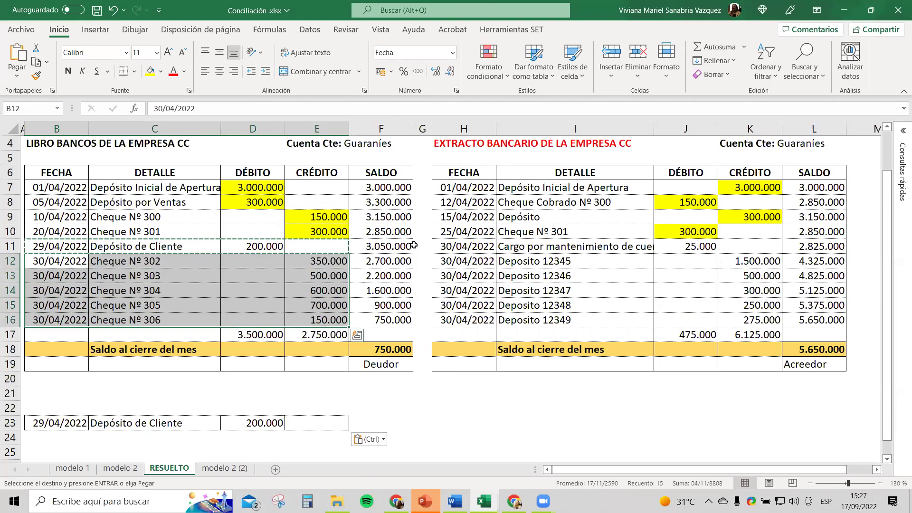
click(686, 231)
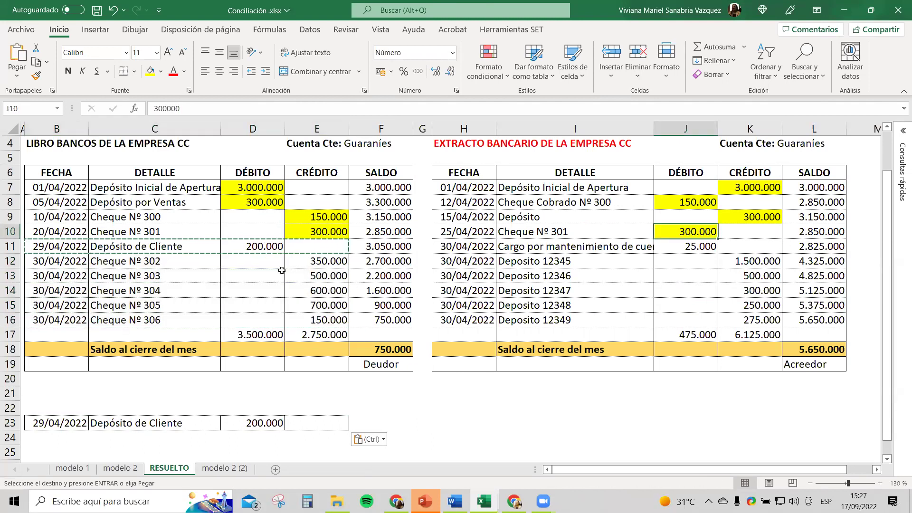
drag(57, 261, 319, 320)
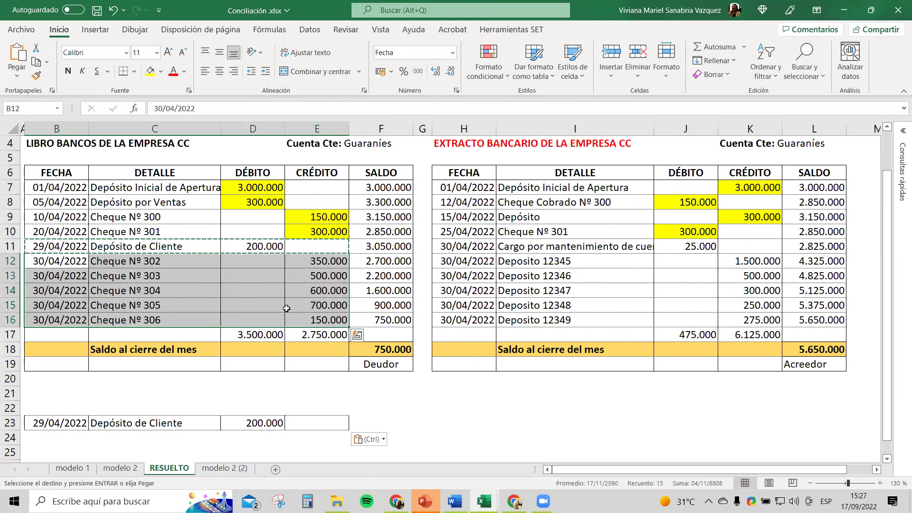
drag(38, 263, 309, 320)
key(ctrl+c)
scroll(102, 366, down, 1)
scroll(102, 366, down, 1)
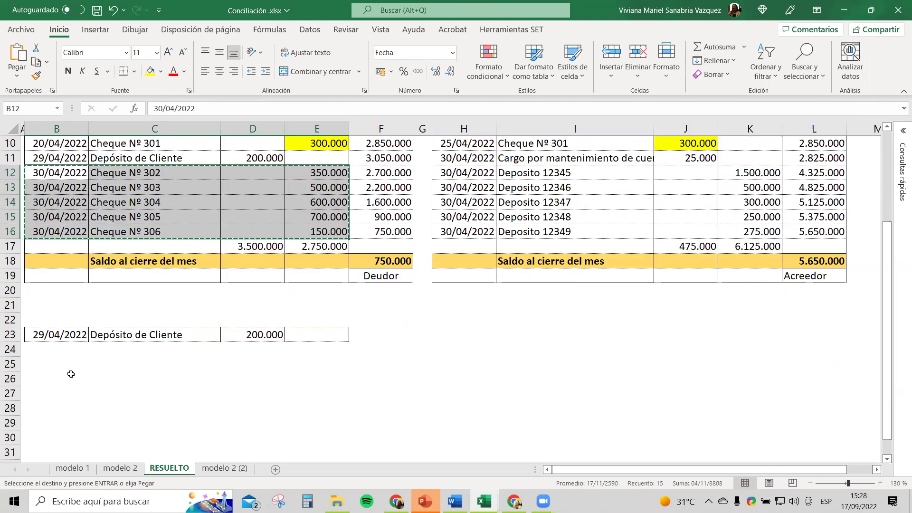
click(68, 378)
key(ctrl+v)
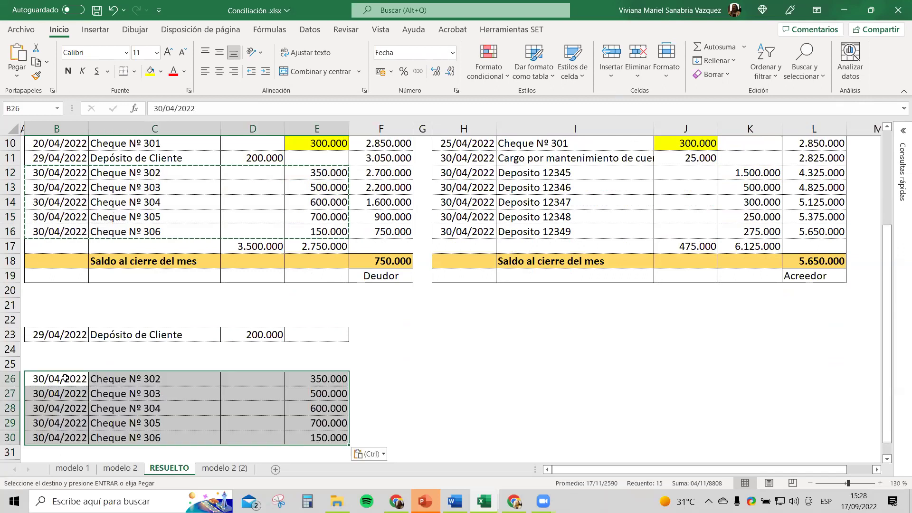
click(67, 318)
drag(67, 320, 342, 435)
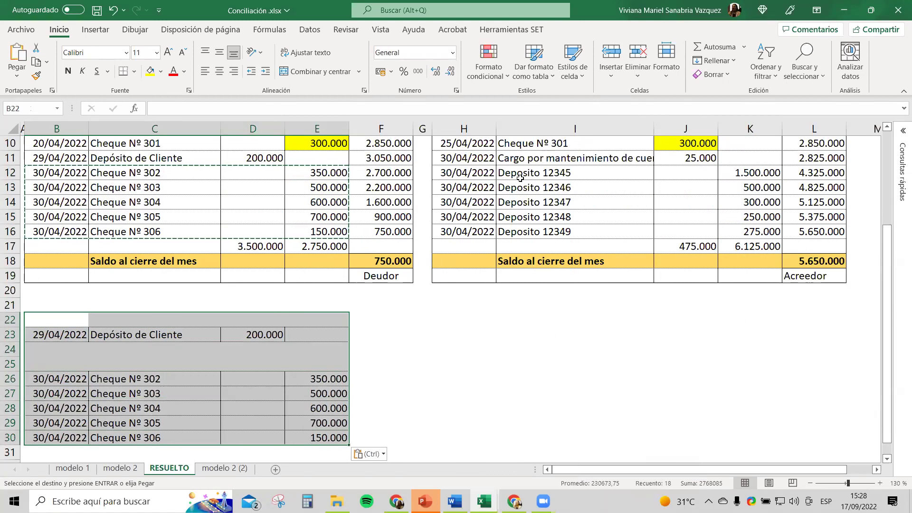
Widen the bank statement's DETALLE column to fit the full Cargo por mantenimiento de cuenta text.
scroll(257, 343, up, 2)
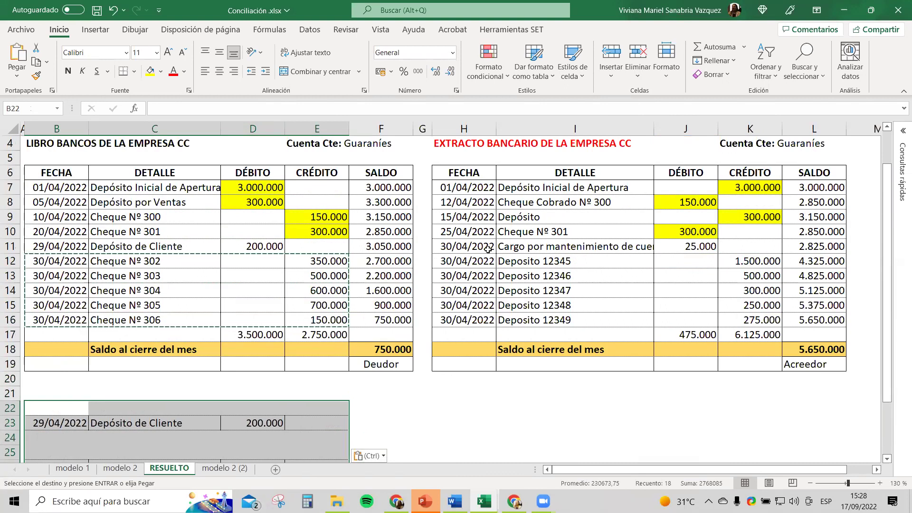
click(451, 246)
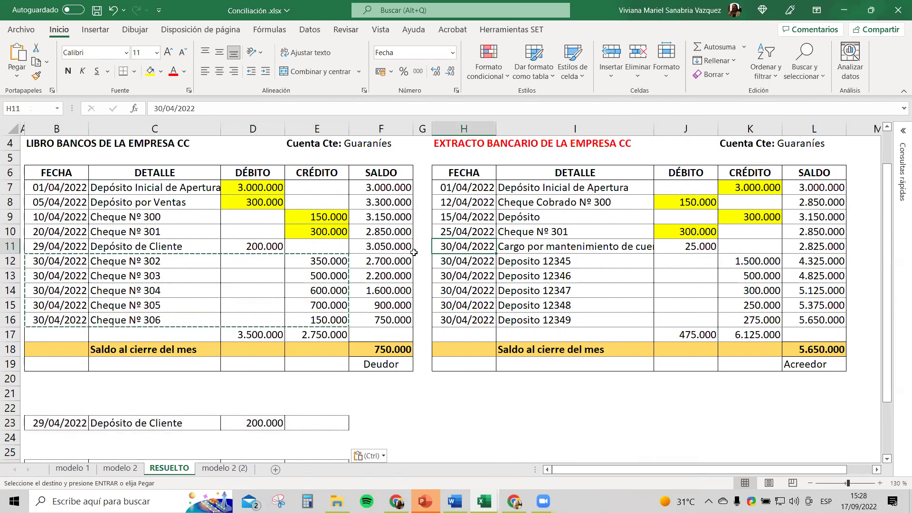
drag(469, 246, 686, 246)
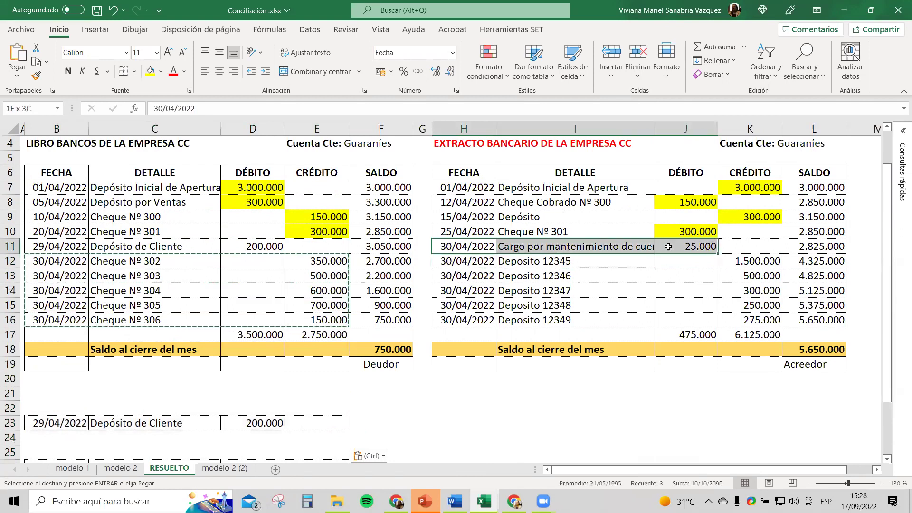
drag(654, 134, 674, 134)
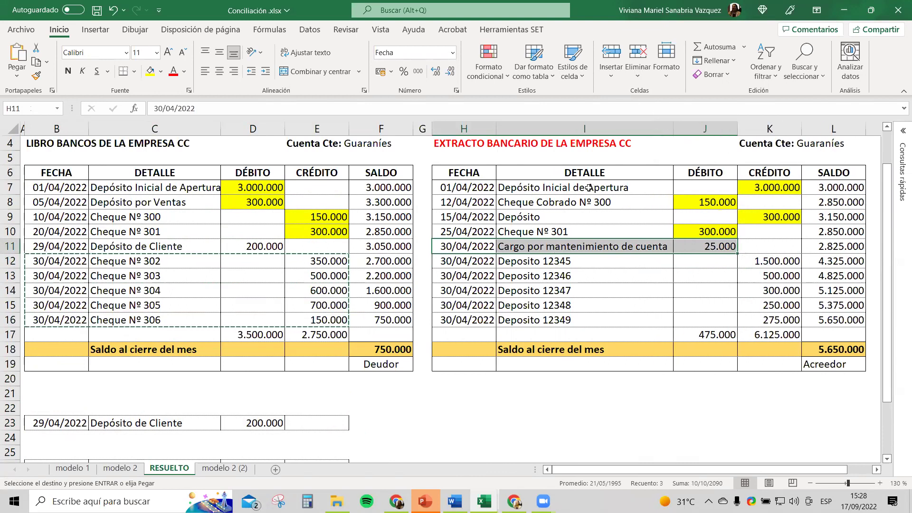
Copy the bank statement's Cargo por mantenimiento de cuenta entry, from date through debit column, to row 23 below its table.
drag(450, 246, 712, 247)
key(ctrl+c)
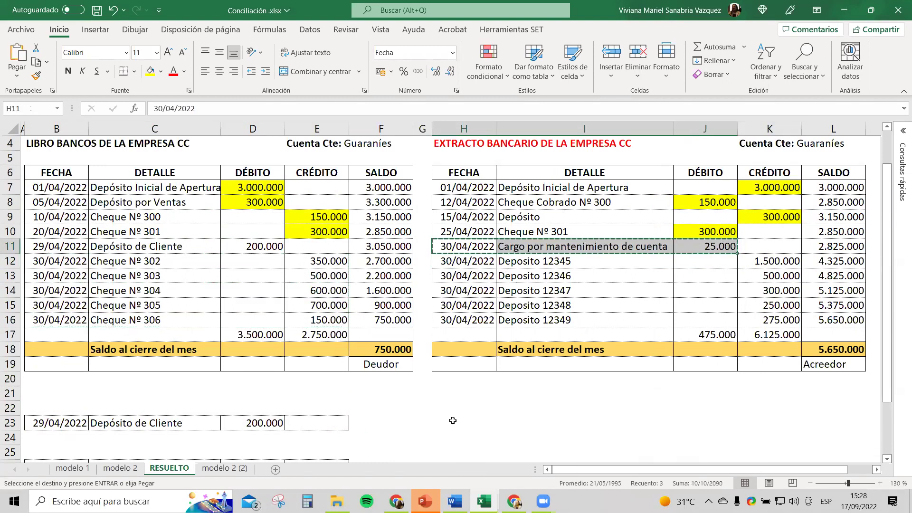
click(453, 421)
key(ctrl+v)
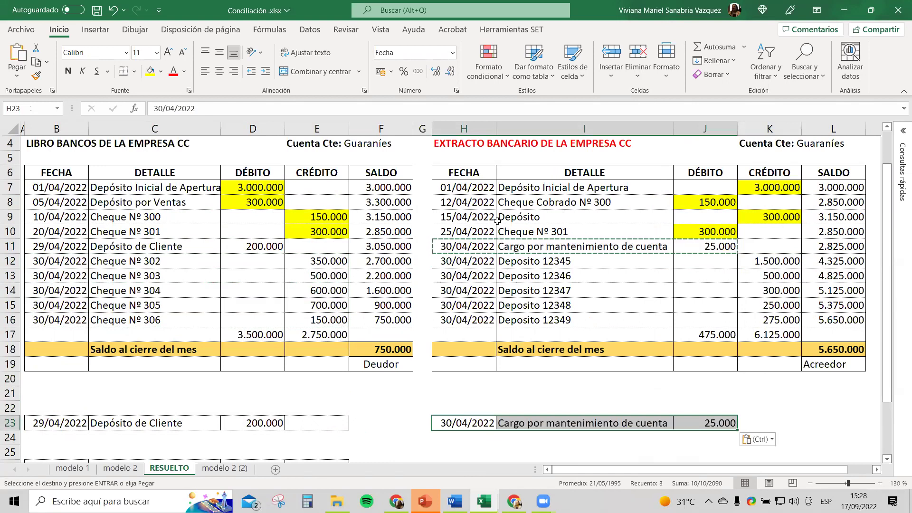
click(468, 262)
drag(468, 244, 704, 246)
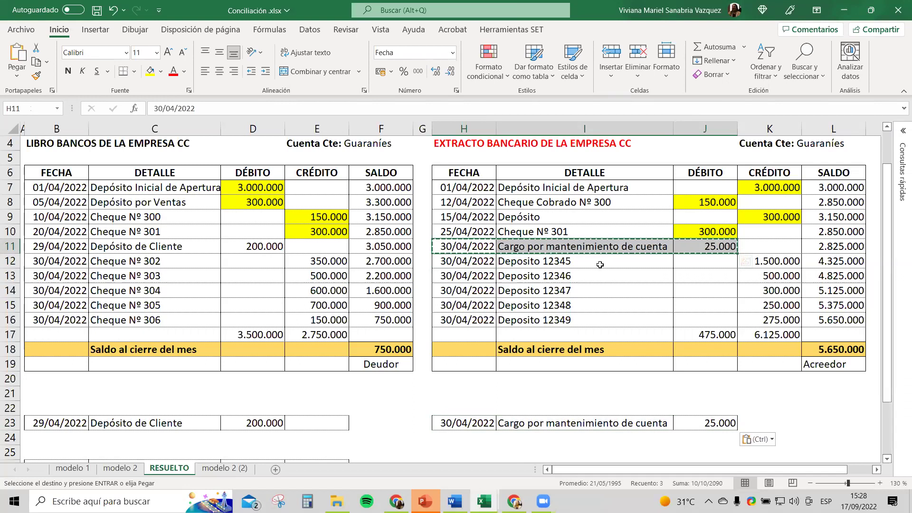
Copy the bank statement's Deposito 12345 to Deposito 12349 entries, from date through credit column, to row 26 below its table.
click(454, 261)
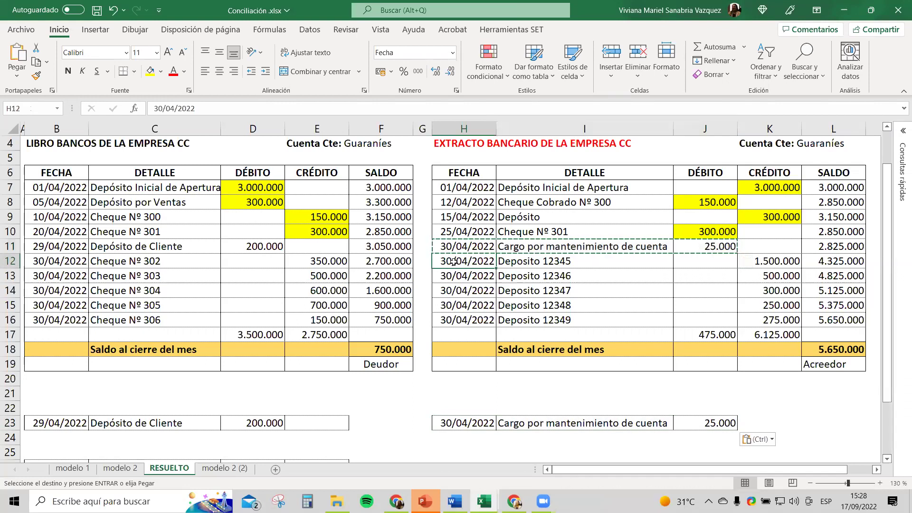
drag(494, 262, 764, 324)
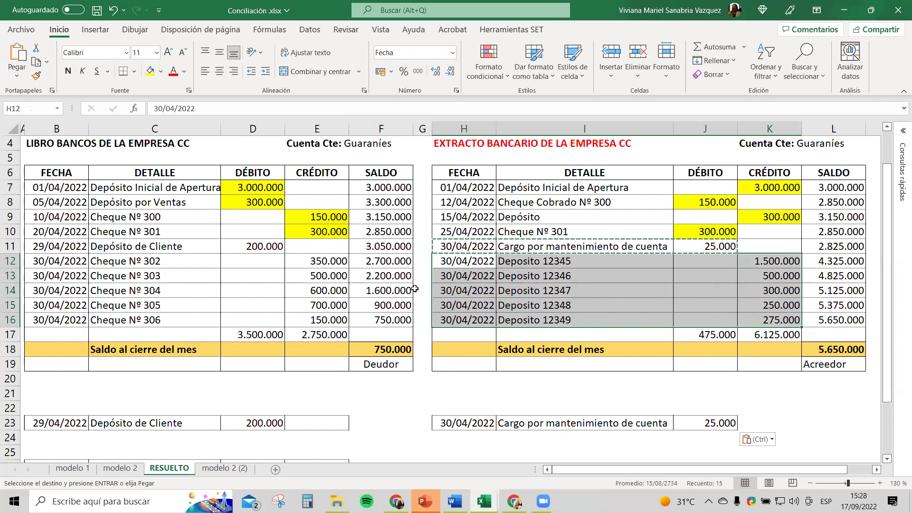
key(ctrl+c)
scroll(531, 368, down, 2)
click(460, 376)
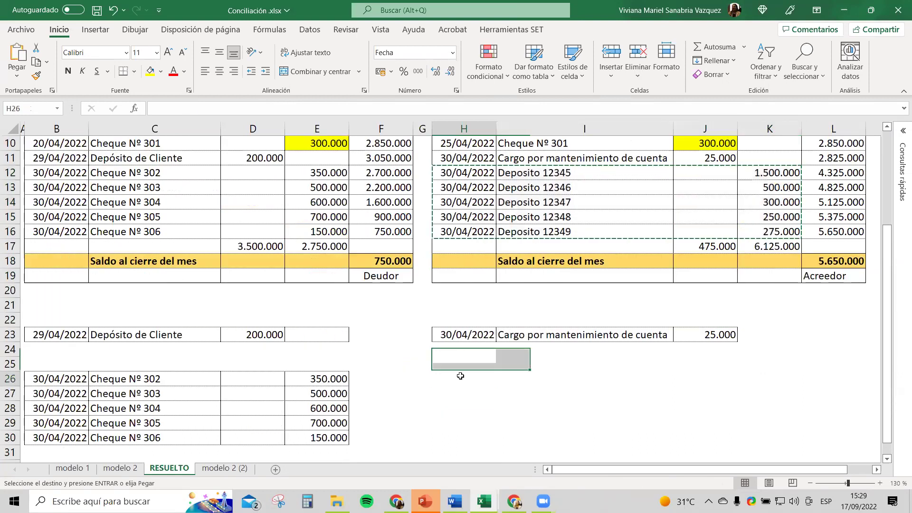
key(ctrl+v)
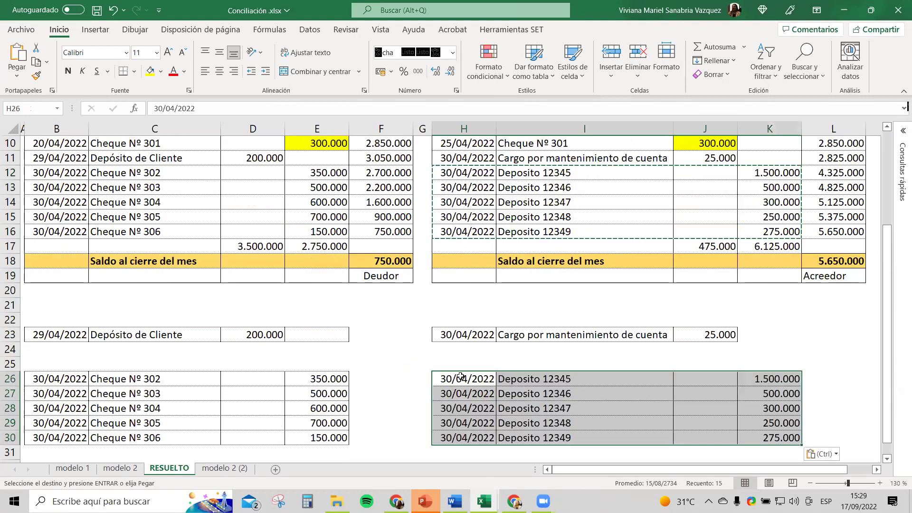
Examine the unmatched ledger and bank statement entries listed below the two tables, including the client deposit, cheques, bank charge and numbered deposits.
drag(28, 314, 326, 446)
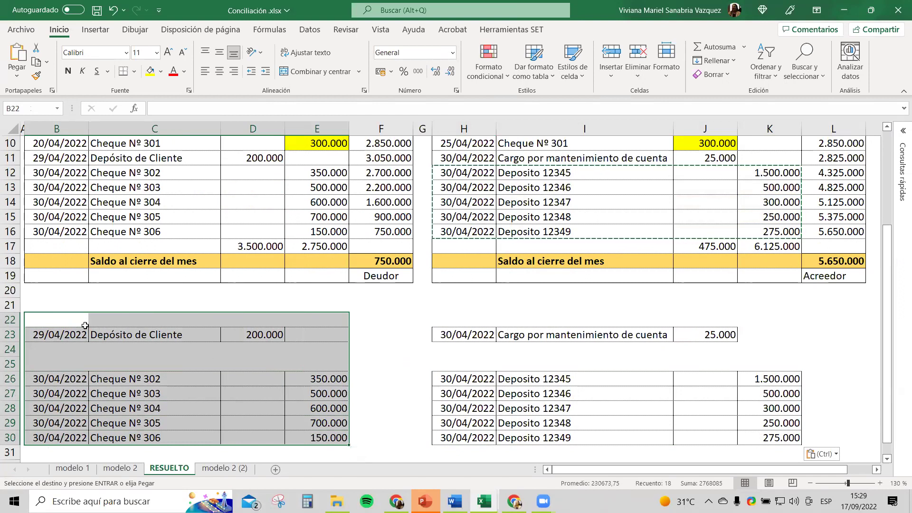
drag(65, 320, 331, 442)
drag(30, 335, 304, 336)
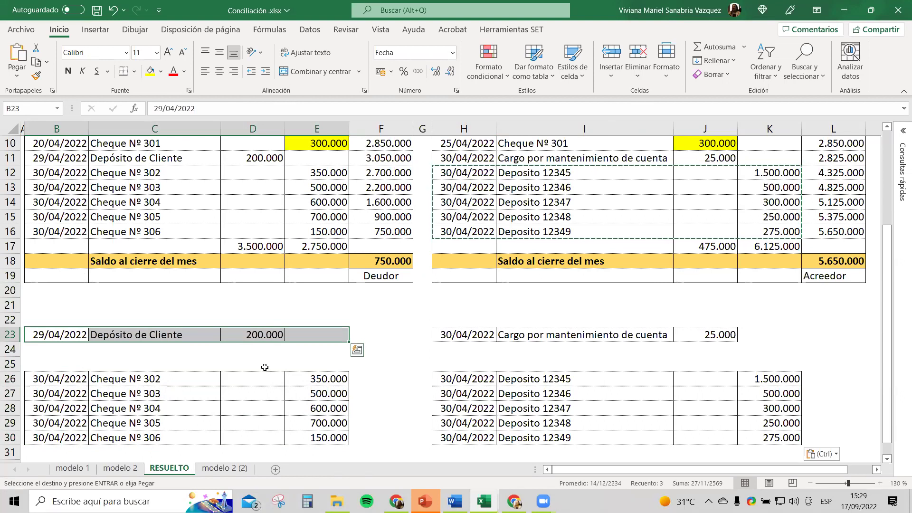
click(505, 390)
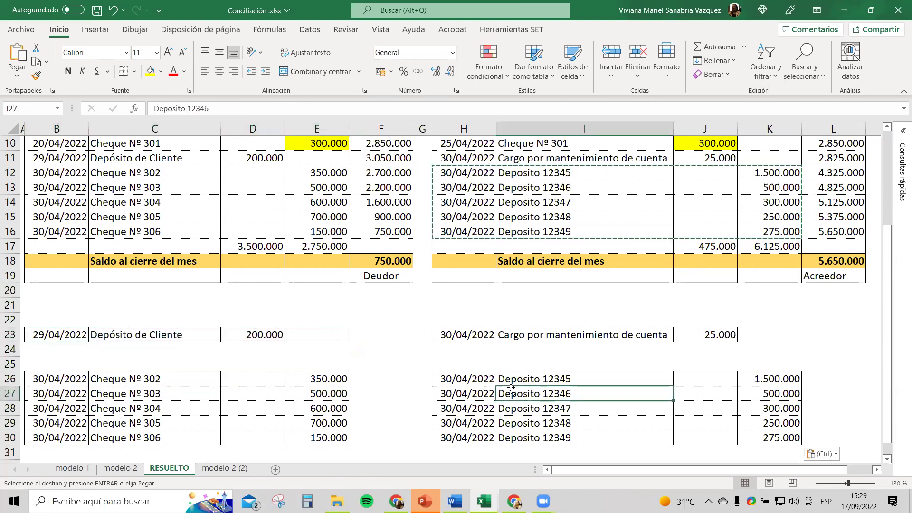
scroll(506, 384, down, 1)
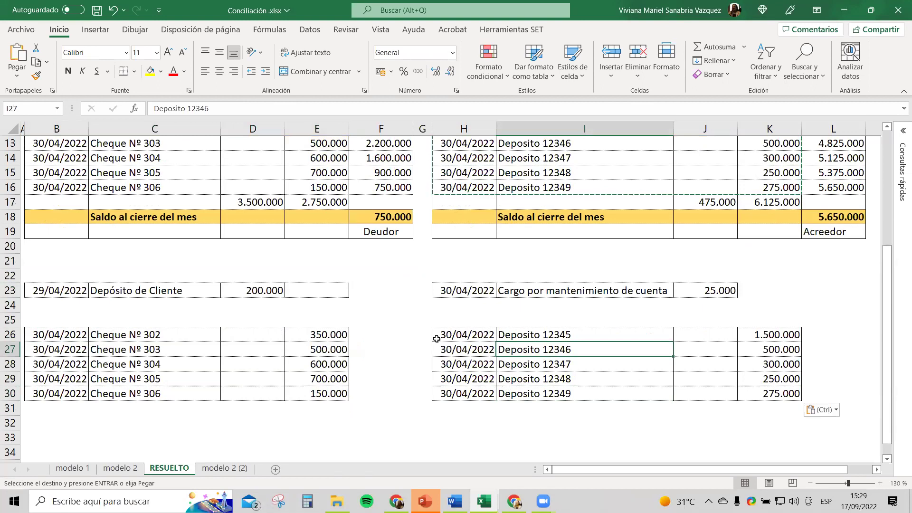
drag(442, 335, 771, 392)
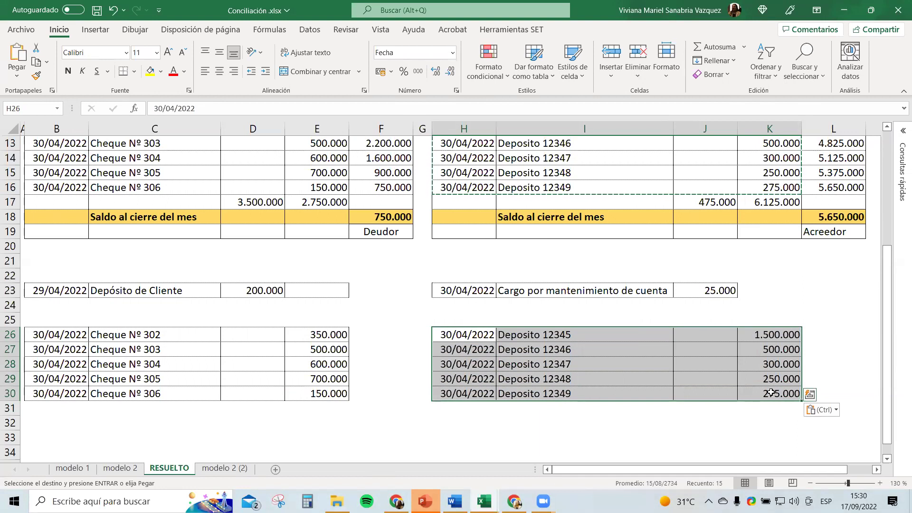
click(438, 335)
drag(579, 336, 774, 335)
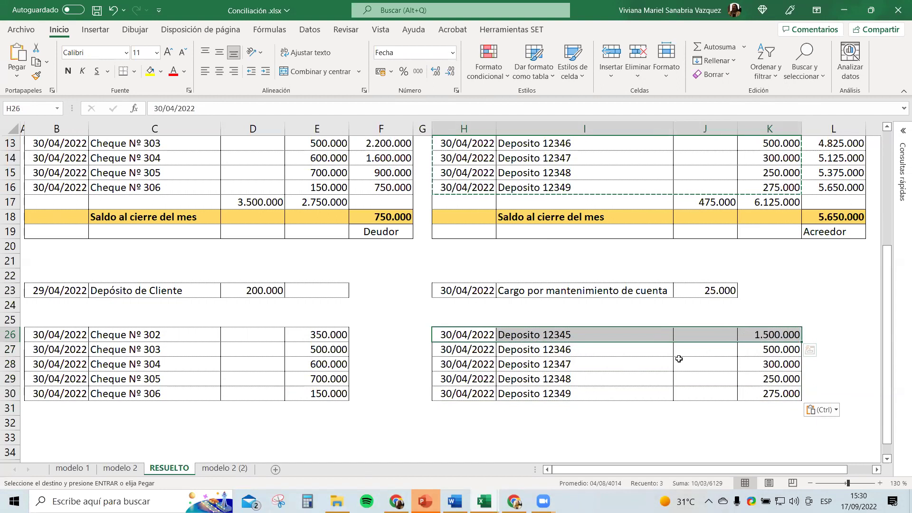
drag(467, 337, 798, 387)
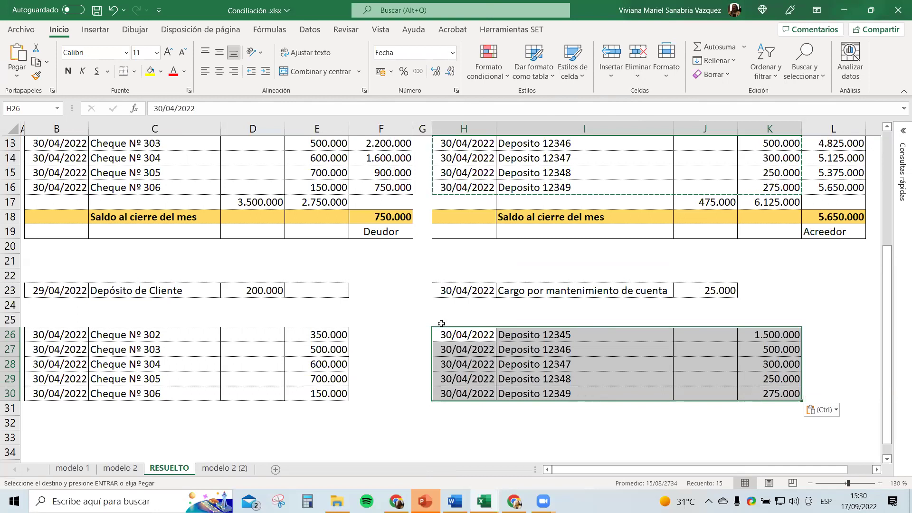
drag(442, 335, 765, 399)
drag(517, 339, 518, 396)
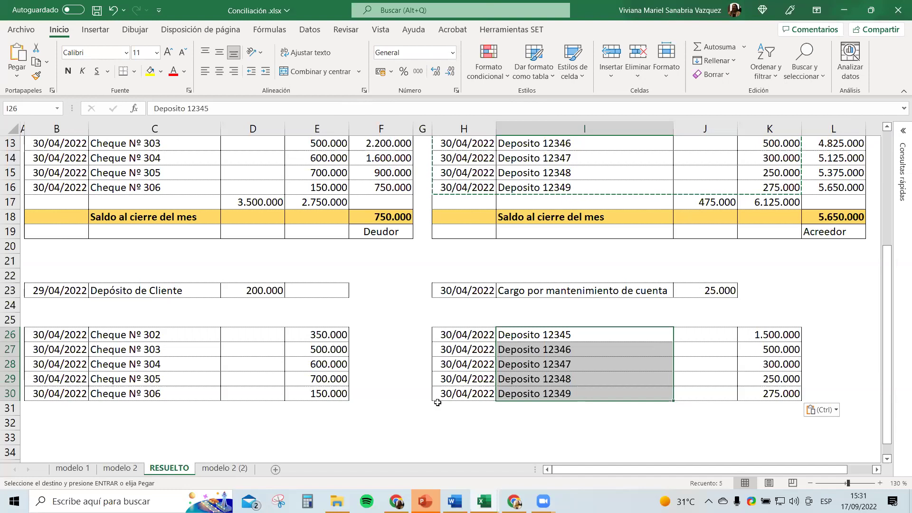
drag(453, 334, 570, 396)
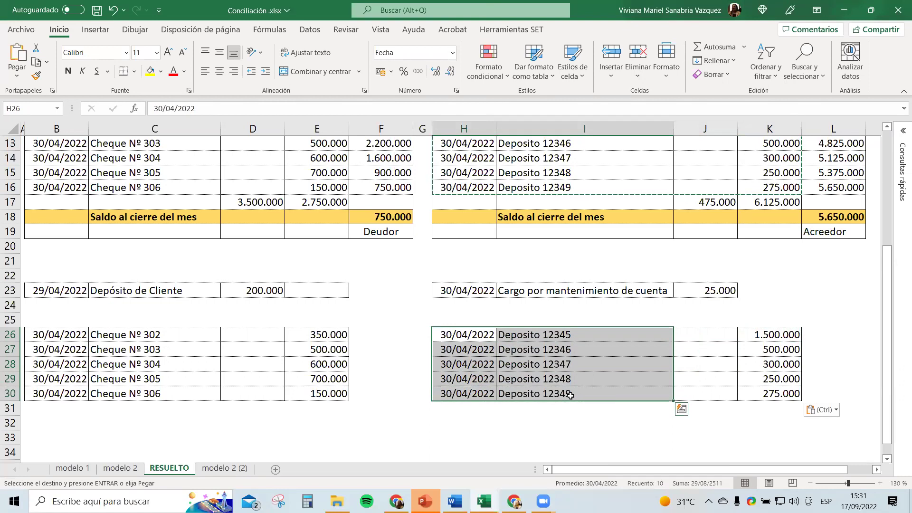
click(511, 346)
scroll(212, 279, down, 1)
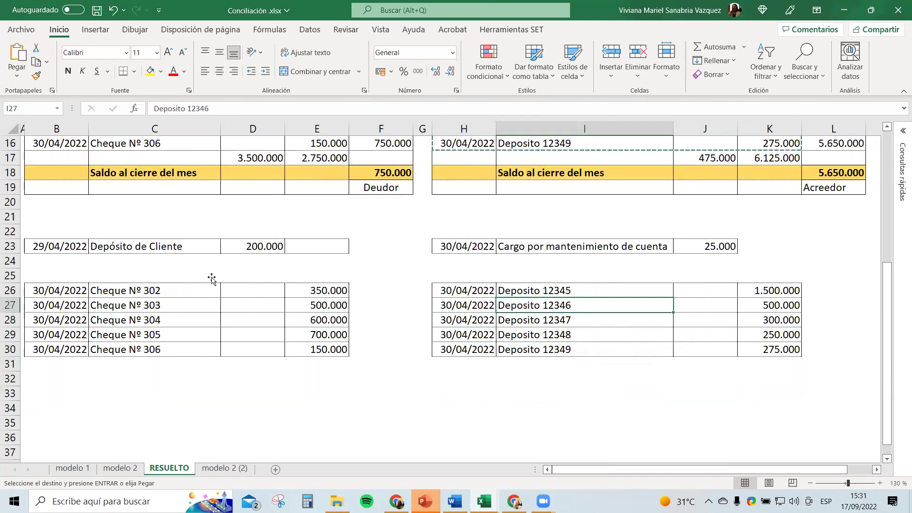
drag(48, 243, 779, 349)
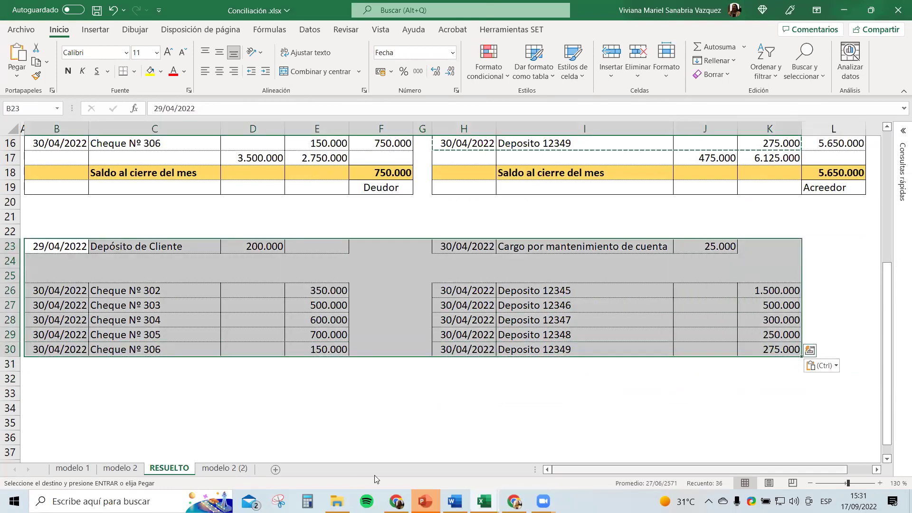
Examine the CHEQUES EMITIDOS PENDIENTES DEPAGO table on the modelo 2 (2) sheet, from its heading to its total.
click(233, 471)
scroll(190, 403, up, 2)
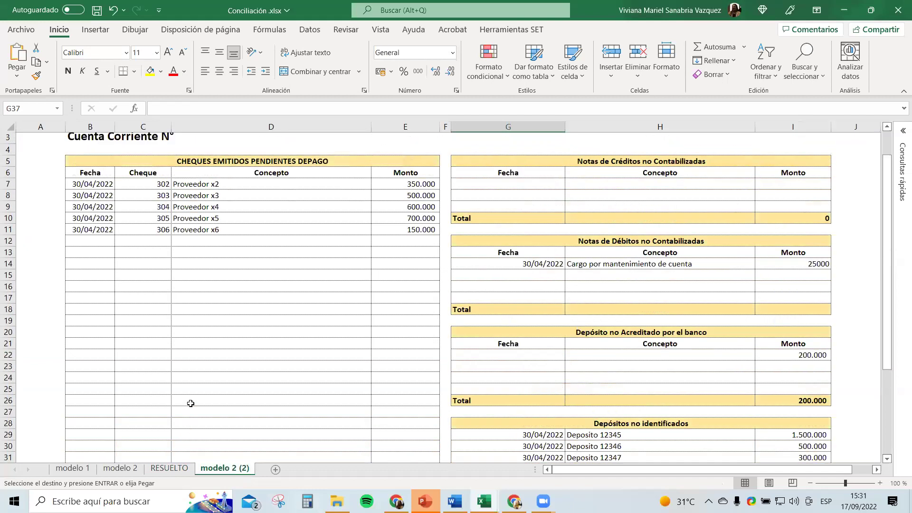
scroll(191, 403, up, 1)
scroll(190, 403, down, 2)
scroll(187, 402, up, 1)
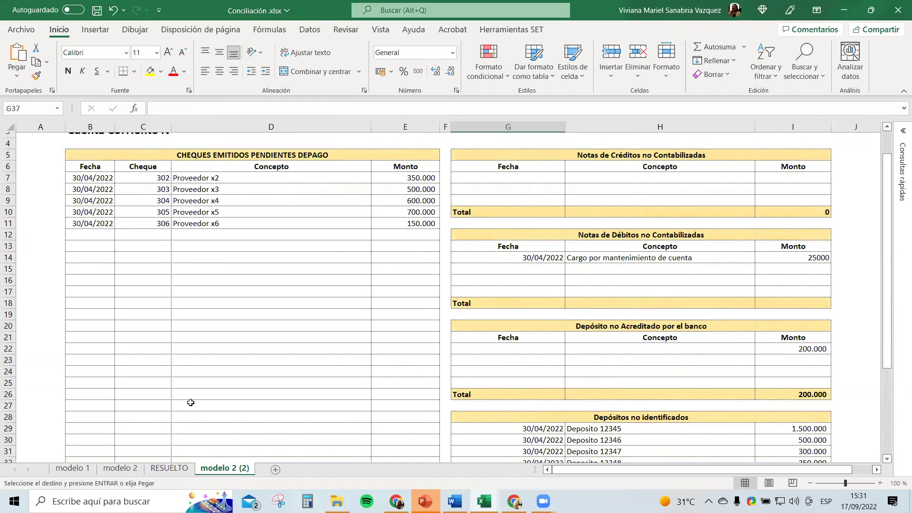
scroll(184, 405, down, 1)
scroll(190, 369, up, 1)
drag(72, 162, 114, 406)
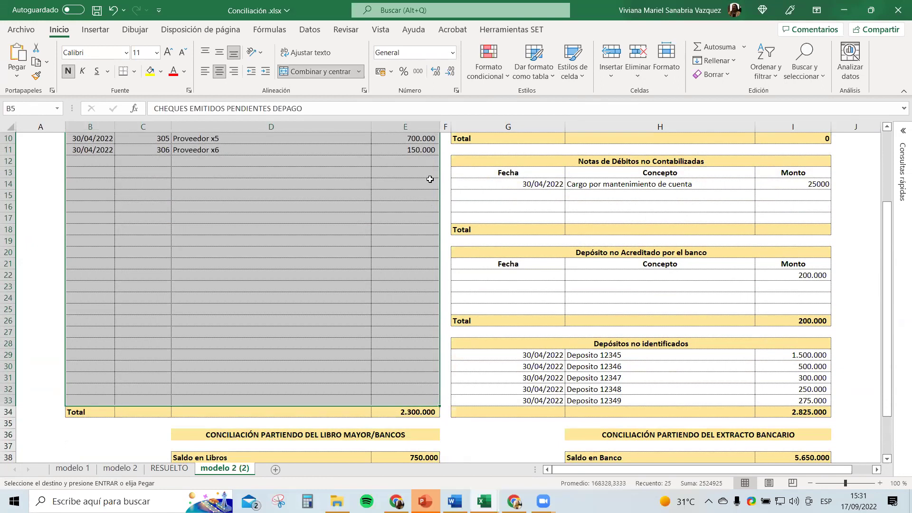
scroll(773, 321, up, 3)
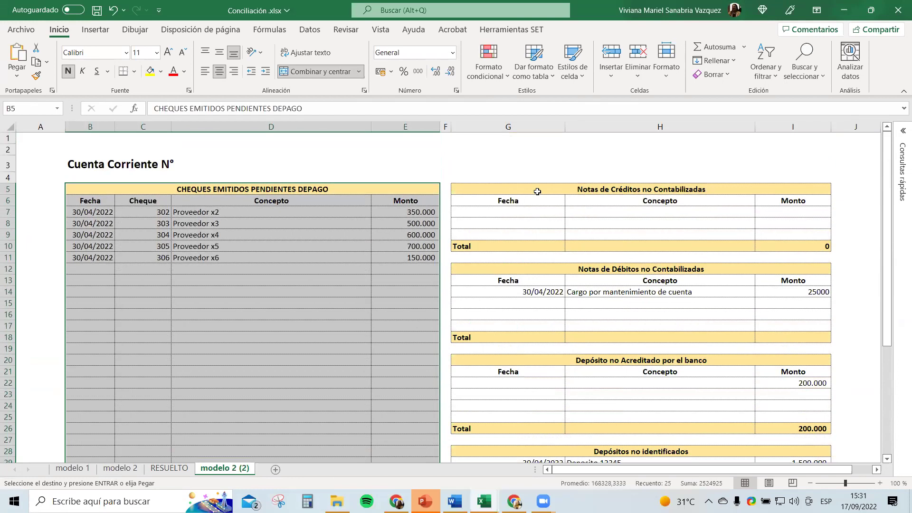
Review the form's unrecorded credit notes, unrecorded debit notes, deposits not credited by the bank, and unidentified deposits tables.
drag(538, 191, 517, 245)
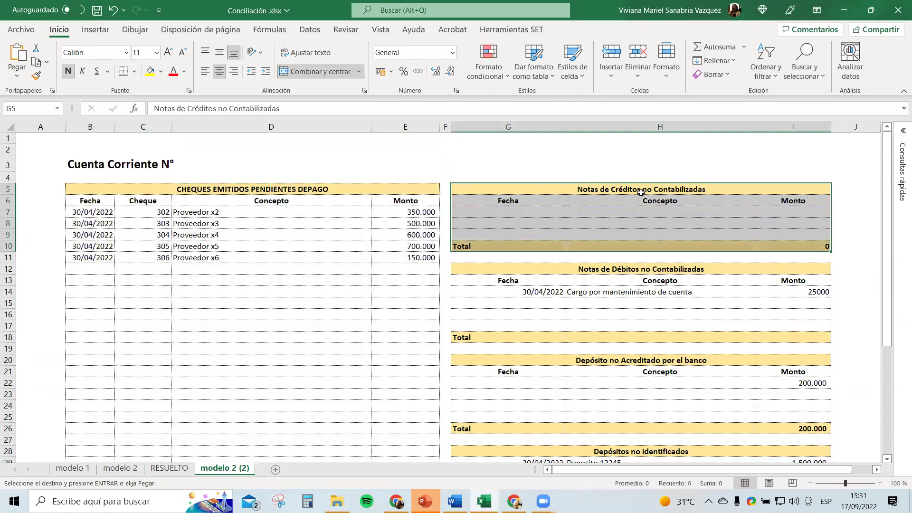
scroll(566, 230, down, 2)
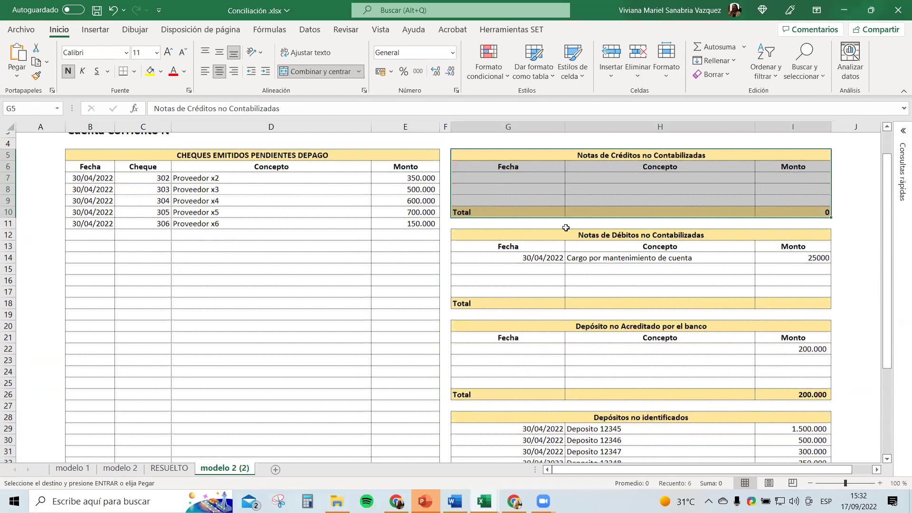
drag(540, 201, 516, 259)
drag(530, 221, 810, 224)
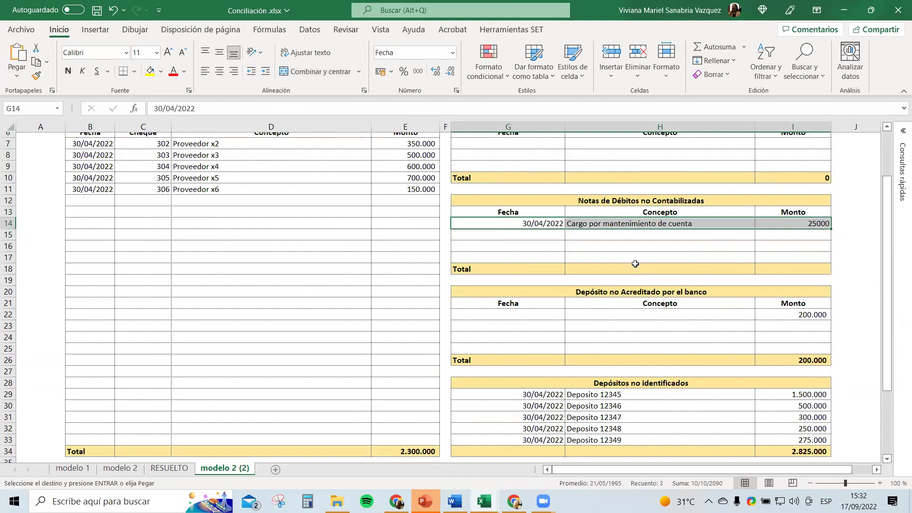
scroll(636, 264, down, 2)
drag(522, 233, 792, 291)
scroll(468, 320, down, 2)
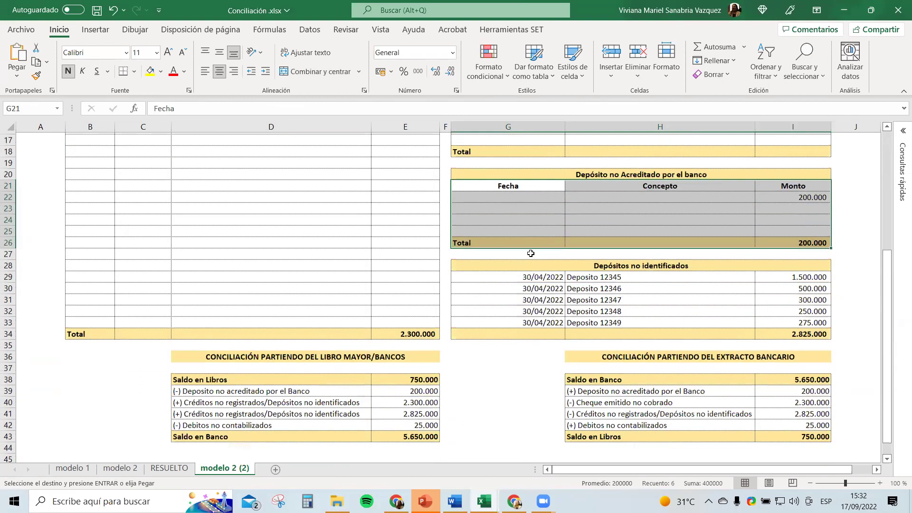
drag(525, 249, 518, 315)
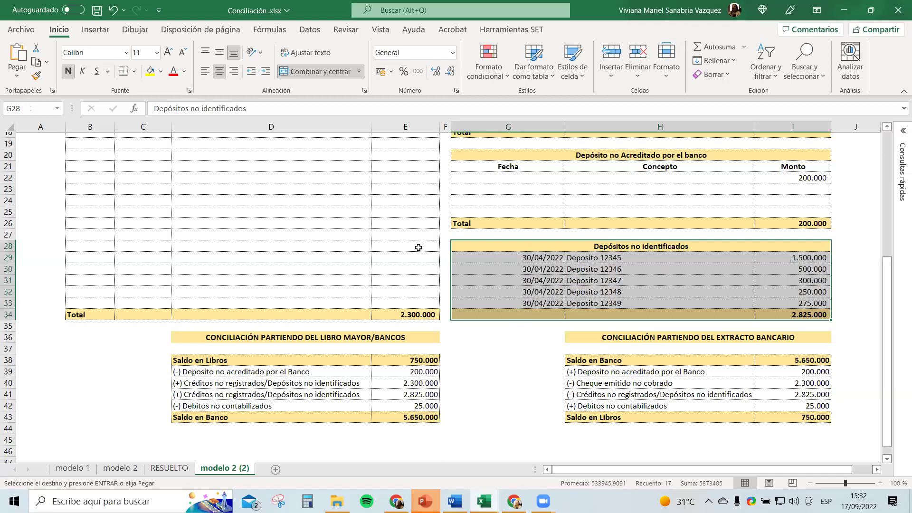
Compare the opening balances of both reconciliation blocks and check the uncredited deposit deduction in the ledger-based one.
drag(192, 332, 191, 417)
click(184, 360)
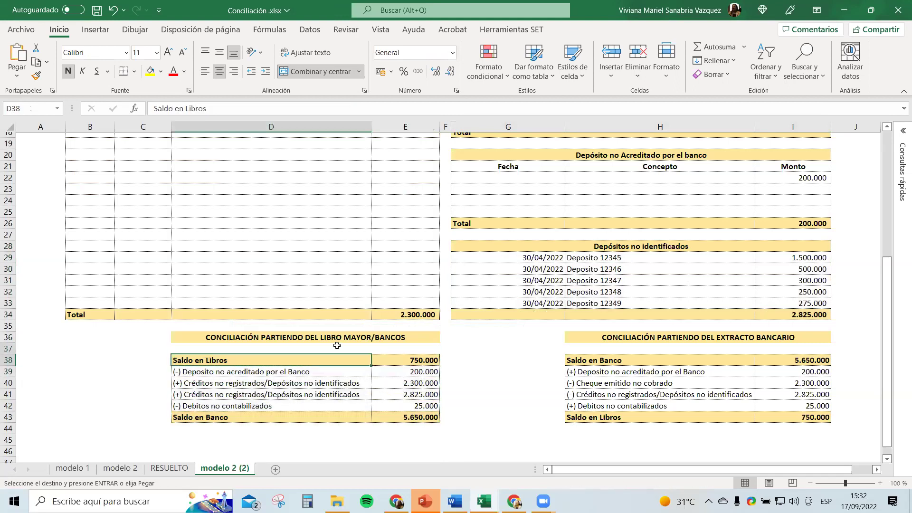
shift+click(404, 360)
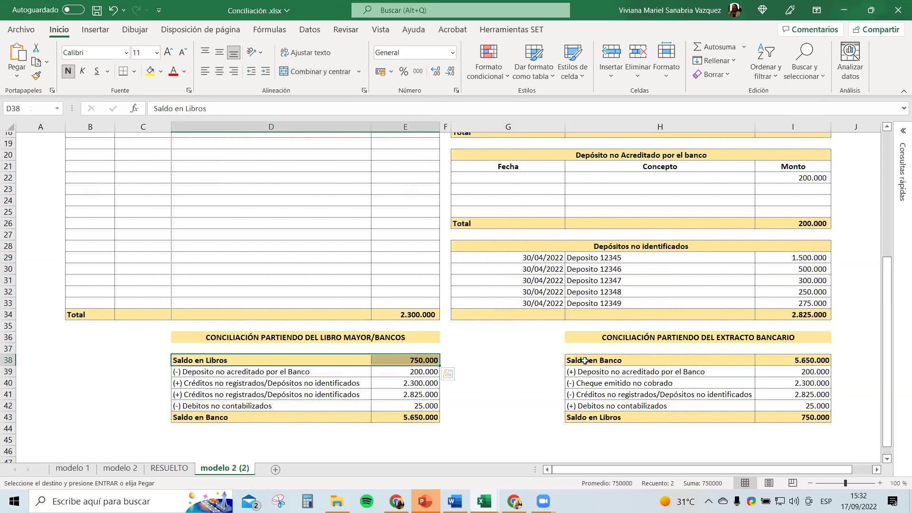
drag(585, 361, 810, 363)
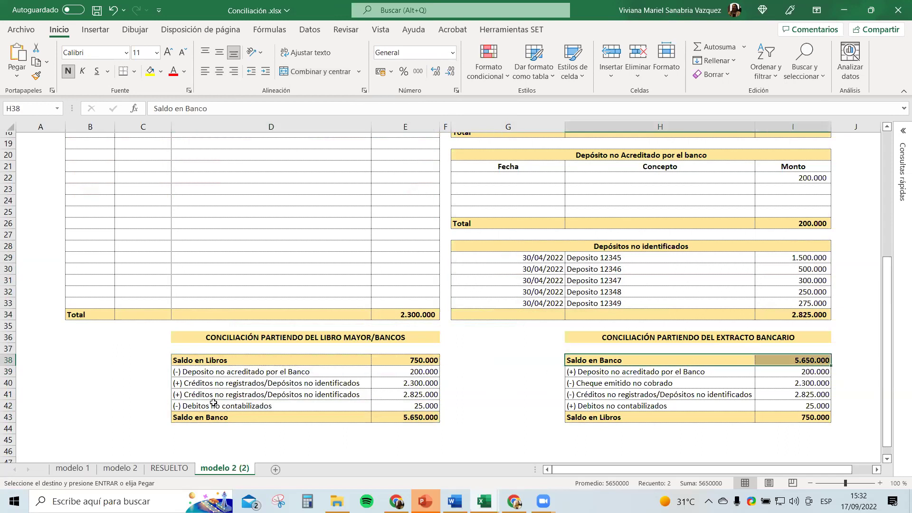
drag(188, 361, 401, 360)
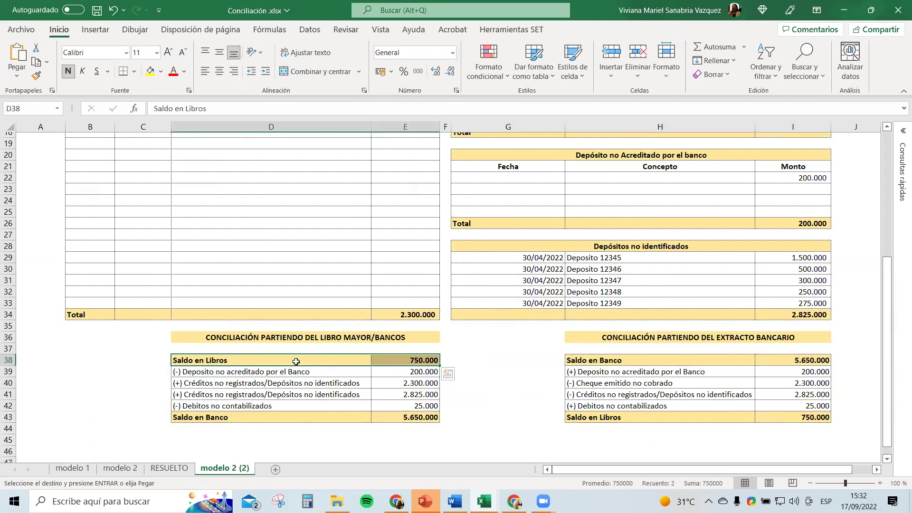
click(187, 374)
drag(188, 374, 401, 371)
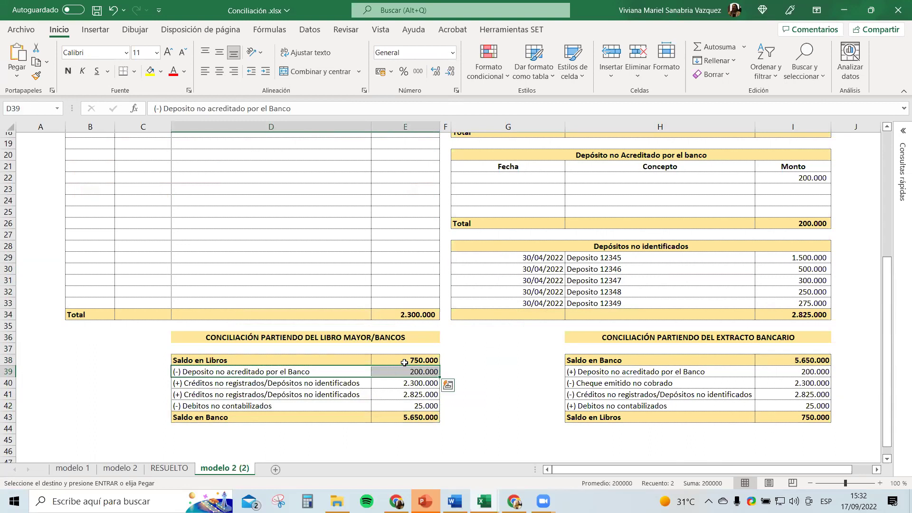
click(404, 363)
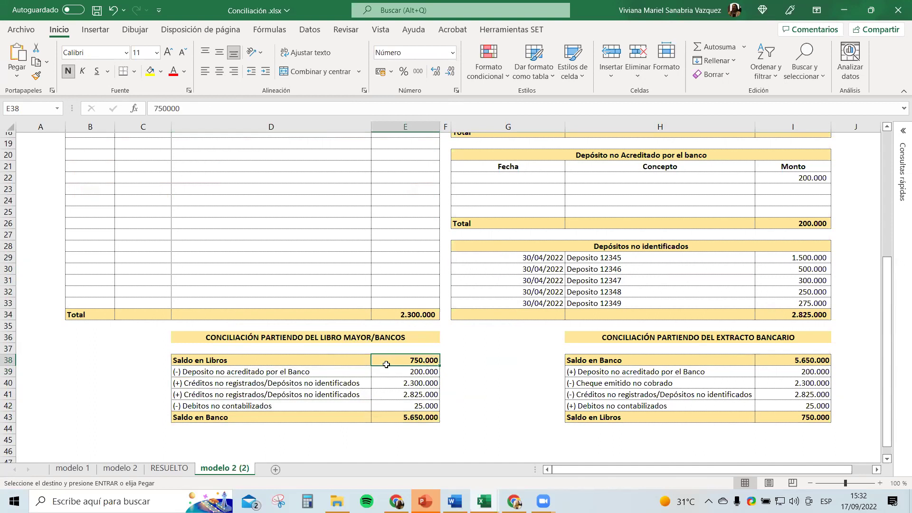
drag(240, 370, 413, 372)
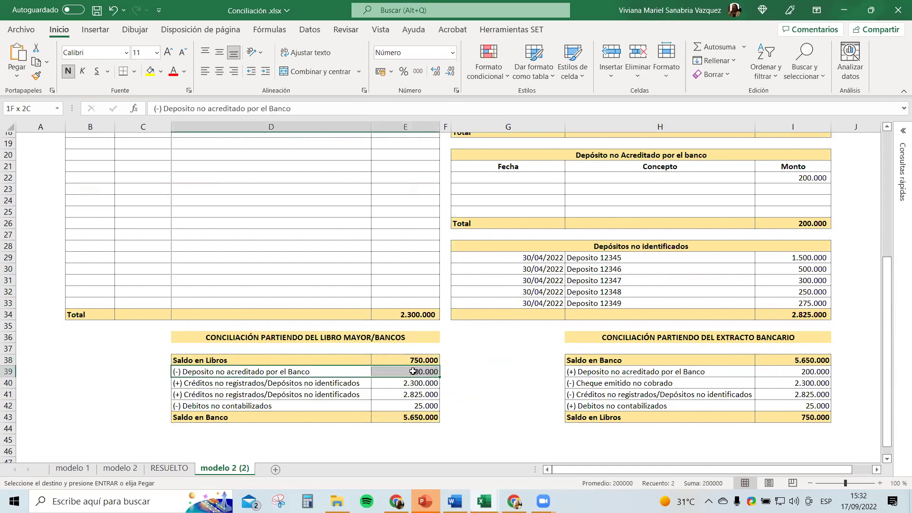
drag(413, 372, 412, 372)
Replace the D40 label text after (+) with Cheque emitido no cobrado, copied from the bank statement reconciliation.
click(177, 385)
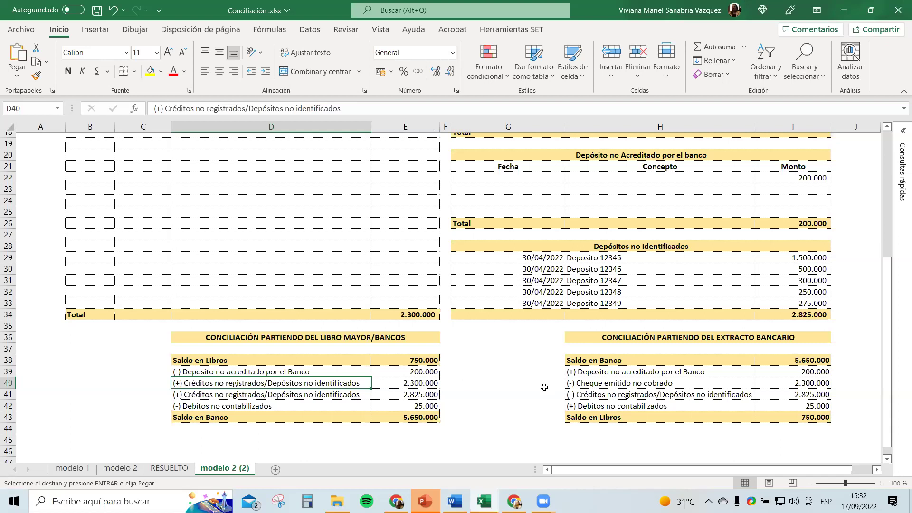
double_click(594, 383)
drag(575, 383, 673, 383)
key(ctrl+c)
double_click(188, 383)
drag(184, 383, 196, 382)
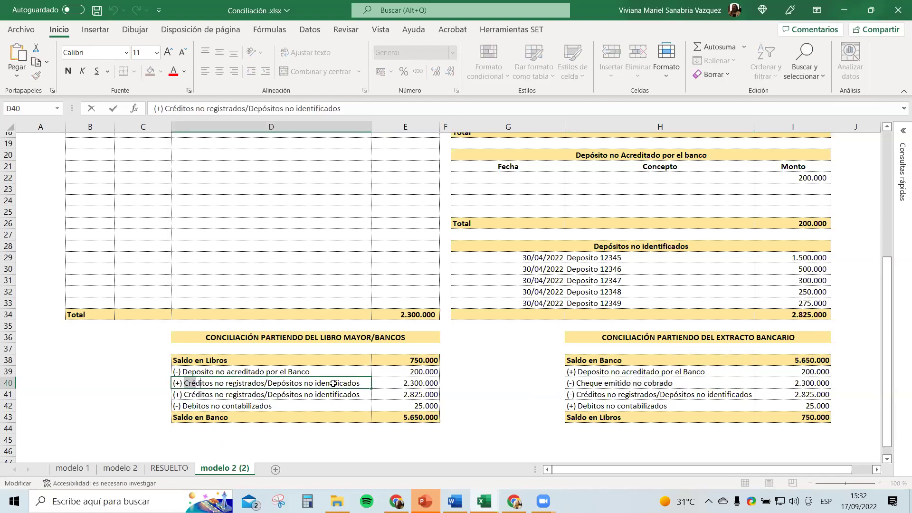
drag(333, 383, 386, 379)
key(ctrl+v)
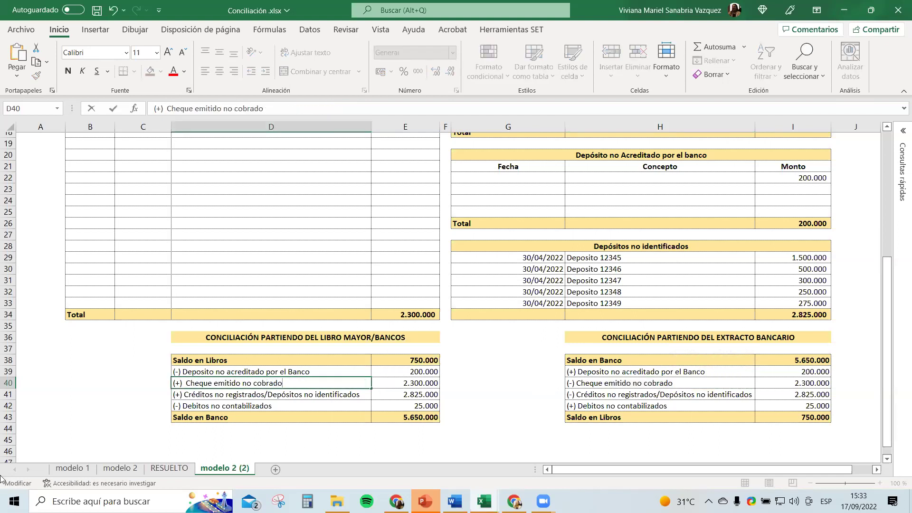
key(Return)
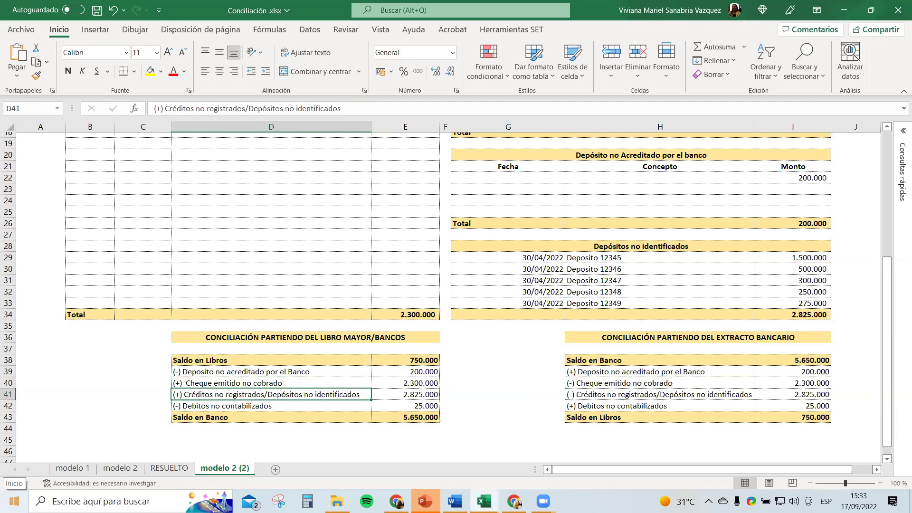
click(254, 379)
drag(255, 378, 350, 373)
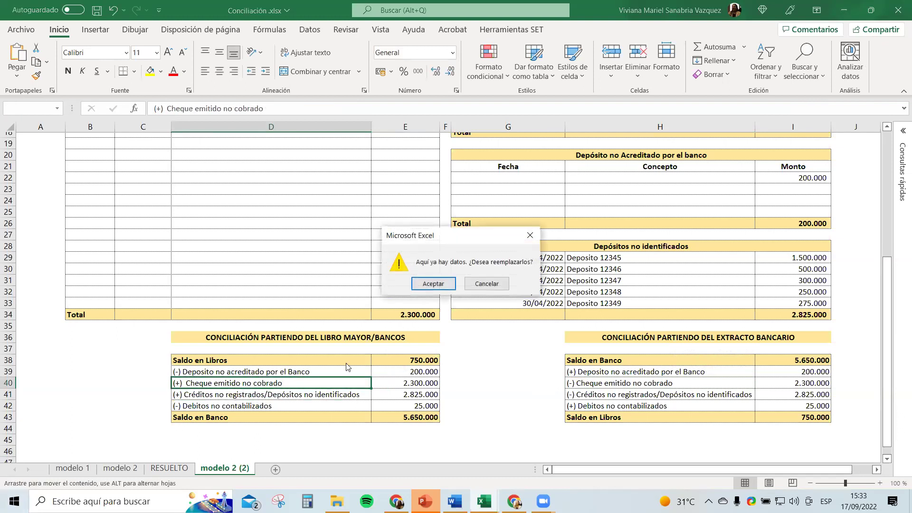
click(530, 236)
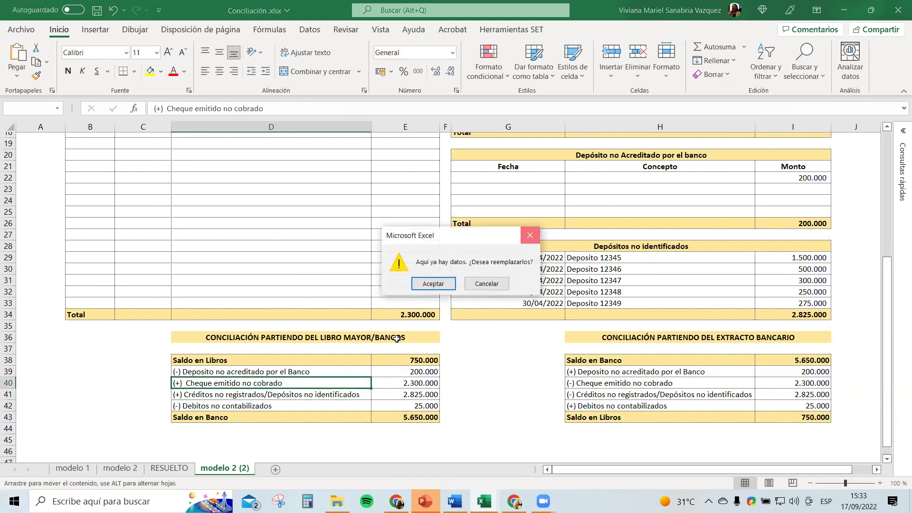
Check the ledger-based reconciliation from Saldo en Libros to Saldo en Banco, comparing the unrecorded credits with the unidentified deposits table.
click(430, 360)
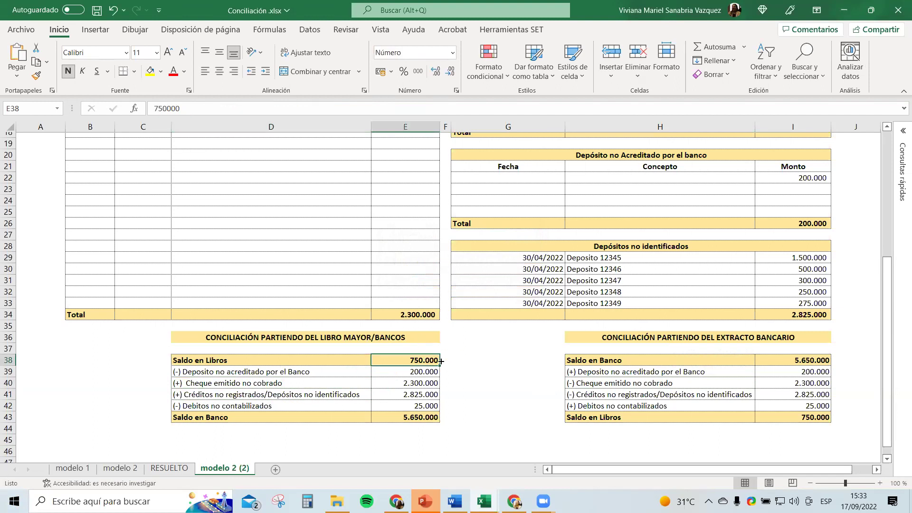
click(175, 393)
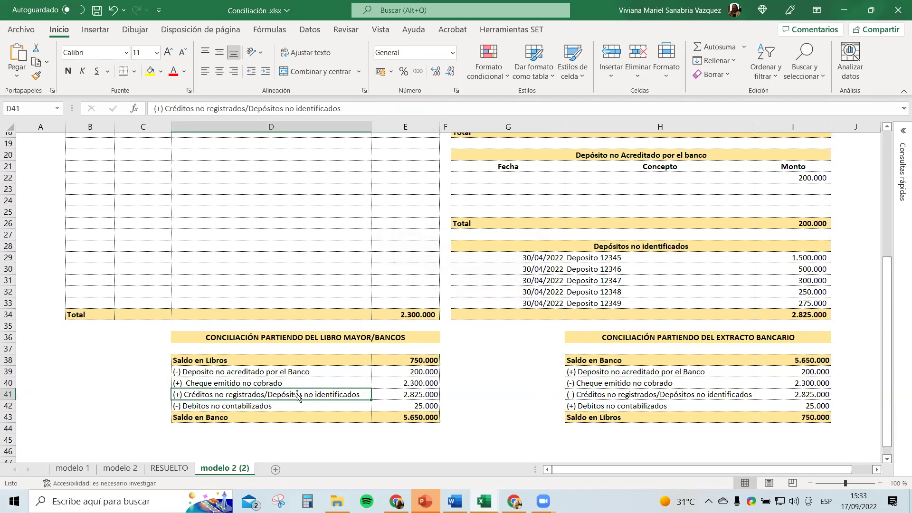
click(414, 397)
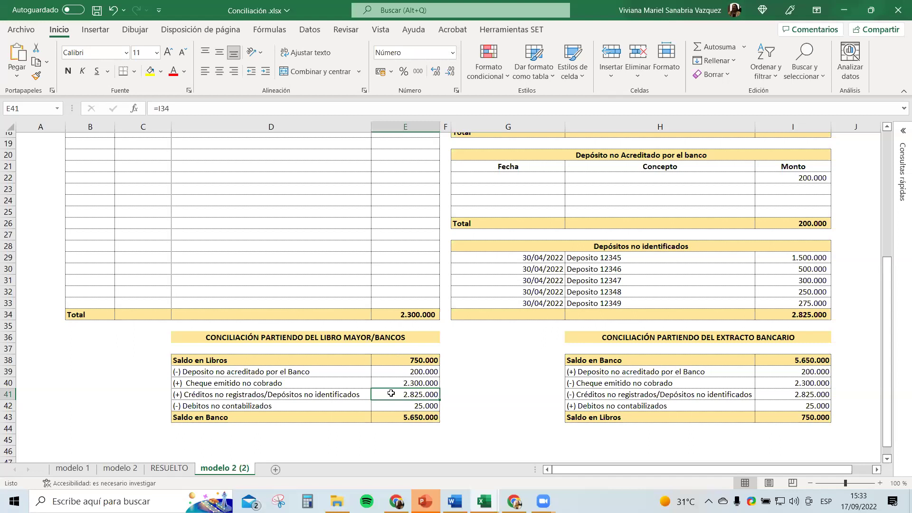
drag(186, 395, 401, 394)
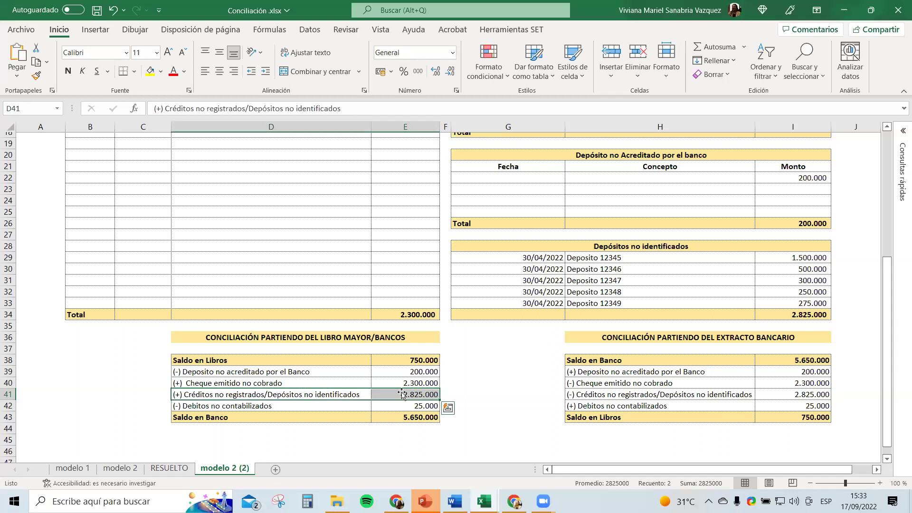
drag(546, 258, 784, 306)
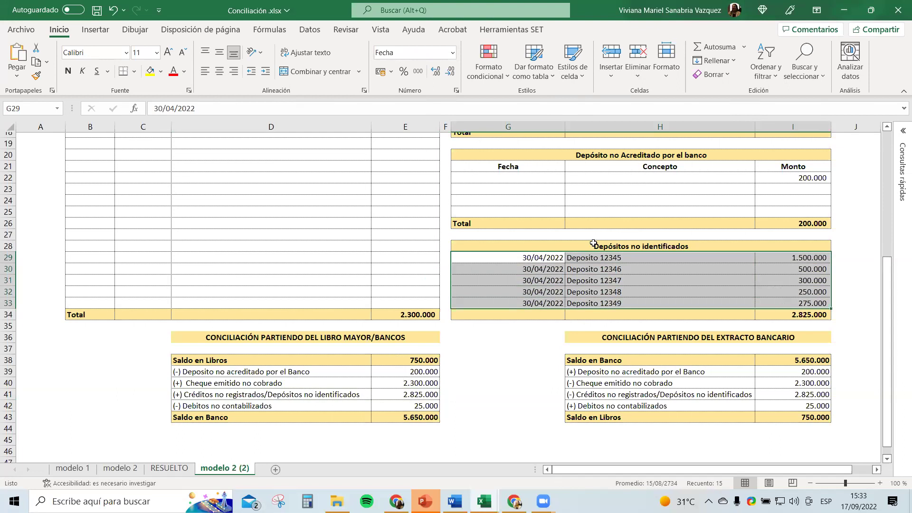
drag(522, 257, 811, 300)
drag(223, 396, 425, 394)
click(209, 406)
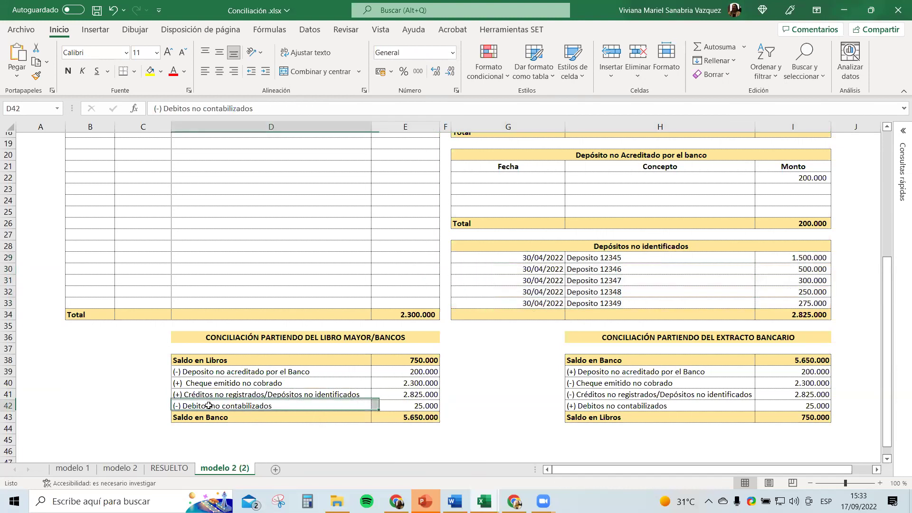
drag(209, 406, 401, 406)
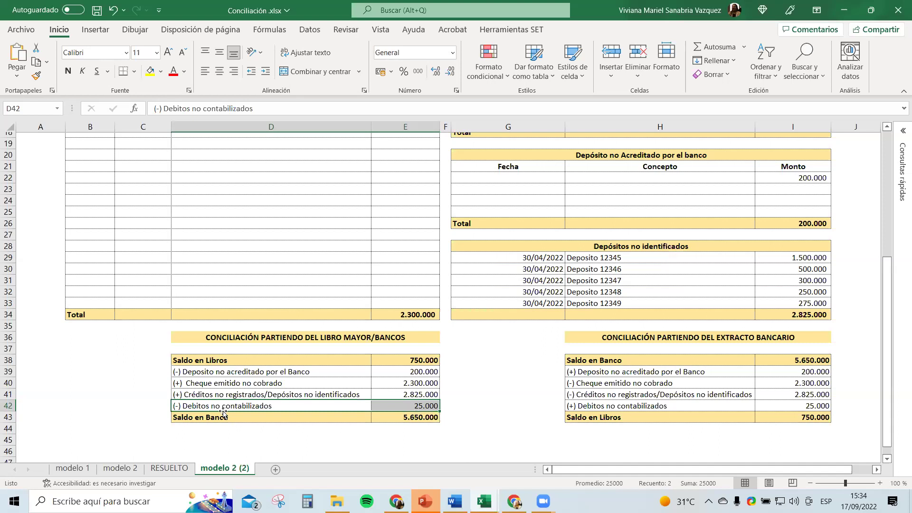
drag(196, 418, 441, 419)
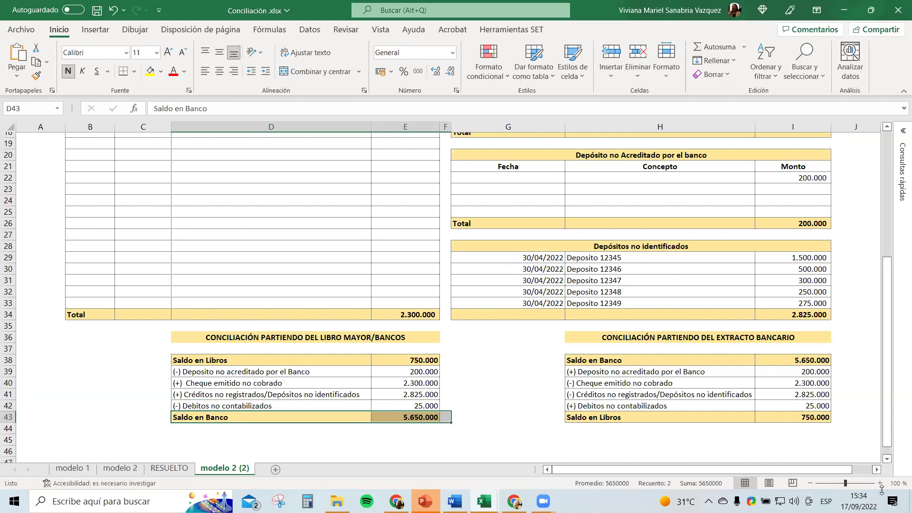
Review the four adjustment rows between Saldo en Libros and Saldo en Banco in the ledger-based reconciliation.
click(880, 484)
click(880, 484)
click(880, 484)
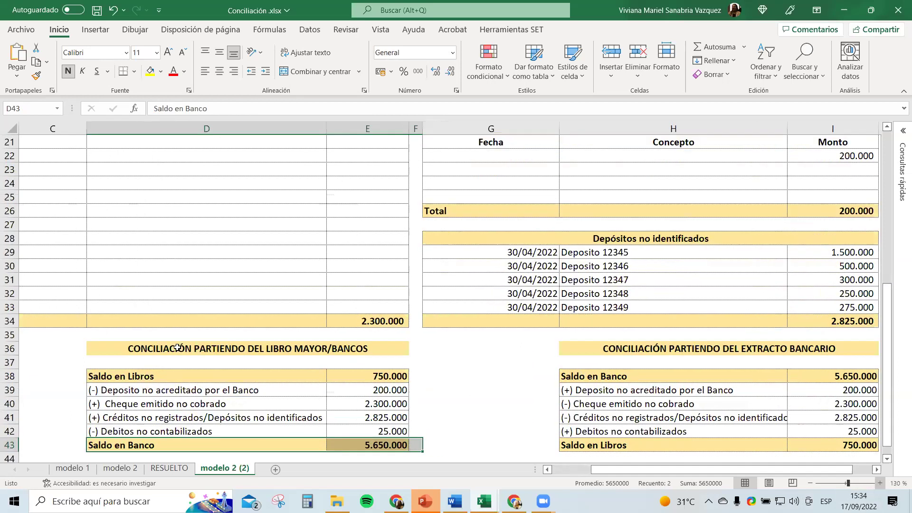
scroll(177, 348, down, 2)
drag(658, 469, 619, 469)
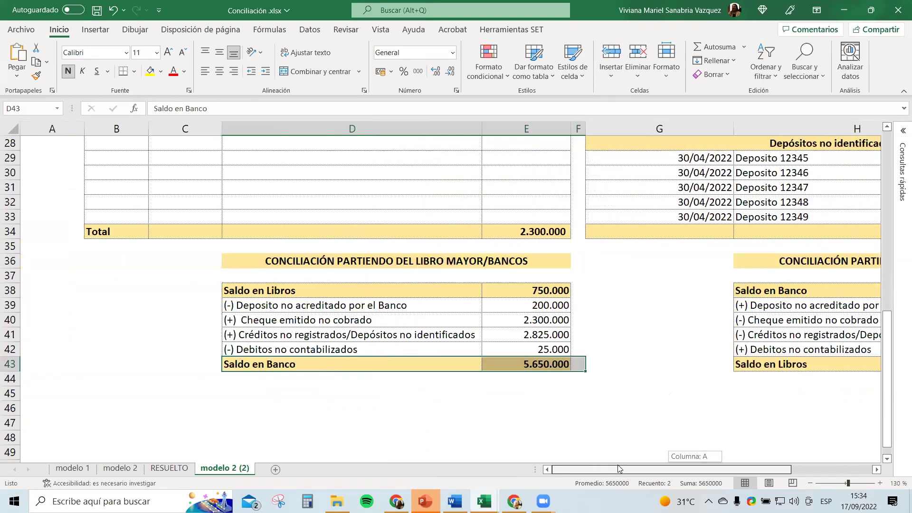
drag(465, 287, 507, 351)
click(415, 303)
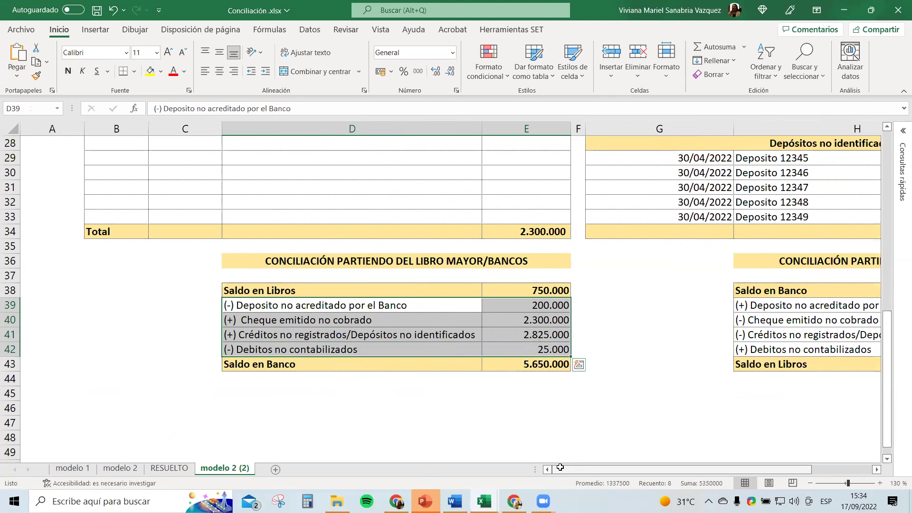
Check the statement-based reconciliation row by row from Saldo en Banco through its four adjustments to Saldo en Libros.
drag(568, 464, 625, 467)
scroll(266, 260, right, 5)
click(267, 260)
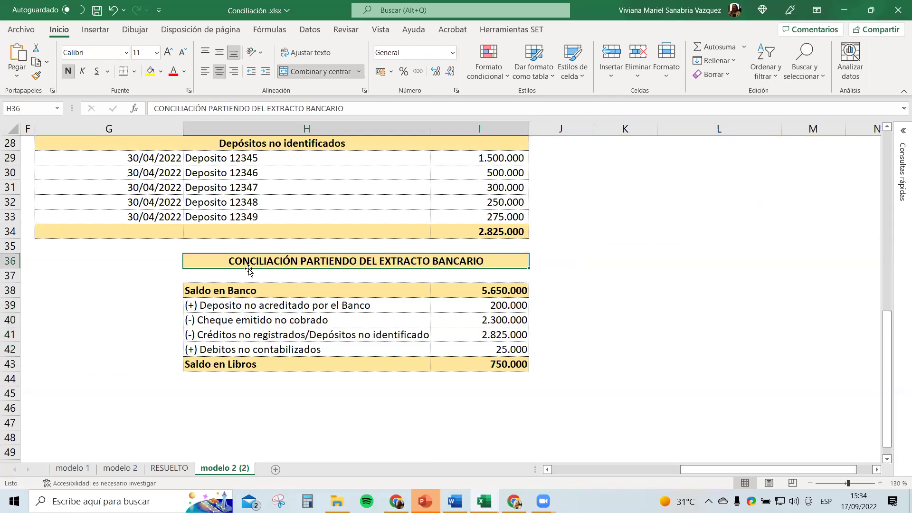
click(199, 309)
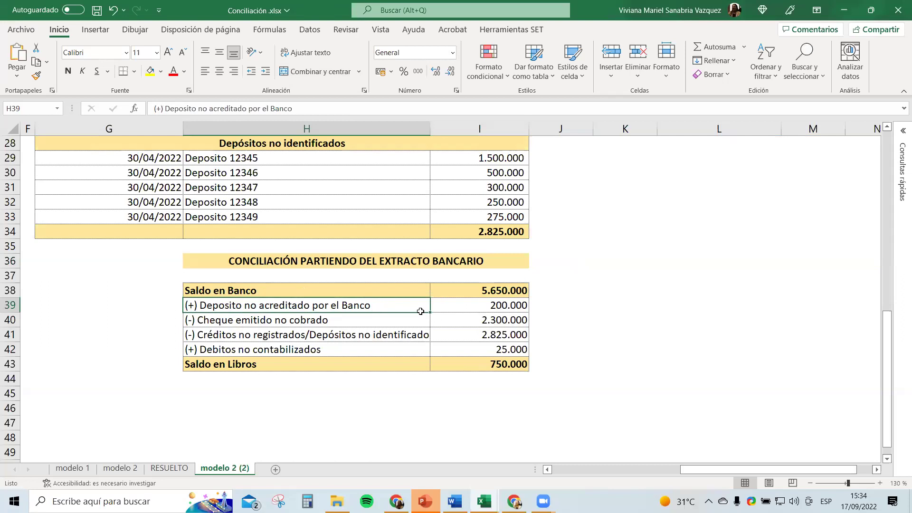
drag(493, 310, 293, 302)
drag(204, 323, 467, 316)
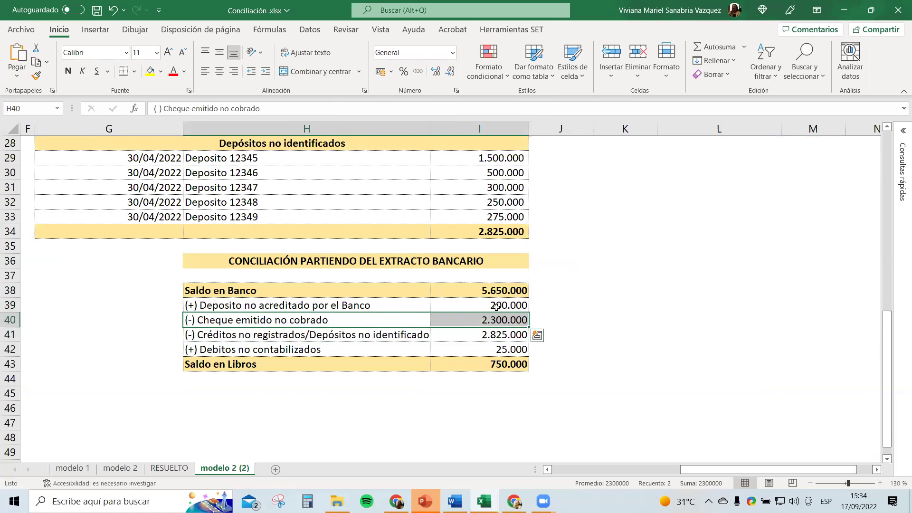
drag(496, 288, 344, 290)
drag(202, 335, 497, 352)
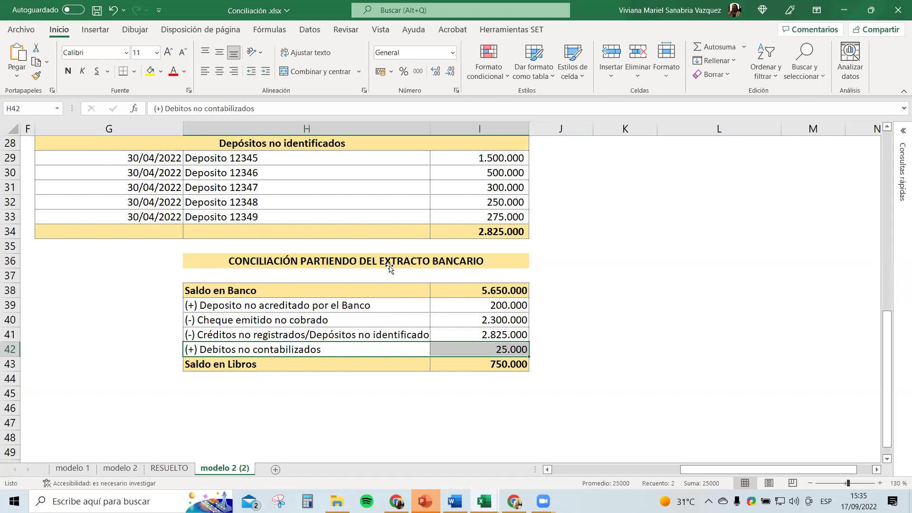
drag(205, 364, 469, 360)
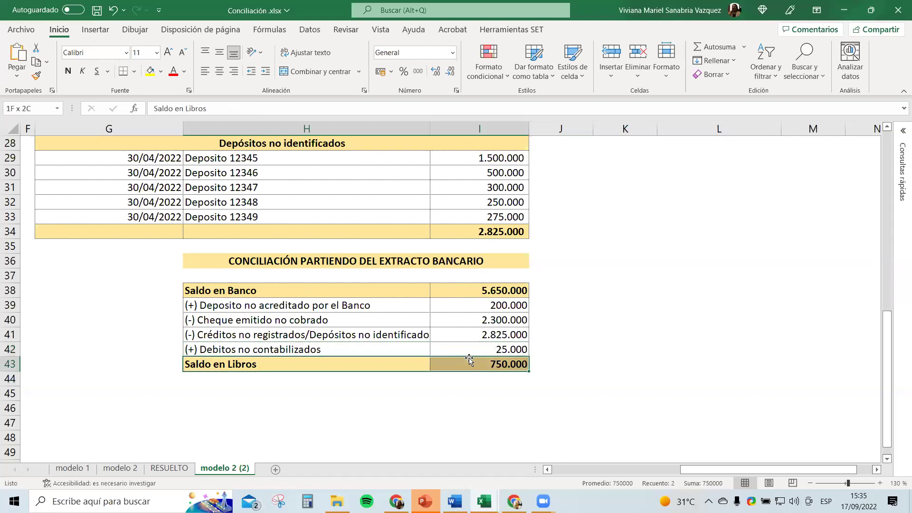
Compare the opening and closing balances of the ledger-based reconciliation with those of the statement-based one.
click(508, 366)
drag(655, 465, 589, 468)
click(330, 287)
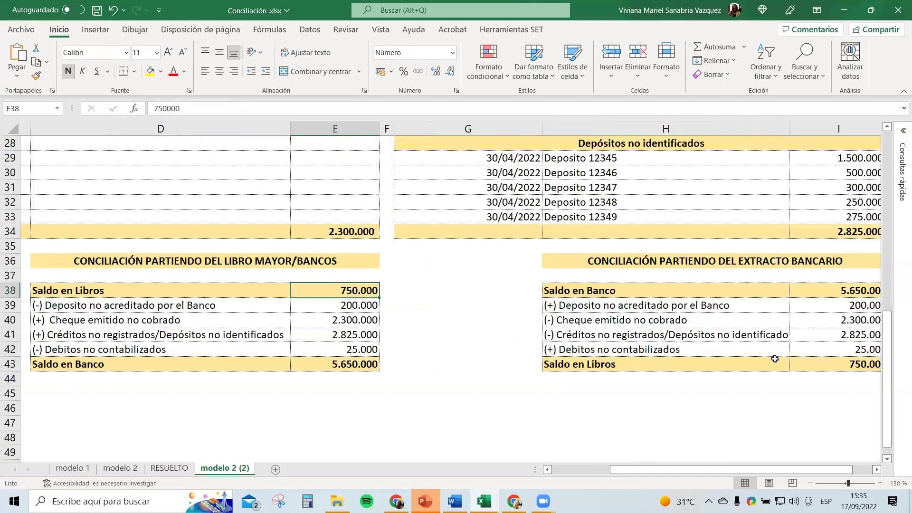
click(813, 363)
click(816, 289)
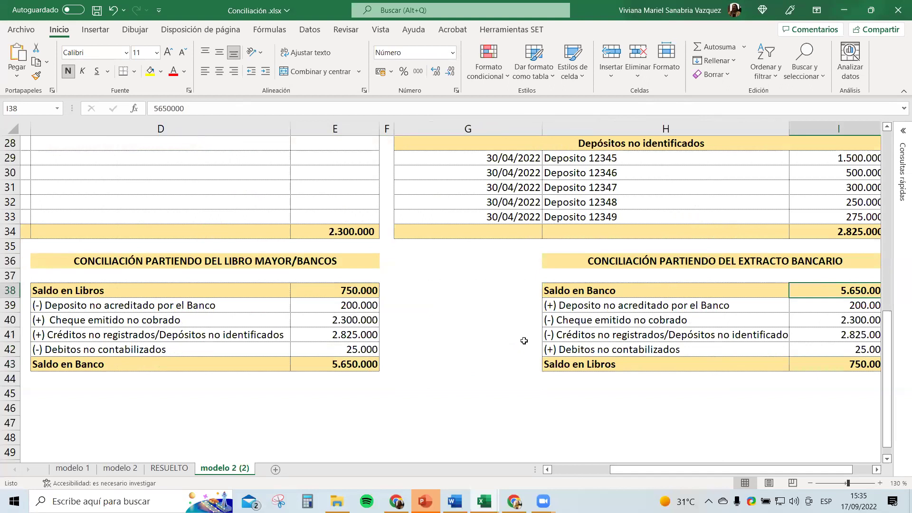
click(372, 366)
Compare the signs of the four adjustment rows in both reconciliations, along with each block's starting balance.
click(147, 305)
drag(148, 304, 335, 351)
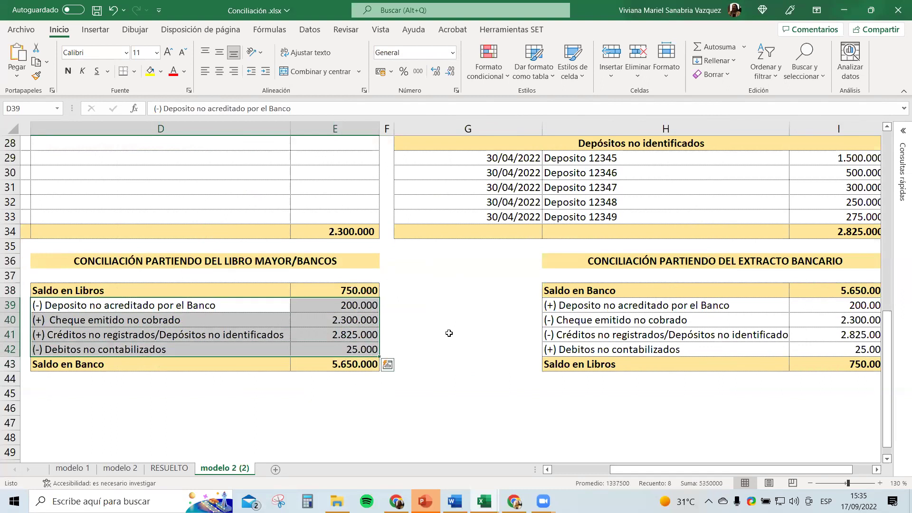
drag(557, 307, 556, 348)
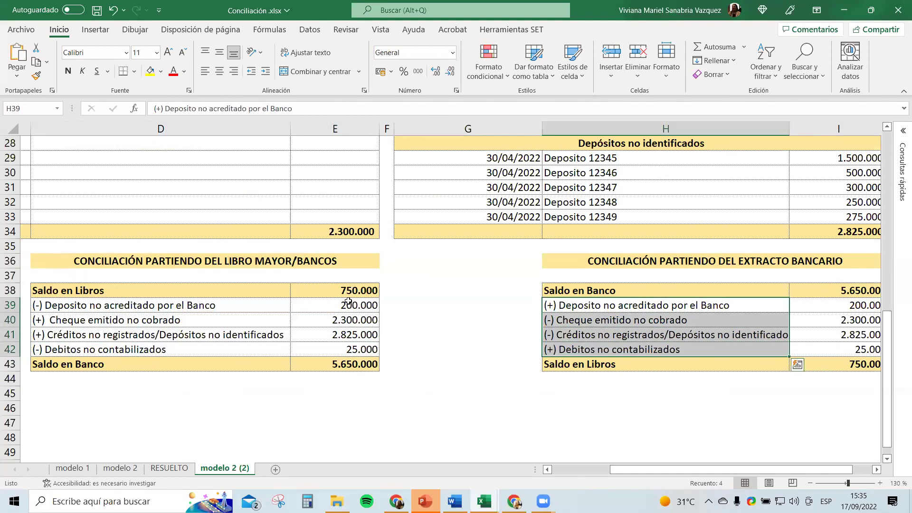
drag(278, 290, 350, 287)
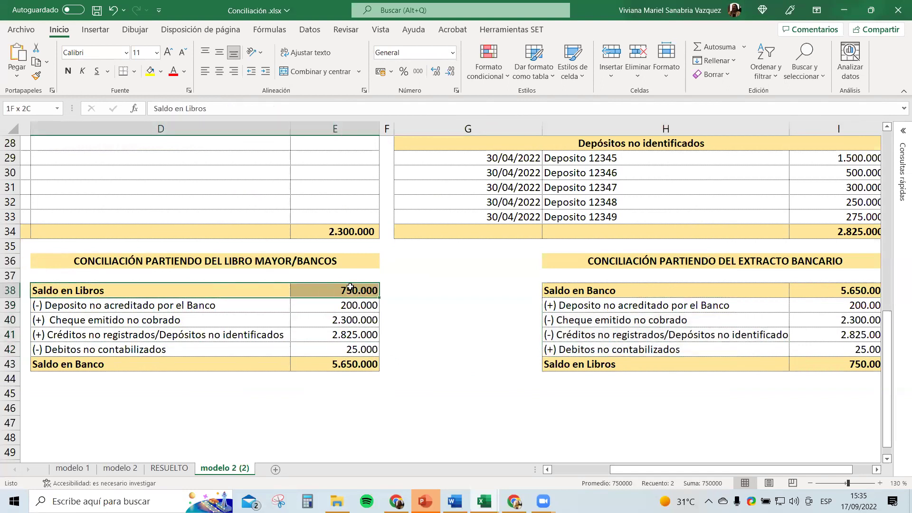
drag(570, 292, 806, 292)
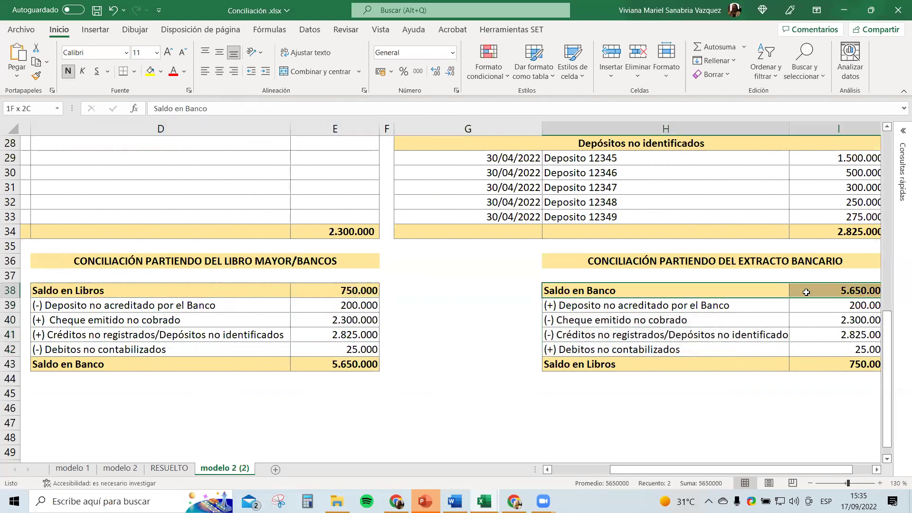
Go to the RESUELTO sheet and review the LIBRO BANCOS DE LA EMPRESA CC table, from its title through Cheque Nº 306.
scroll(182, 327, up, 8)
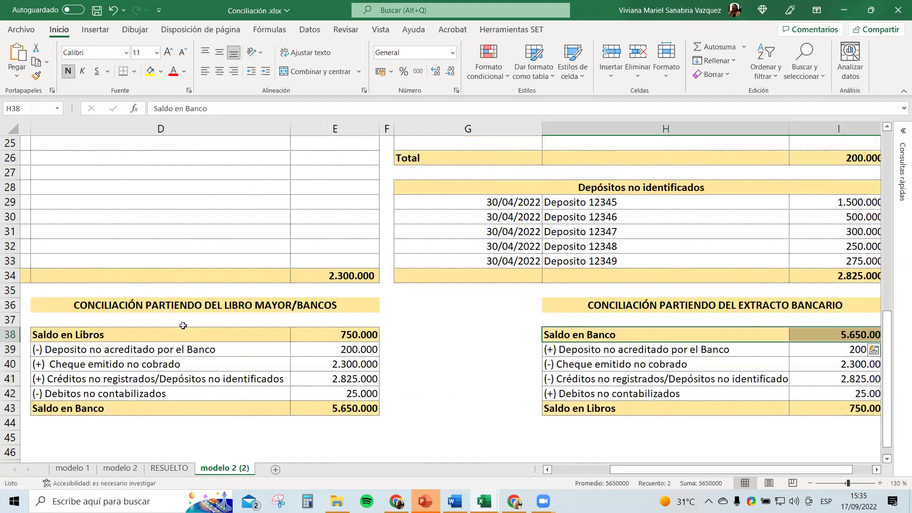
scroll(182, 326, up, 1)
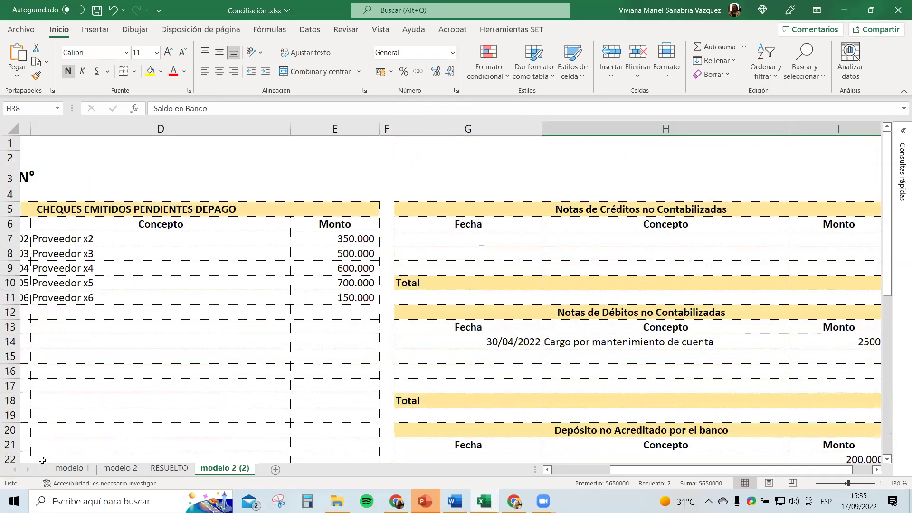
click(178, 469)
scroll(221, 255, up, 5)
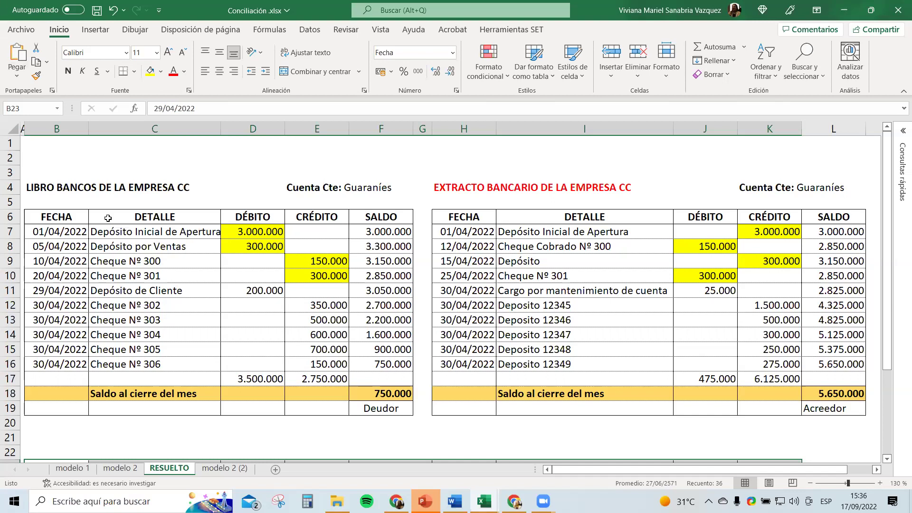
click(36, 186)
drag(37, 186, 410, 370)
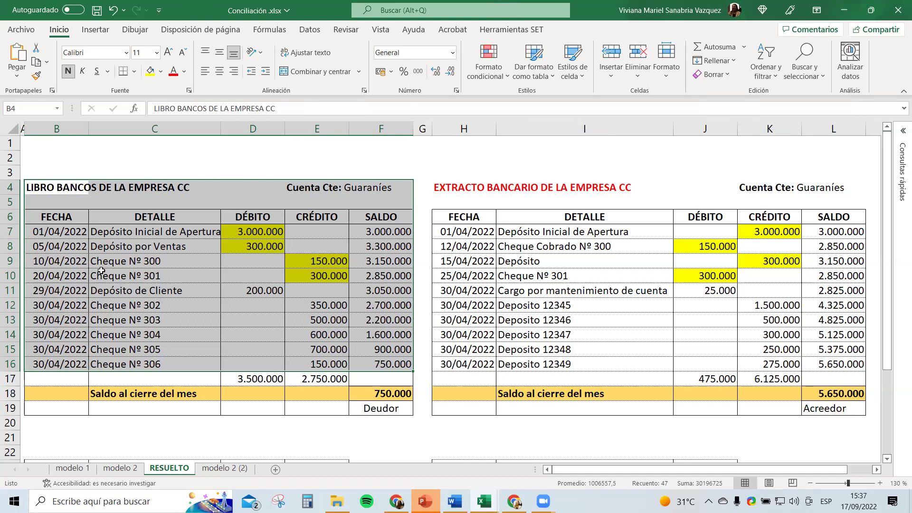
Review the whole modelo 2 (2) form at 110% zoom, from Cuenta Corriente N° down to the two reconciliations.
click(224, 468)
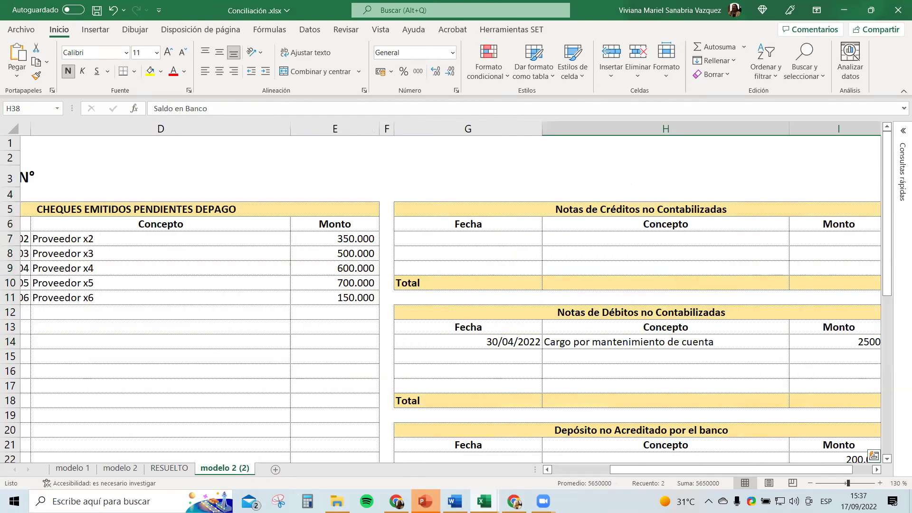
click(811, 483)
click(811, 483)
scroll(222, 368, down, 3)
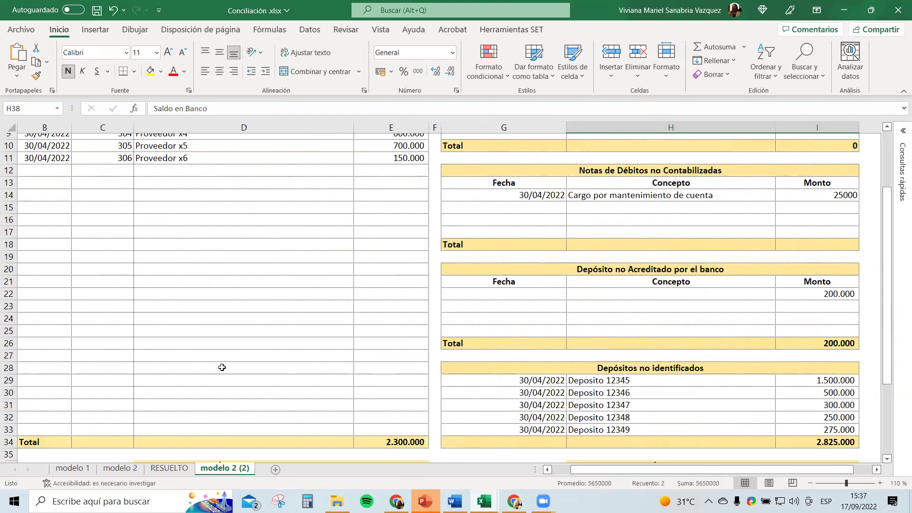
scroll(220, 367, down, 5)
scroll(219, 370, up, 8)
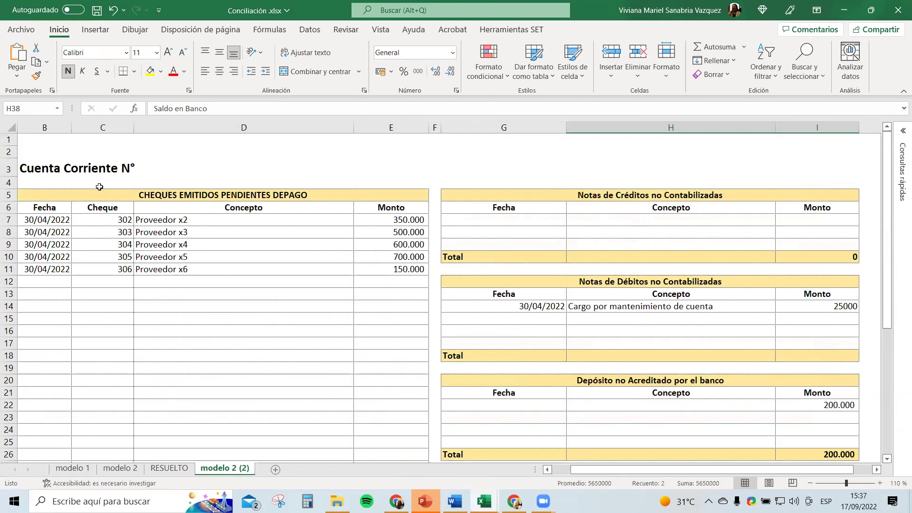
click(69, 173)
mouse_move(151, 177)
mouse_down()
mouse_move(663, 452)
mouse_move(808, 468)
mouse_move(206, 481)
mouse_move(171, 472)
mouse_up()
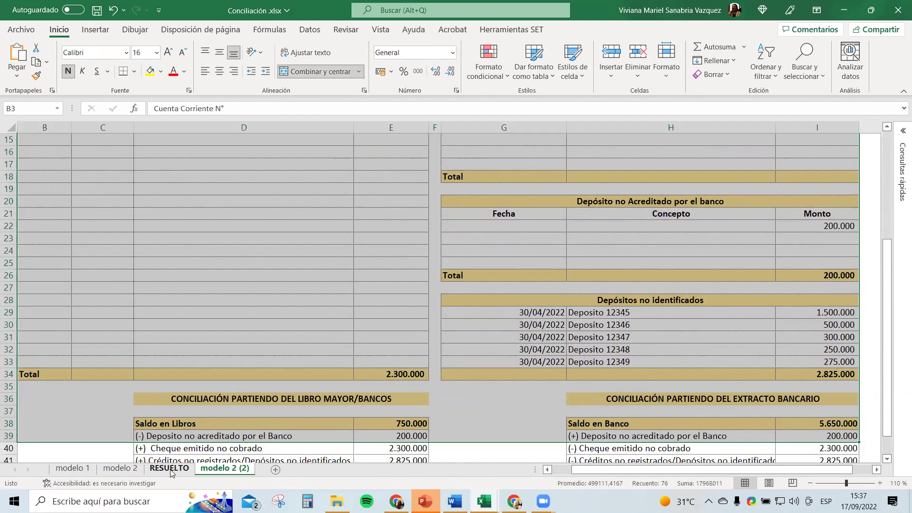
Display the RESUELTO sheet with ledger and bank statement side by side in a maximized window.
click(172, 470)
drag(345, 7, 137, 23)
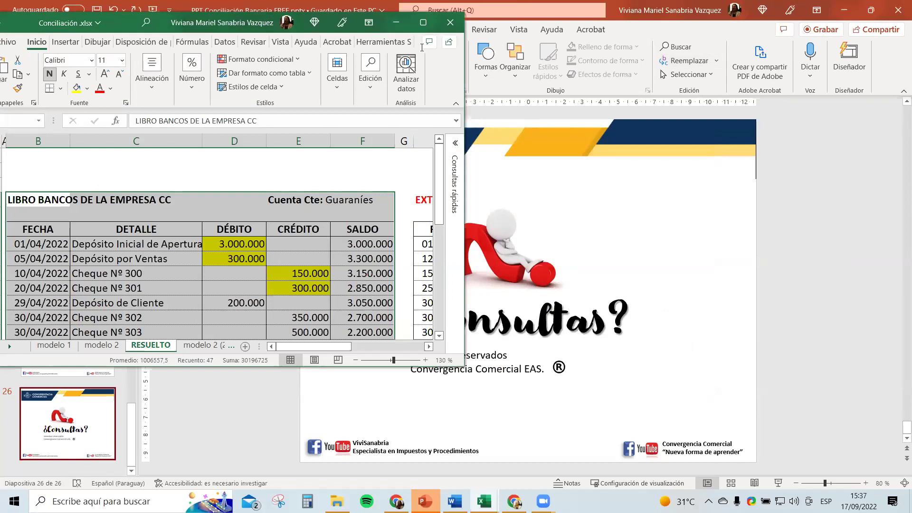
click(422, 22)
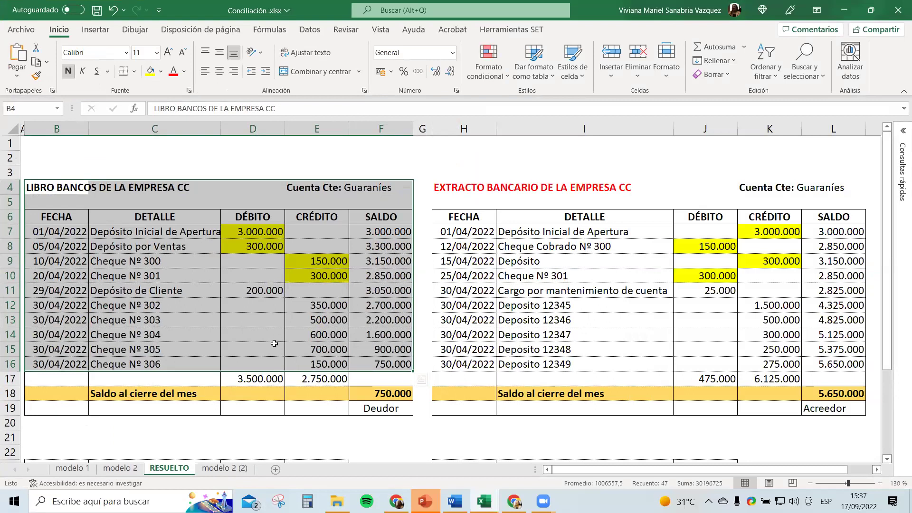
Return to modelo 2 (2) and view both reconciliation blocks together with the Depósitos no identificados table.
click(211, 469)
scroll(164, 394, down, 3)
click(164, 393)
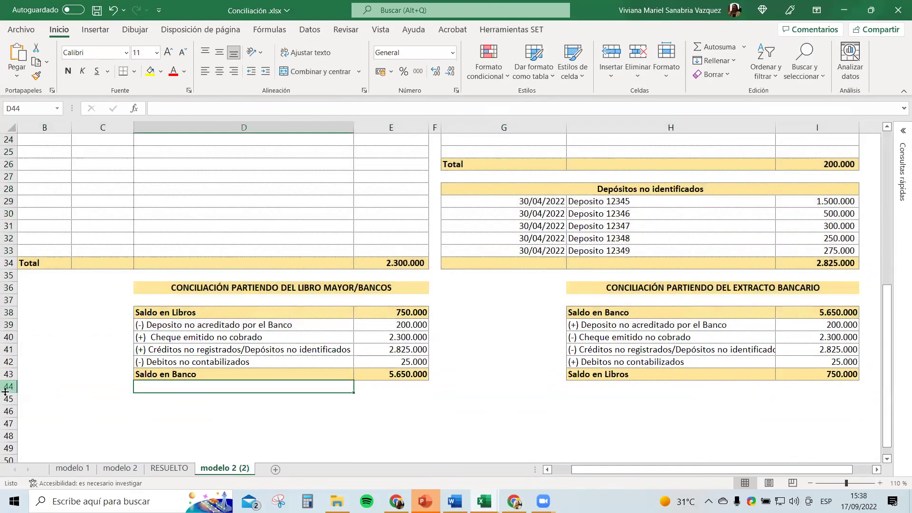
scroll(257, 396, up, 1)
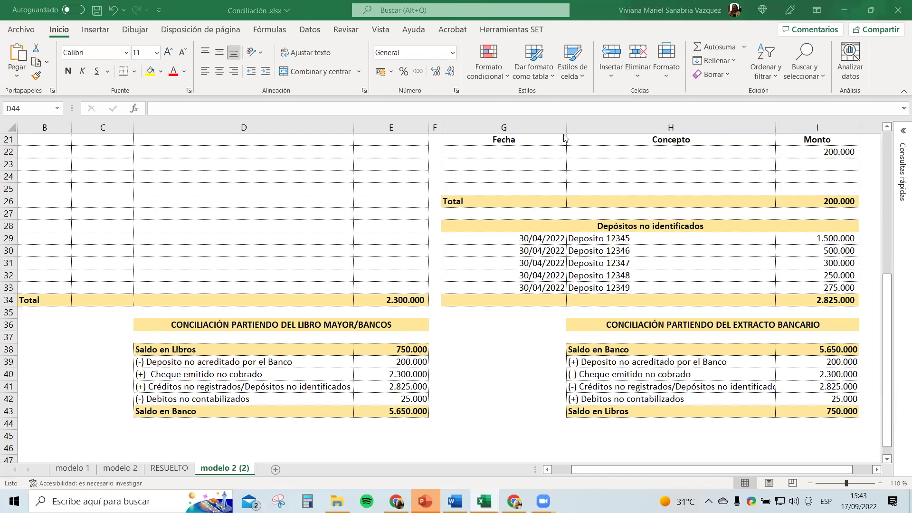
Close the workbook and presentation windows, switch to the Anexo B-06-08 Conciliación-Bancaria document in Word, and view the start of its instructions.
click(898, 5)
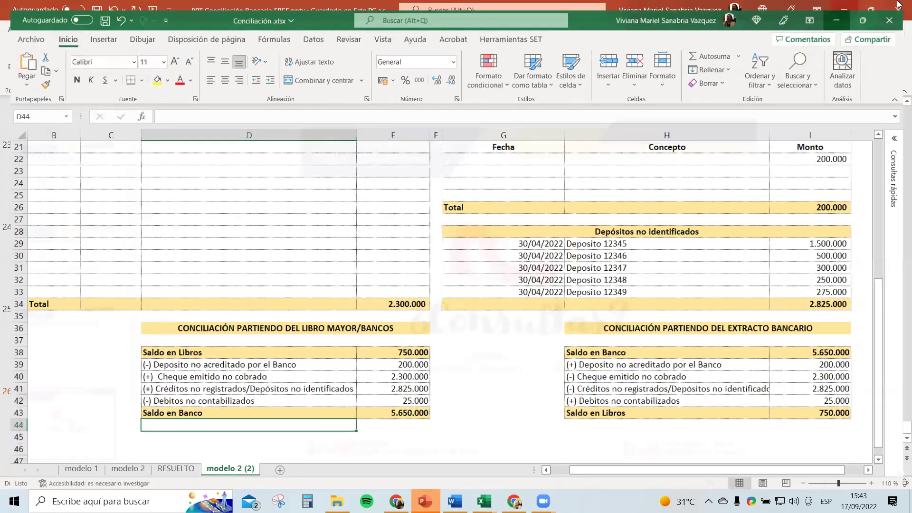
click(898, 5)
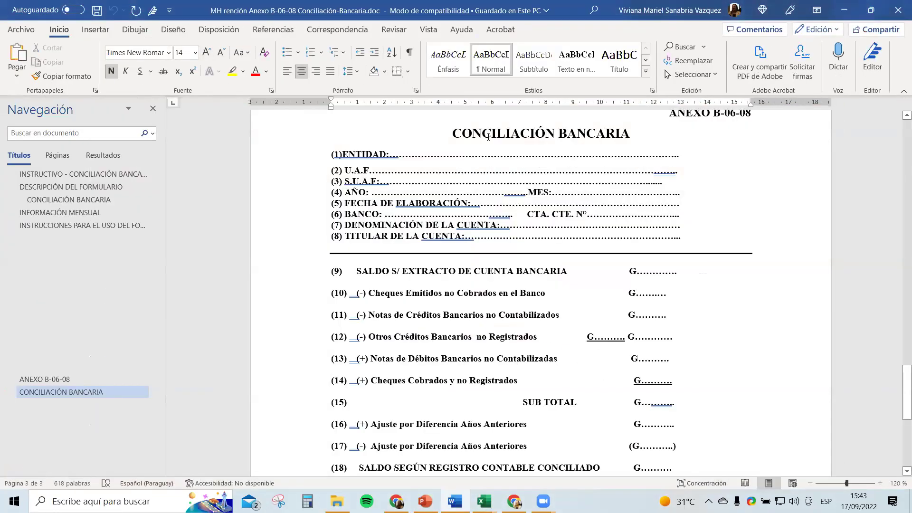
scroll(646, 268, up, 5)
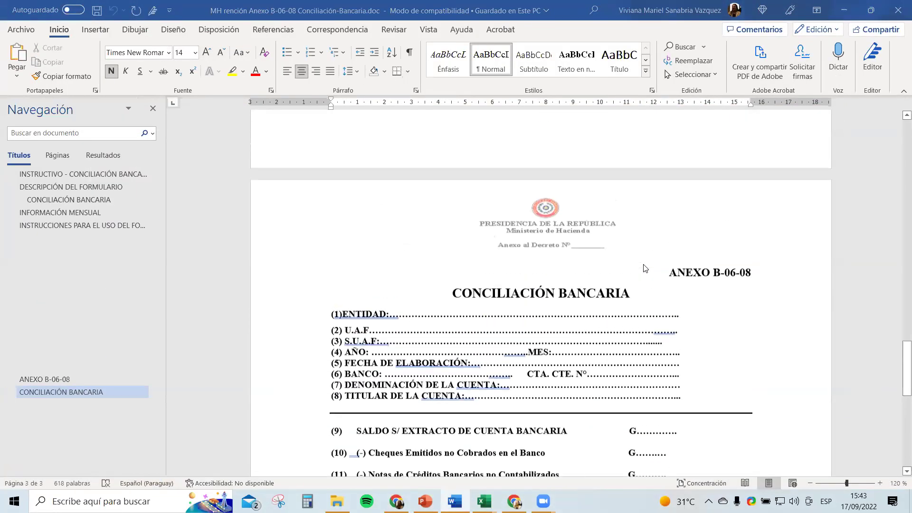
scroll(518, 209, up, 20)
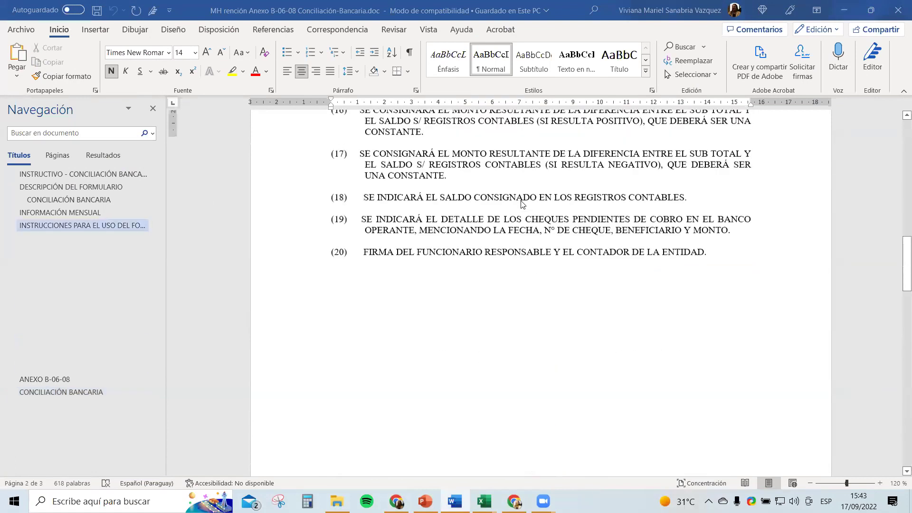
scroll(521, 203, up, 10)
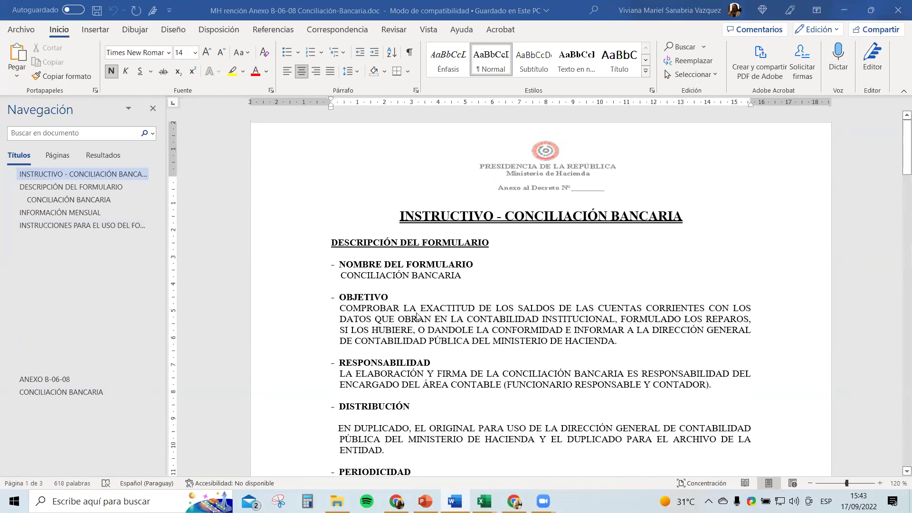
Read through the form instructions and examine the CONCILIACIÓN BANCARIA form down to the pending cheques table and signature lines.
scroll(443, 284, down, 3)
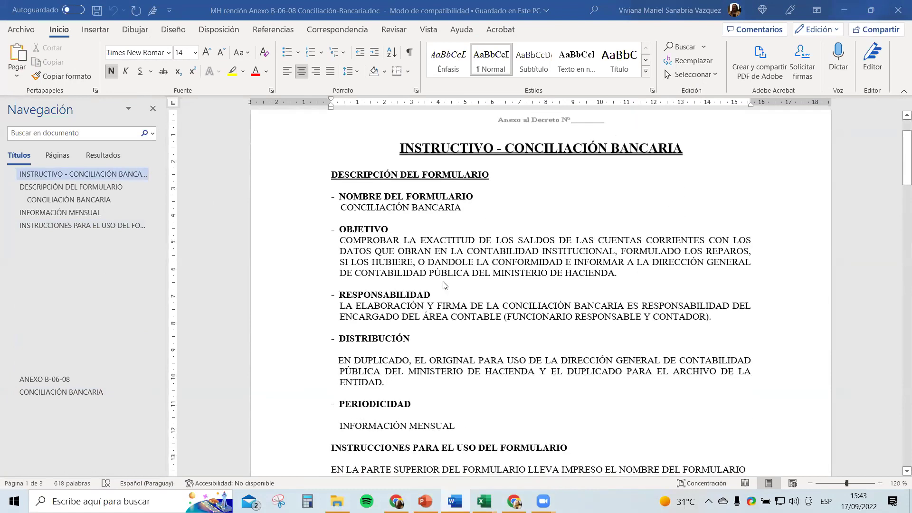
scroll(444, 284, down, 20)
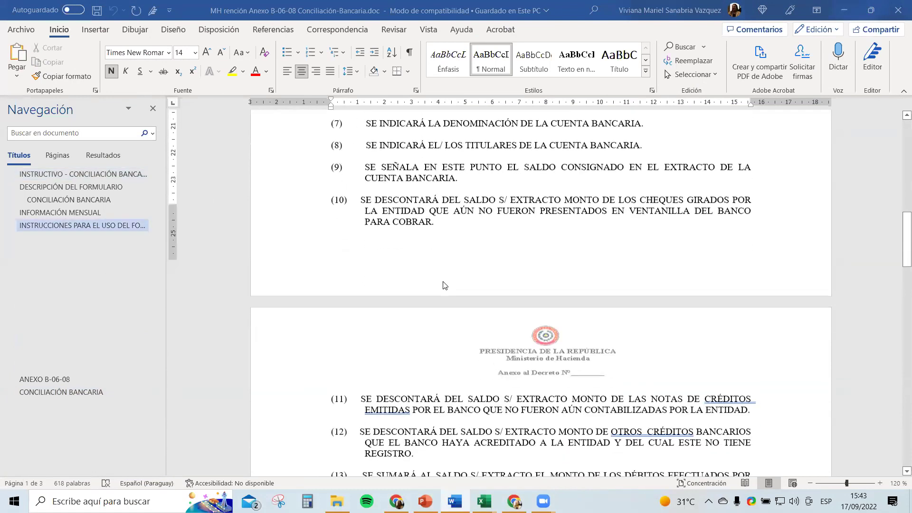
scroll(451, 281, down, 20)
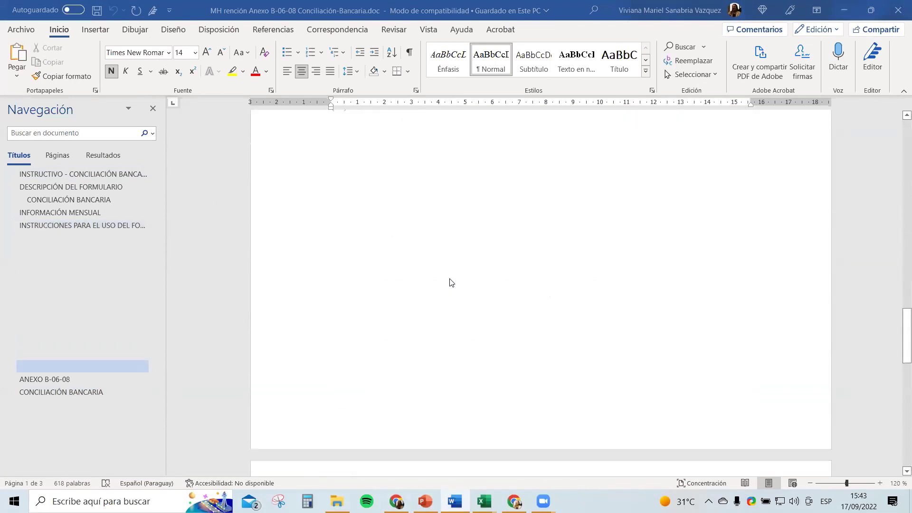
scroll(450, 284, down, 2)
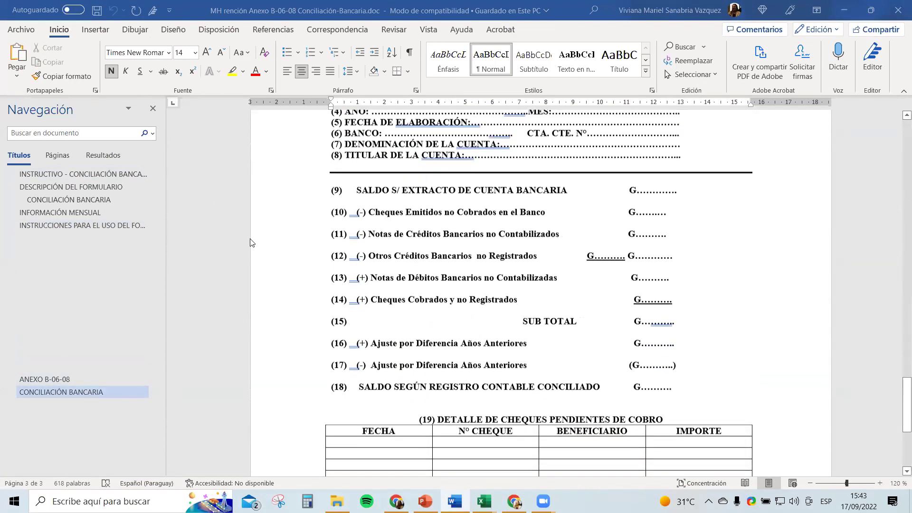
scroll(370, 237, down, 1)
scroll(370, 238, down, 4)
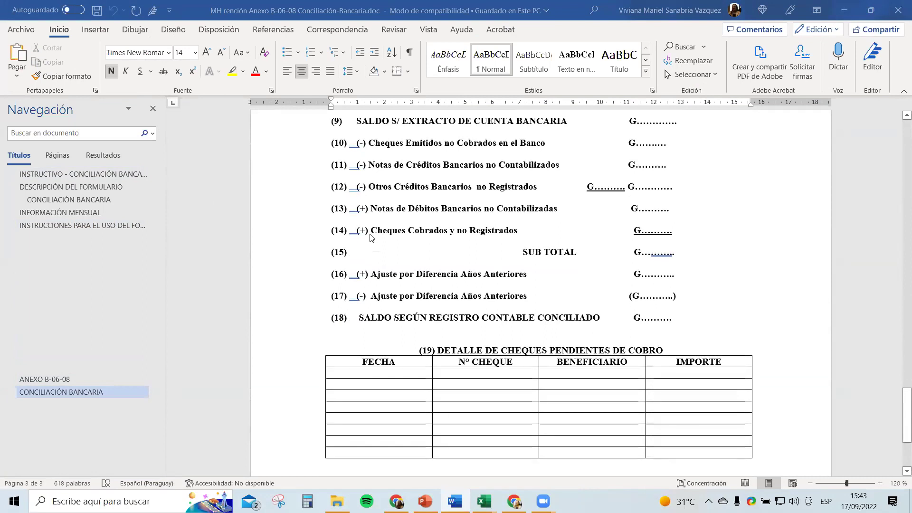
scroll(371, 237, down, 2)
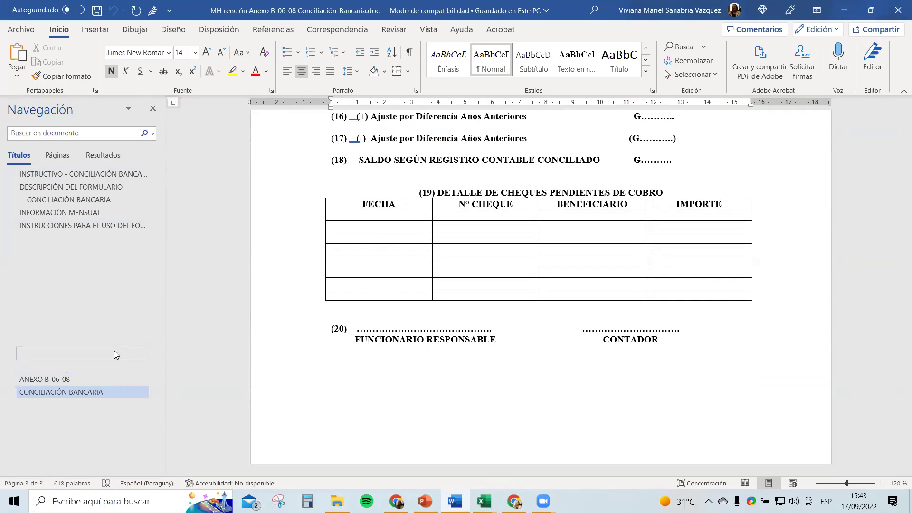
scroll(250, 312, up, 3)
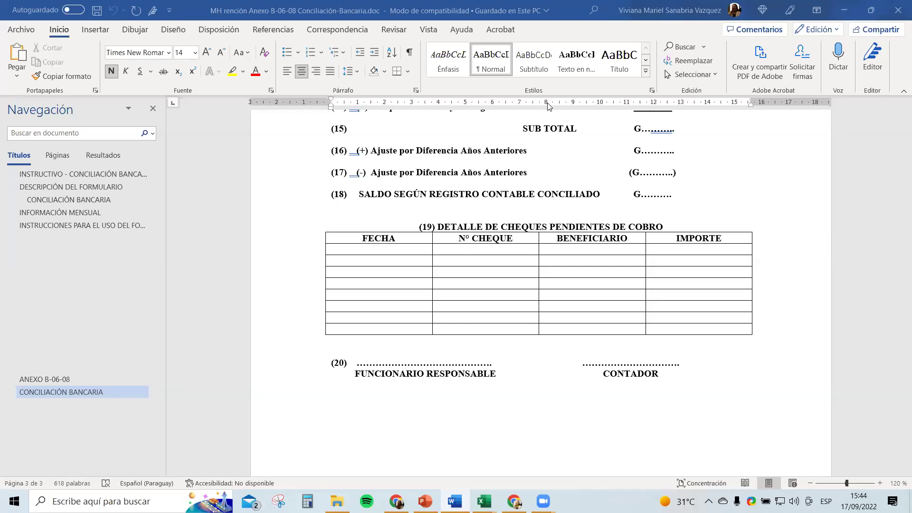
Switch to the Conciliación workbook in Excel and enter Codigo Civil in D48 and art 2536 in E48 of modelo 2 (2).
scroll(380, 240, down, 1)
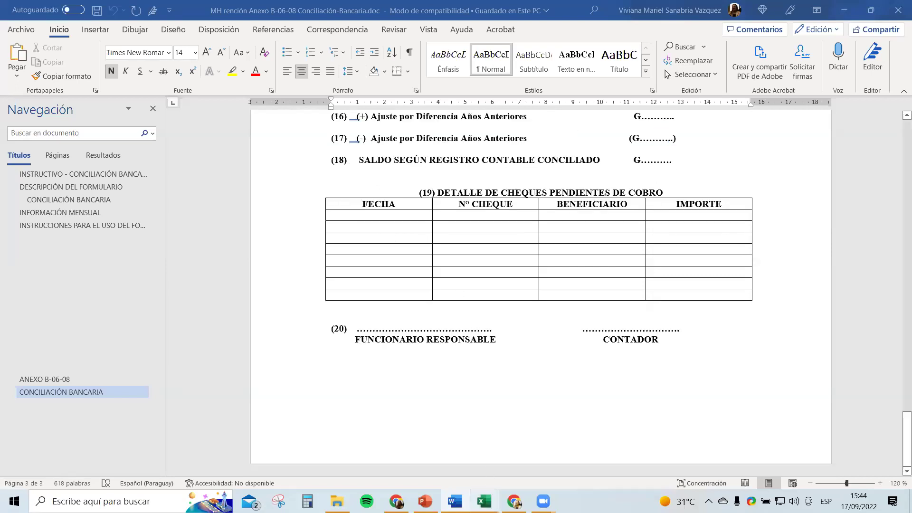
mouse_move(484, 501)
click(404, 412)
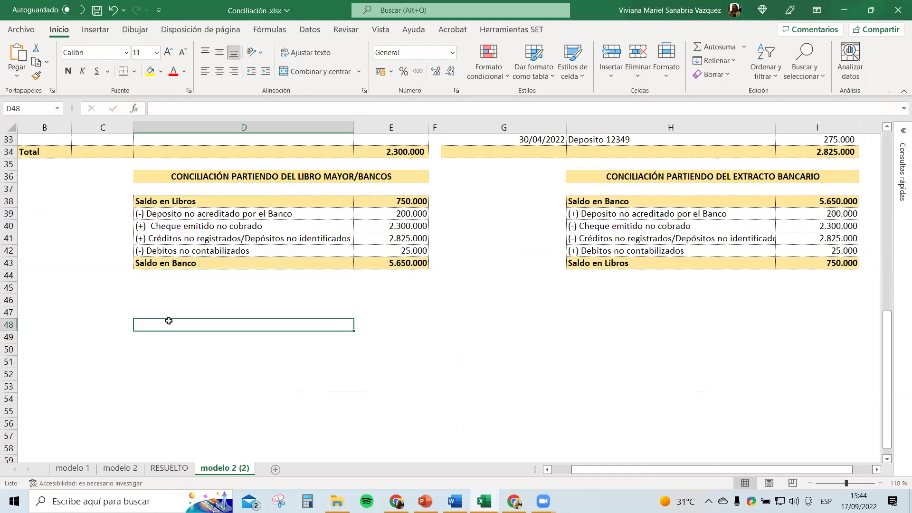
text(Codigo Civil)
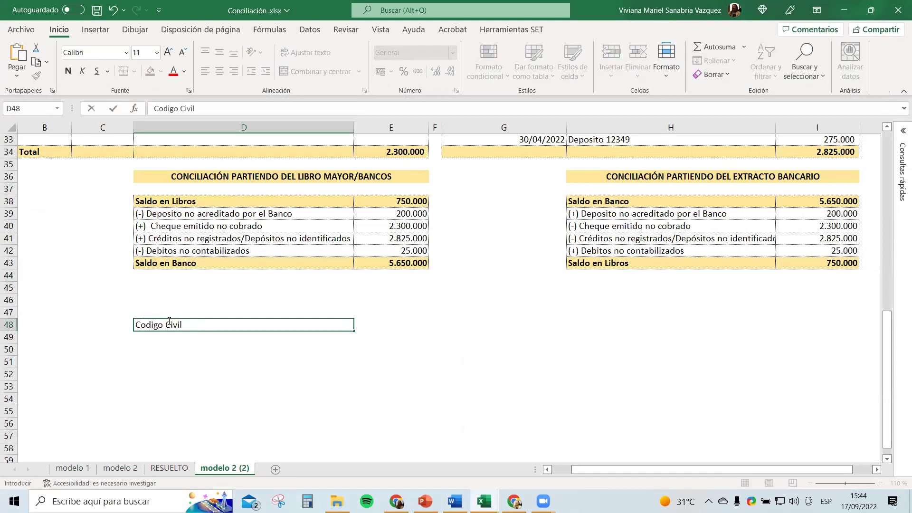
key(Tab)
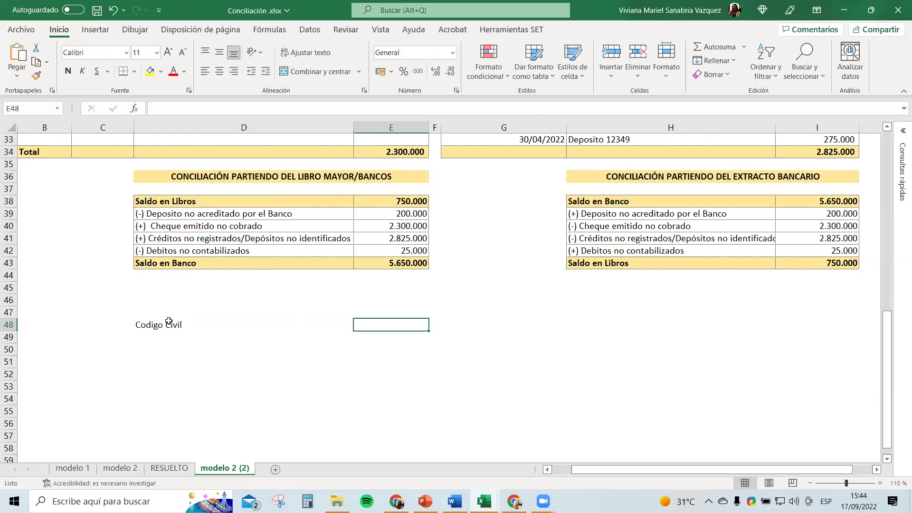
text(art 2536)
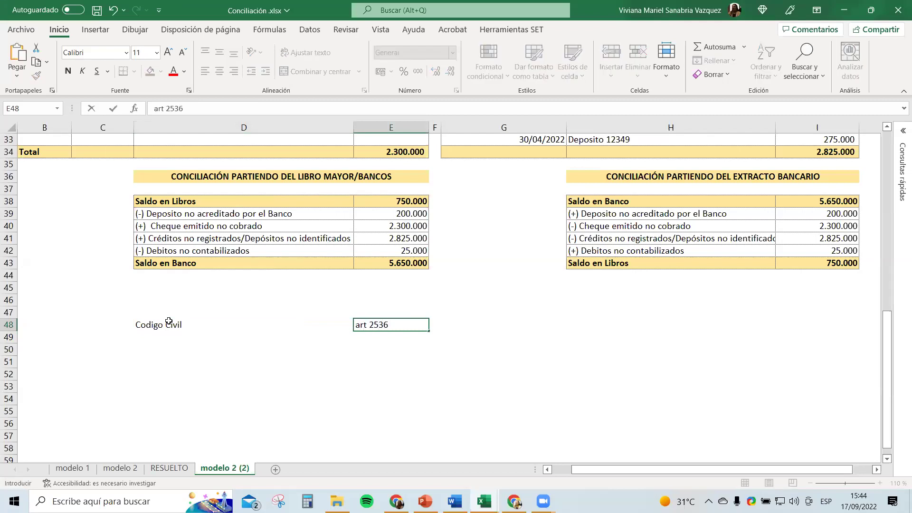
key(Return)
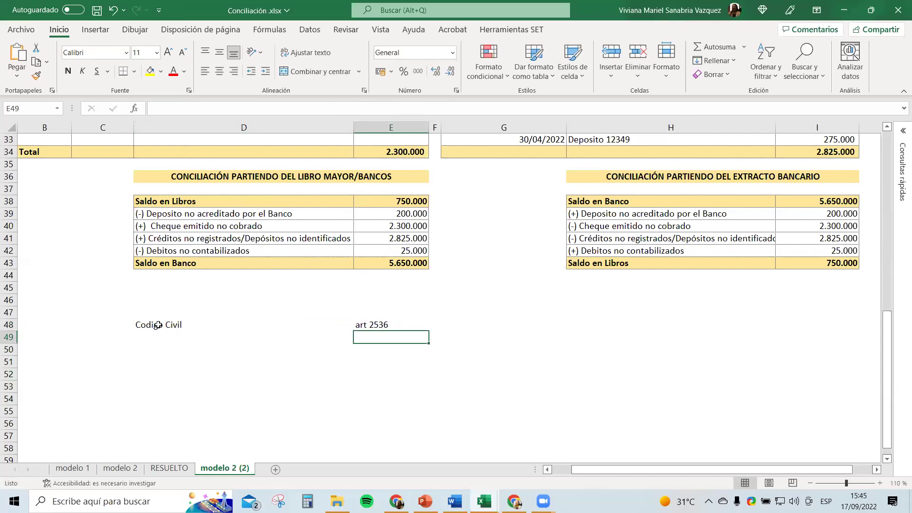
Fill the Codigo Civil and art 2536 cells D48:E48 with yellow and save the workbook.
click(158, 325)
key(shift+Right)
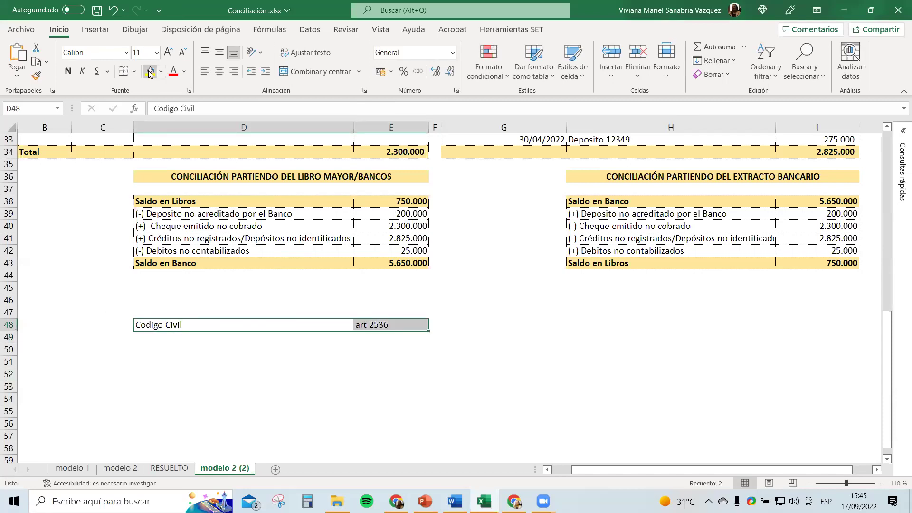
click(150, 72)
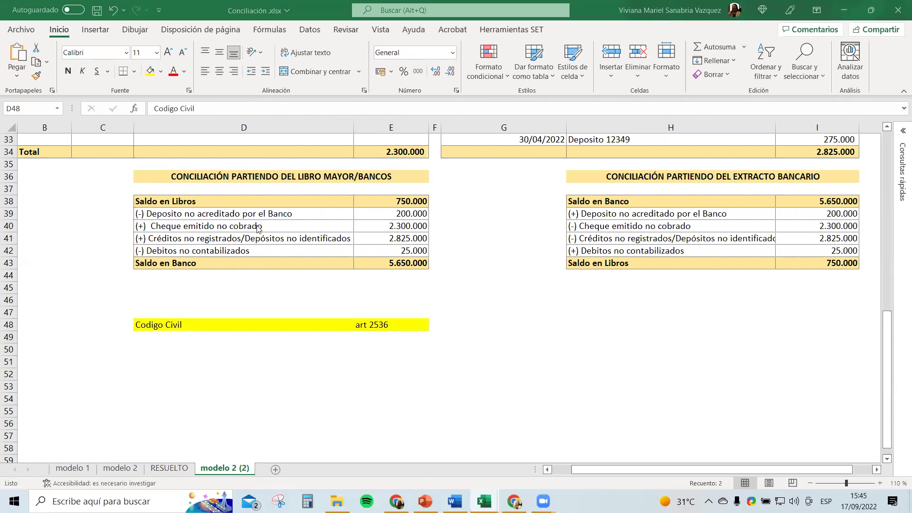
key(ctrl+s)
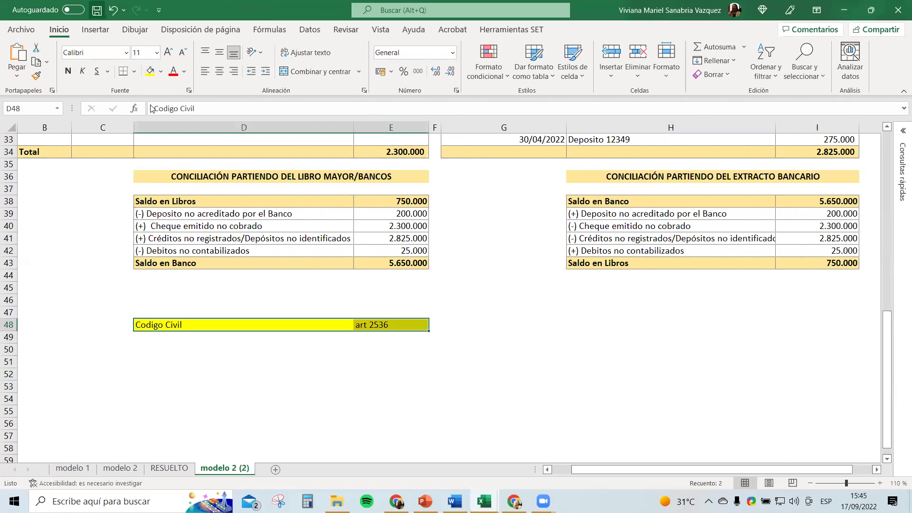
Enlarge the text of the Codigo Civil note in D48:E48 to size 18 and save the workbook.
click(139, 334)
click(142, 326)
shift+click(425, 327)
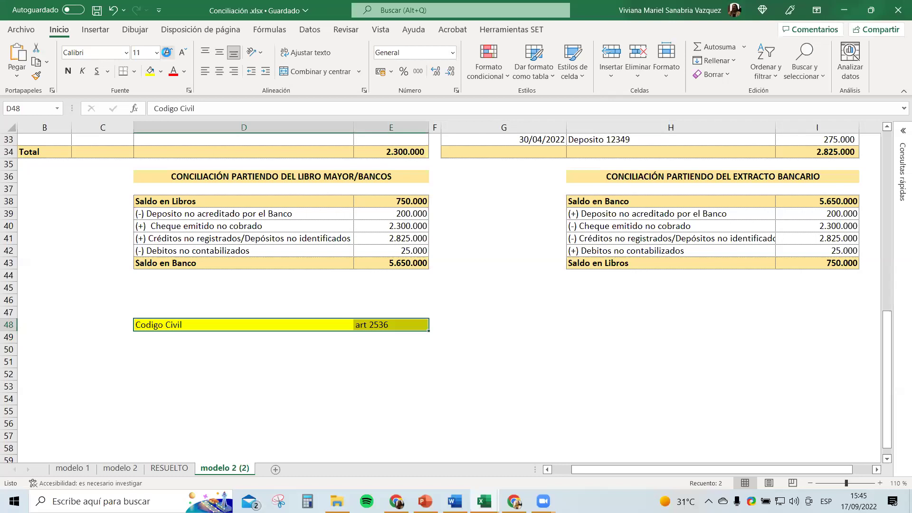
triple_click(168, 52)
click(168, 52)
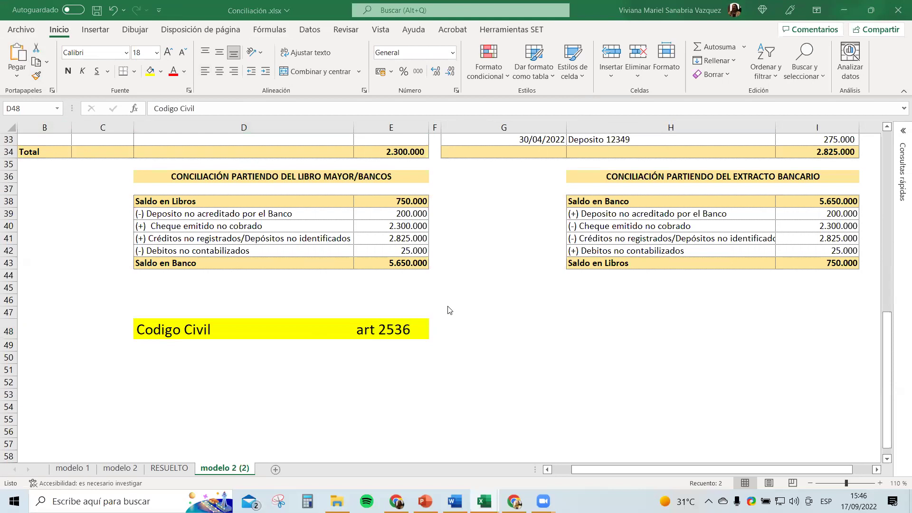
click(96, 11)
Minimize the open windows to reach the desktop and open the BANCO USD.xlsx workbook.
click(844, 10)
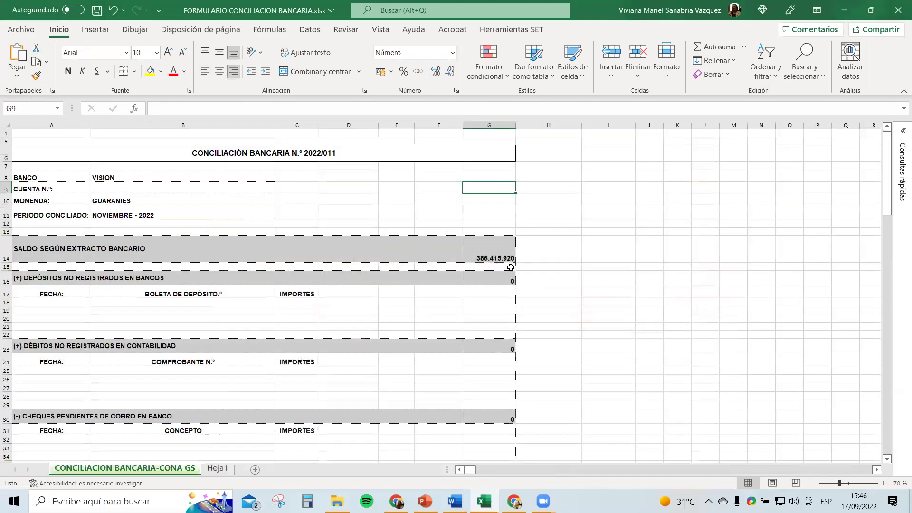
click(849, 10)
click(849, 10)
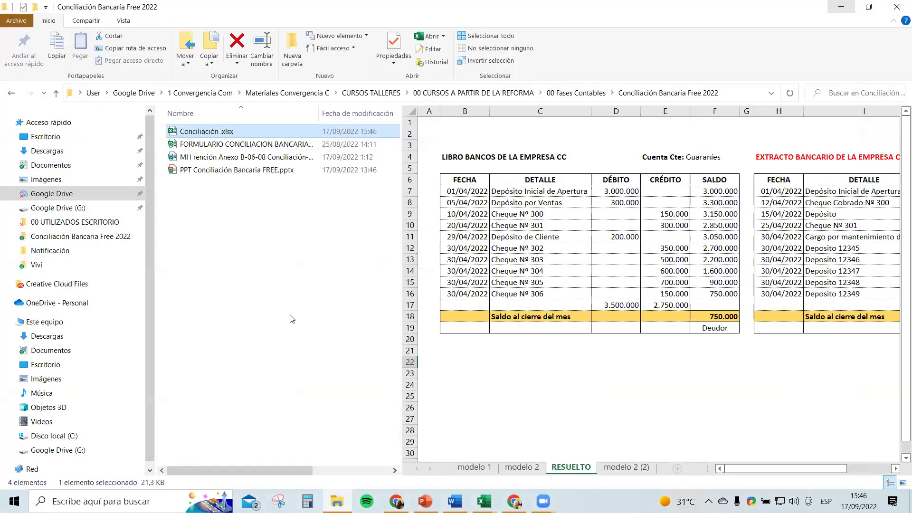
key(super+d)
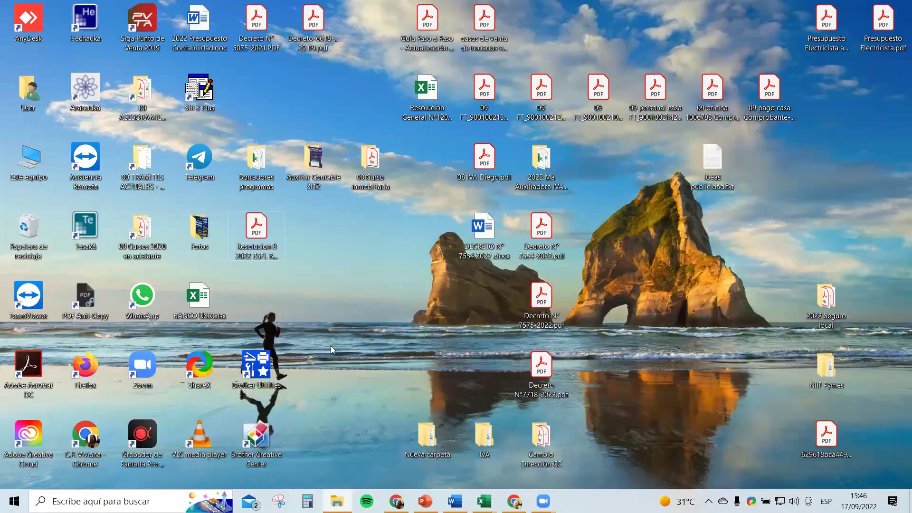
click(191, 296)
double_click(191, 296)
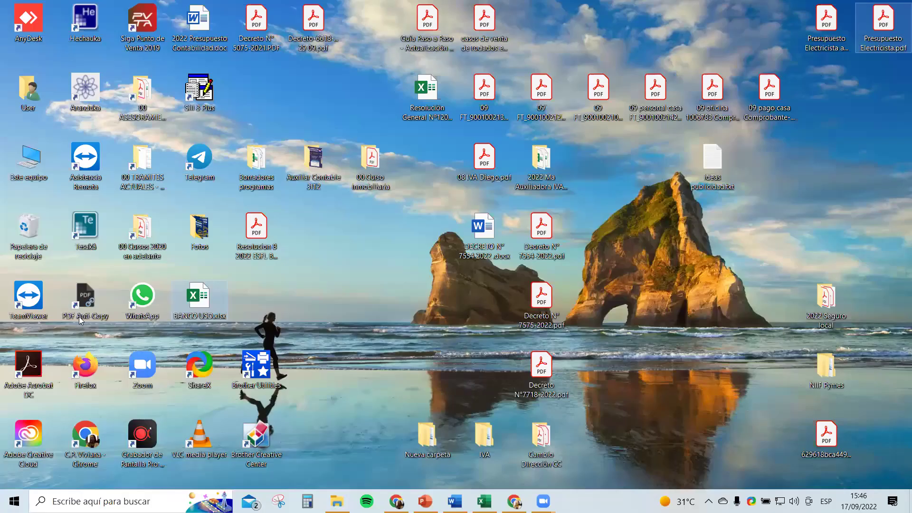
double_click(207, 302)
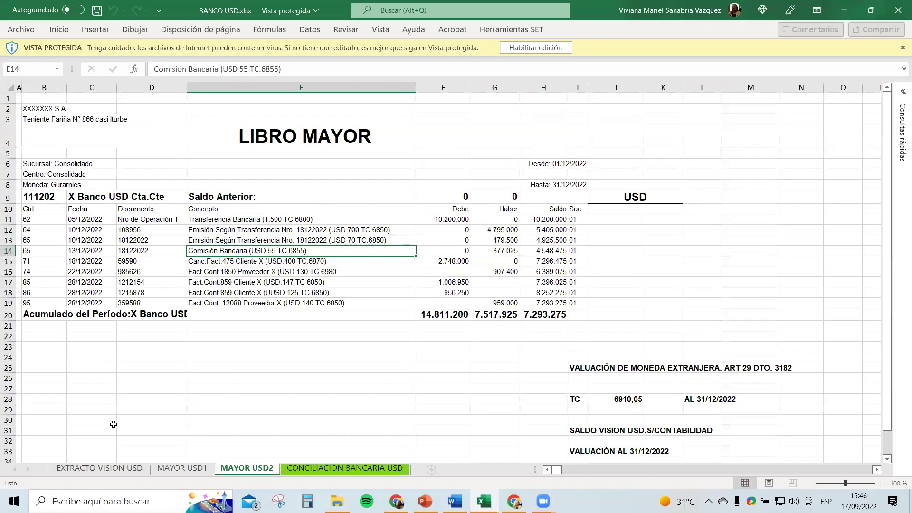
Display the EXTRACTO VISION USD sheet and enable editing of the protected workbook.
click(107, 468)
scroll(210, 391, up, 1)
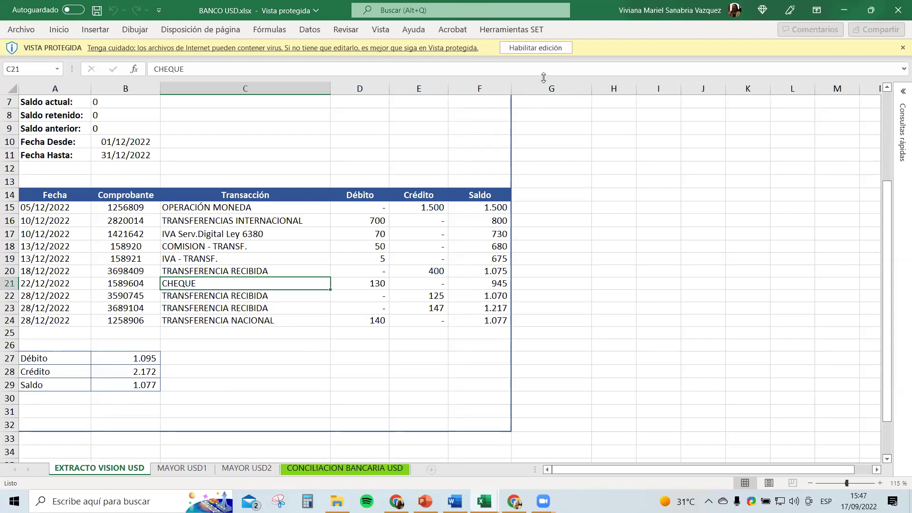
click(544, 50)
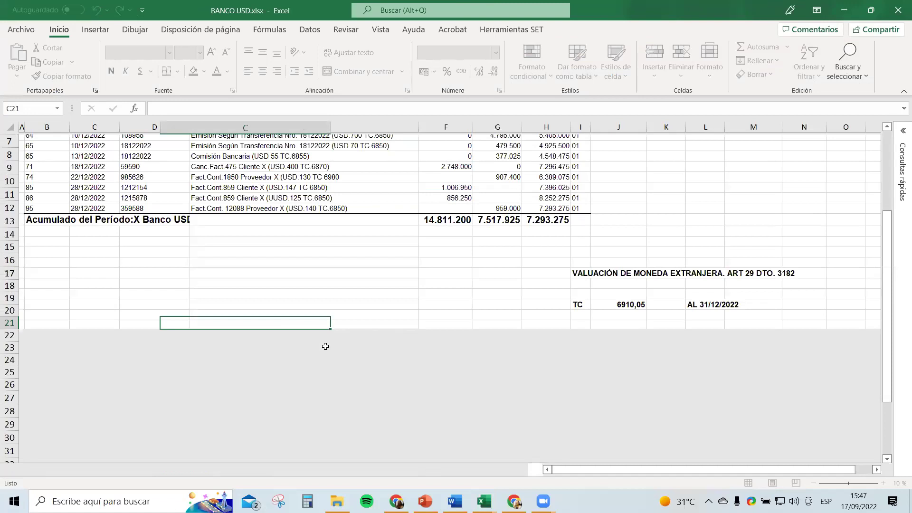
click(326, 346)
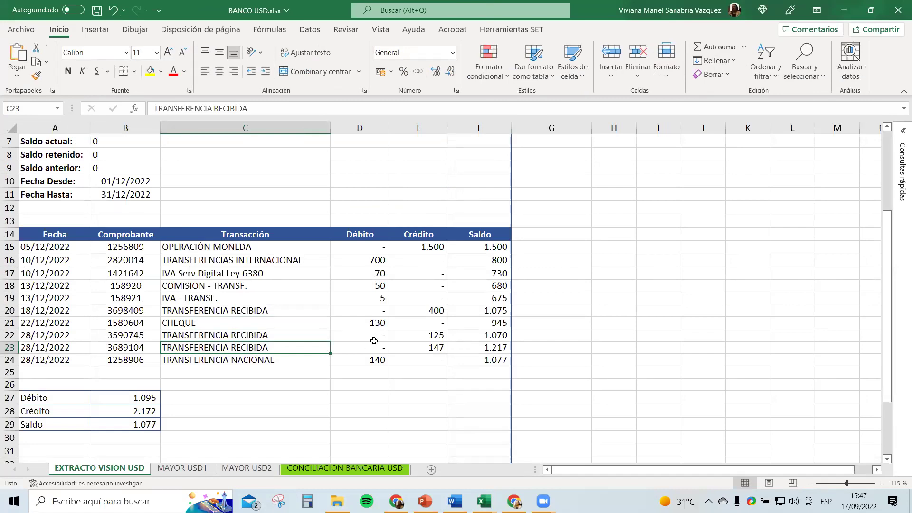
Examine the account details at the head of the dollar bank statement, including currency, balances and period dates.
click(192, 364)
scroll(219, 319, up, 3)
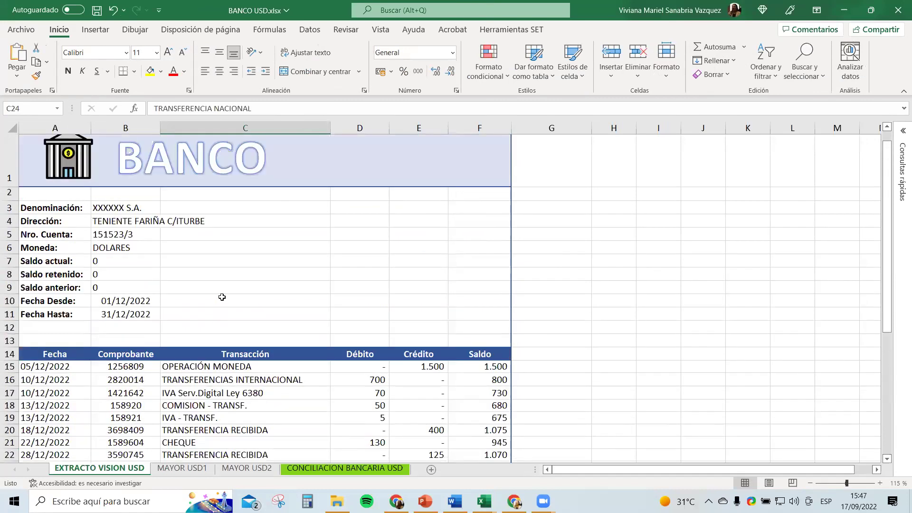
click(223, 294)
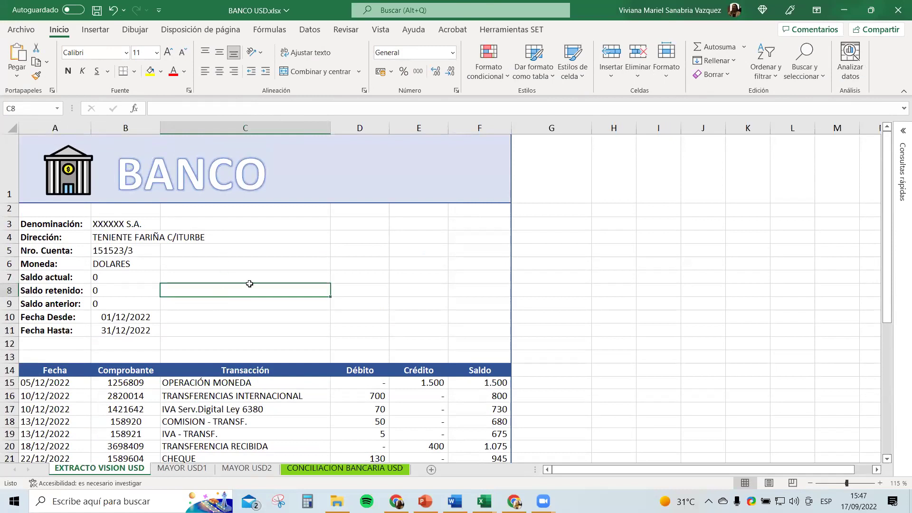
scroll(247, 285, down, 3)
scroll(257, 276, up, 2)
click(262, 268)
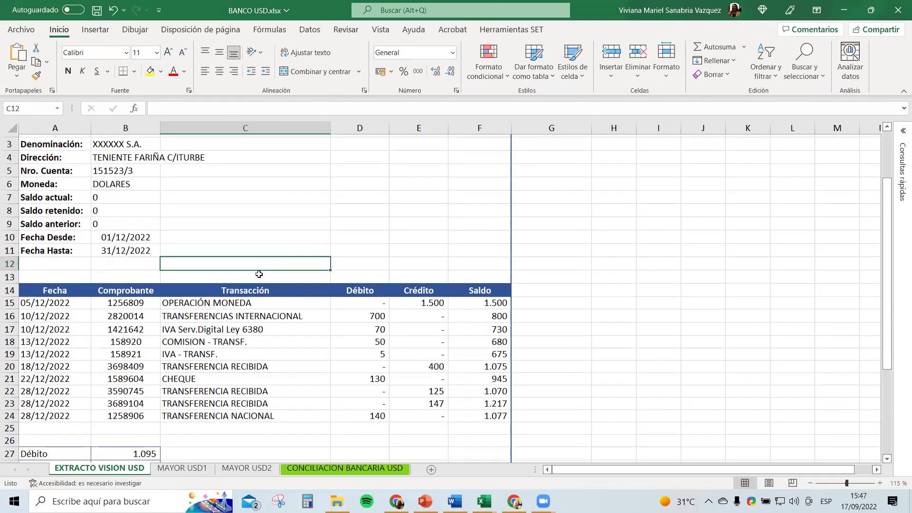
scroll(259, 271, up, 2)
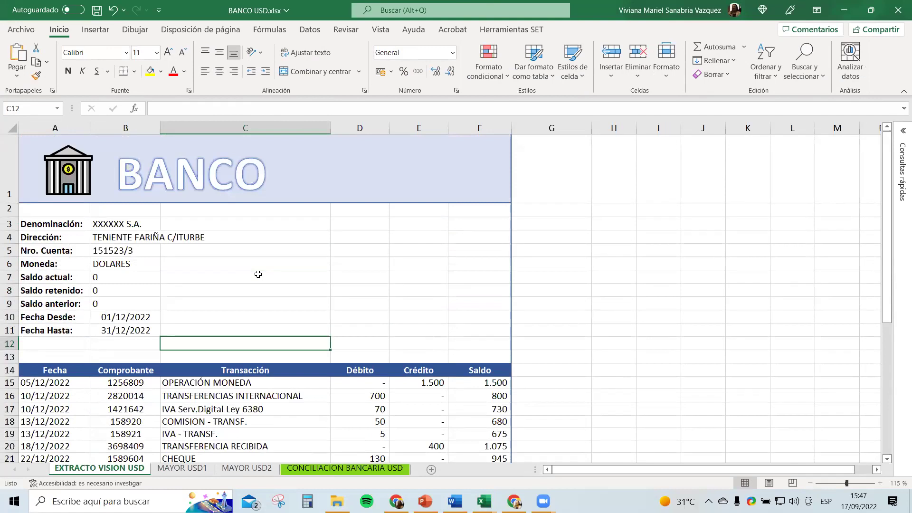
click(272, 320)
Examine the statement's December transactions and the Débito, Crédito and Saldo totals beneath them.
scroll(242, 352, down, 5)
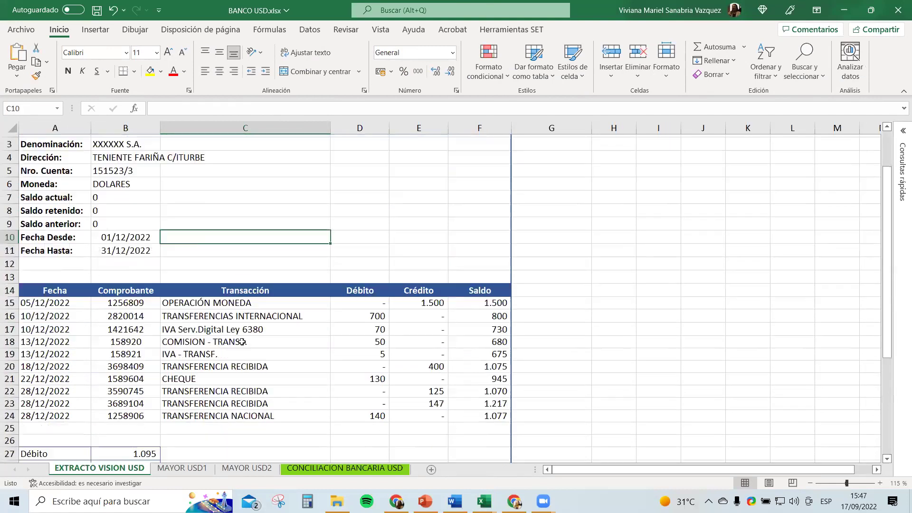
click(231, 351)
click(232, 360)
click(233, 375)
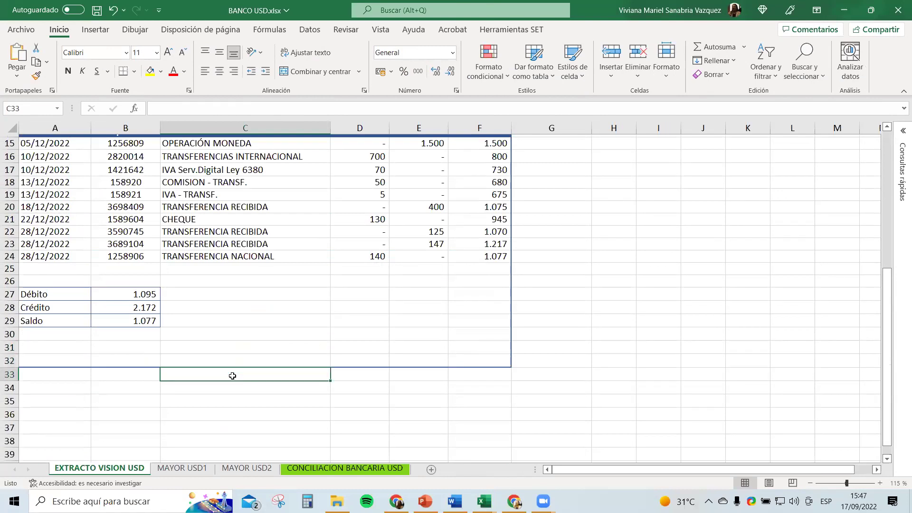
key(Down)
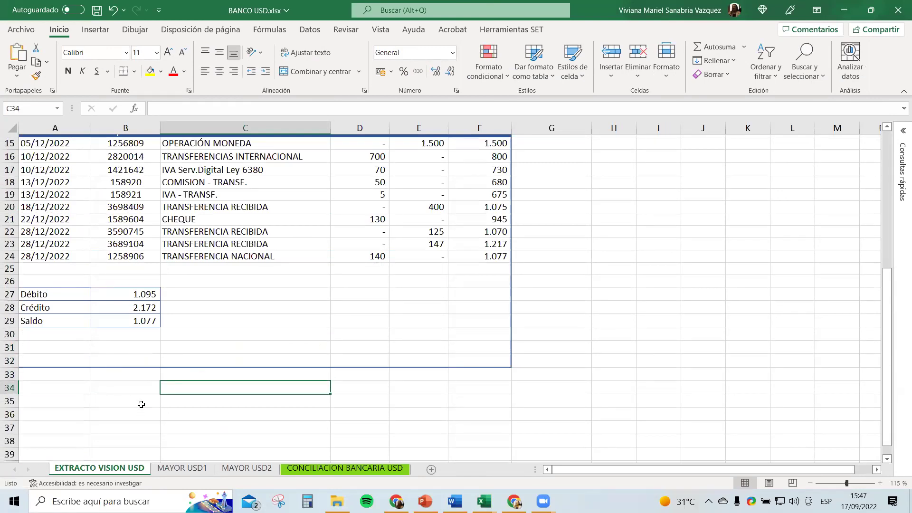
scroll(189, 358, up, 2)
click(206, 332)
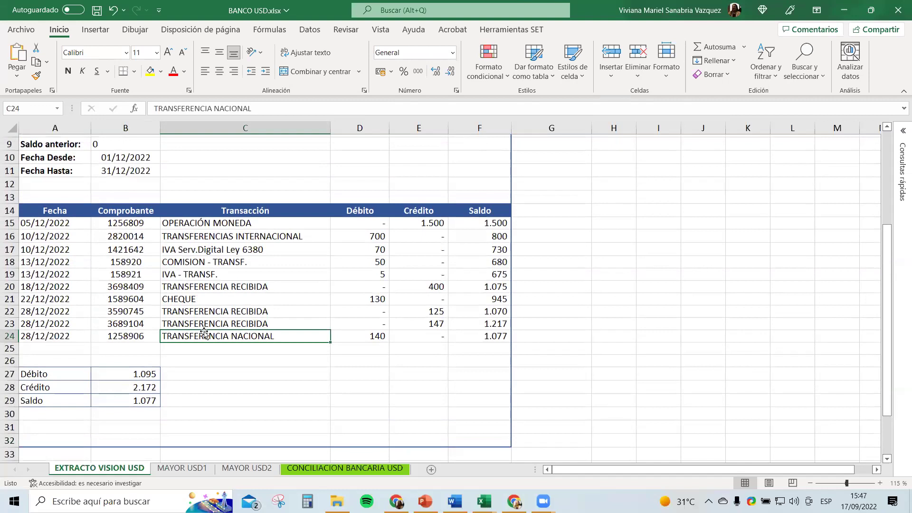
click(383, 336)
click(422, 374)
click(349, 387)
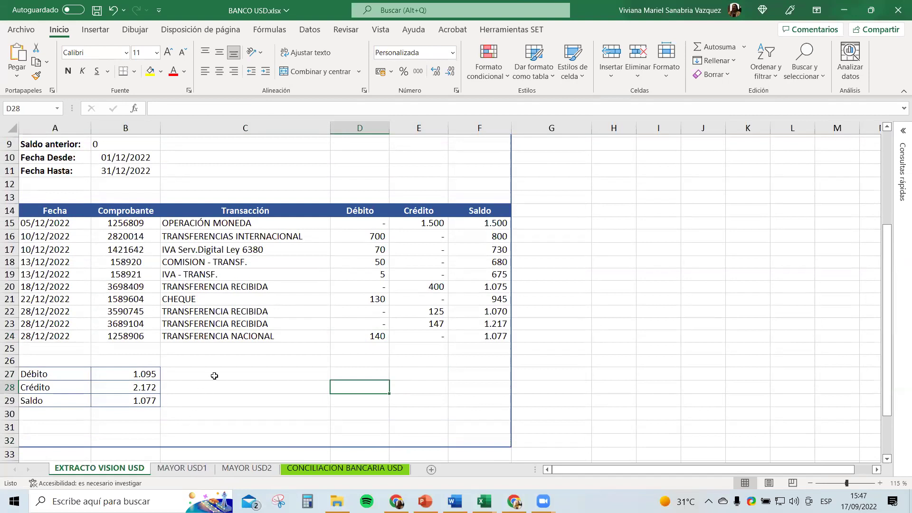
Go over the dollar statement from its header to its totals, examining the Débito and Crédito columns of the transactions.
scroll(214, 376, up, 3)
scroll(265, 302, down, 3)
click(295, 327)
click(313, 359)
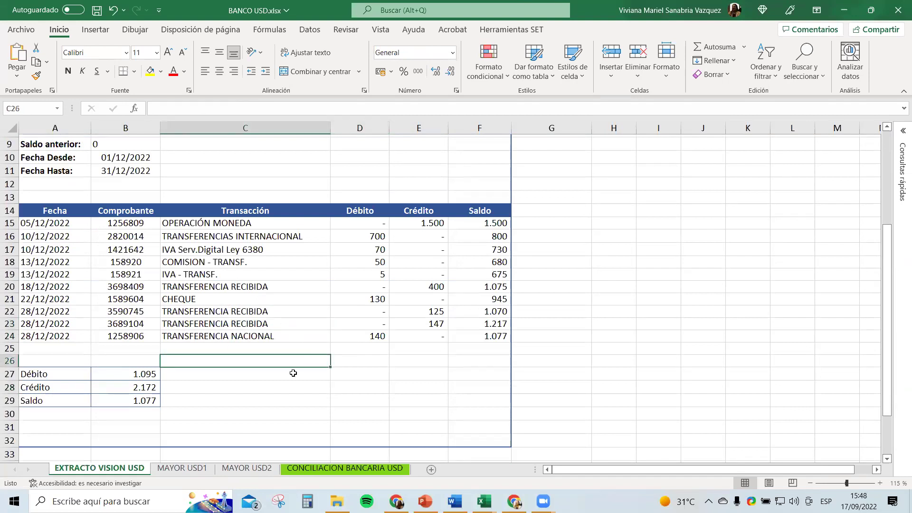
click(318, 387)
scroll(313, 390, up, 3)
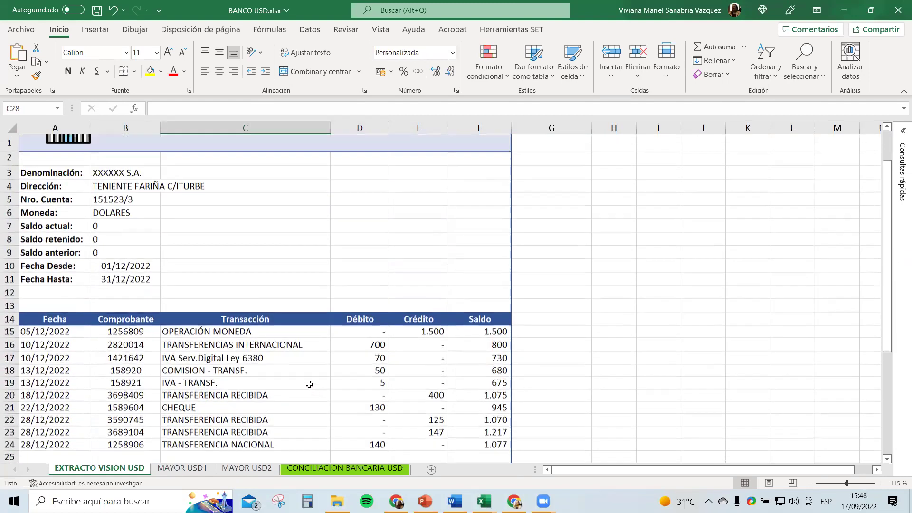
scroll(313, 390, up, 1)
click(257, 304)
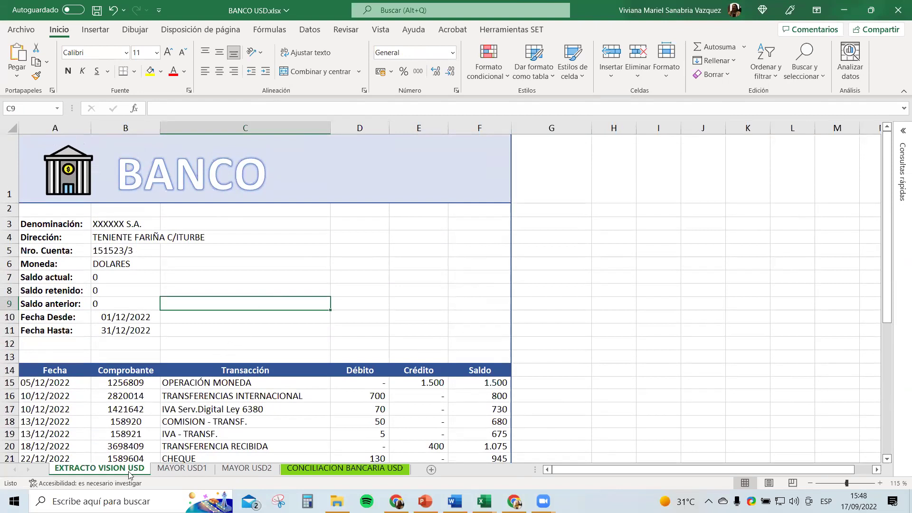
drag(209, 311, 211, 281)
scroll(177, 271, down, 3)
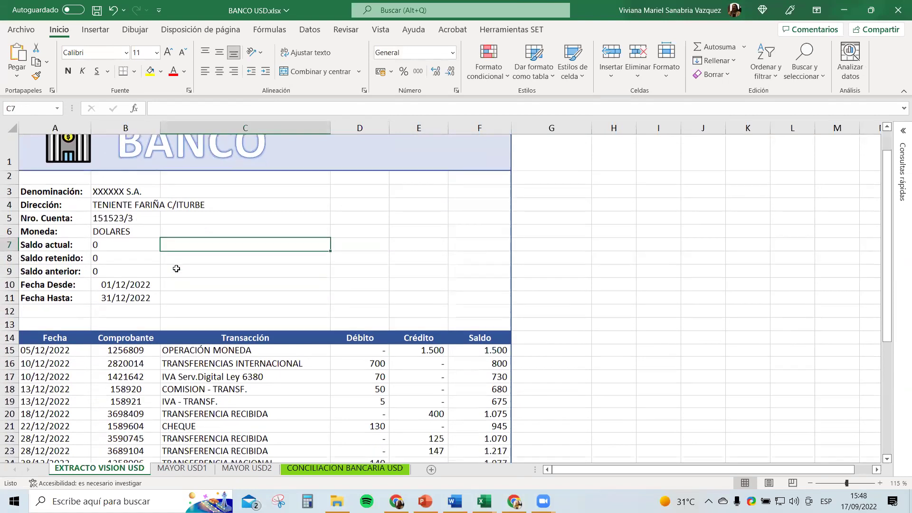
scroll(229, 282, down, 2)
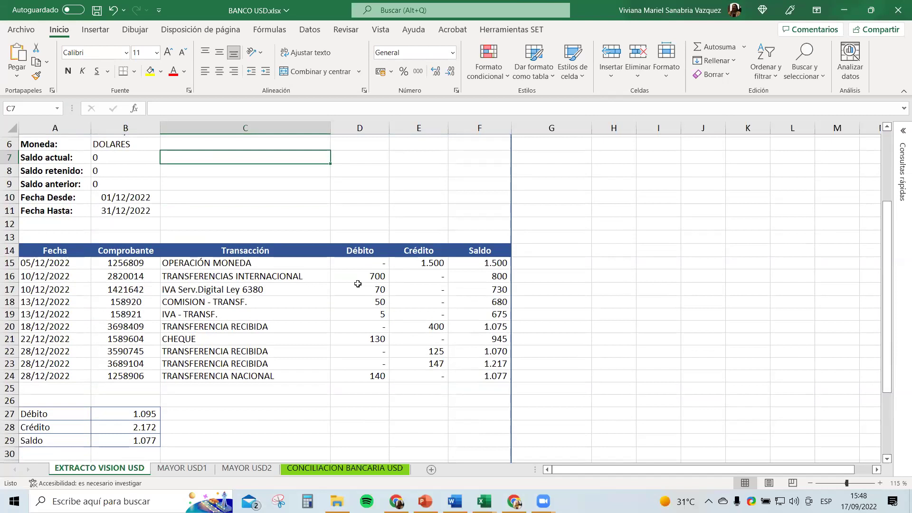
drag(362, 255, 419, 377)
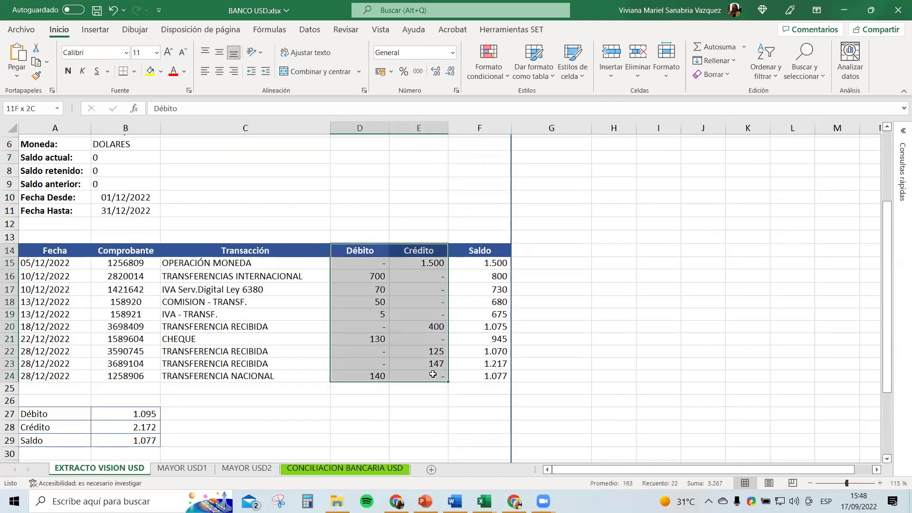
click(397, 387)
click(313, 280)
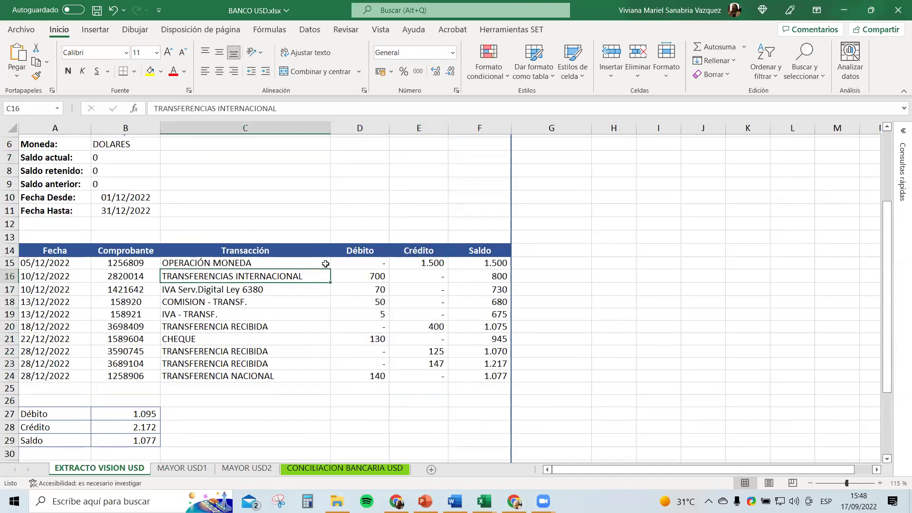
Examine the OPERACIÓN MONEDA entry and compare the Débito and Crédito columns of the dollar bank statement.
click(265, 269)
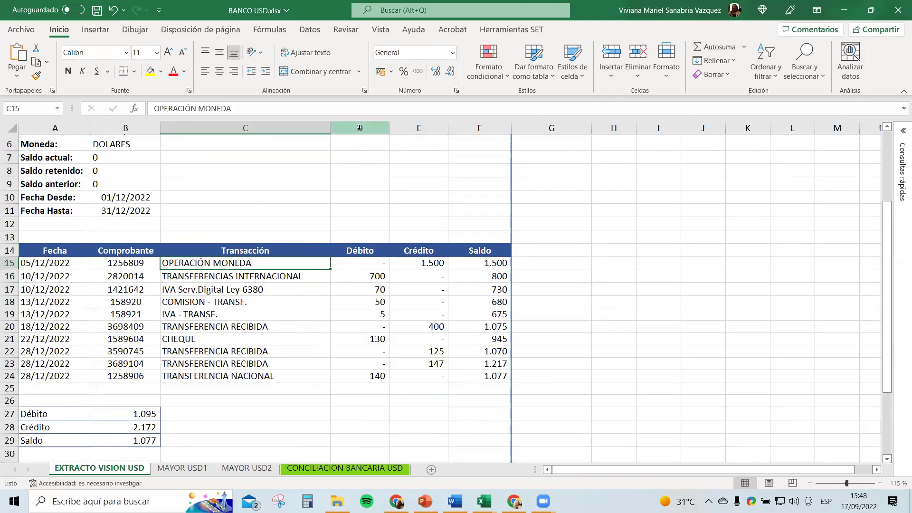
click(360, 128)
click(416, 128)
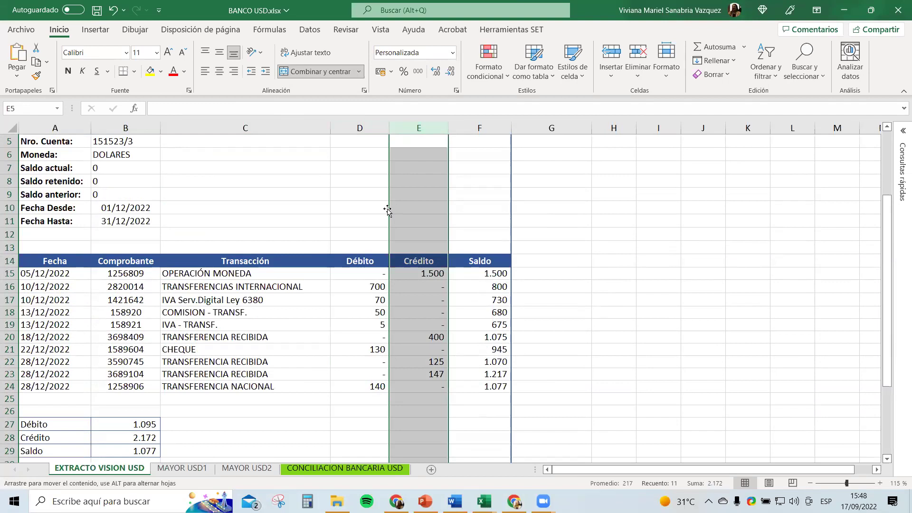
click(359, 128)
click(359, 168)
click(359, 128)
click(378, 274)
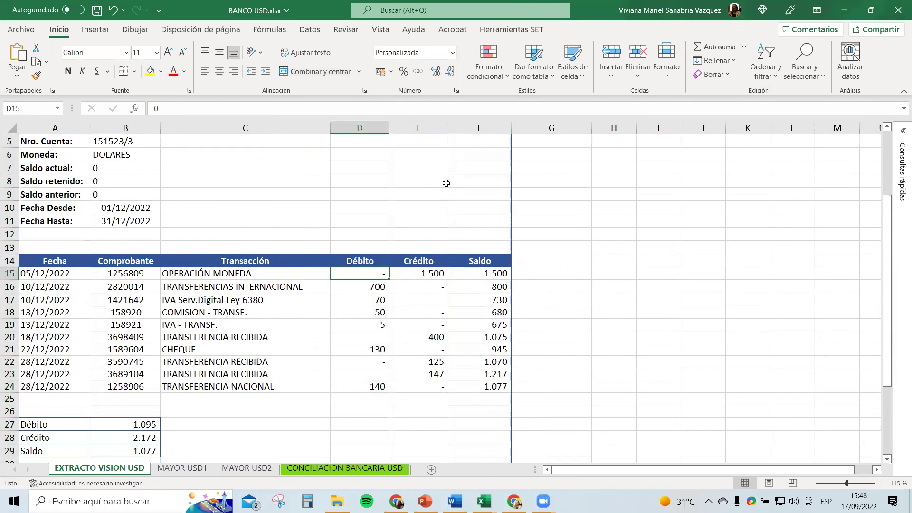
click(415, 128)
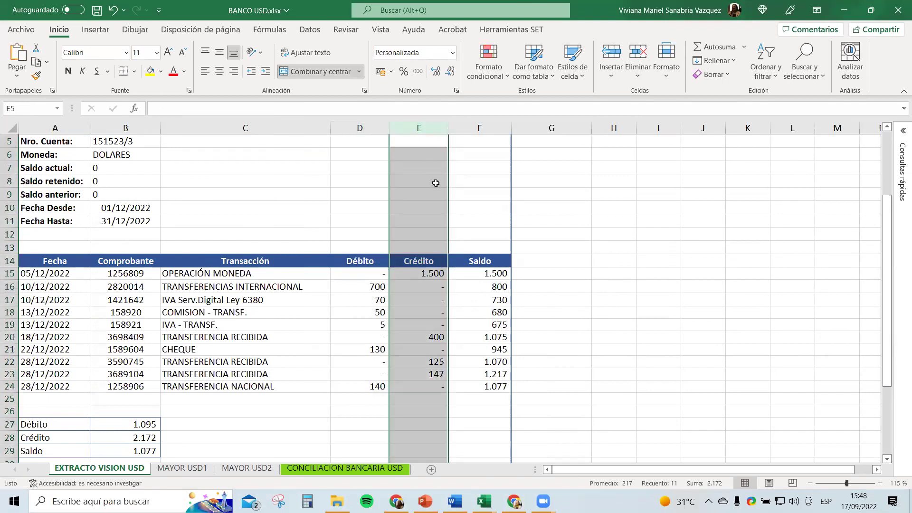
click(411, 303)
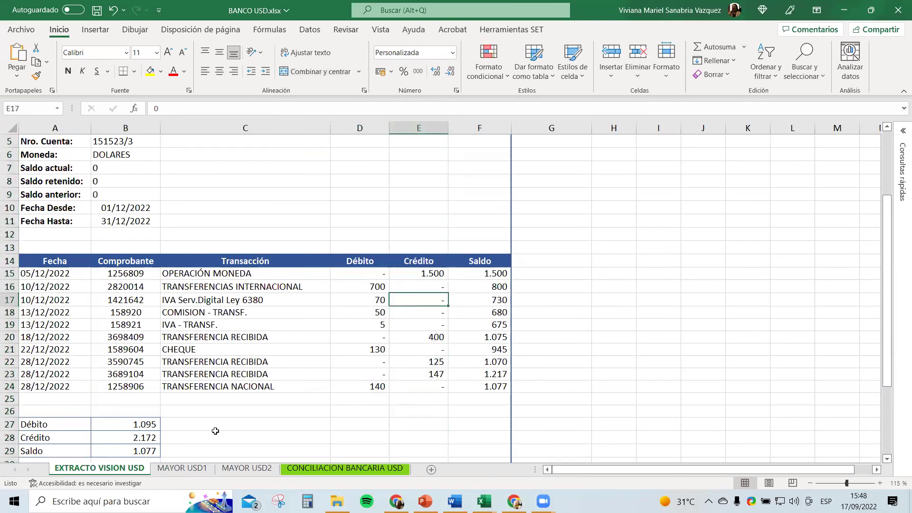
Display the MAYOR USD1 ledger at 130% zoom with its first columns in view.
click(197, 468)
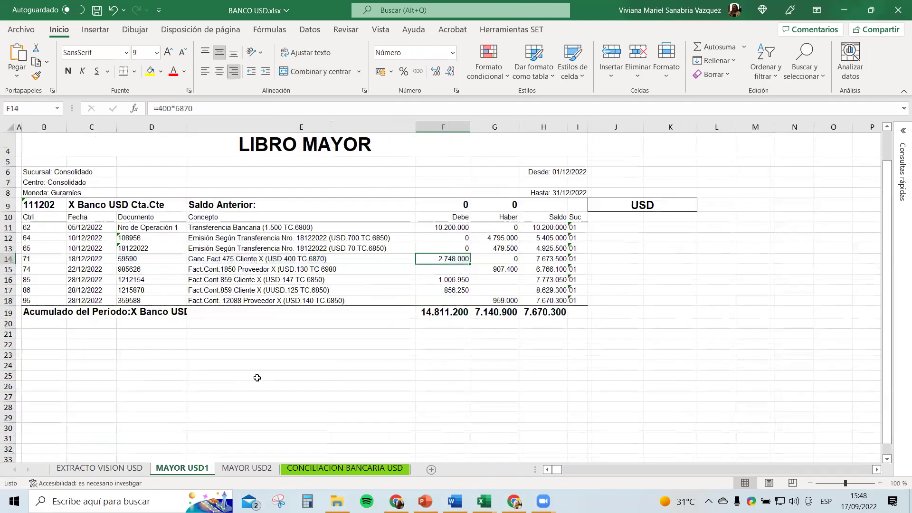
click(880, 483)
click(880, 483)
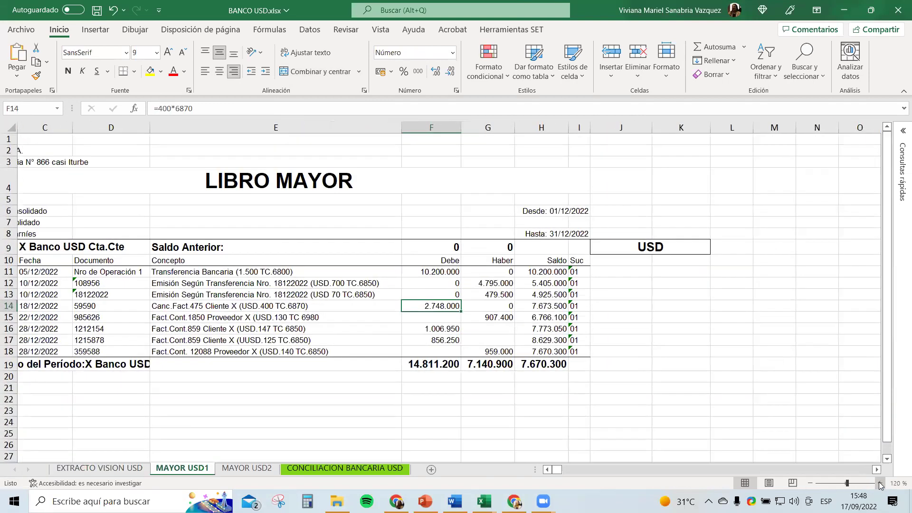
click(881, 483)
click(547, 469)
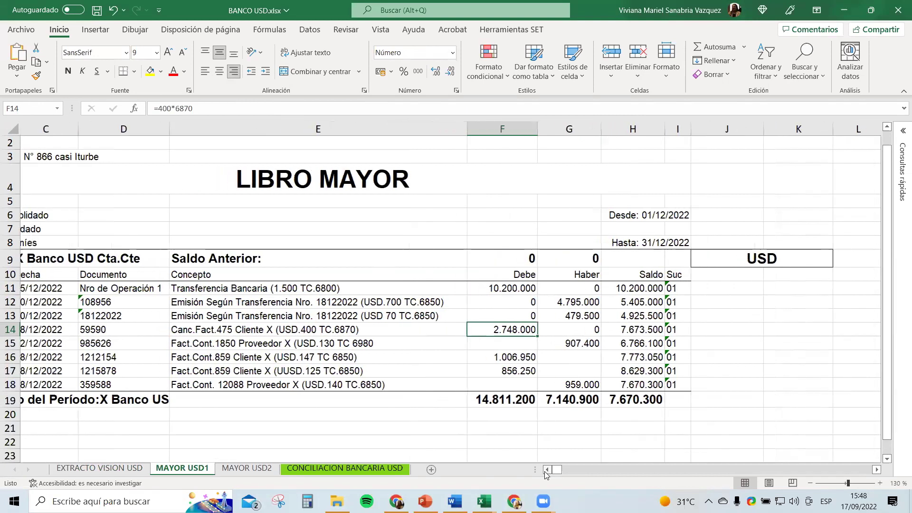
click(546, 471)
click(416, 403)
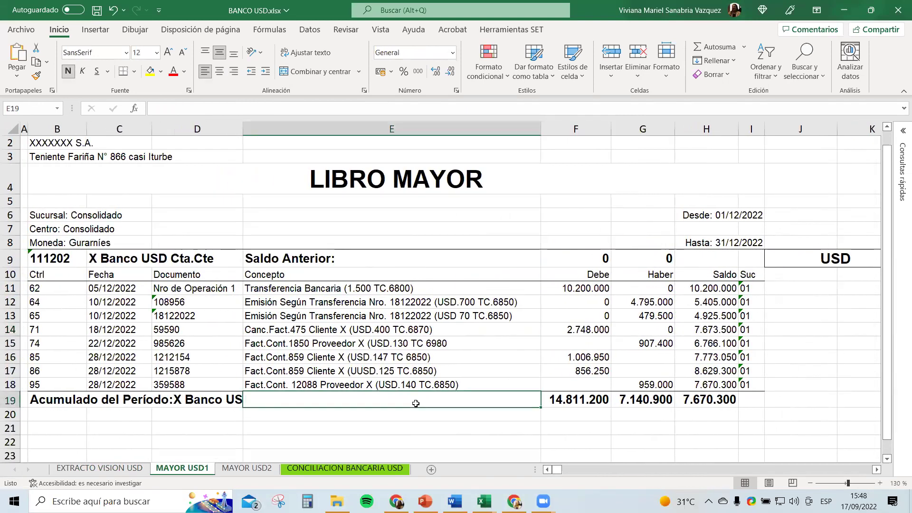
click(399, 436)
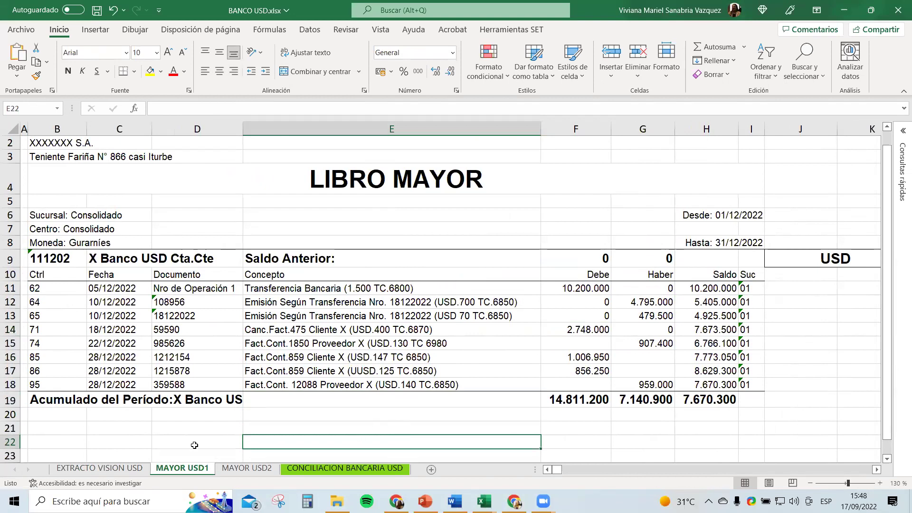
Examine the X Banco USD Cta.Cte account heading and the LIBRO MAYOR title of the MAYOR USD1 ledger.
click(235, 468)
click(211, 468)
click(223, 428)
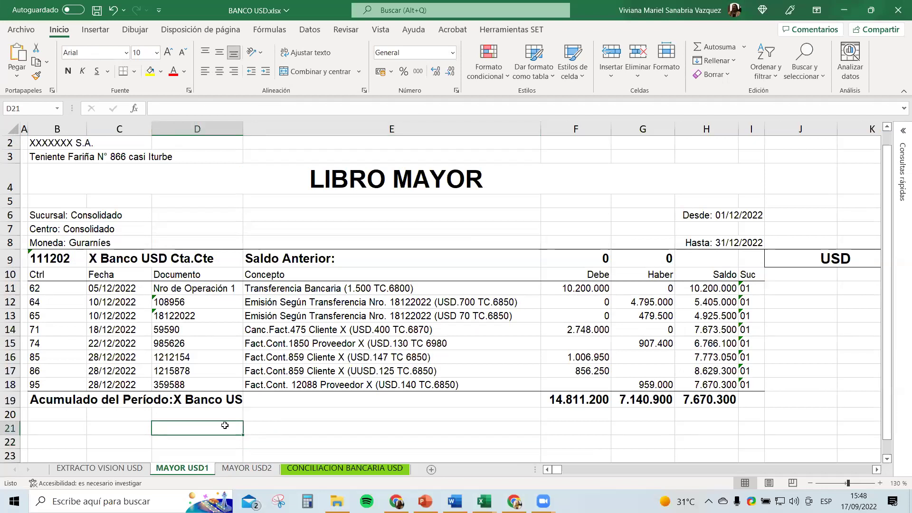
click(172, 261)
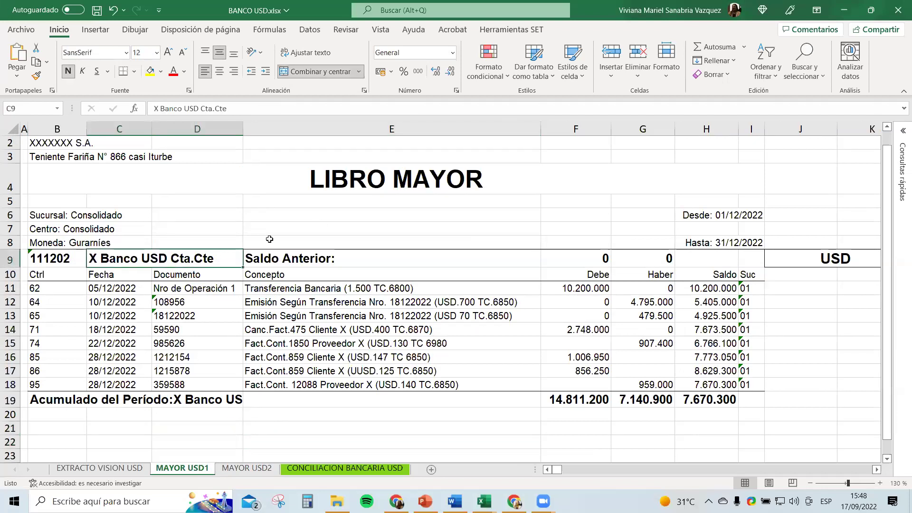
click(354, 184)
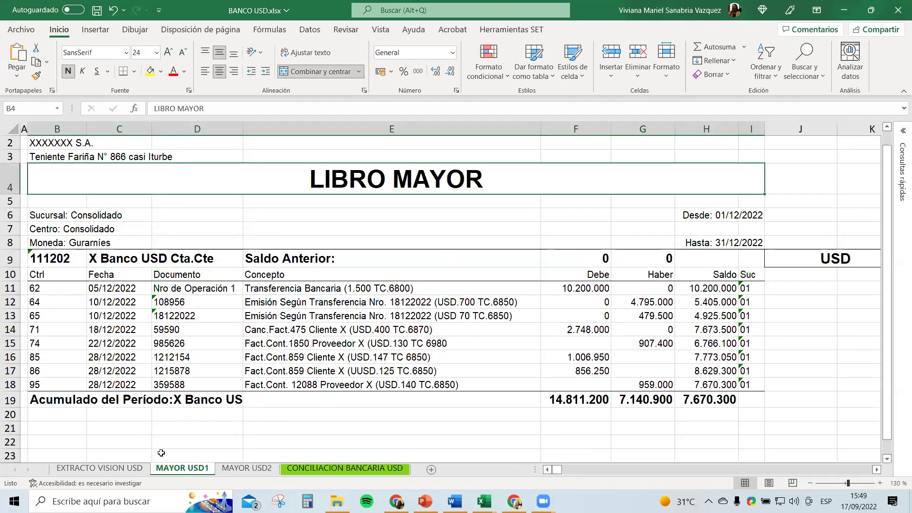
Enlarge the EXTRACTO VISION USD sheet to 120% and fill the OPERACIÓN MONEDA credit of 05/12/2022 with yellow.
click(138, 470)
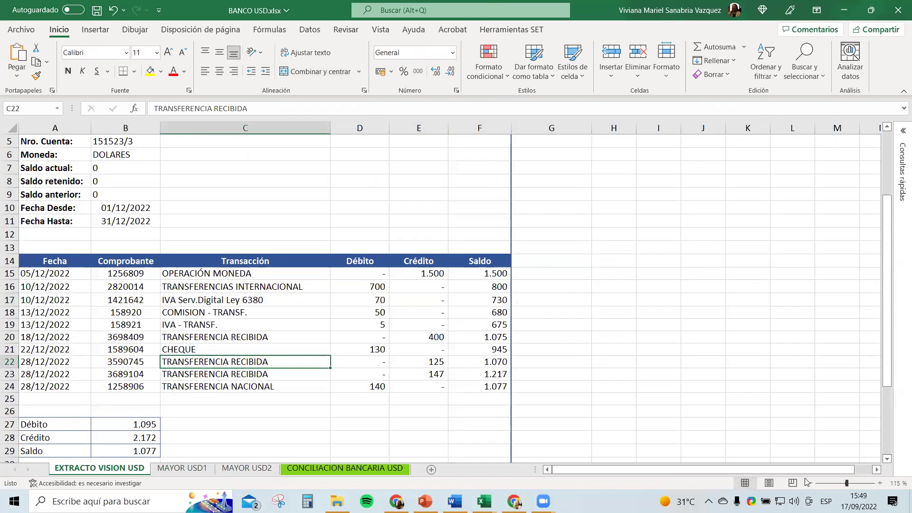
click(880, 483)
click(640, 427)
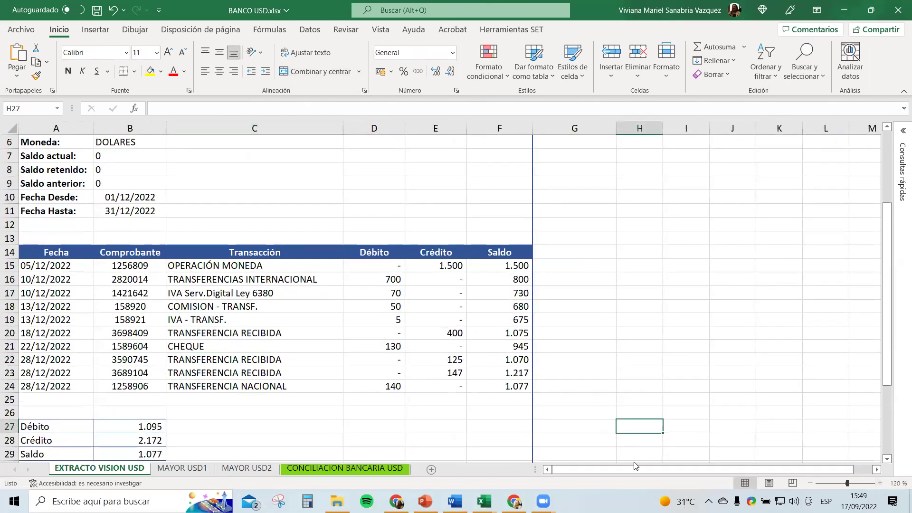
click(435, 400)
click(431, 264)
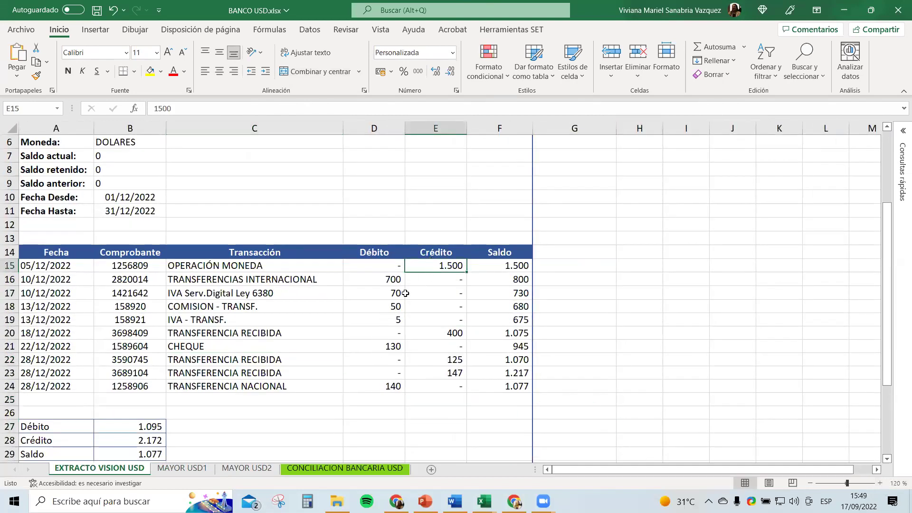
click(221, 267)
click(419, 257)
click(436, 266)
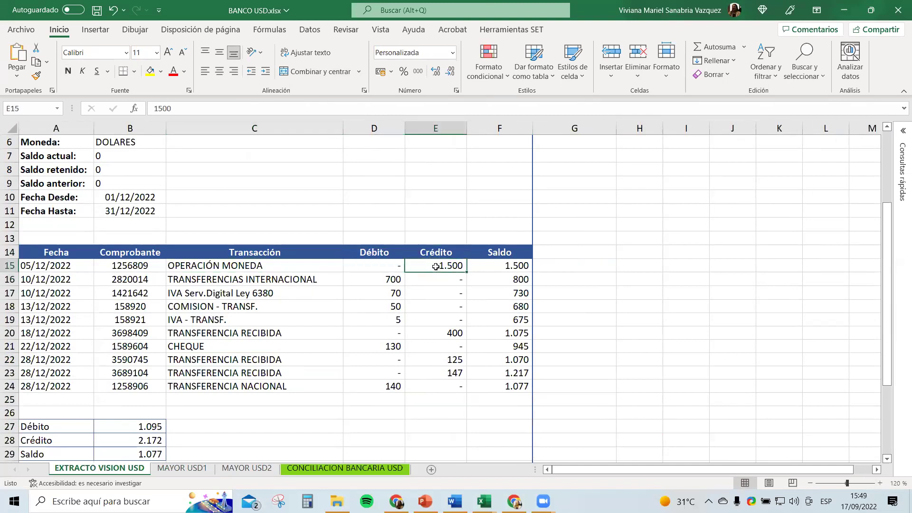
click(155, 75)
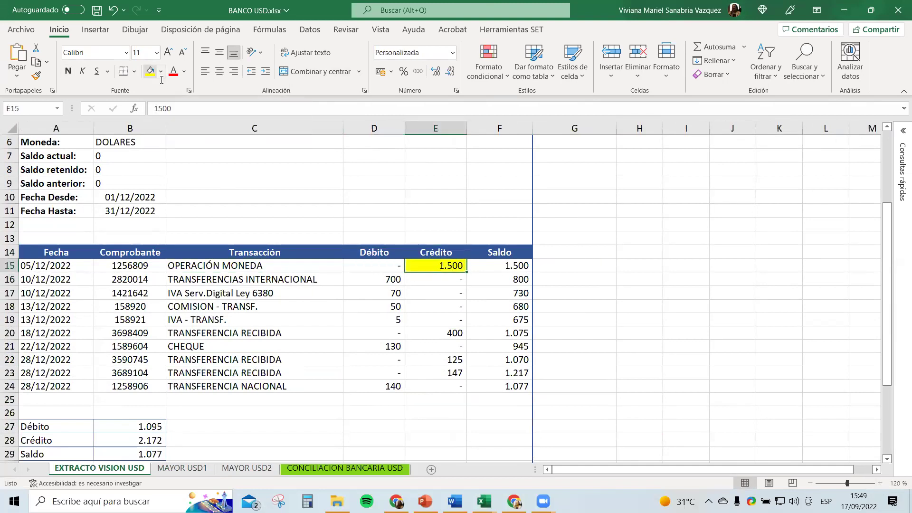
click(436, 293)
click(437, 267)
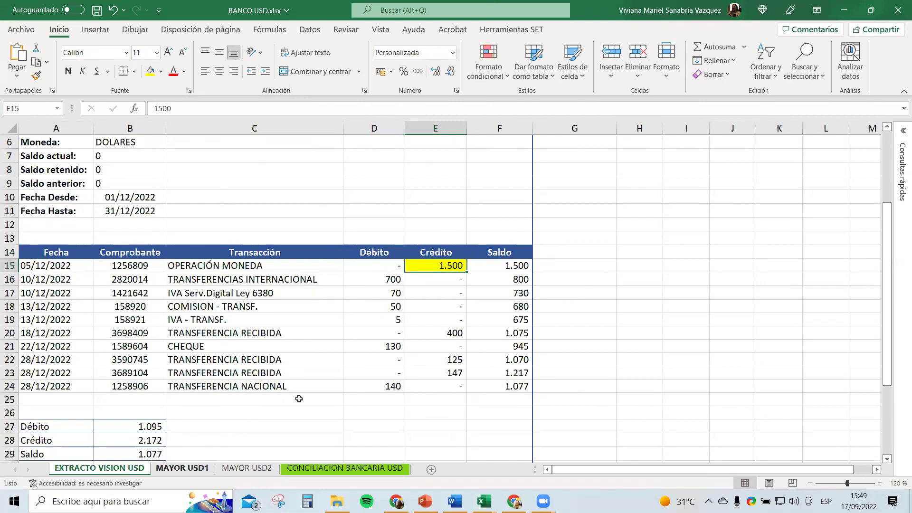
In MAYOR USD1, fill the Debe amount of the 05/12/2022 Transferencia Bancaria with yellow.
key(ctrl+Page_Down)
scroll(552, 304, up, 1)
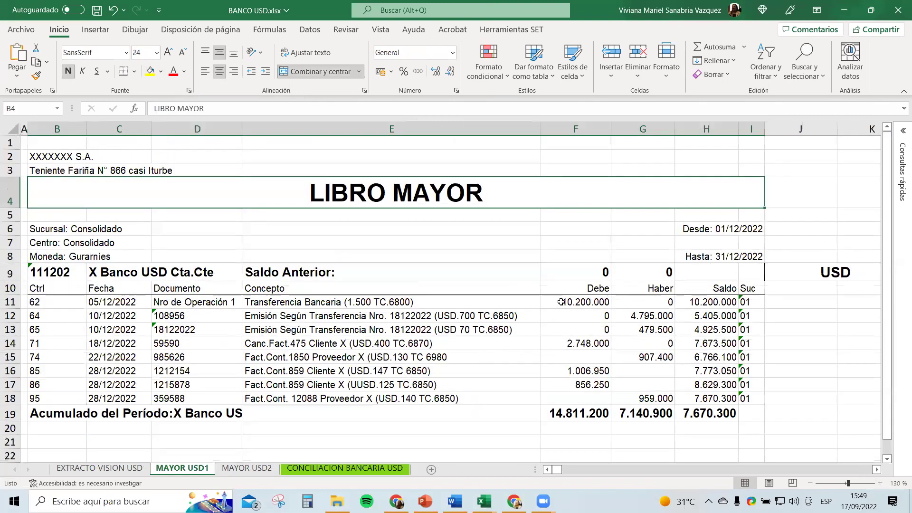
click(341, 307)
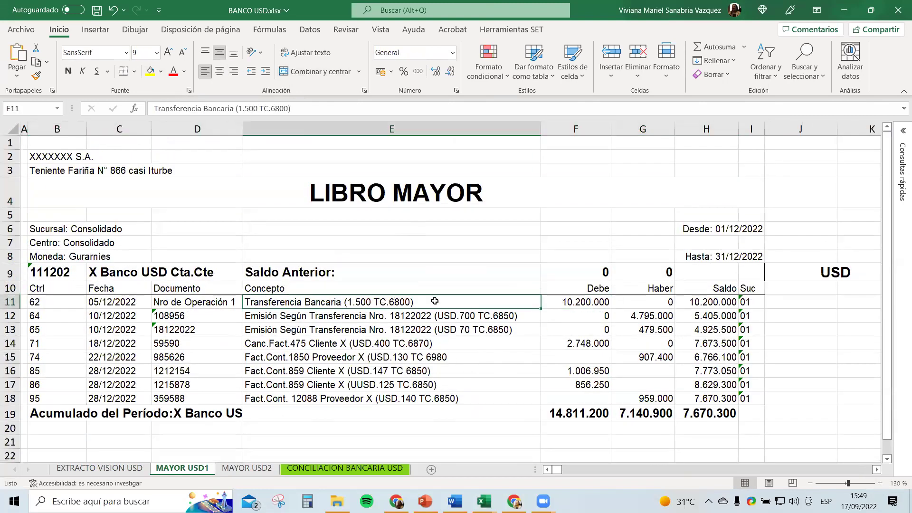
click(578, 311)
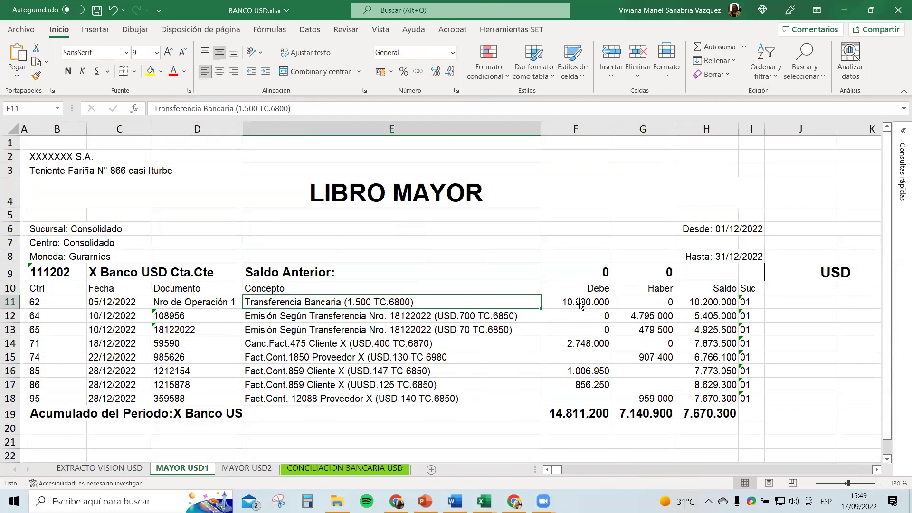
click(153, 75)
Examine the dollar amounts and exchange rates (TC) written in the Concepto entries of the ledger.
click(397, 302)
drag(397, 303, 406, 394)
click(402, 373)
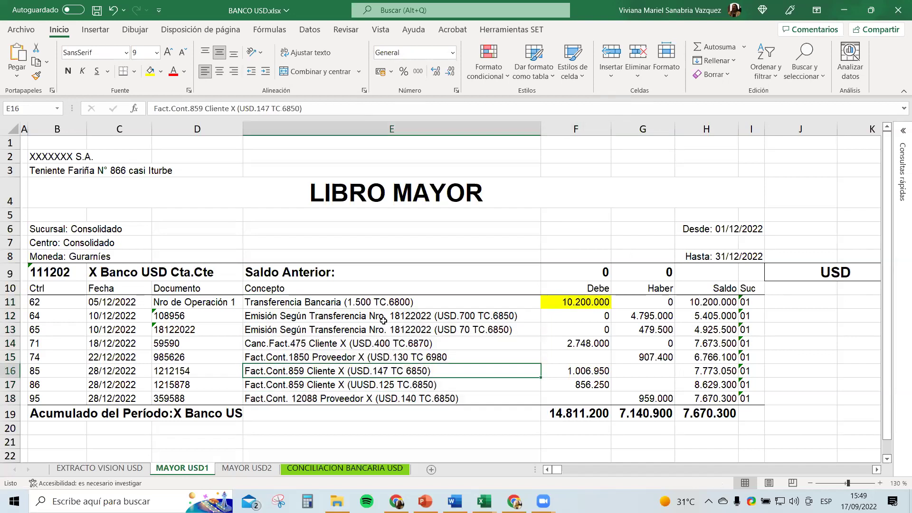
drag(383, 304, 395, 399)
click(399, 369)
click(363, 327)
click(365, 305)
click(373, 319)
click(373, 328)
click(382, 356)
click(373, 302)
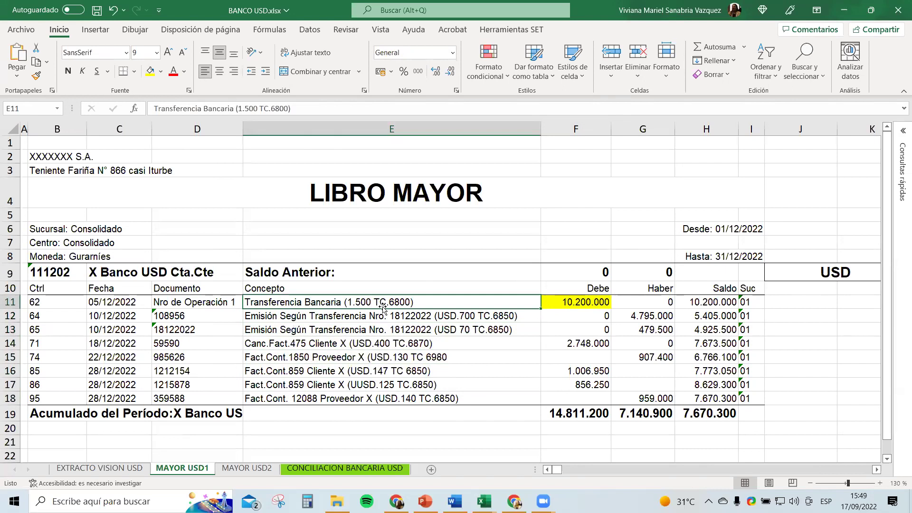
click(371, 317)
Try removing "(1.500 TC.6800)" from the Transferencia Bancaria concept, and undo the edit.
click(341, 304)
double_click(347, 302)
drag(347, 302, 414, 302)
key(BackSpace)
key(BackSpace)
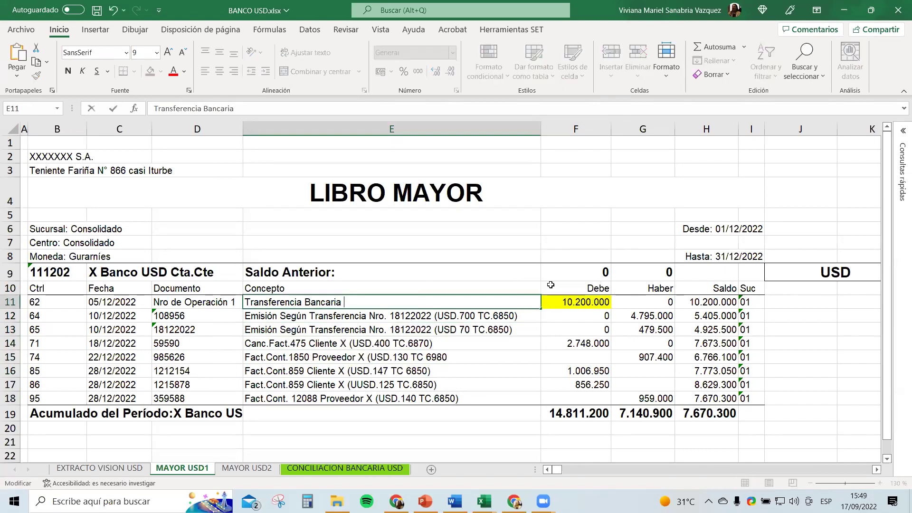
key(Return)
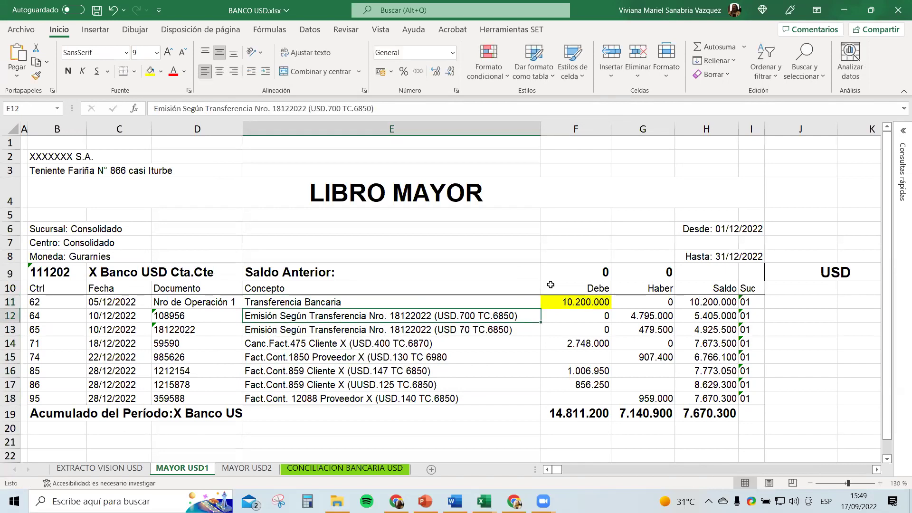
key(ctrl+z)
Go over the transfer and invoice concepts in the ledger again, ending at the Transferencia Bancaria entry.
click(496, 345)
click(495, 317)
click(488, 330)
click(475, 357)
click(373, 306)
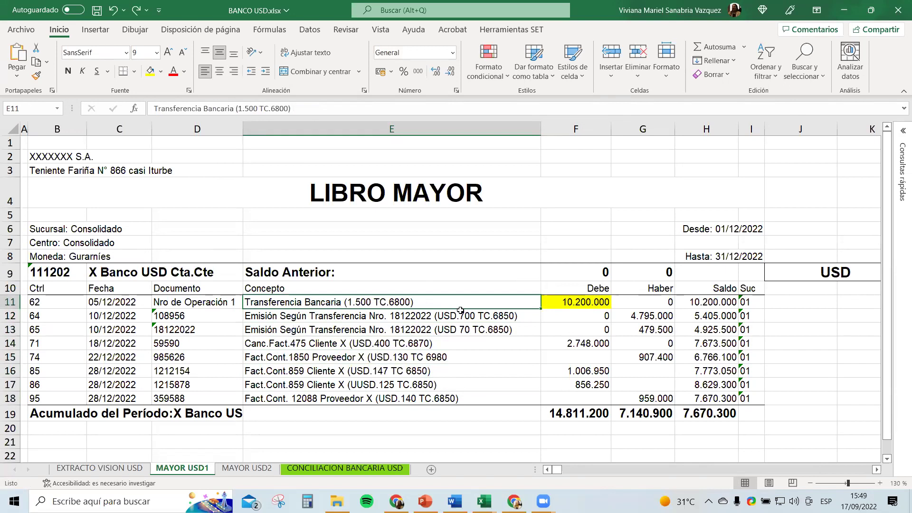
Enter 1500 in cell J11 under USD for the 05/12/2022 bank transfer and highlight the cell in yellow.
click(563, 303)
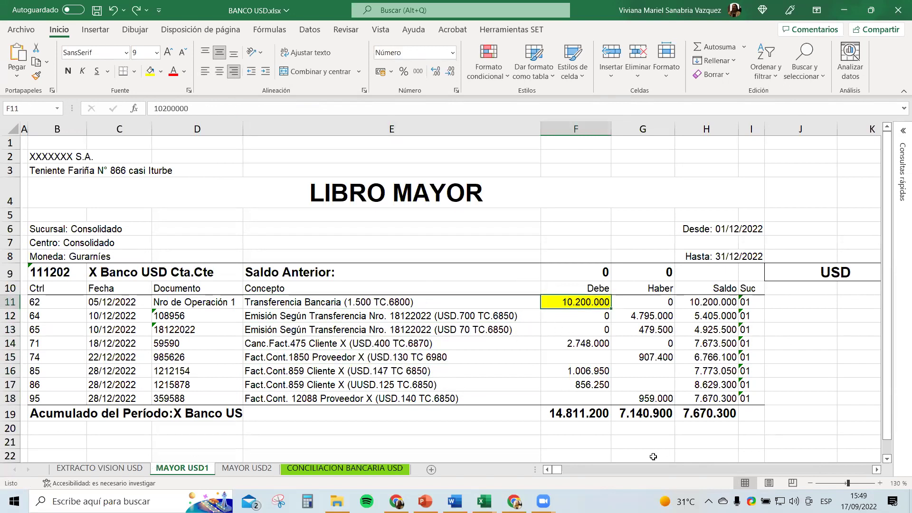
click(781, 301)
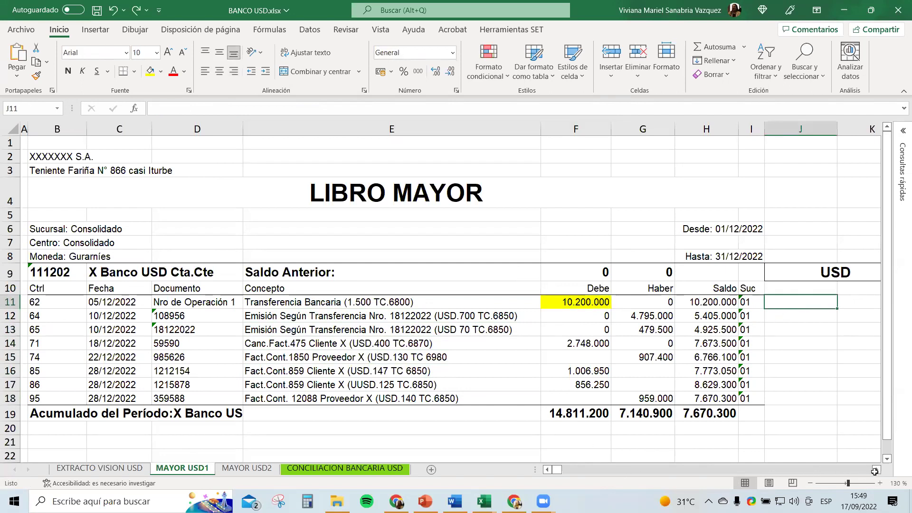
scroll(875, 471, right, 3)
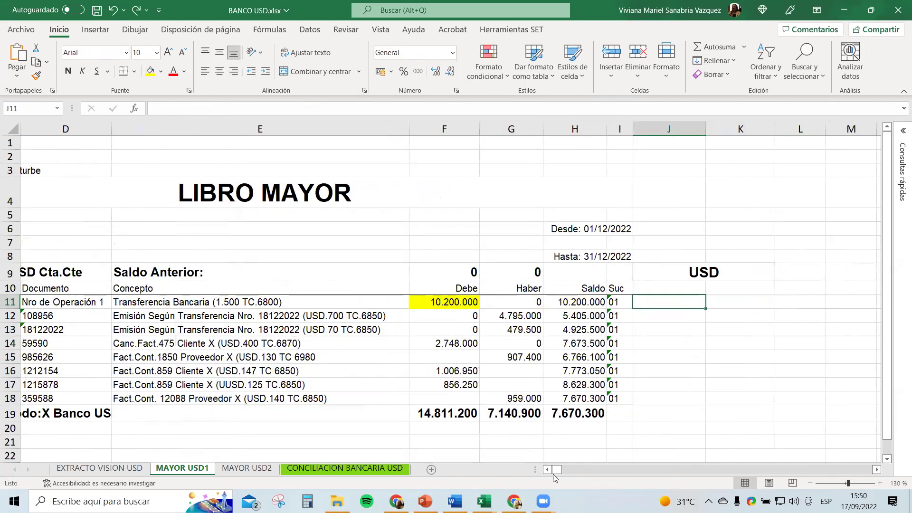
click(547, 469)
click(730, 326)
drag(510, 128, 575, 214)
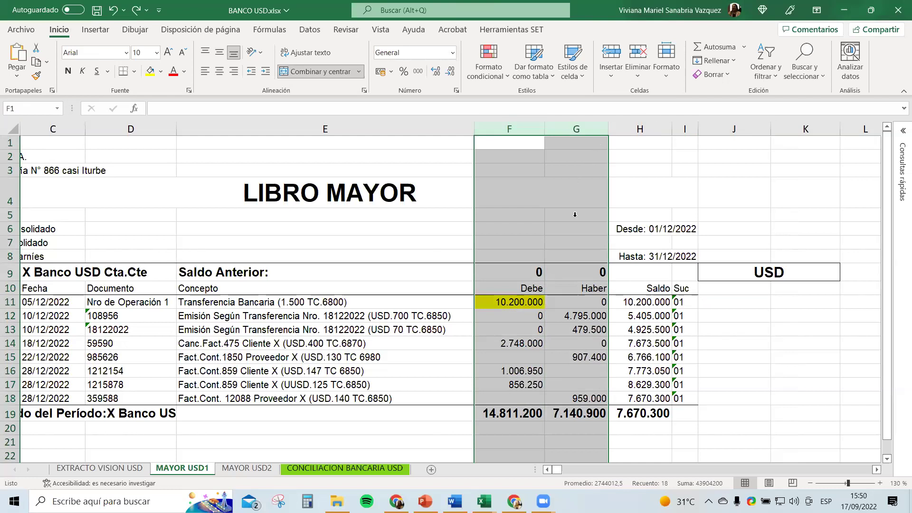
click(569, 305)
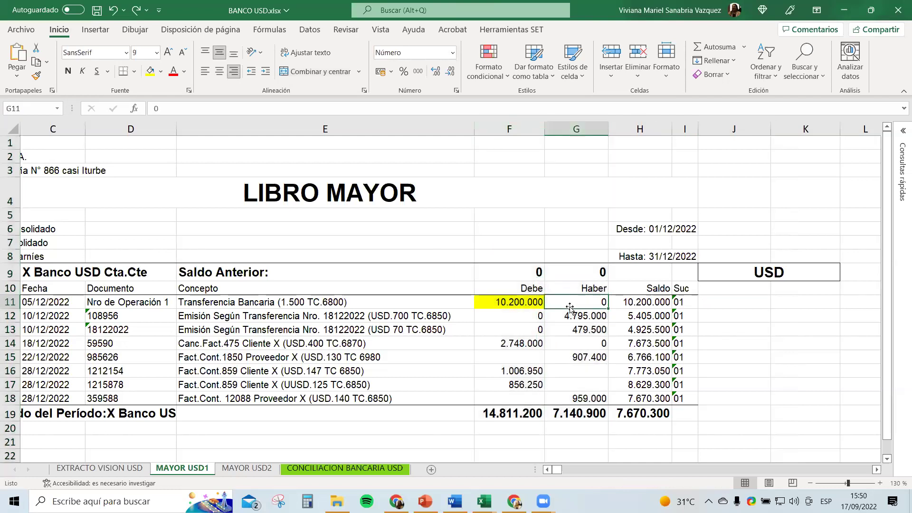
click(724, 292)
click(725, 304)
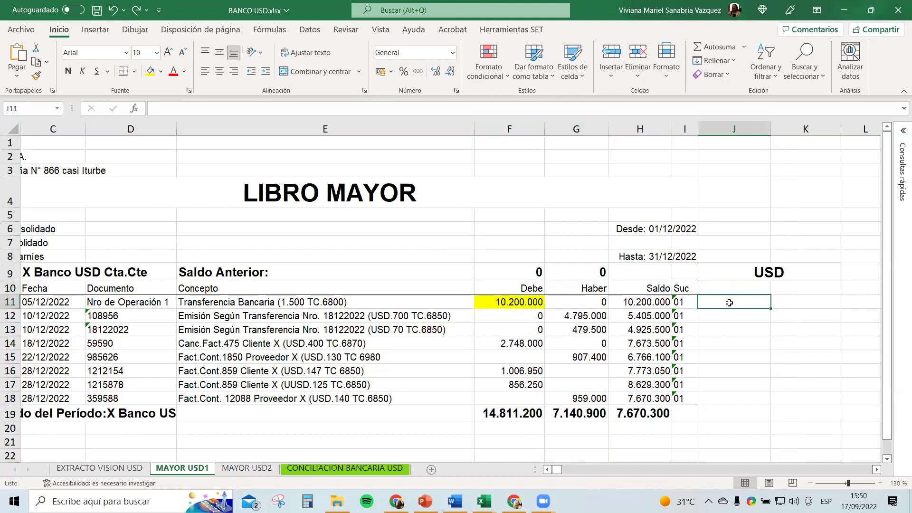
text(1500)
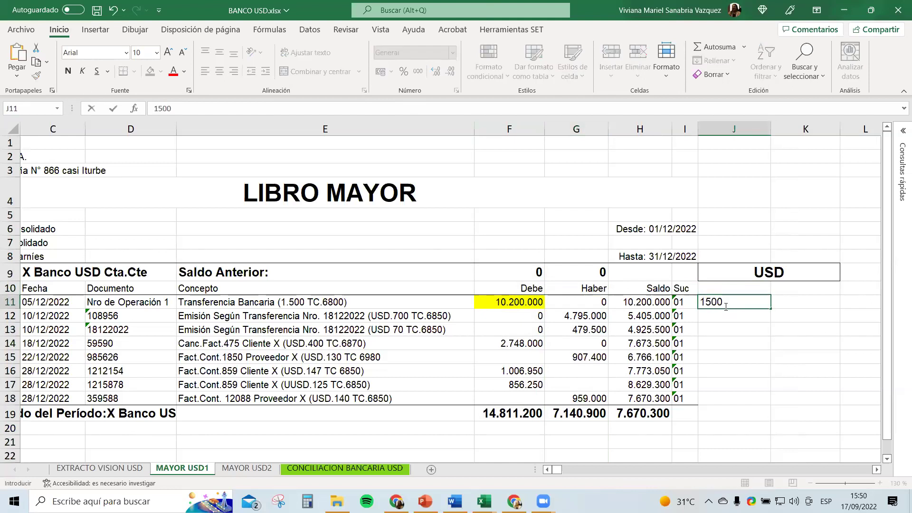
key(Return)
click(735, 305)
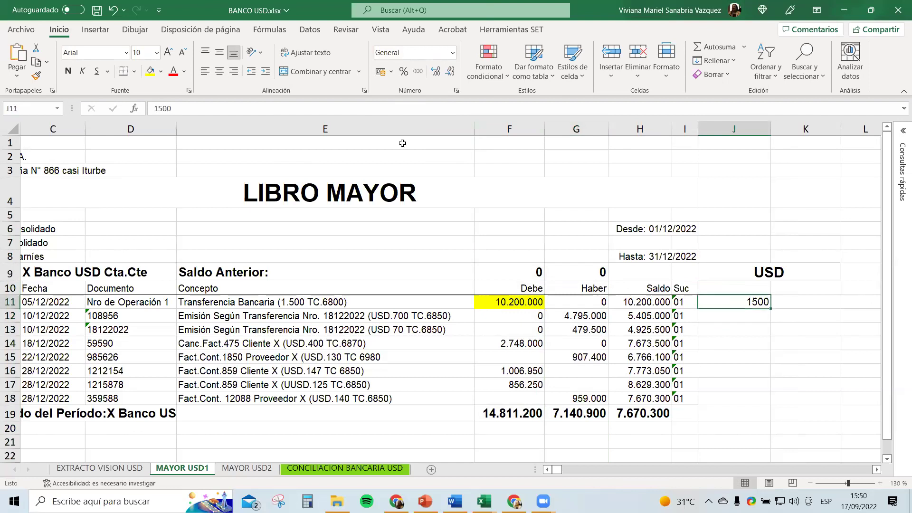
click(150, 72)
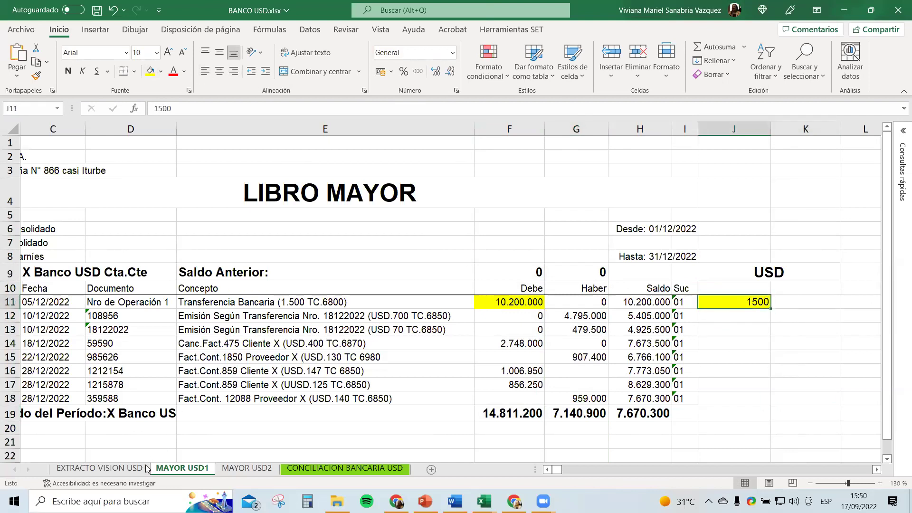
On the EXTRACTO VISION USD sheet, highlight the 700 debit of the TRANSFERENCIAS INTERNACIONAL row in yellow.
click(99, 468)
scroll(254, 337, up, 1)
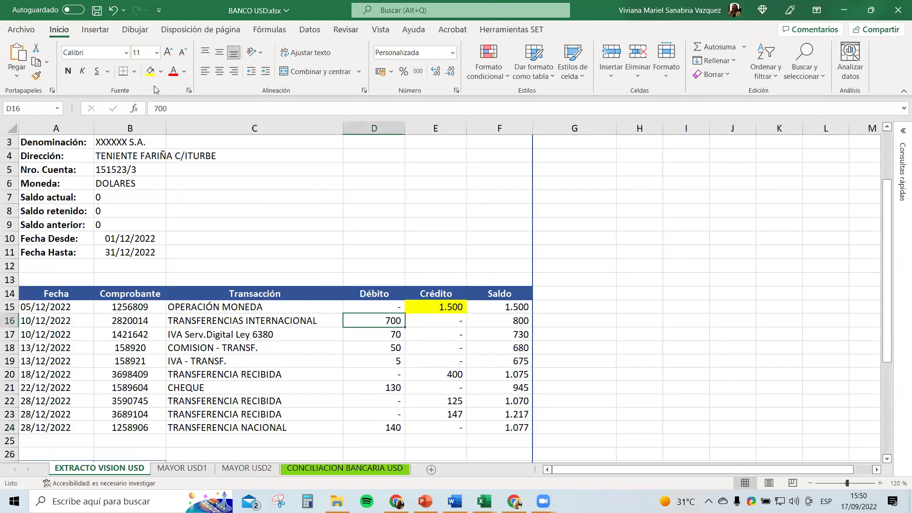
click(150, 71)
click(375, 334)
click(389, 320)
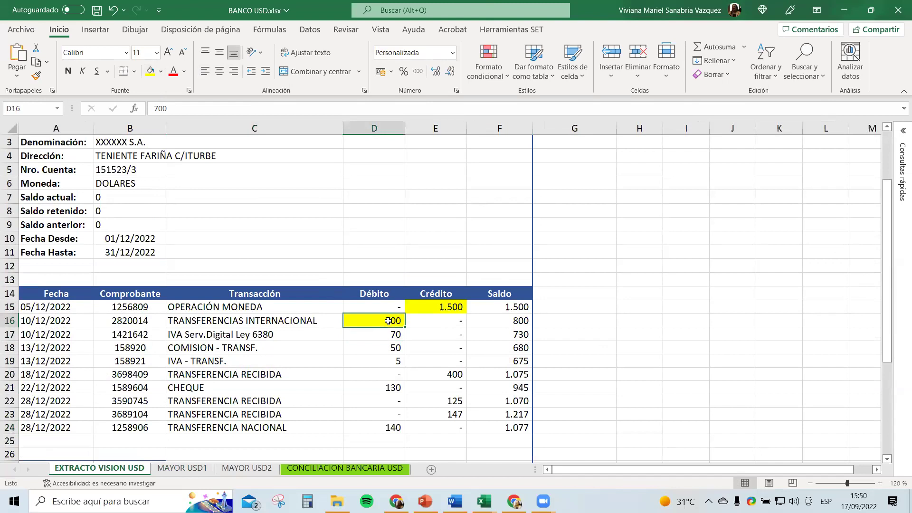
On the MAYOR USD1 sheet, highlight the Haber amount of the USD 700 transfer in cell G12 in yellow.
click(182, 468)
click(309, 314)
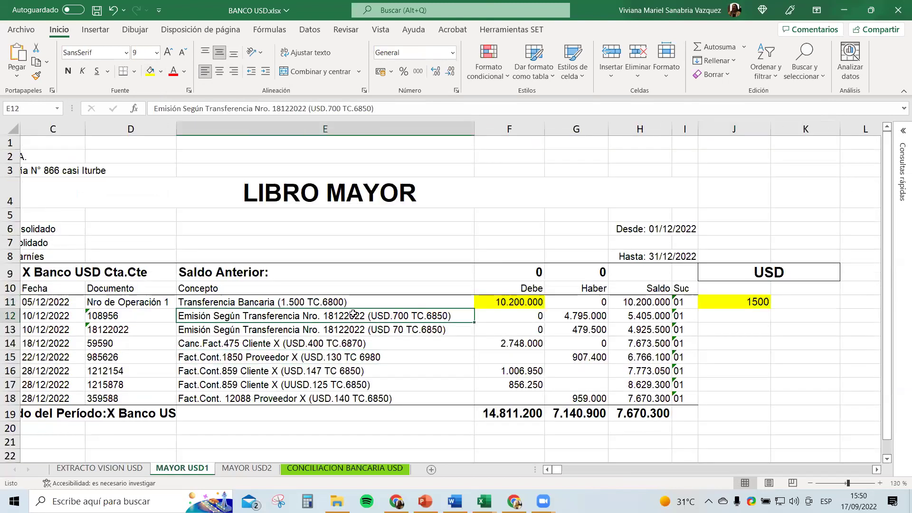
click(513, 315)
click(570, 320)
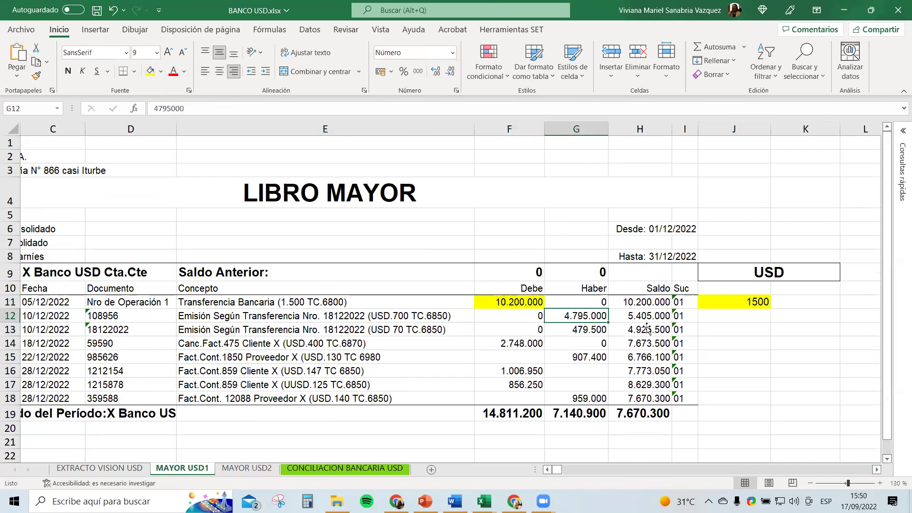
click(401, 316)
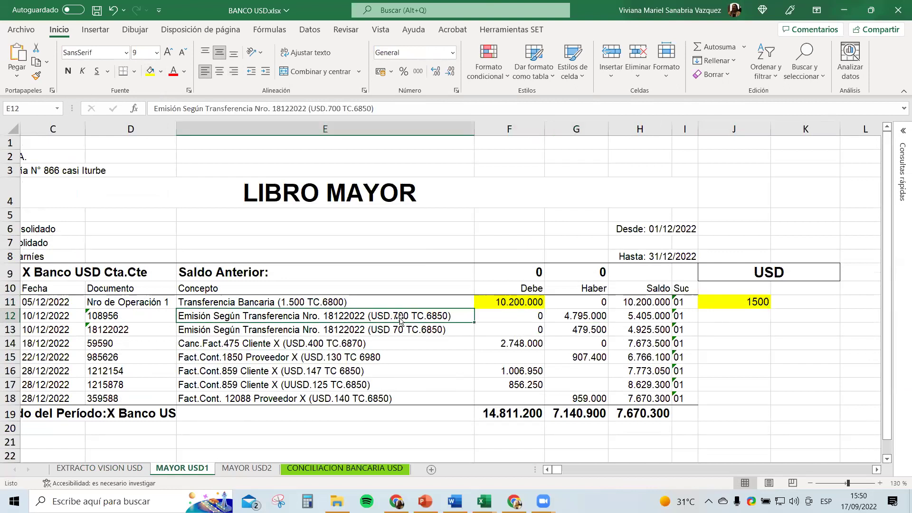
click(573, 317)
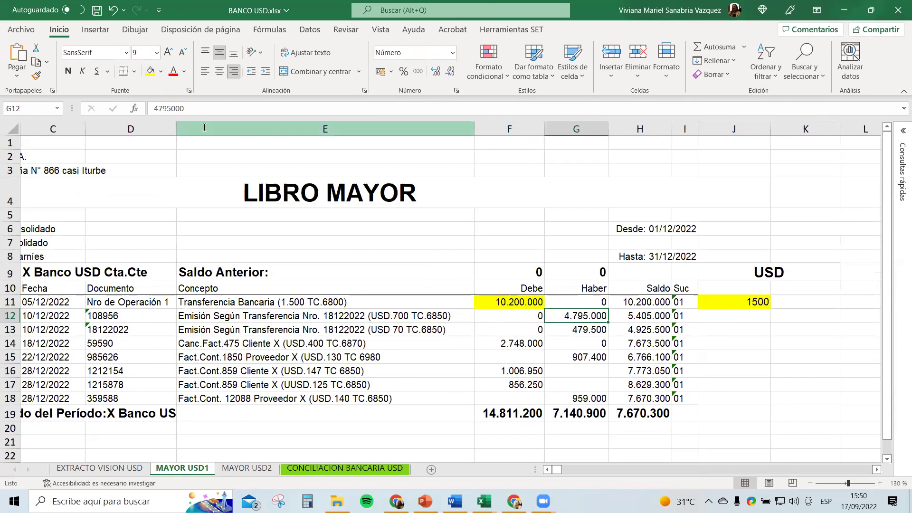
click(150, 71)
Enter 700 in cell K12 under USD and highlight the cell in yellow.
click(788, 316)
text(700)
key(Return)
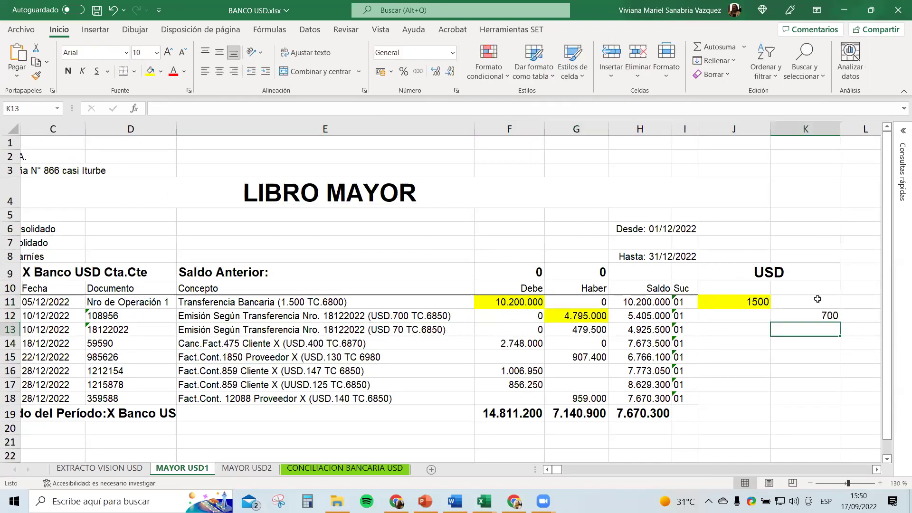
click(816, 315)
click(150, 71)
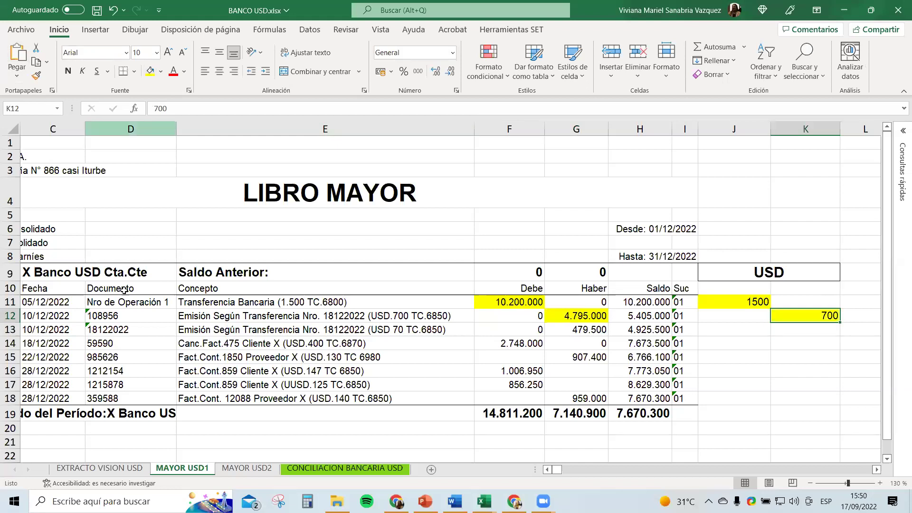
On the EXTRACTO VISION USD sheet, highlight the 70 debit of the IVA Serv.Digital Ley 6380 row in yellow.
click(136, 468)
click(228, 334)
click(380, 335)
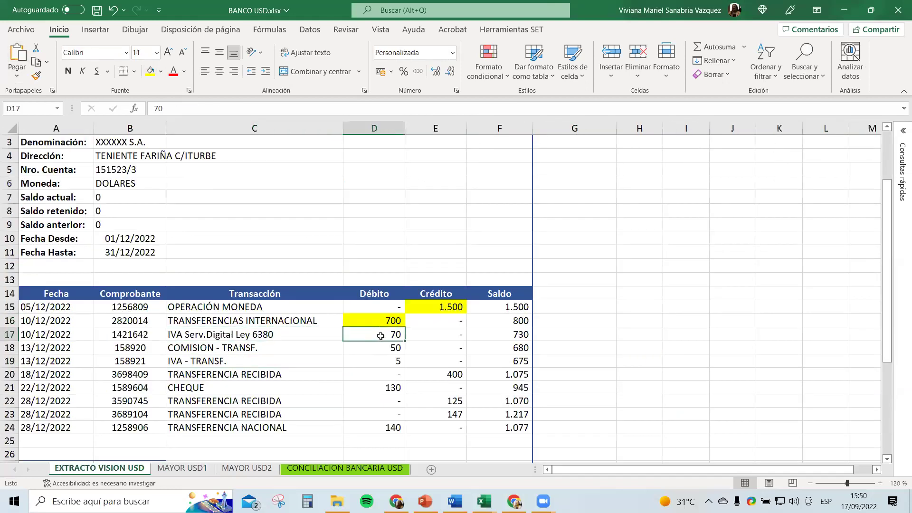
click(150, 71)
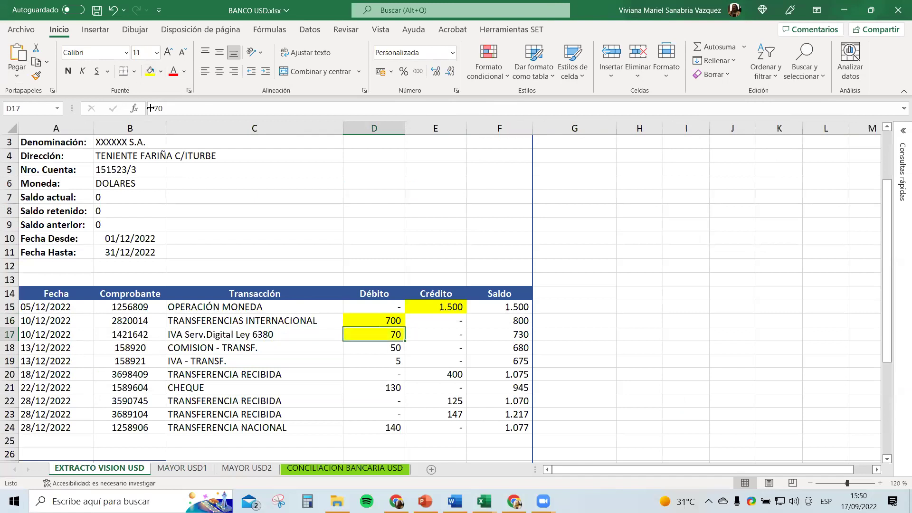
On the MAYOR USD1 sheet, highlight the Haber amount of the USD 70 entry in cell G13 in yellow.
click(209, 468)
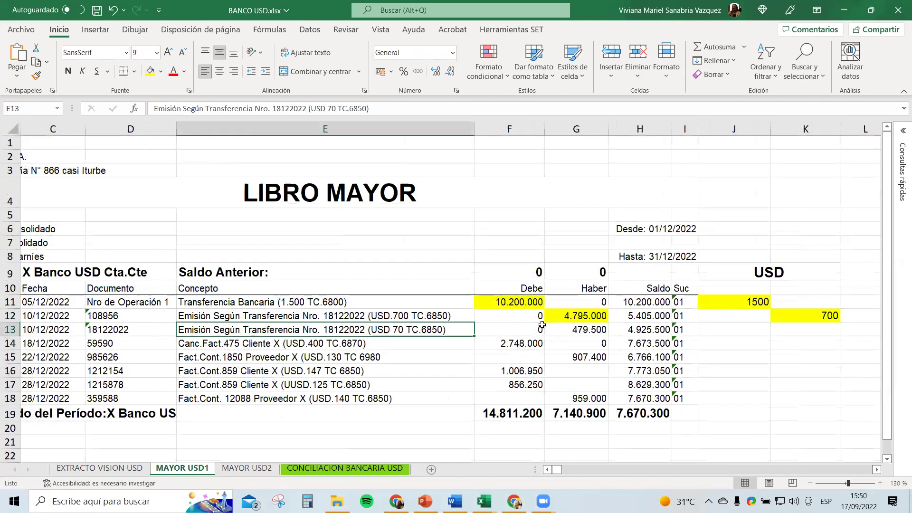
click(560, 336)
click(150, 71)
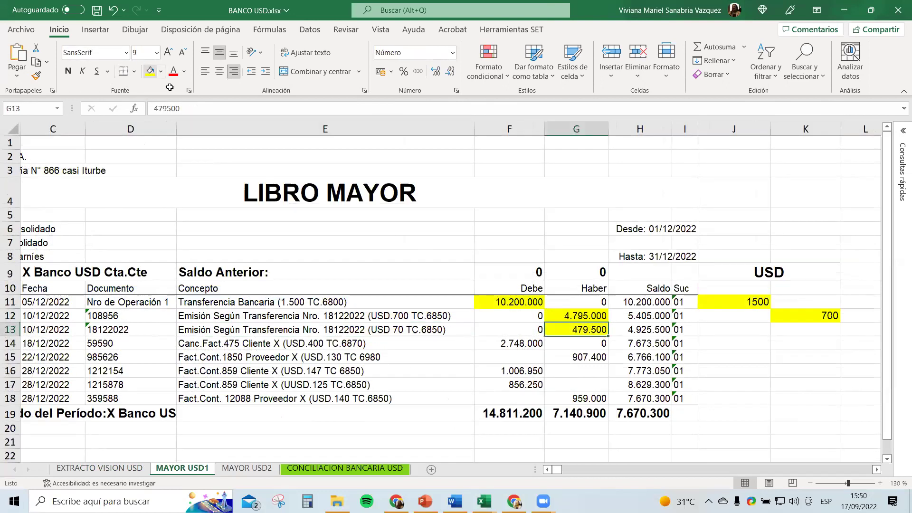
Enter 70 in cell K13 under USD and highlight the cell in yellow.
click(809, 332)
text(70)
key(Return)
click(808, 329)
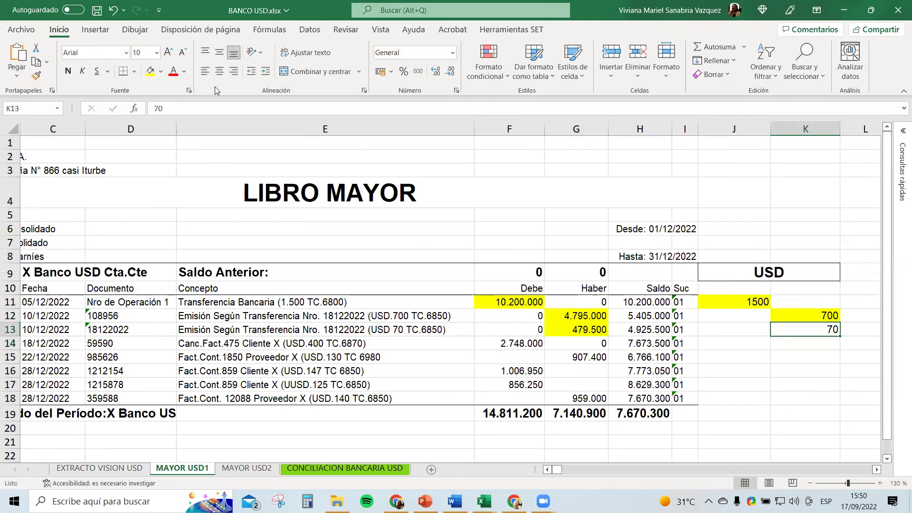
click(149, 71)
click(347, 328)
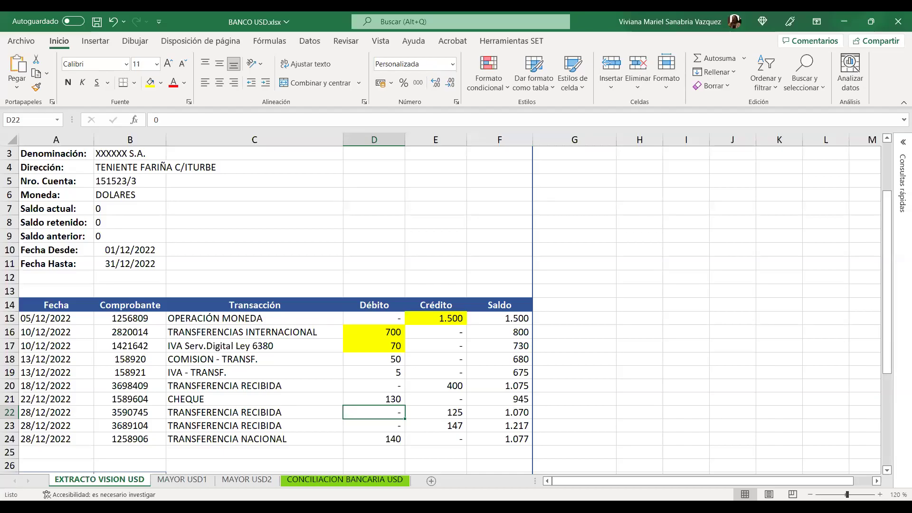
Examine the COMISION - TRANSF. and IVA - TRANSF. debits of 13/12/2022 in the bank statement.
click(265, 398)
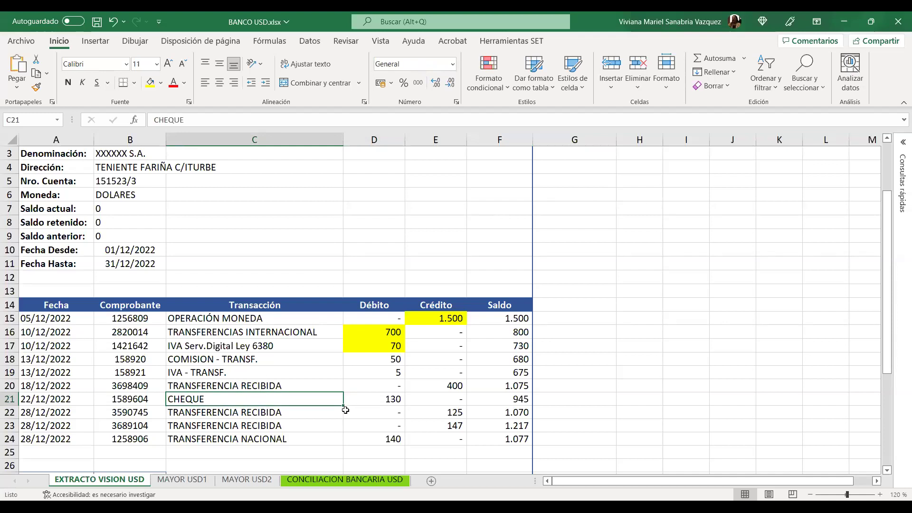
click(378, 359)
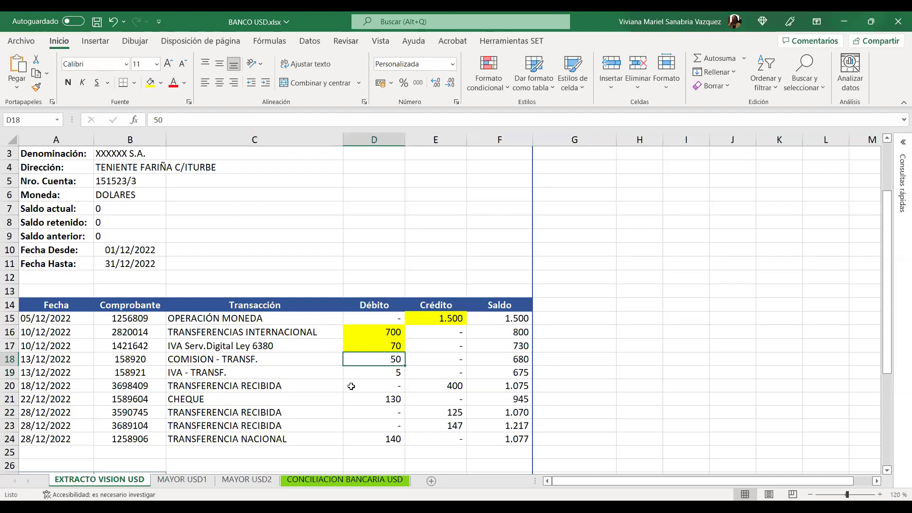
click(393, 390)
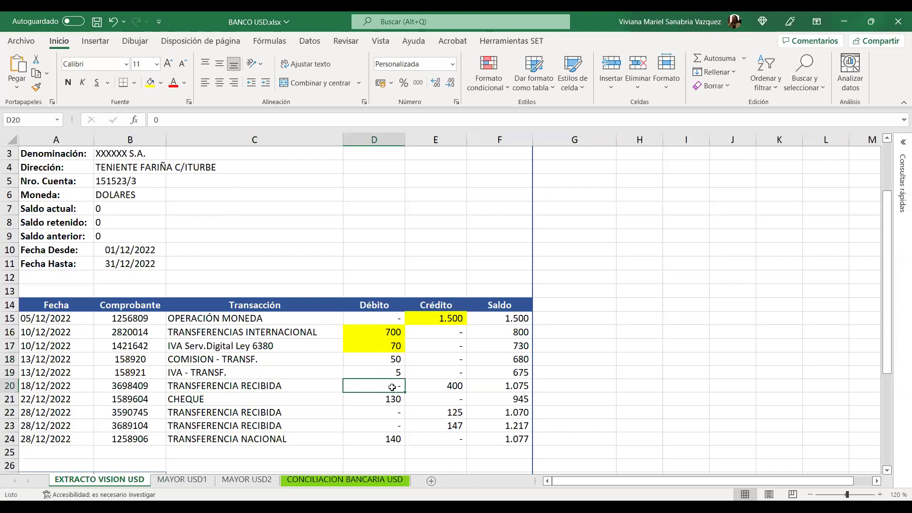
click(386, 373)
click(383, 360)
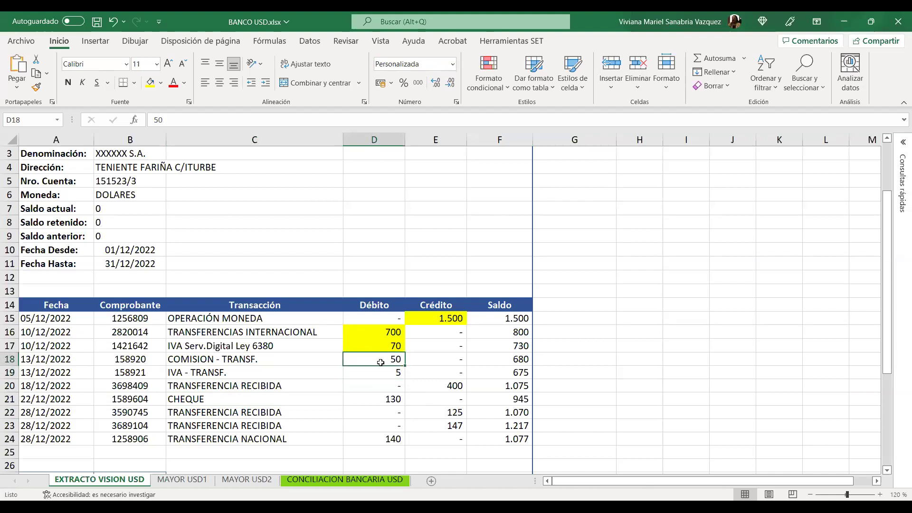
click(380, 374)
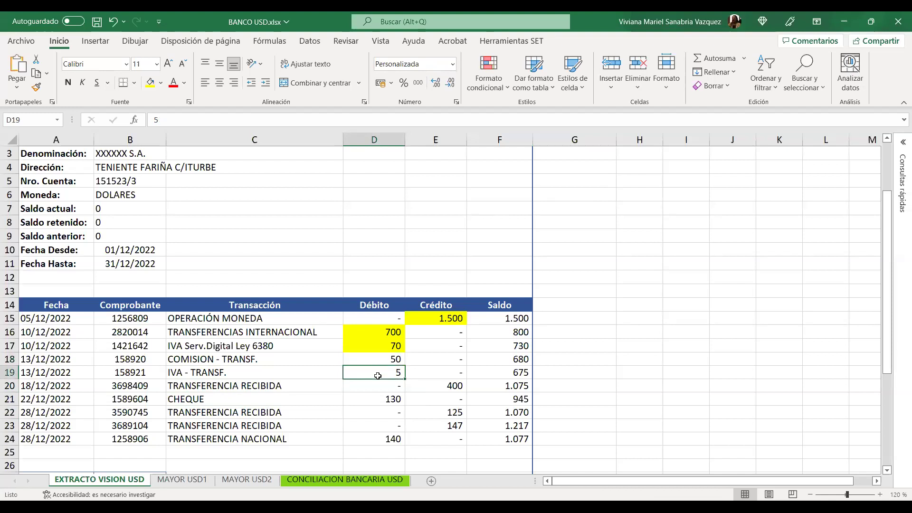
click(290, 374)
click(387, 373)
click(387, 360)
click(387, 374)
Check the remaining MAYOR USD1 ledger entries for amounts matching the bank's transfer commission and its IVA.
click(189, 480)
key(Down)
key(Down)
key(Down)
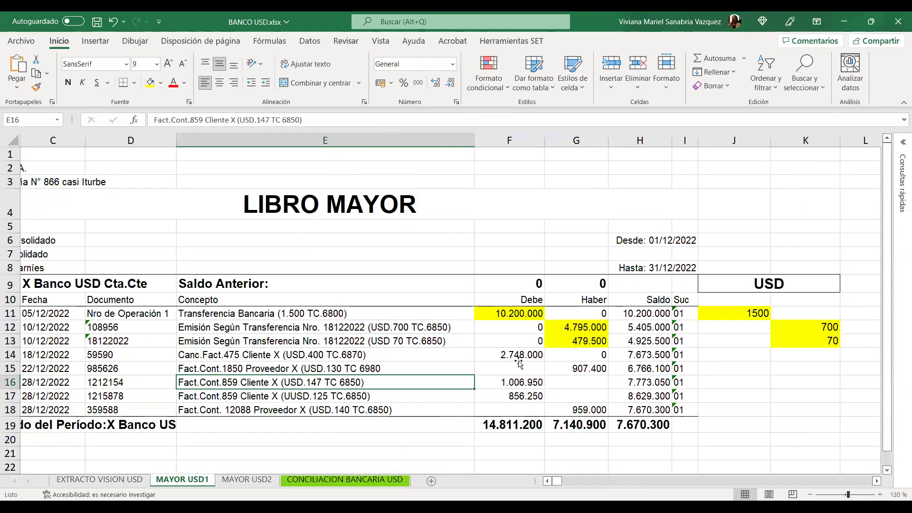
click(525, 355)
drag(527, 355, 557, 396)
click(557, 396)
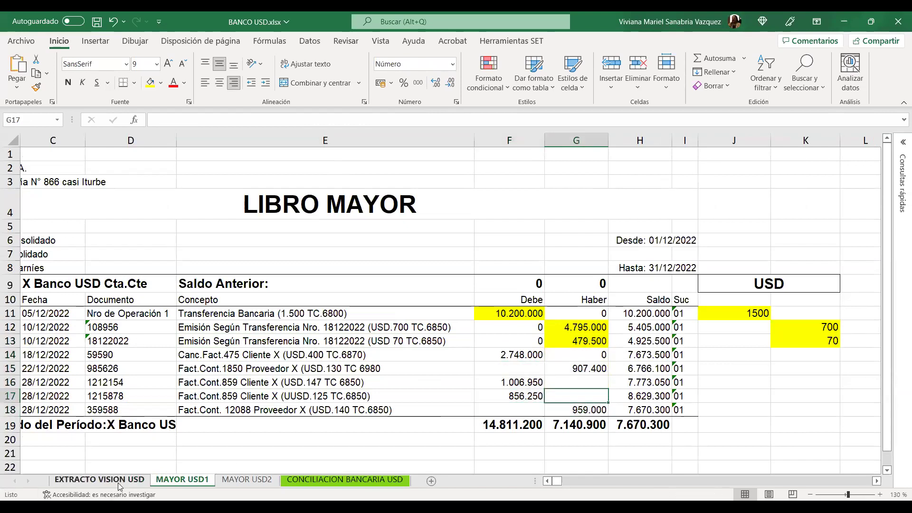
On the EXTRACTO VISION USD sheet, highlight the 400 credit of the 18/12/2022 TRANSFERENCIA RECIBIDA row in yellow.
click(100, 480)
click(313, 379)
click(385, 360)
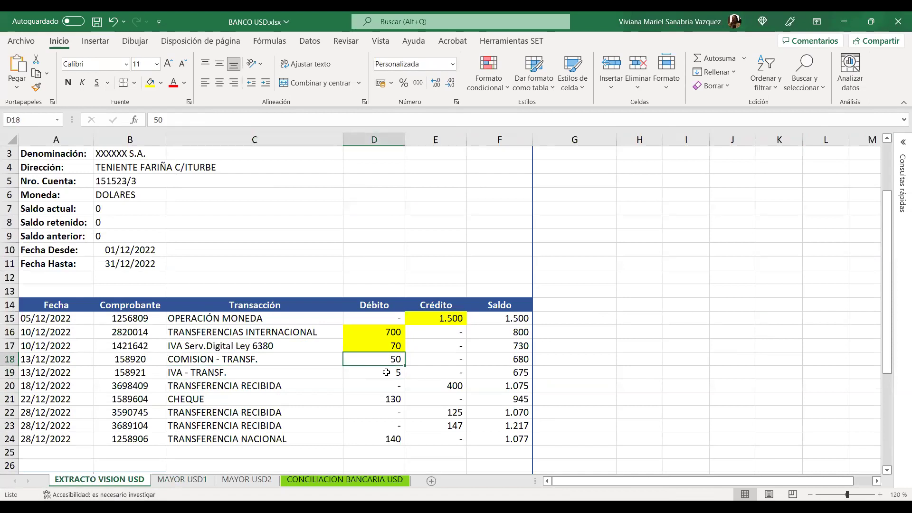
click(386, 373)
click(450, 388)
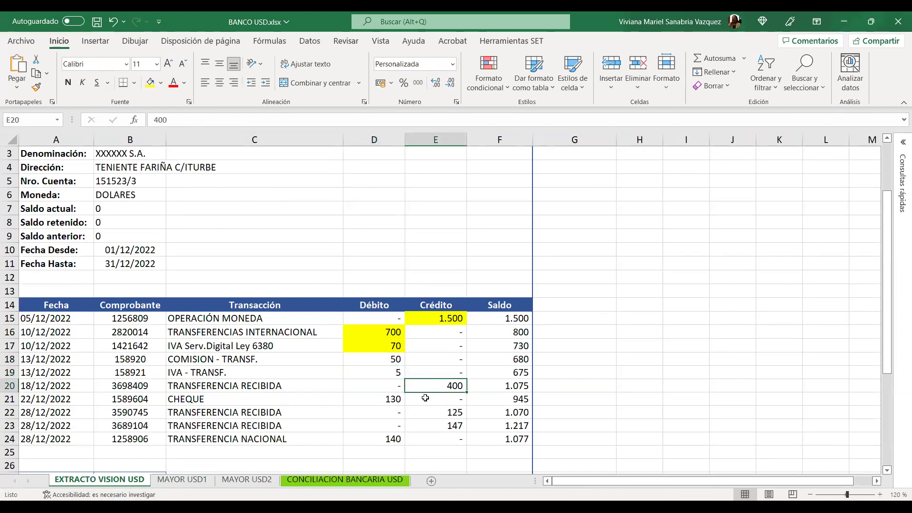
click(313, 389)
click(439, 388)
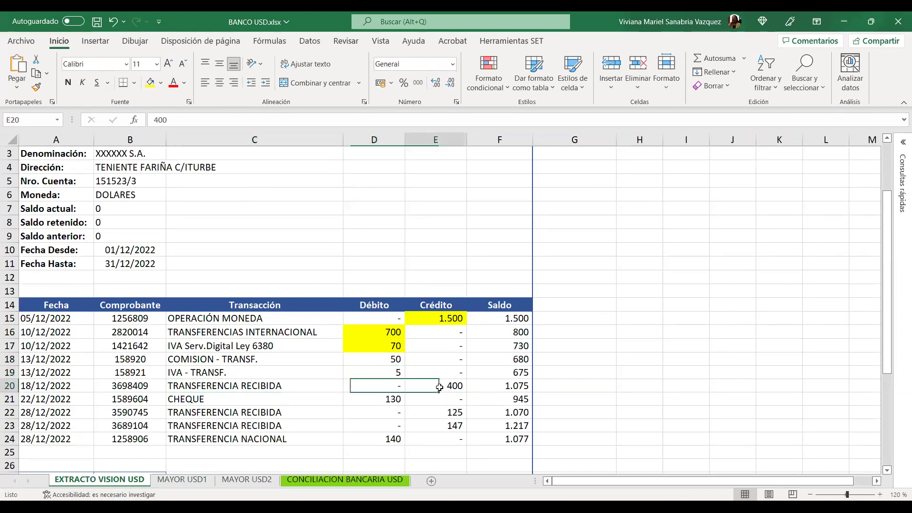
click(150, 83)
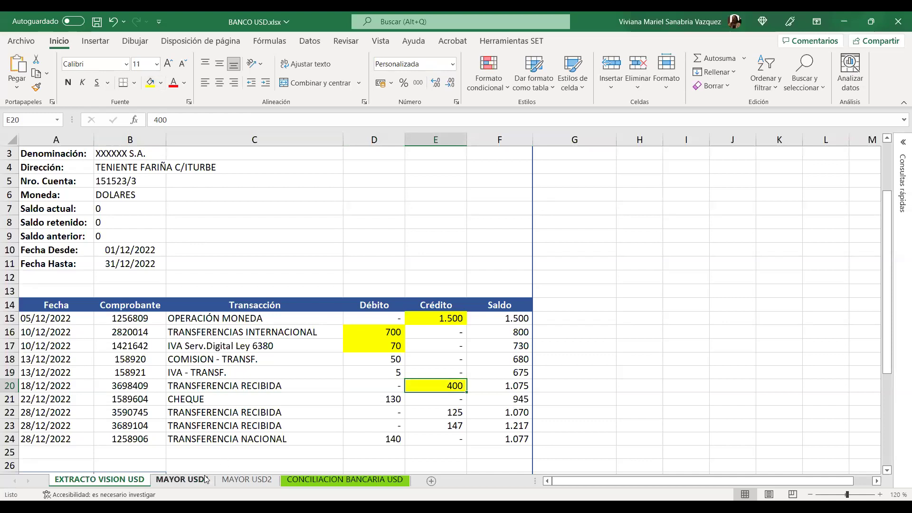
On the MAYOR USD1 sheet, highlight the Debe amount of the Canc.Fact.475 Cliente X (USD.400) entry in yellow.
key(ctrl+Page_Down)
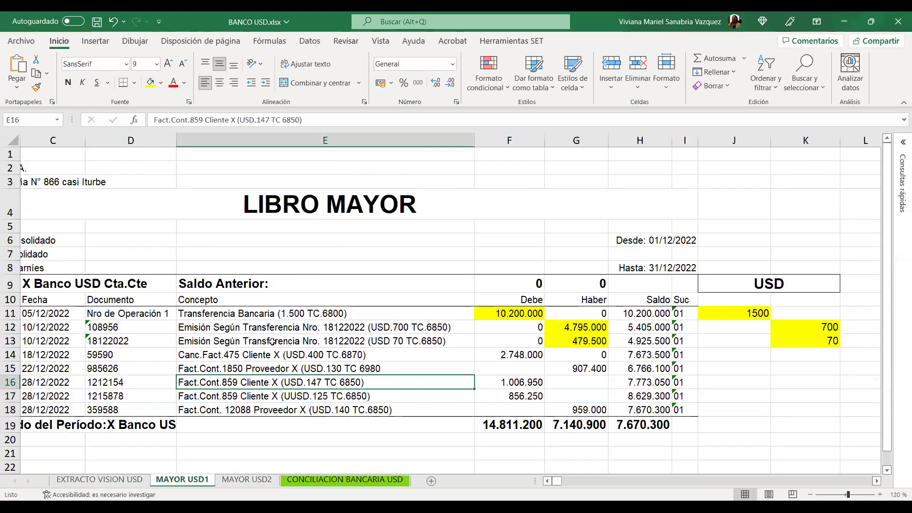
key(Up)
click(267, 372)
click(505, 356)
click(380, 356)
click(510, 353)
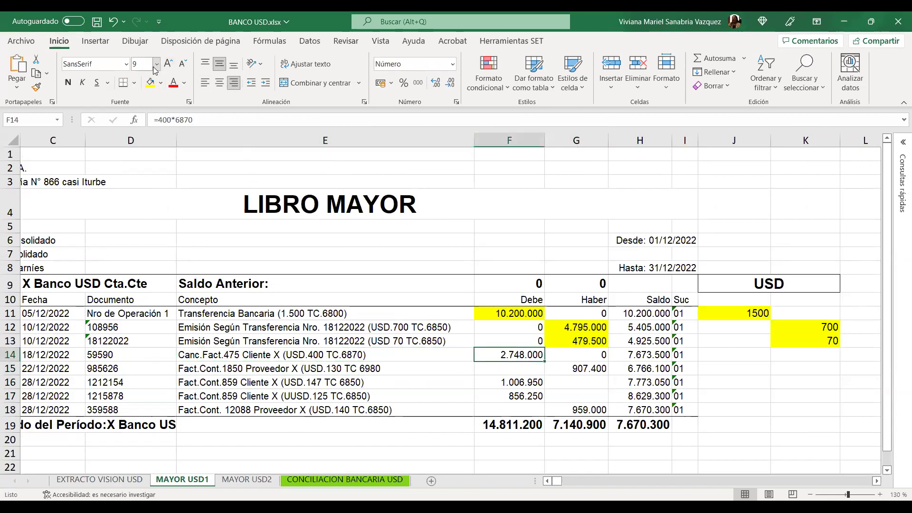
click(150, 84)
Enter 400 in cell J14 under USD and highlight the cell in yellow.
click(749, 354)
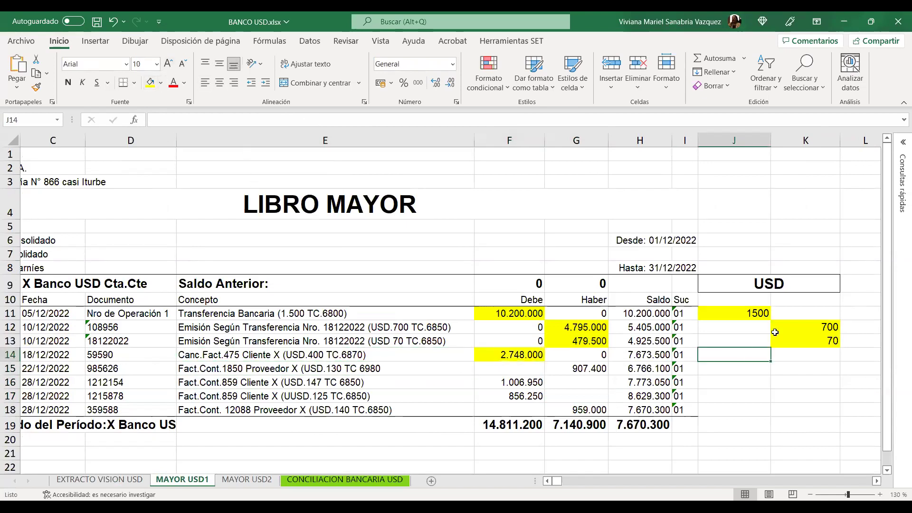
text(400)
key(Return)
click(741, 356)
click(150, 84)
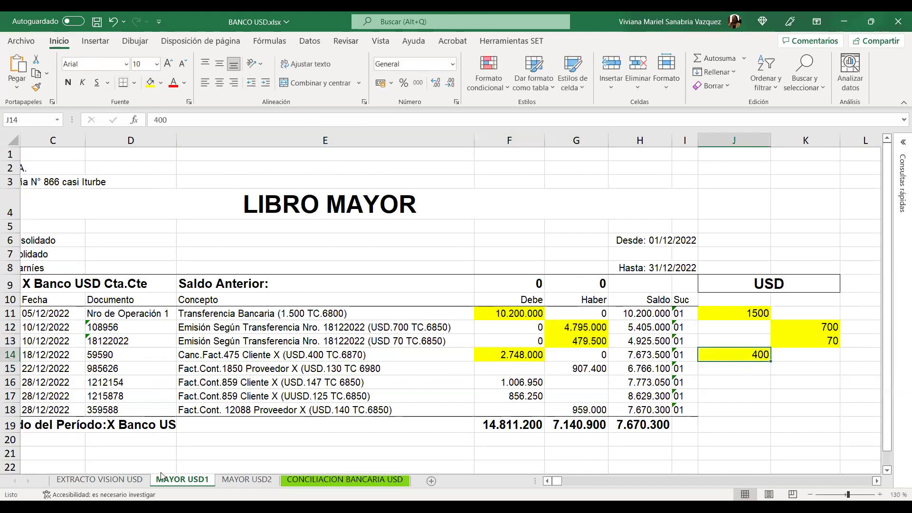
On the EXTRACTO VISION USD sheet, highlight the 130 debit of the 22/12/2022 CHEQUE row in yellow.
key(ctrl+Page_Up)
click(380, 400)
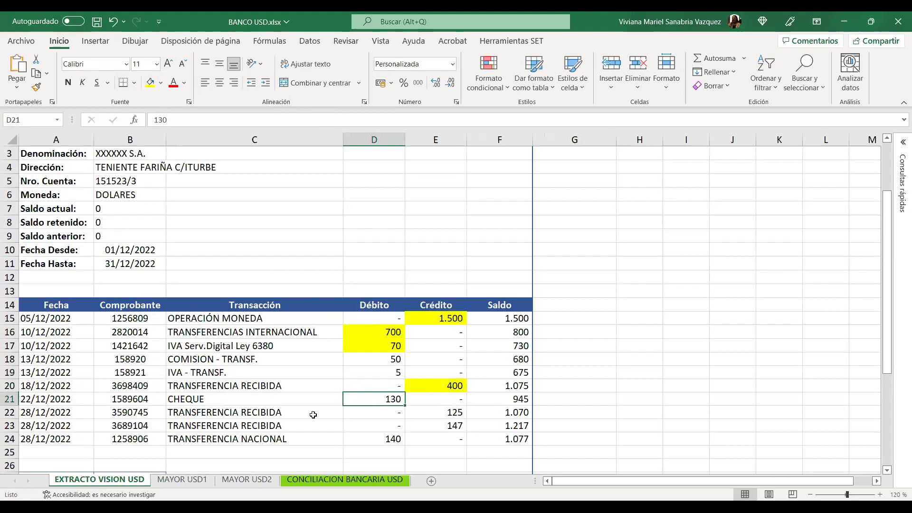
click(149, 86)
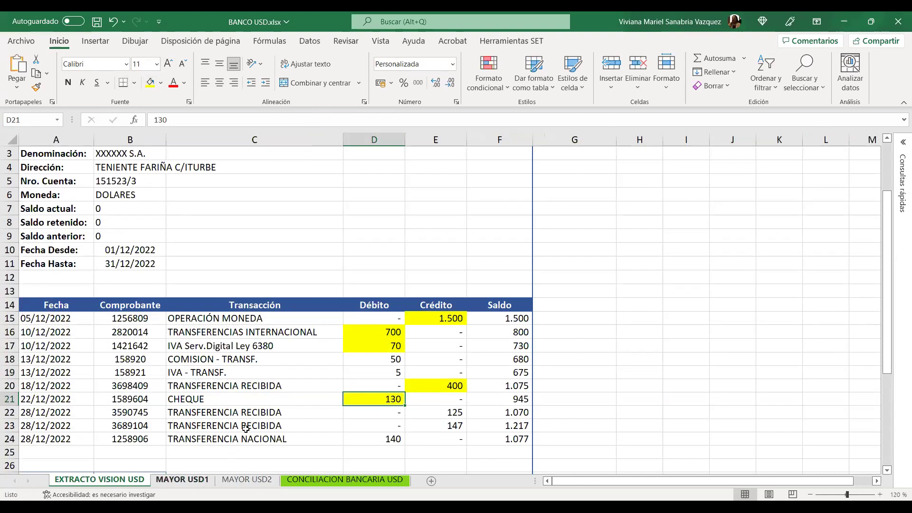
On the MAYOR USD1 sheet, highlight the Haber amount of the Fact.Cont.1850 Proveedor X (USD.130) entry in yellow.
key(ctrl+Page_Down)
key(Up)
key(Right)
key(Right)
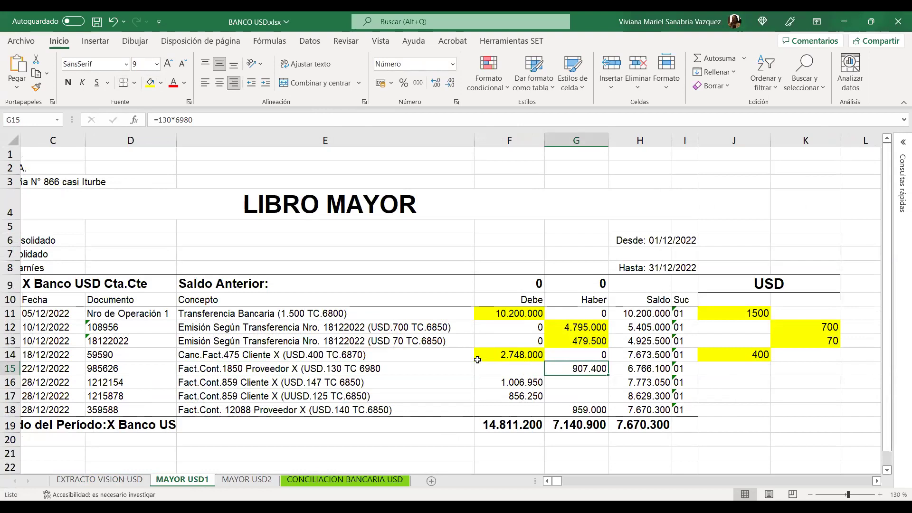
click(150, 82)
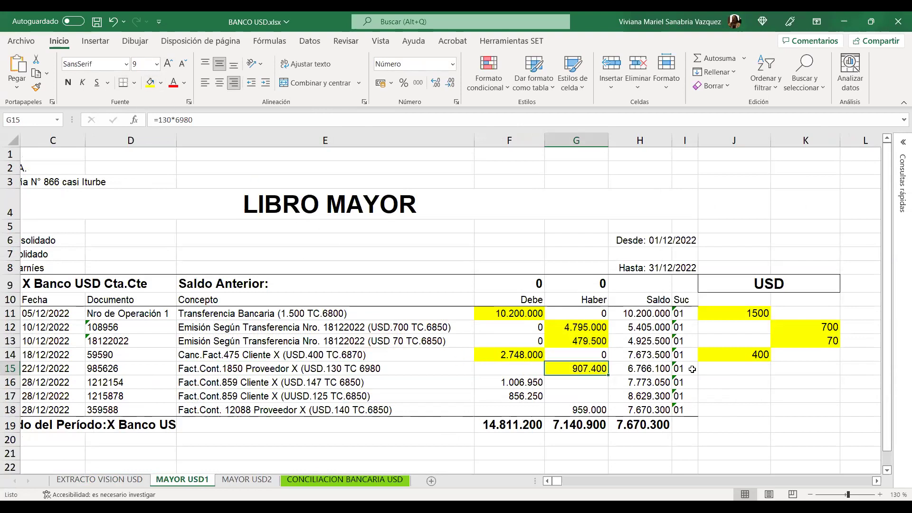
Enter 130 in cell K15 under USD and highlight the cell in yellow.
click(781, 363)
text(130)
key(Return)
click(819, 368)
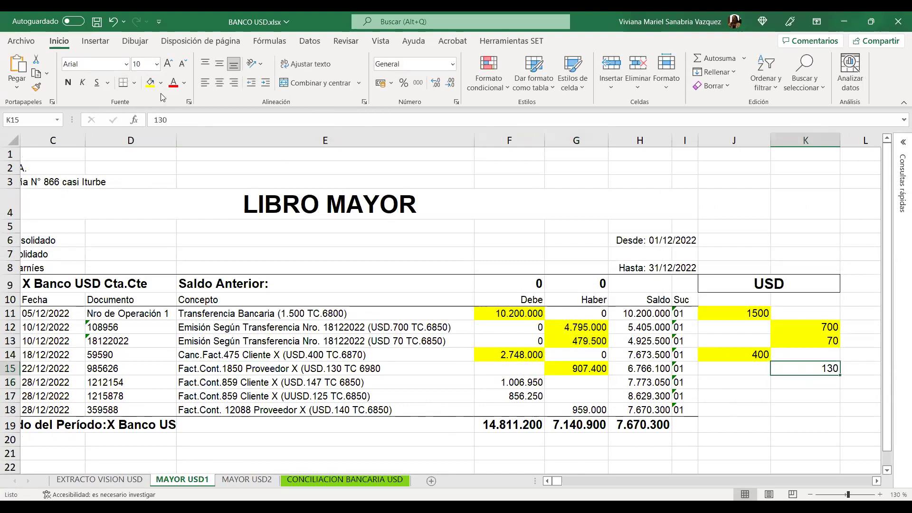
click(150, 83)
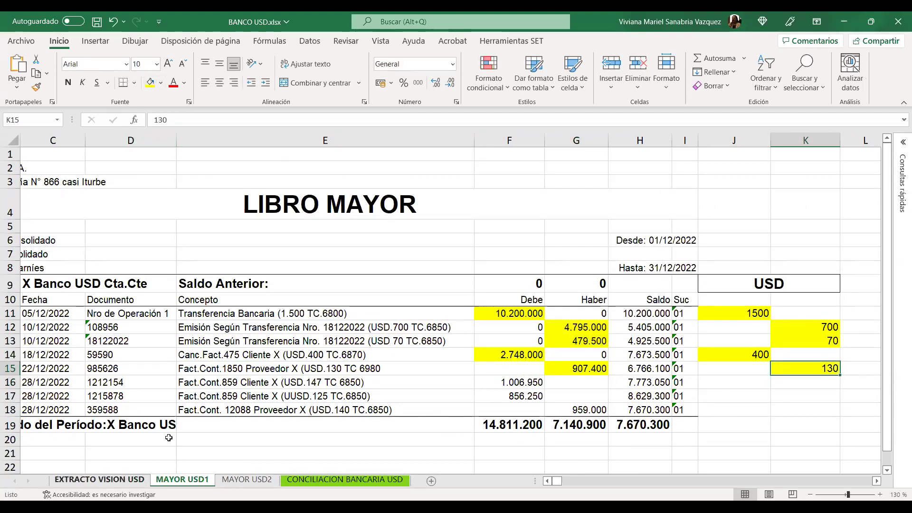
On the EXTRACTO VISION USD sheet, highlight the 125 credit of the 28/12/2022 TRANSFERENCIA RECIBIDA row in yellow.
click(99, 480)
scroll(414, 333, down, 3)
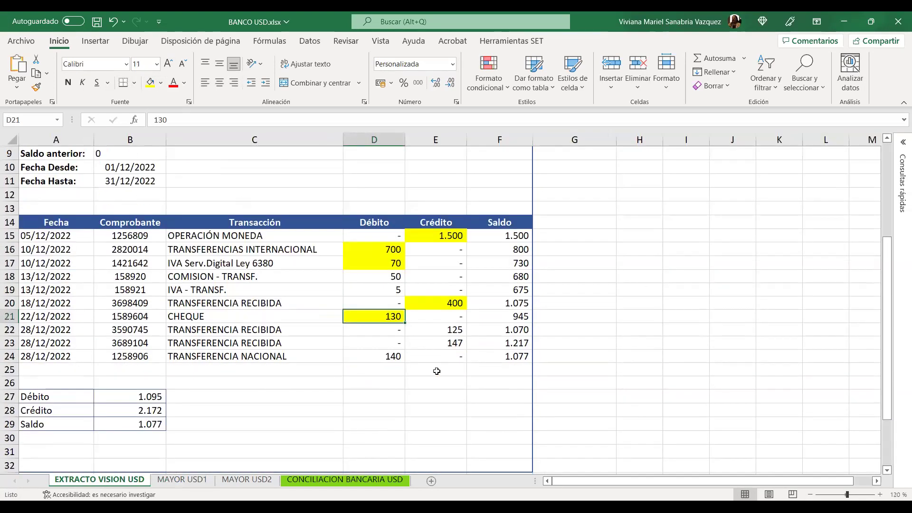
click(436, 331)
click(445, 346)
key(Up)
click(150, 83)
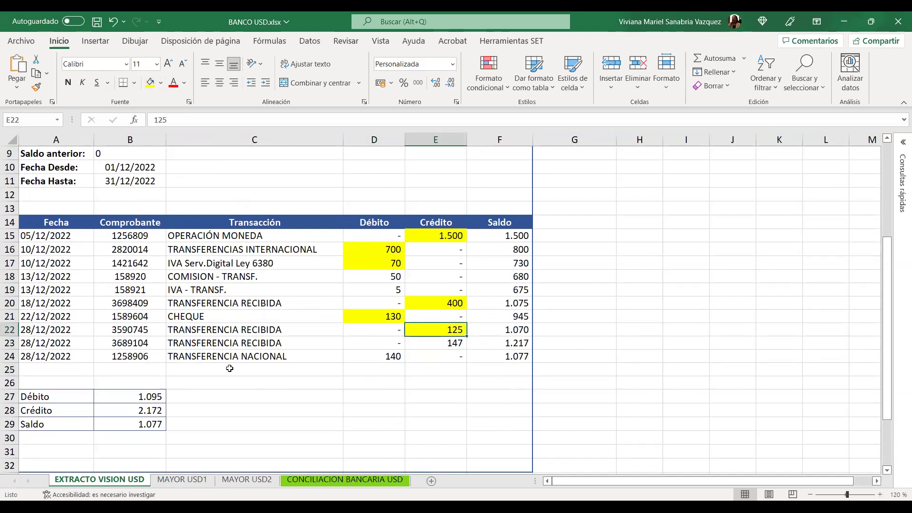
On MAYOR USD1, highlight Debe cell F17 of the 125-dollar Fact.Cont.859 entry in yellow and enter 125 in J17 with the same fill.
key(ctrl+Page_Down)
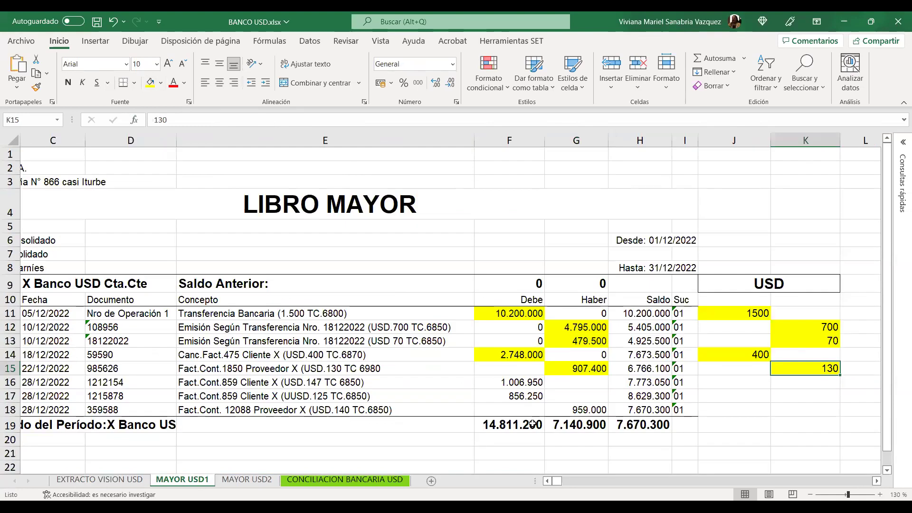
click(510, 397)
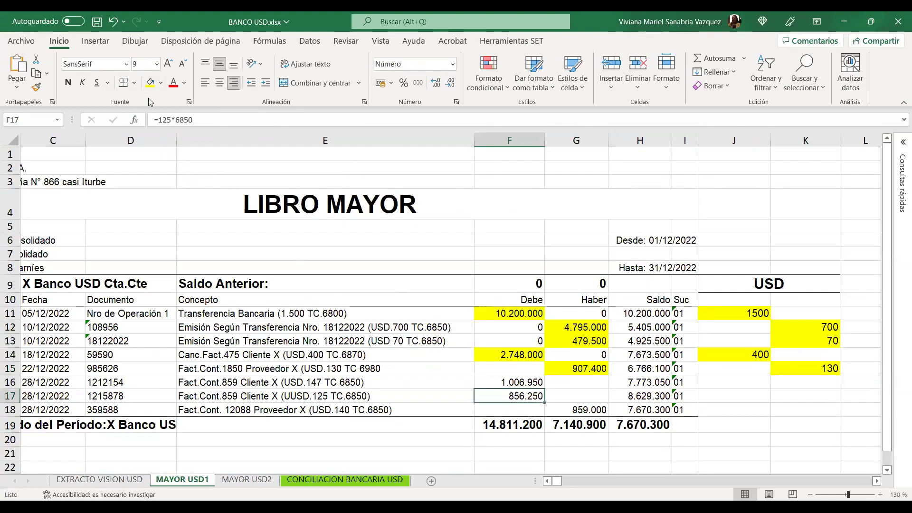
click(150, 83)
click(728, 394)
text(125)
key(ctrl+Return)
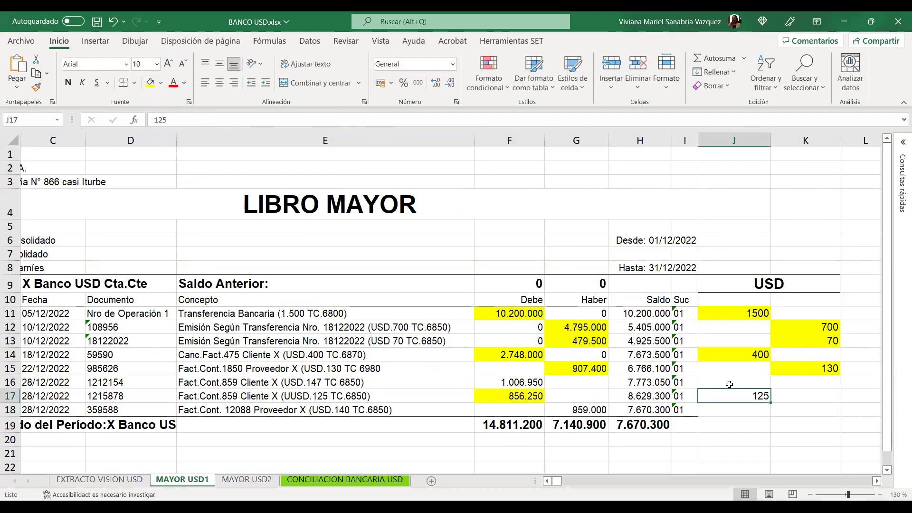
click(150, 84)
On the EXTRACTO VISION USD sheet, highlight the 147 credit of the 28/12/2022 TRANSFERENCIA RECIBIDA row in yellow.
click(99, 480)
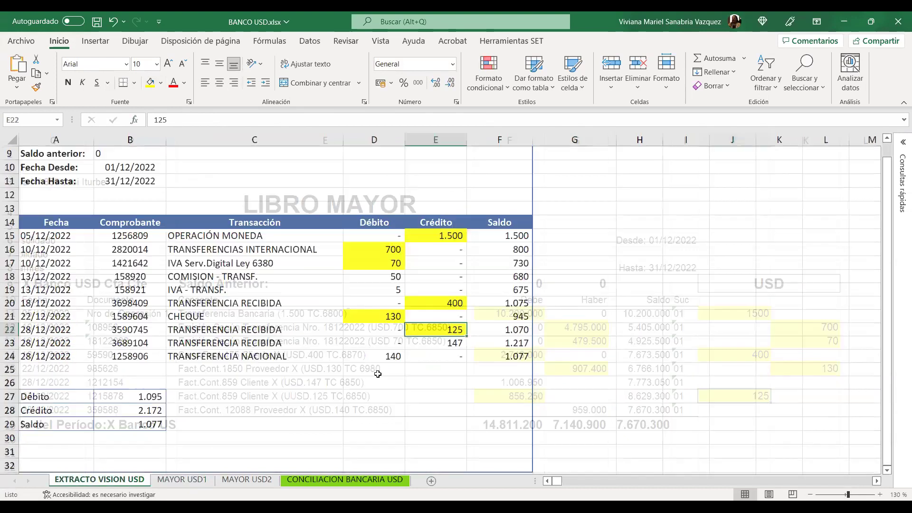
click(428, 344)
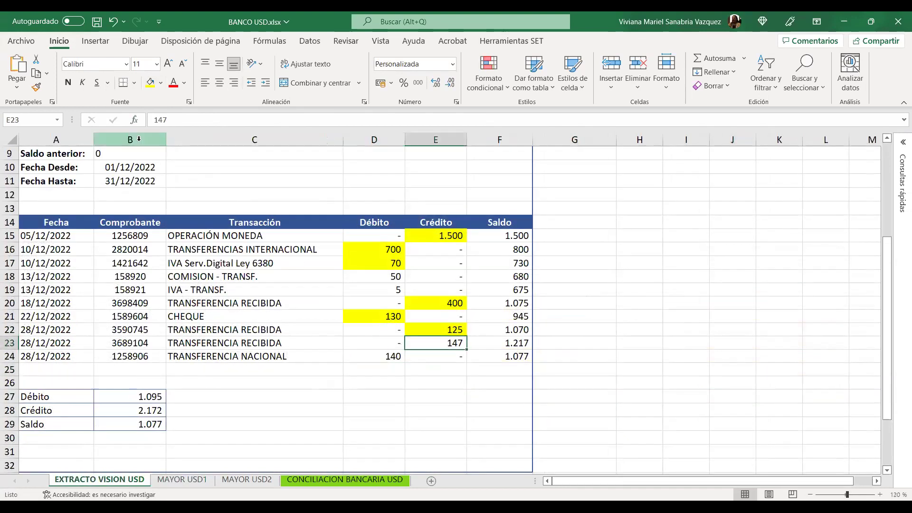
click(150, 83)
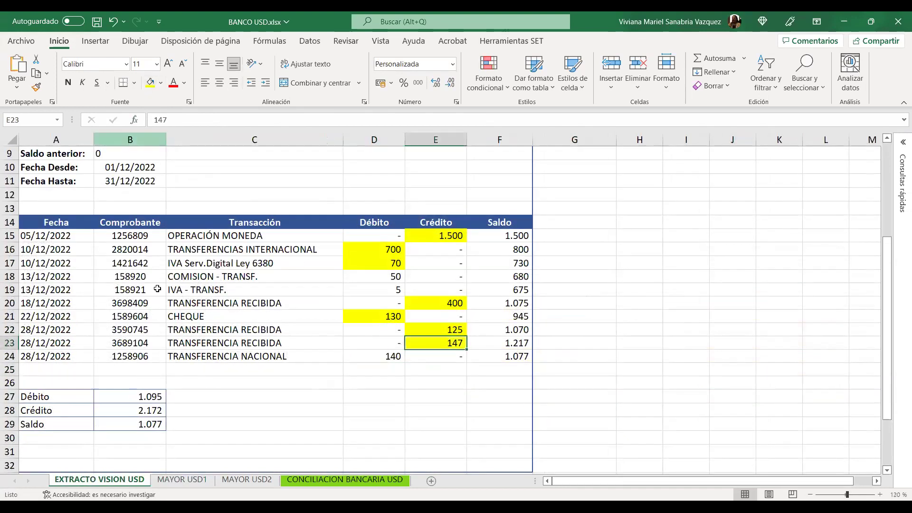
On MAYOR USD1, highlight Debe cell F16 of the 147-dollar Fact.Cont.859 entry in yellow and enter 147 in J16 with the same fill.
click(182, 480)
click(442, 382)
click(509, 382)
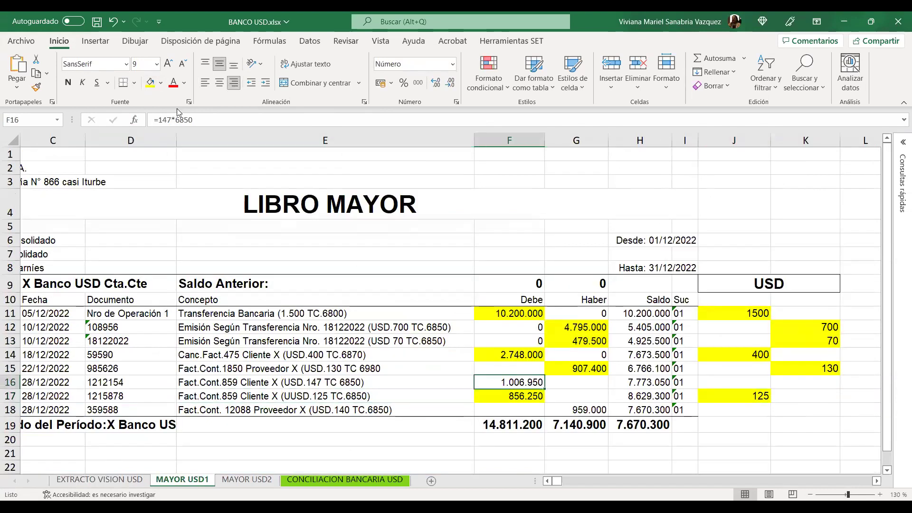
click(151, 83)
click(741, 382)
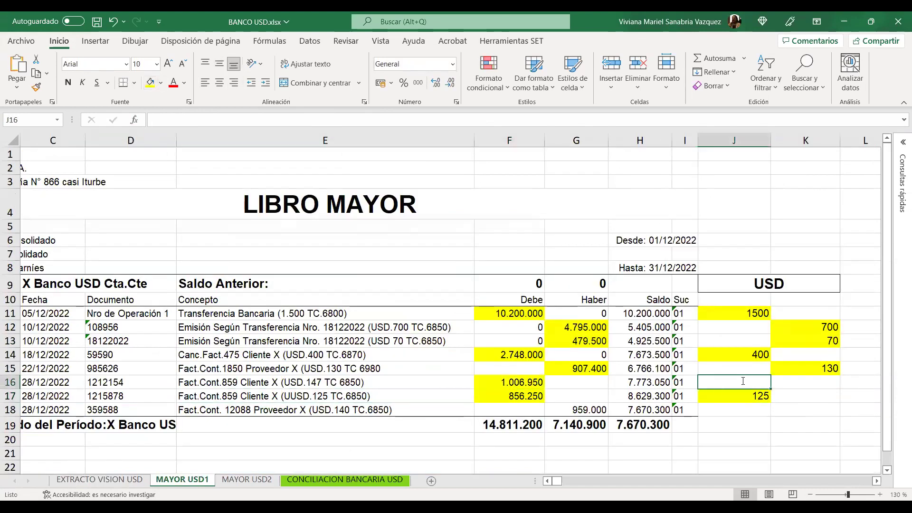
text(147)
key(ctrl+Return)
click(150, 83)
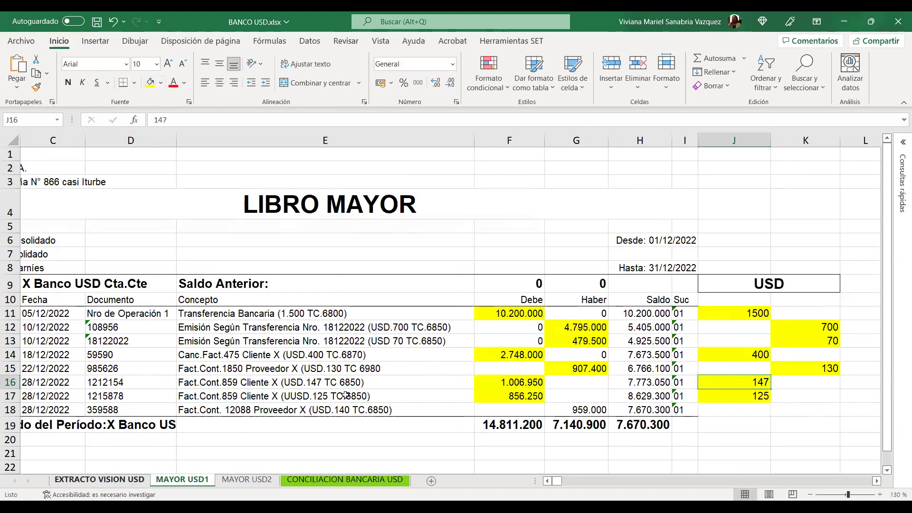
On the EXTRACTO VISION USD sheet, highlight the 140 debit of the 28/12/2022 TRANSFERENCIA NACIONAL row in yellow.
click(142, 481)
scroll(379, 369, up, 1)
click(385, 396)
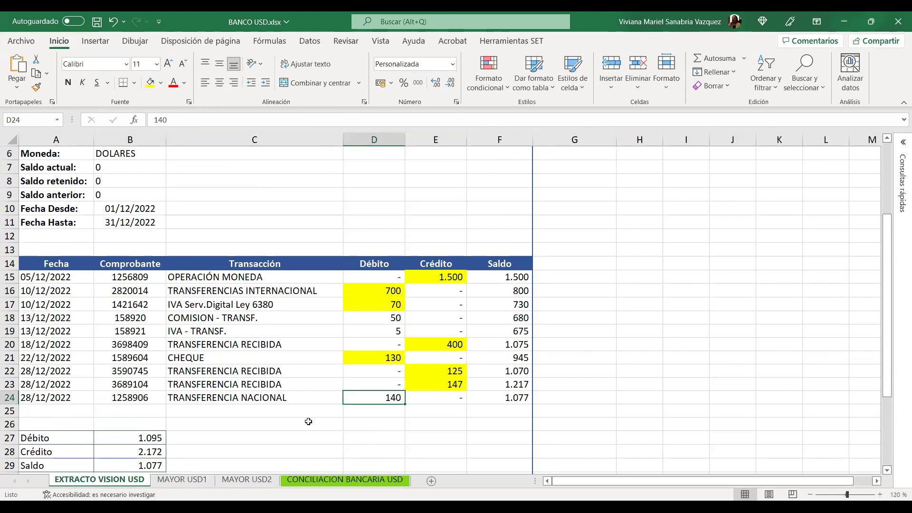
click(151, 84)
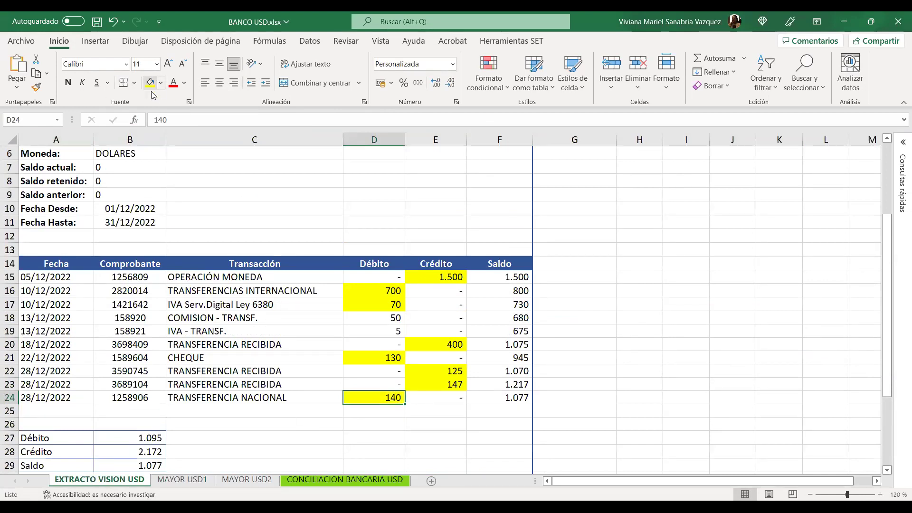
On MAYOR USD1, highlight Haber cell G18 of the Fact.Cont. 12088 Proveedor X entry in yellow and enter 140 in K18 with the same fill.
click(199, 483)
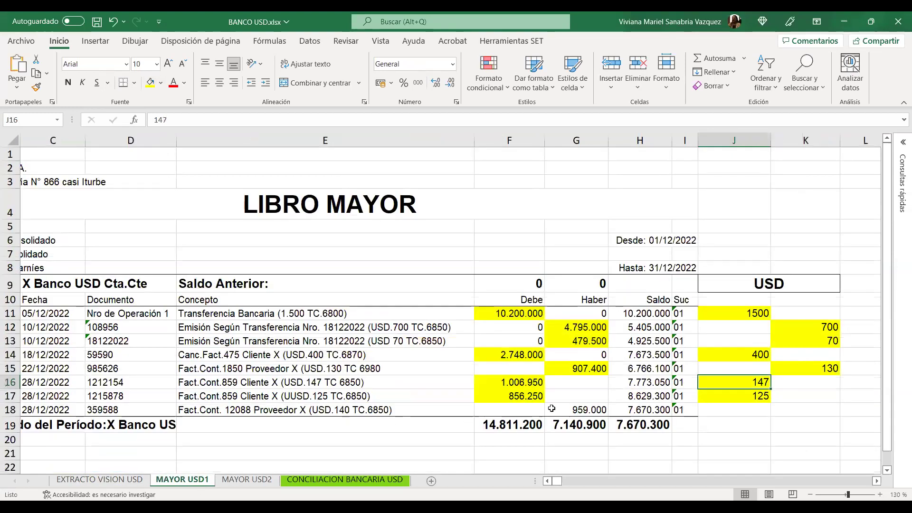
click(567, 407)
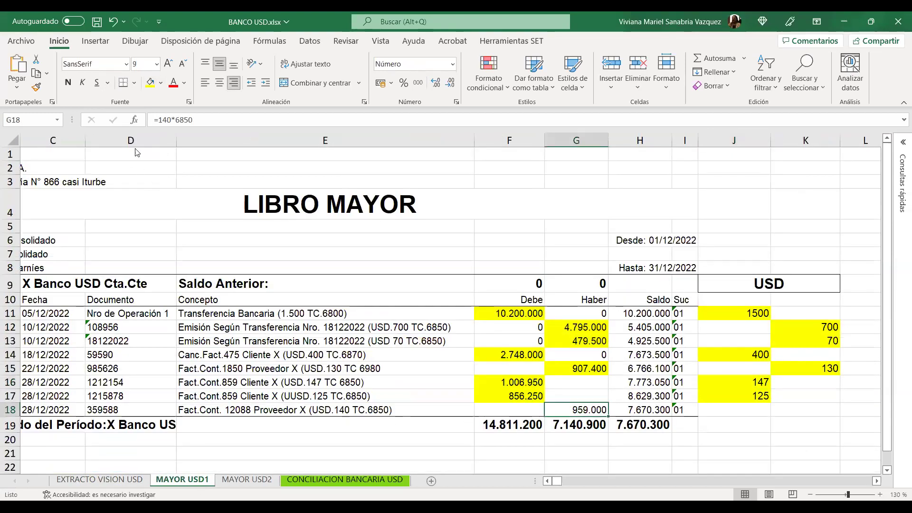
click(150, 82)
click(680, 409)
click(805, 408)
text(140)
key(Return)
key(Up)
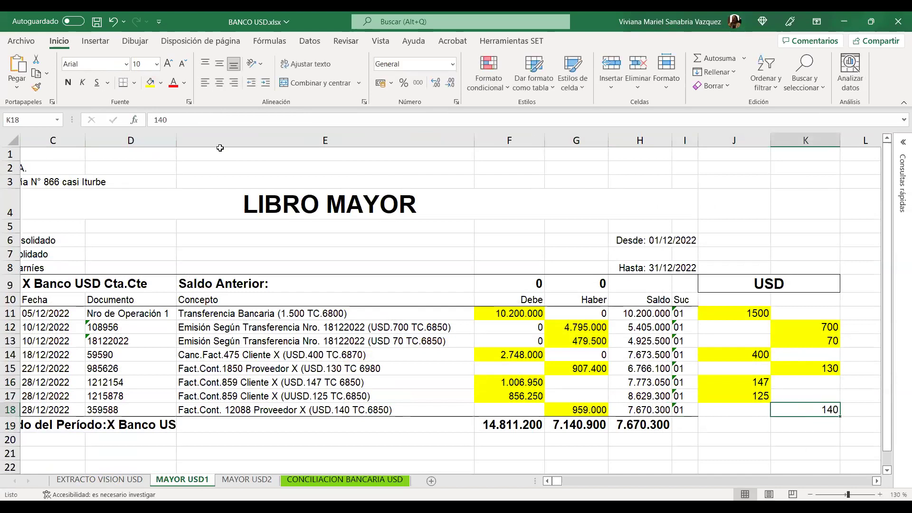
click(150, 82)
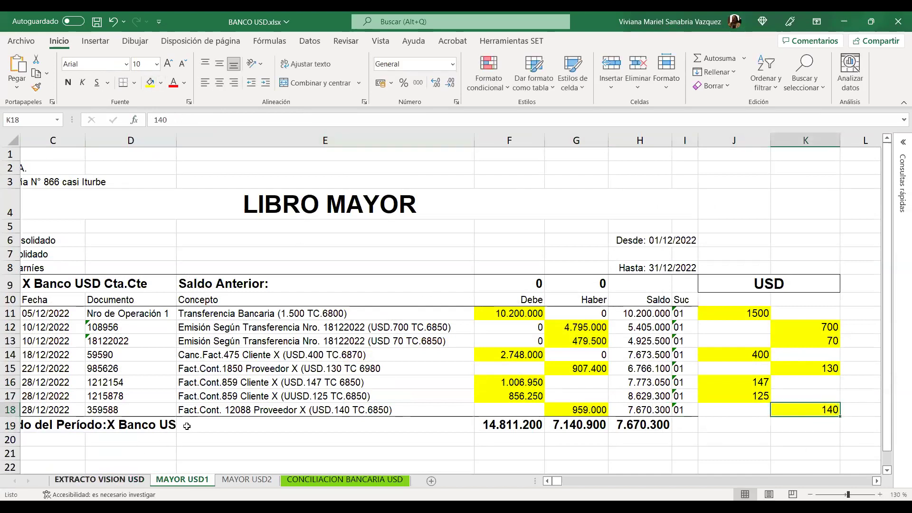
Compare the unhighlighted COMISION - TRANSF. and IVA - TRANSF. rows of the bank statement with the MAYOR USD1 ledger entries.
key(ctrl+Page_Up)
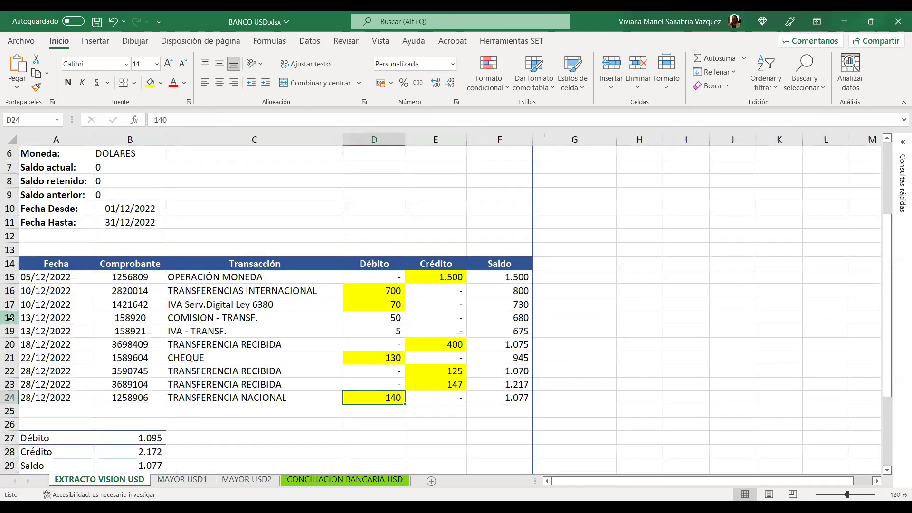
drag(12, 318, 13, 331)
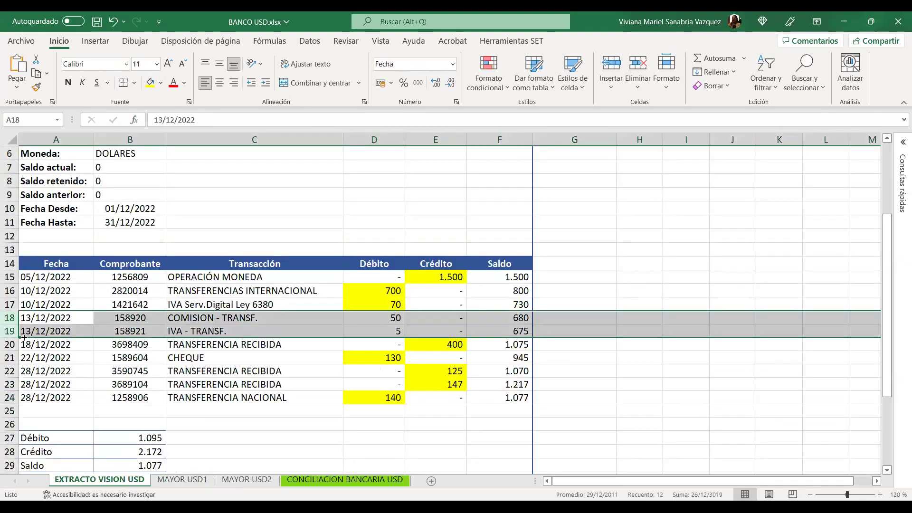
click(202, 480)
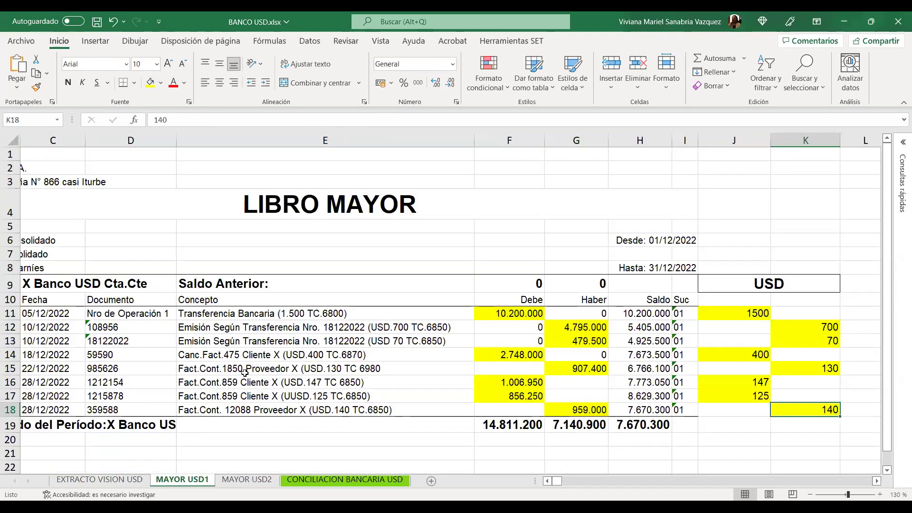
click(141, 481)
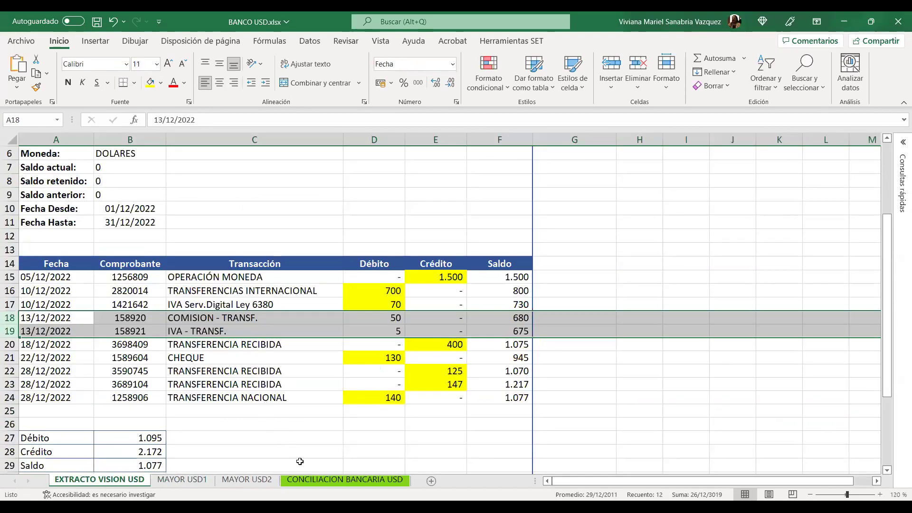
click(299, 439)
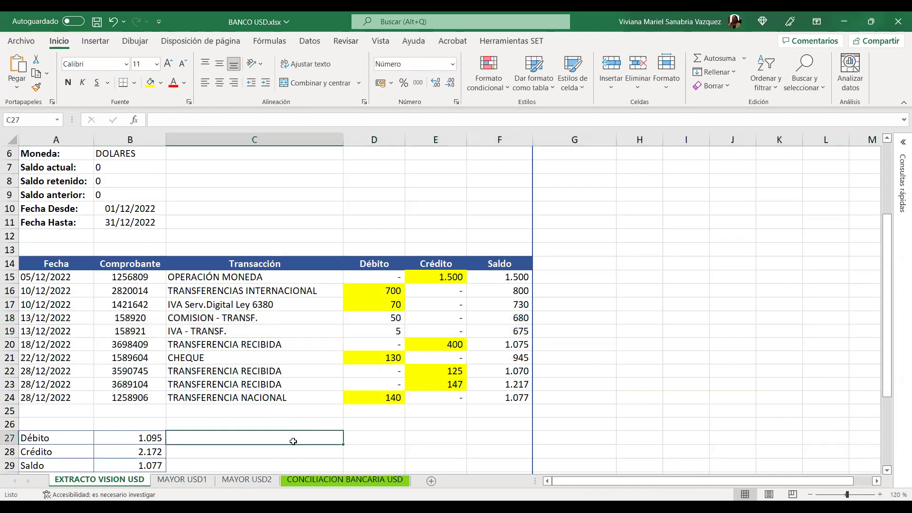
Open the MAYOR USD2 sheet and enlarge its ledger to 140 % zoom.
click(247, 480)
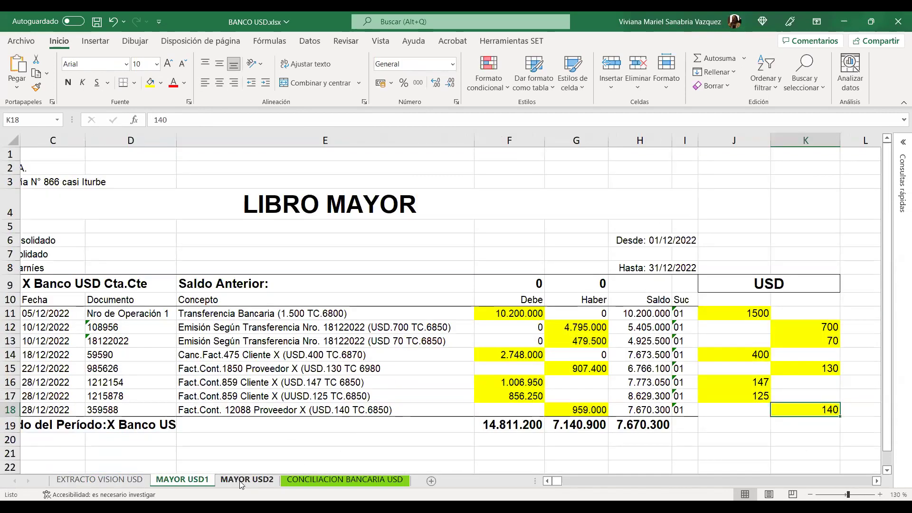
drag(848, 494, 846, 495)
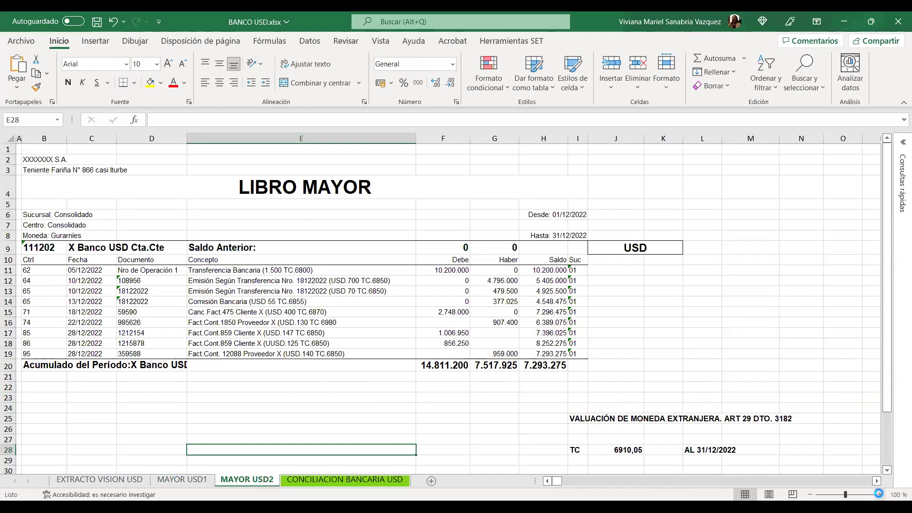
click(880, 495)
click(881, 495)
click(881, 495)
click(880, 494)
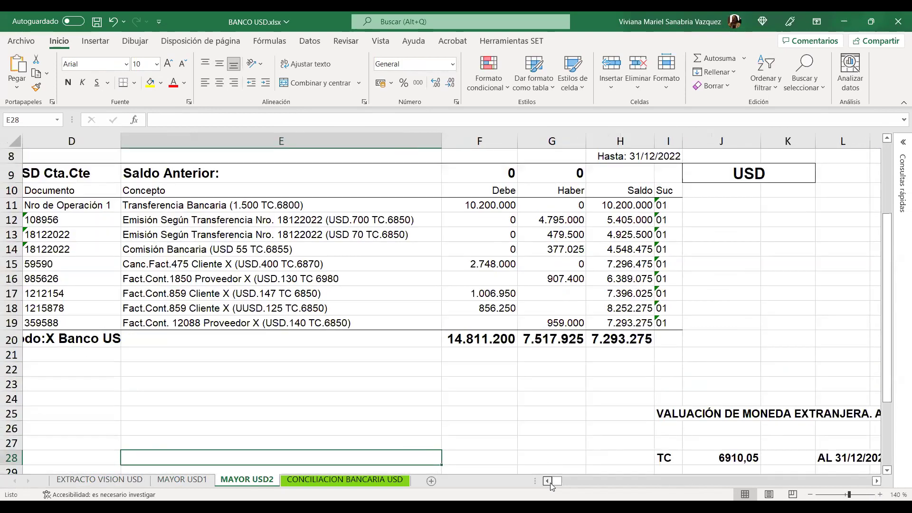
Review the MAYOR USD2 ledger concepts, including the Comisión Bancaria (USD 55 TC.6855) entry of 13/12/2022.
click(549, 481)
scroll(484, 414, left, 2)
scroll(484, 413, up, 2)
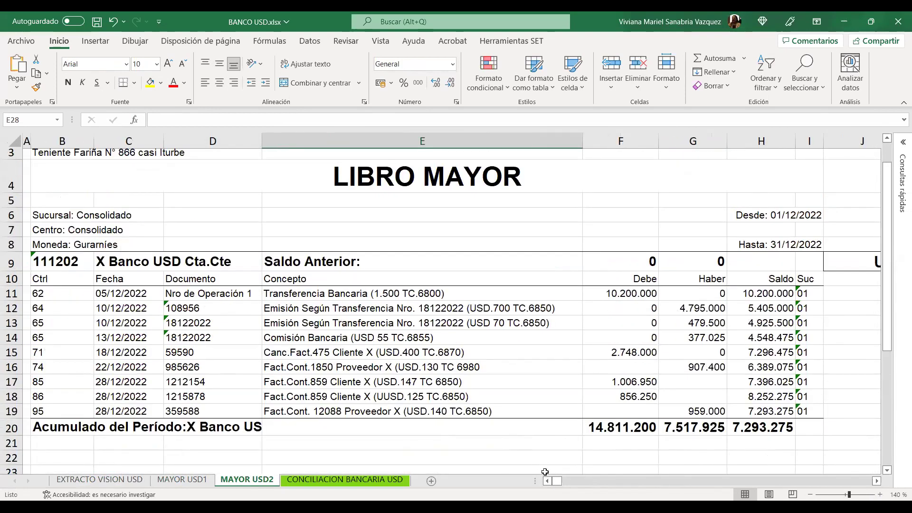
click(390, 411)
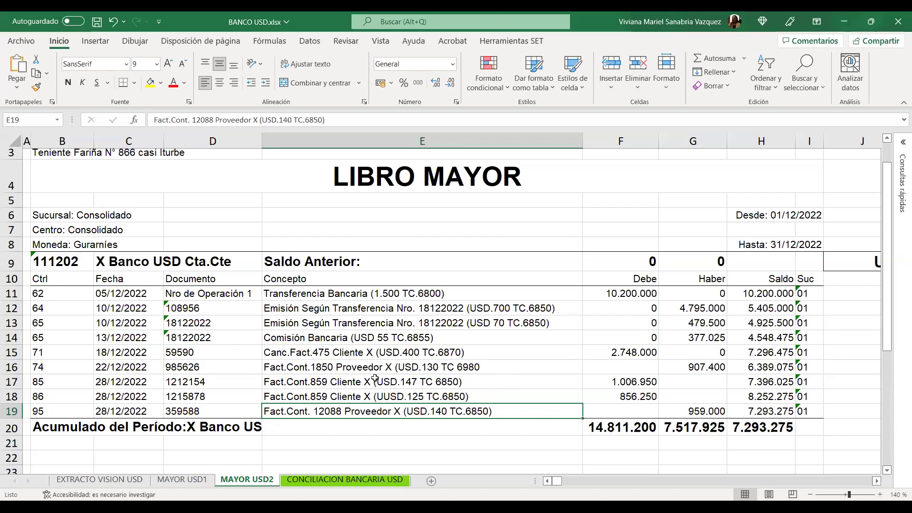
click(444, 354)
drag(585, 284, 618, 295)
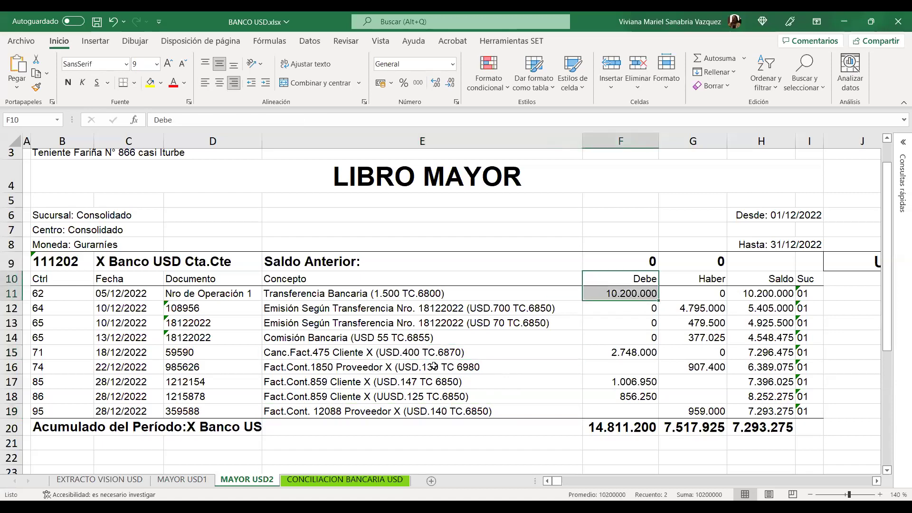
click(374, 328)
drag(10, 339, 10, 339)
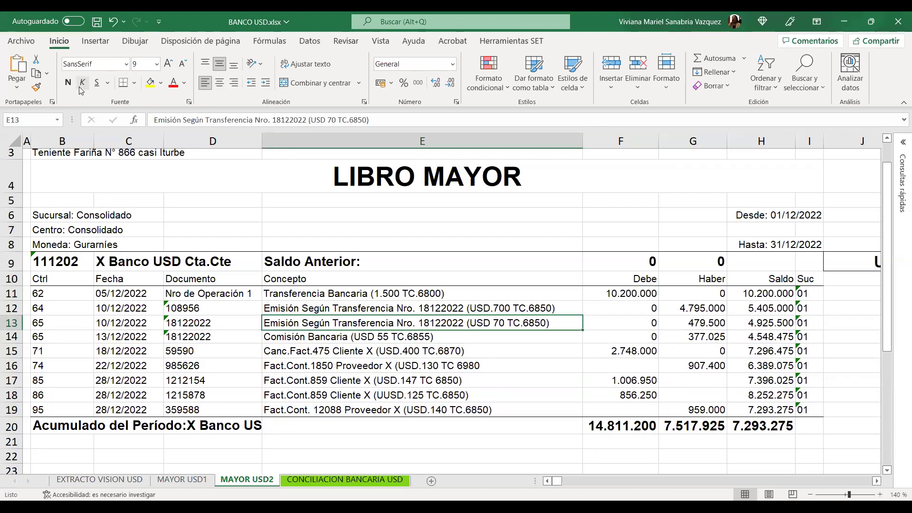
click(375, 338)
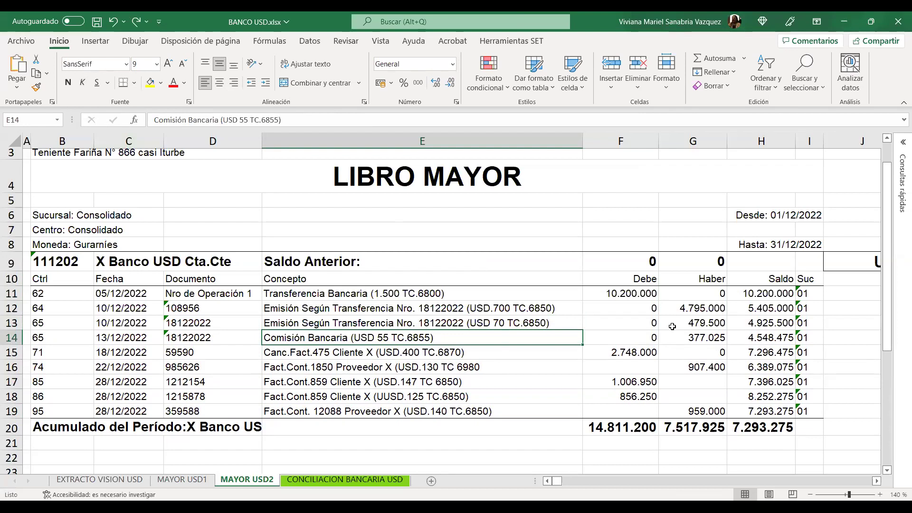
Copy the highlighted USD amounts J11:K18 of MAYOR USD1 into the USD columns of MAYOR USD2, starting at J11.
click(190, 481)
drag(736, 309, 839, 412)
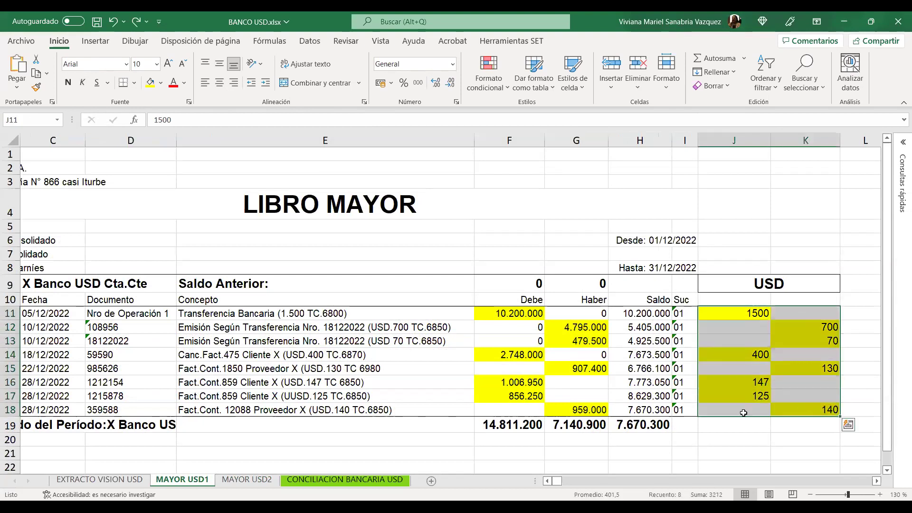
key(ctrl+c)
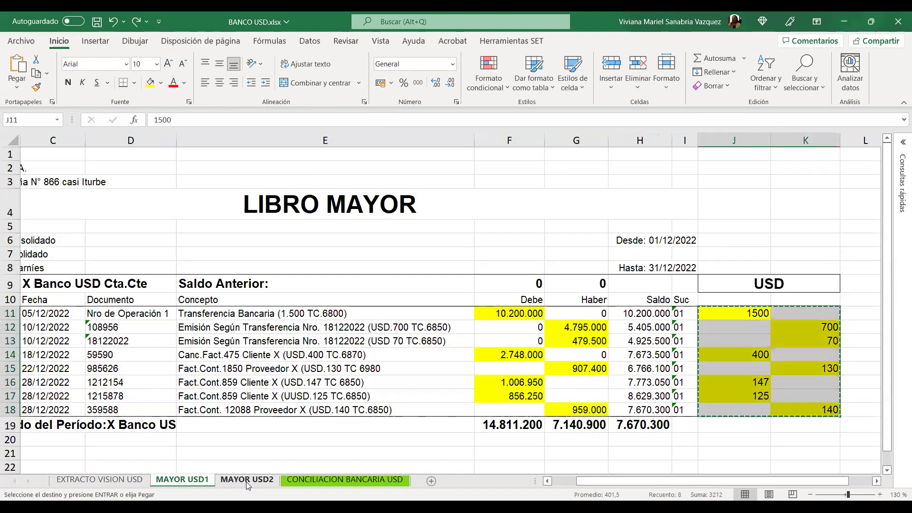
key(ctrl+Page_Down)
scroll(760, 346, right, 5)
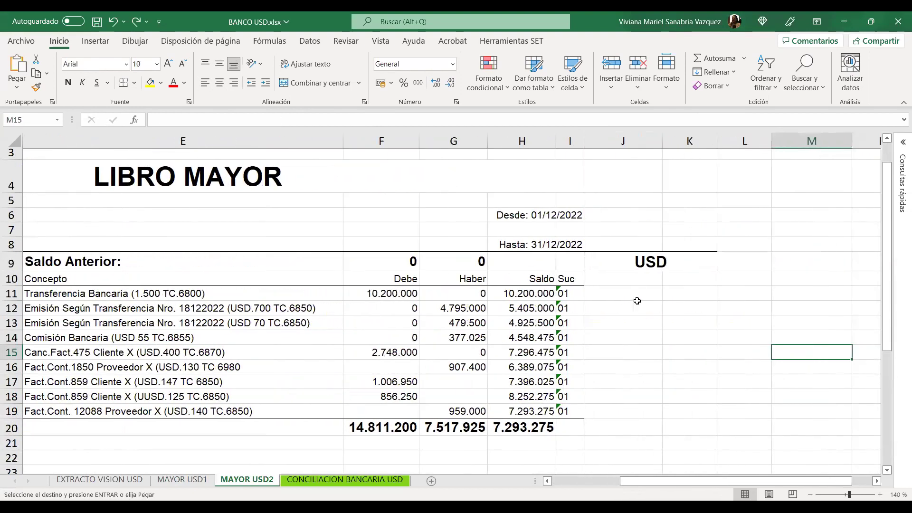
key(ctrl+v)
click(628, 352)
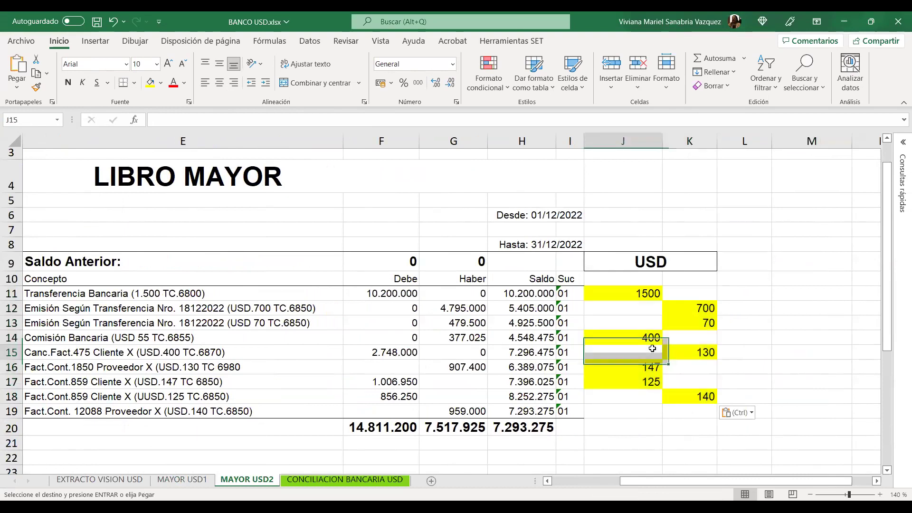
key(ctrl+z)
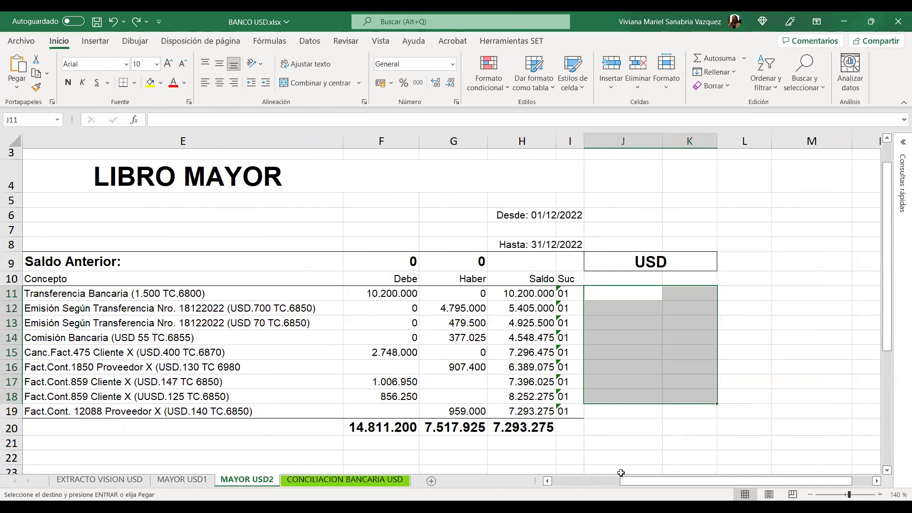
key(ctrl+v)
Move the pasted amounts in J14:K18 down one row so the 400 aligns with the Canc.Fact.475 Cliente X entry.
click(476, 342)
key(Left)
drag(625, 337, 702, 407)
Enter 55 in K14 for the Comisión Bancaria entry and fill the cell in yellow.
click(523, 340)
click(474, 340)
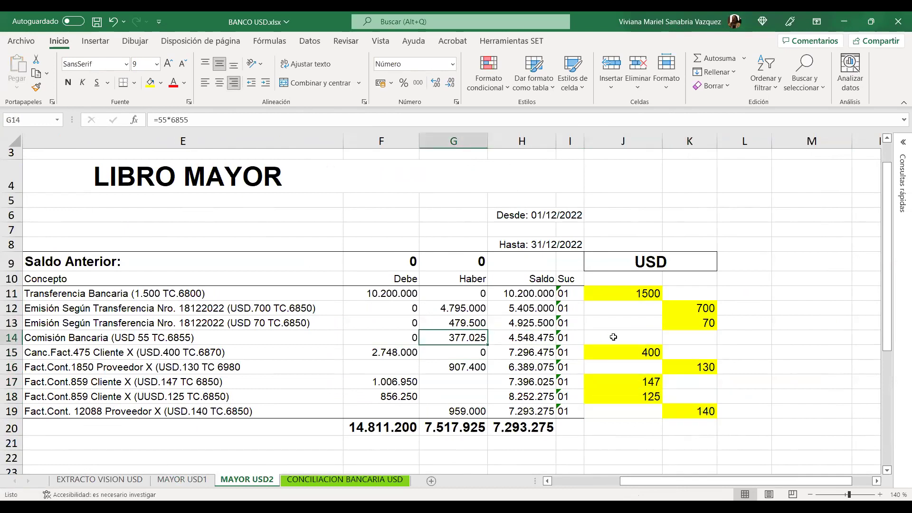
click(687, 336)
text(55)
key(Return)
click(704, 337)
click(150, 83)
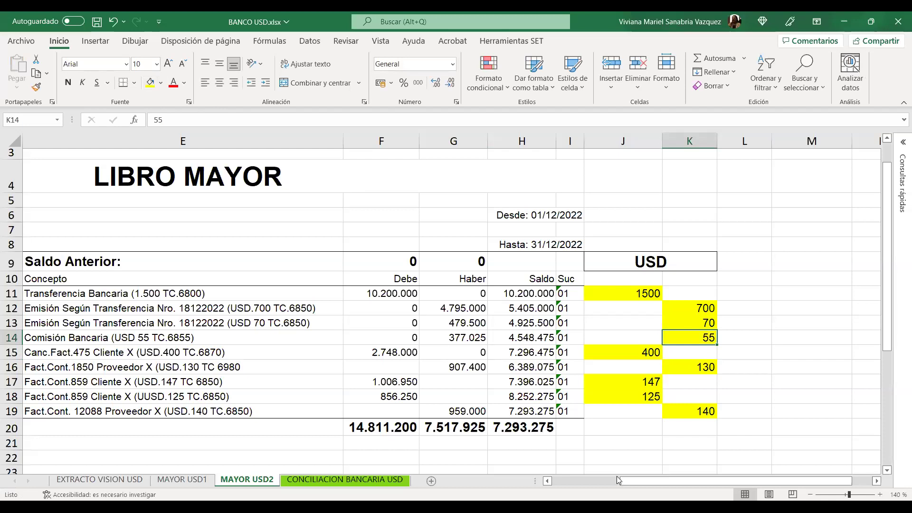
Compare the MAYOR USD1 ledger with MAYOR USD2, focusing on the bank commission entry and its USD amount.
scroll(617, 492, left, 3)
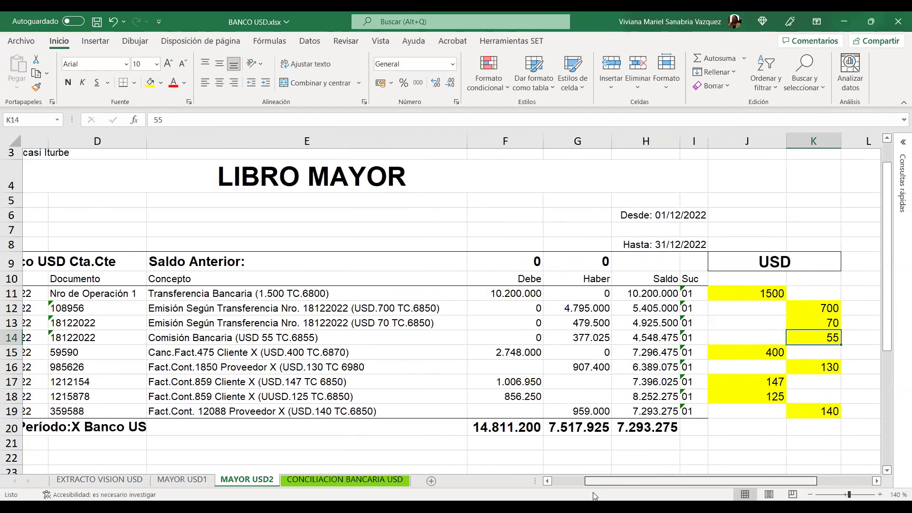
click(538, 411)
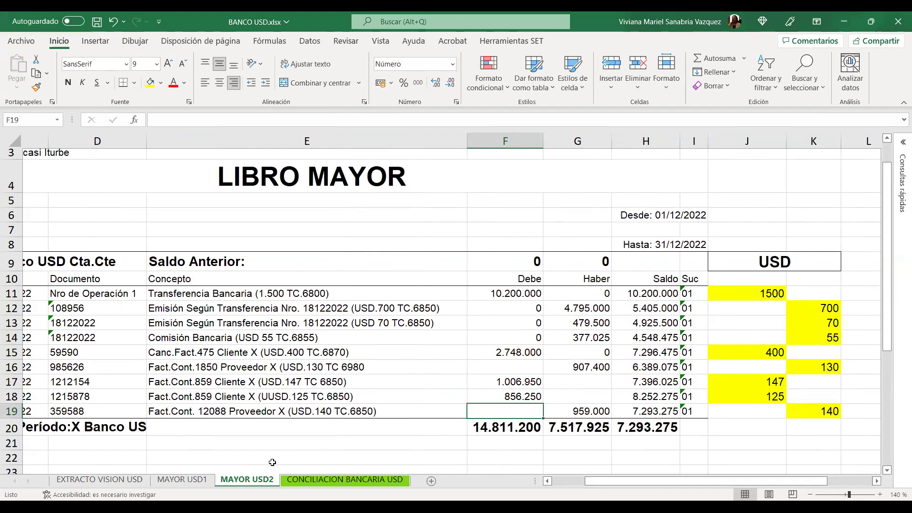
click(183, 479)
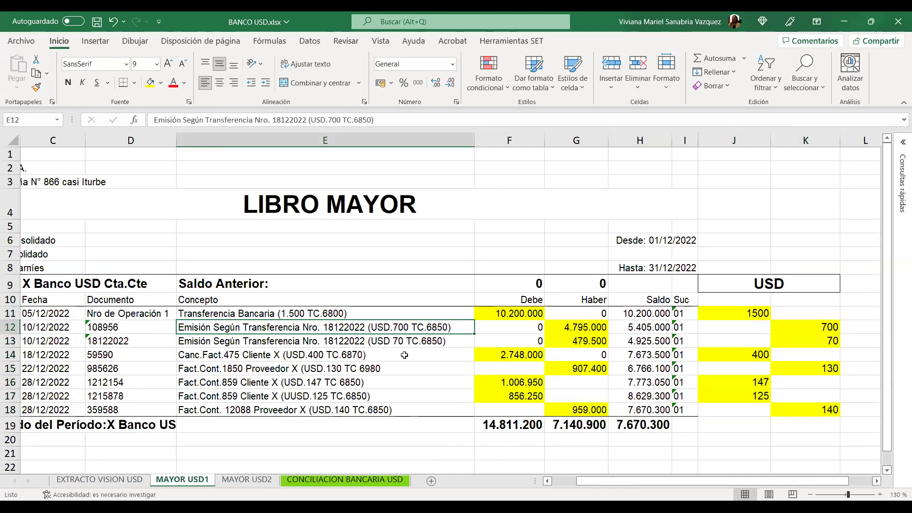
click(245, 480)
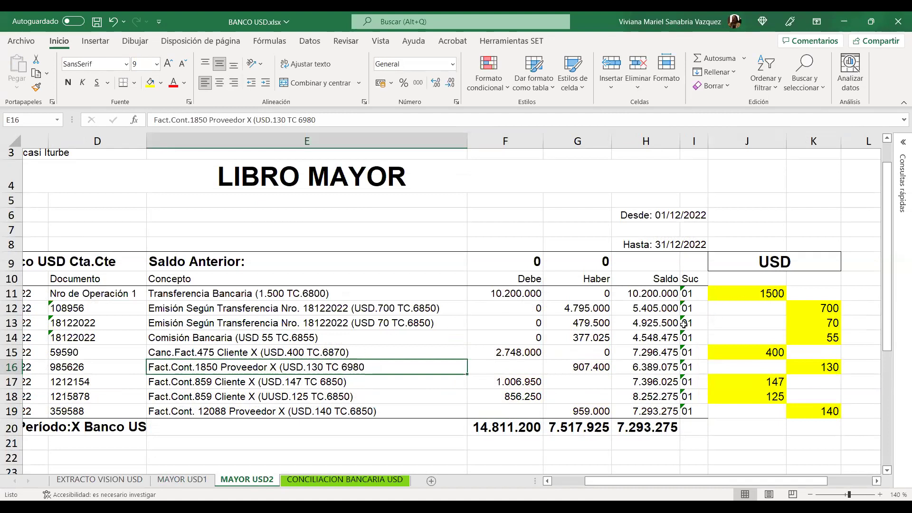
click(301, 429)
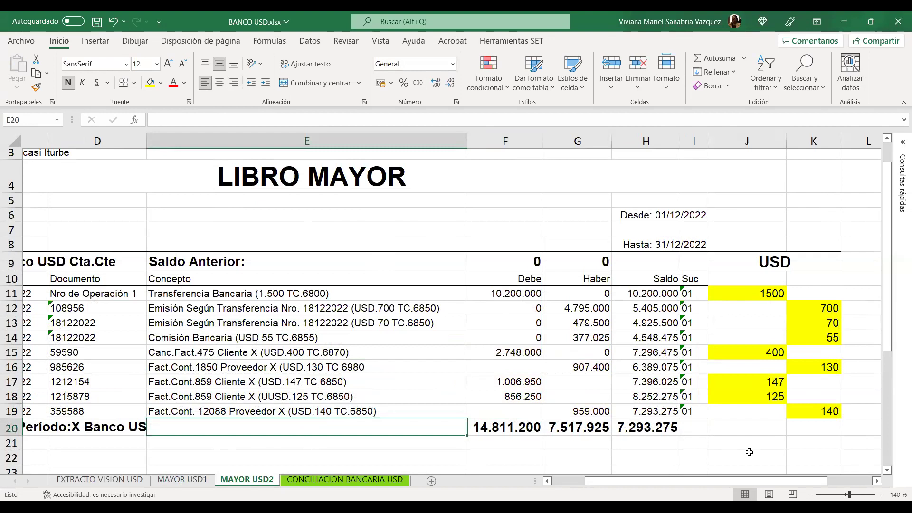
Total the first USD column in J20 with =SUMA(J11:J19) and extend the sum to K20.
click(742, 426)
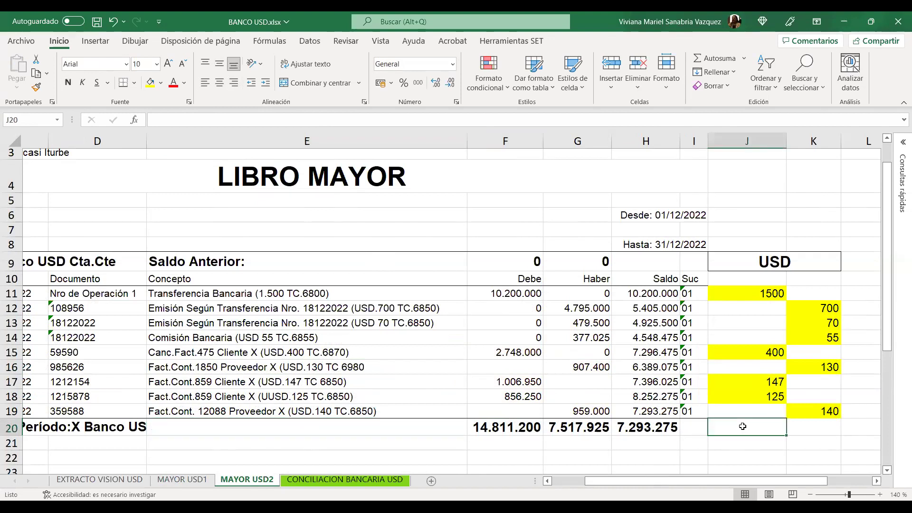
click(703, 58)
drag(750, 295, 752, 304)
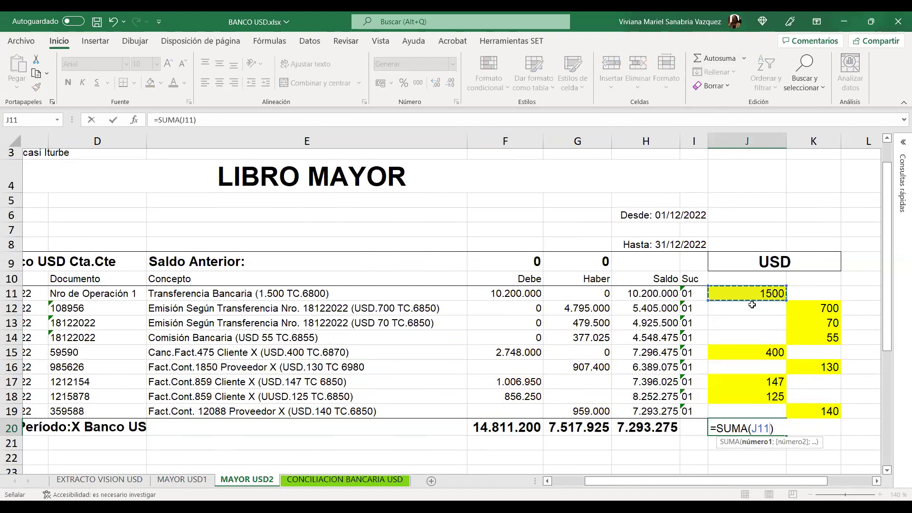
shift+click(771, 409)
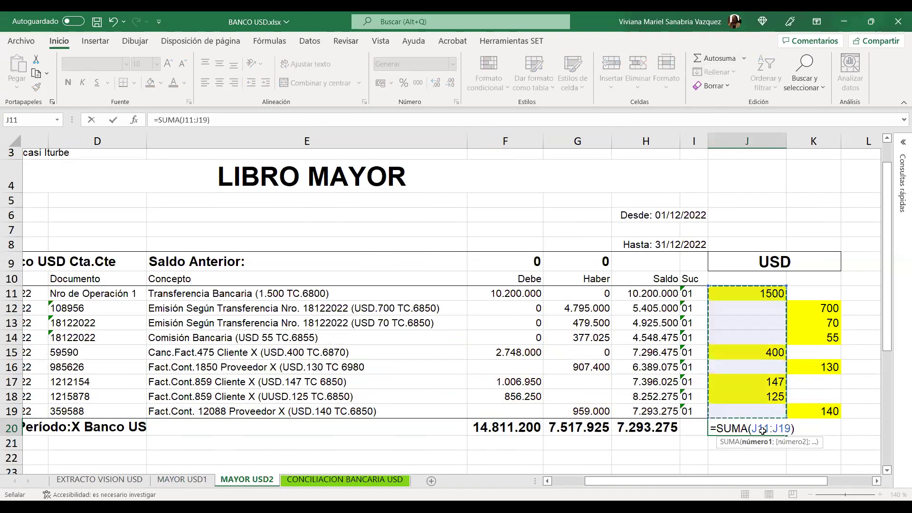
key(ctrl+Return)
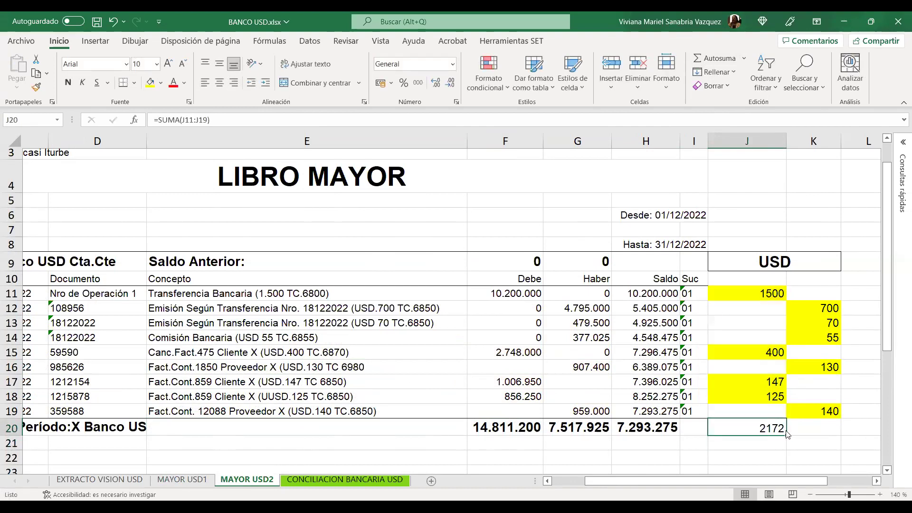
drag(787, 434, 812, 430)
Calculate the USD balance in L20 with the formula +J20-K20.
key(Right)
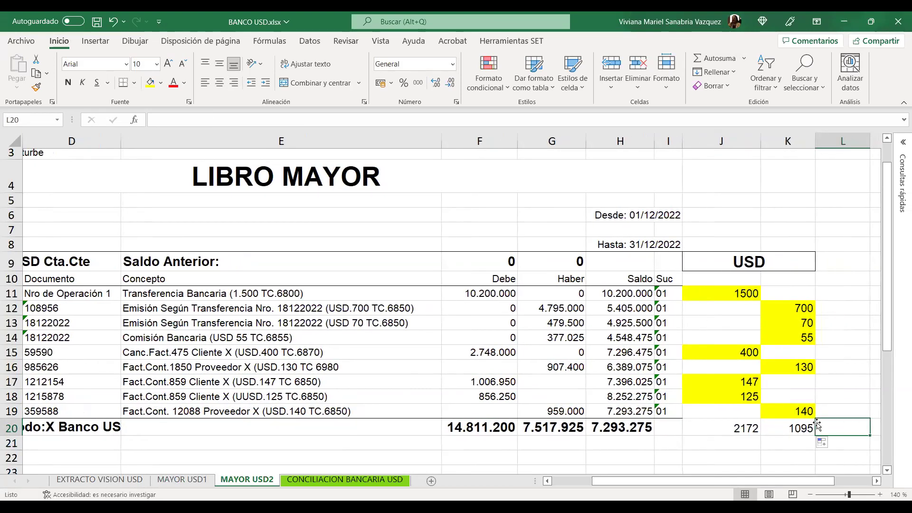
text(+)
click(746, 430)
text(-)
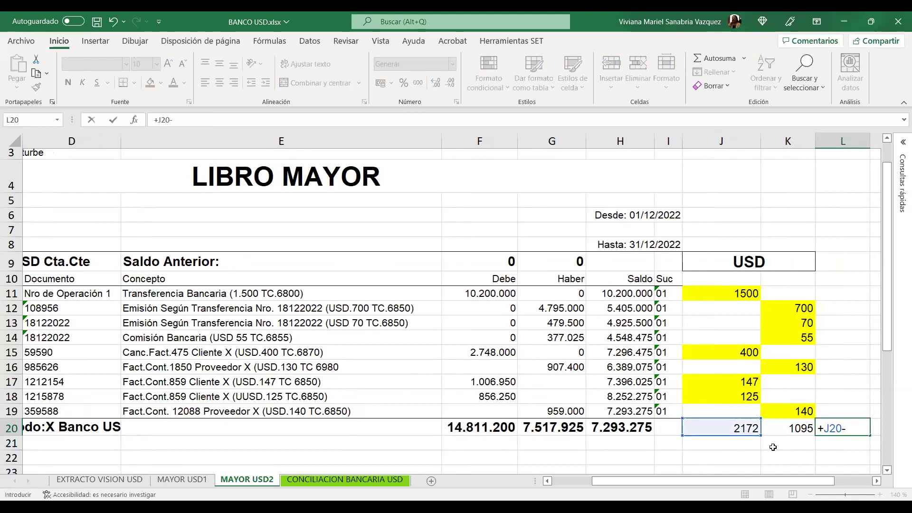
click(780, 427)
key(Return)
key(Up)
Format the USD totals J20:L20 as Número with two decimals and the thousands separator.
drag(770, 428, 829, 428)
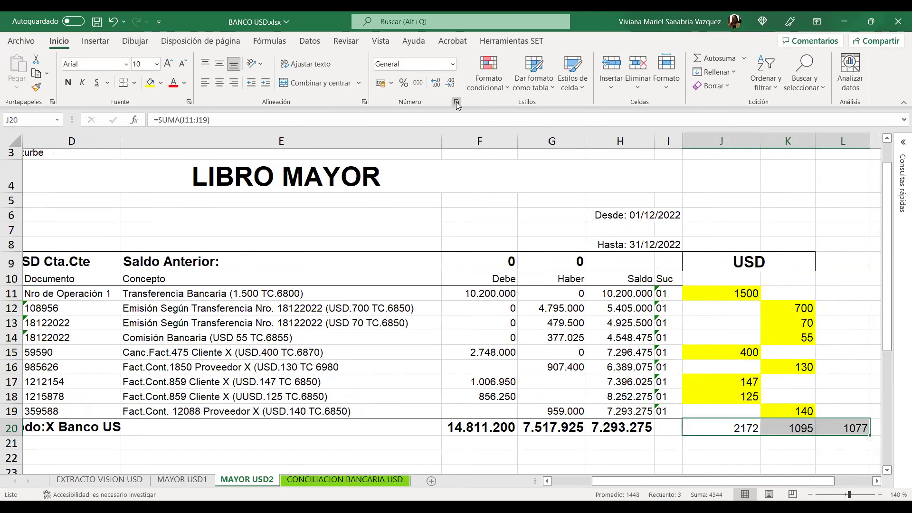
key(ctrl+1)
click(233, 196)
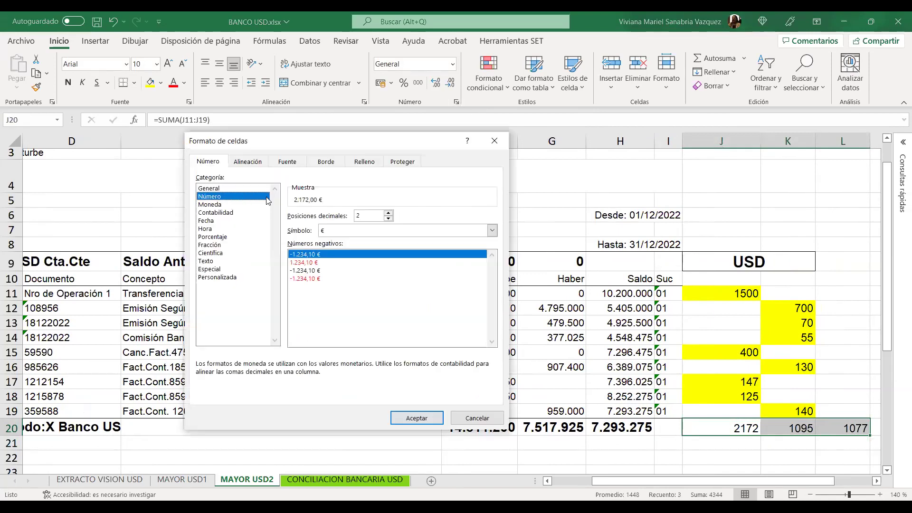
click(360, 232)
click(416, 418)
click(772, 459)
Compare the USD totals and balance in row 20 of MAYOR USD2 with the EXTRACTO VISION USD summary and final Saldo.
click(841, 429)
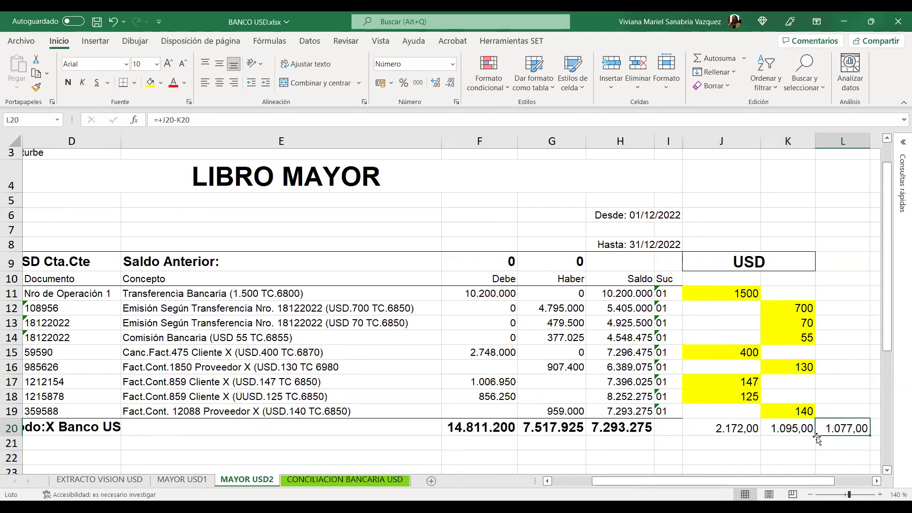
click(811, 448)
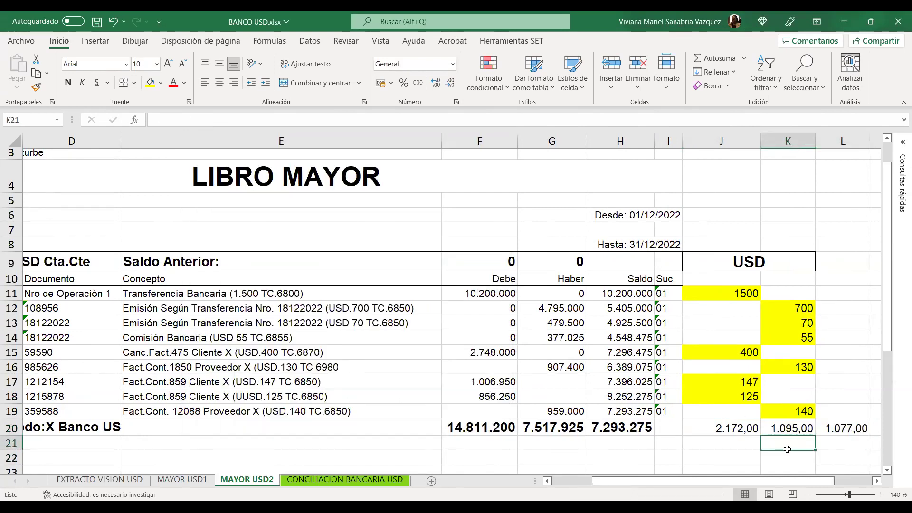
click(622, 409)
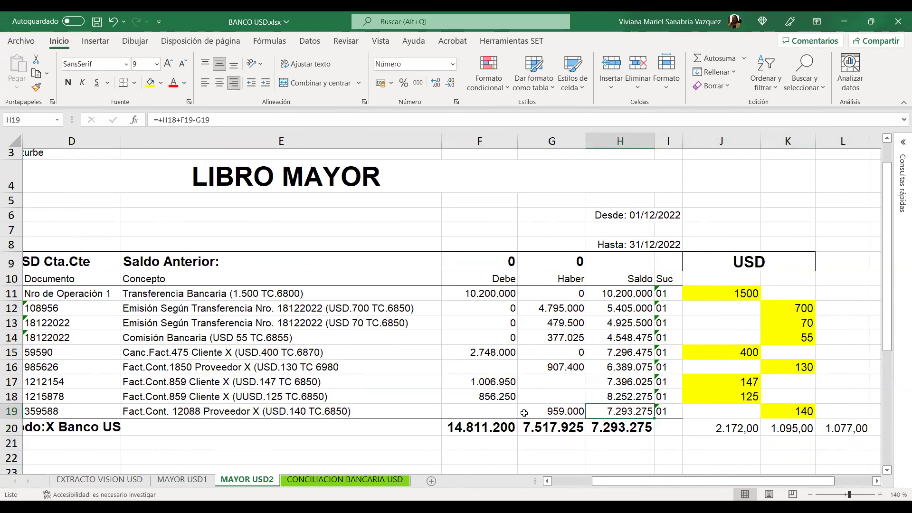
click(130, 481)
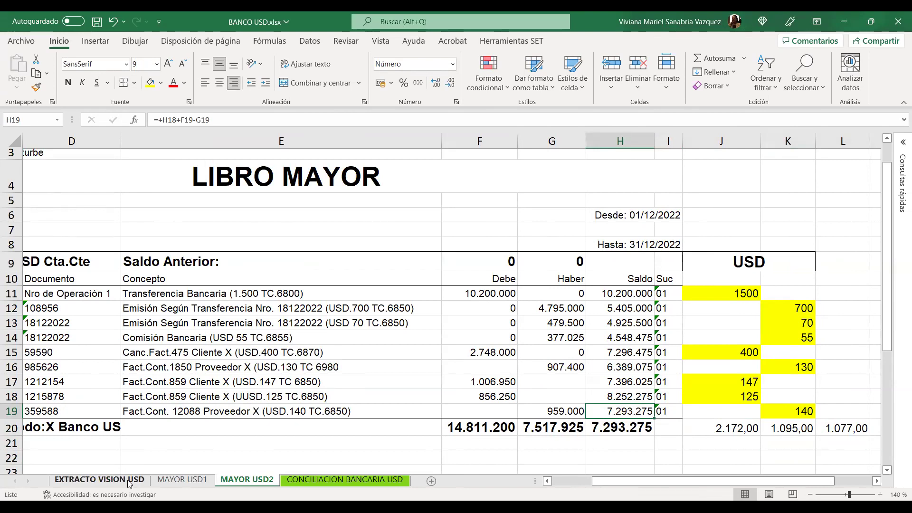
scroll(452, 342, down, 2)
click(499, 316)
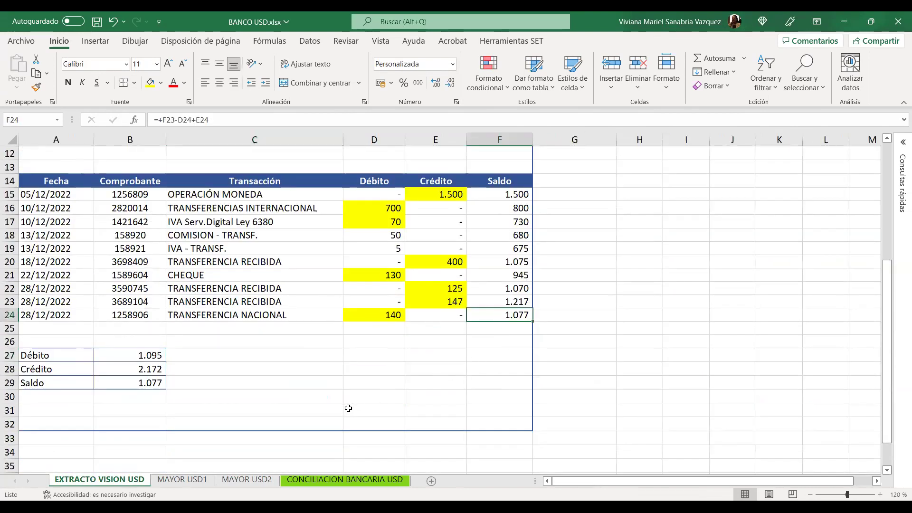
click(259, 480)
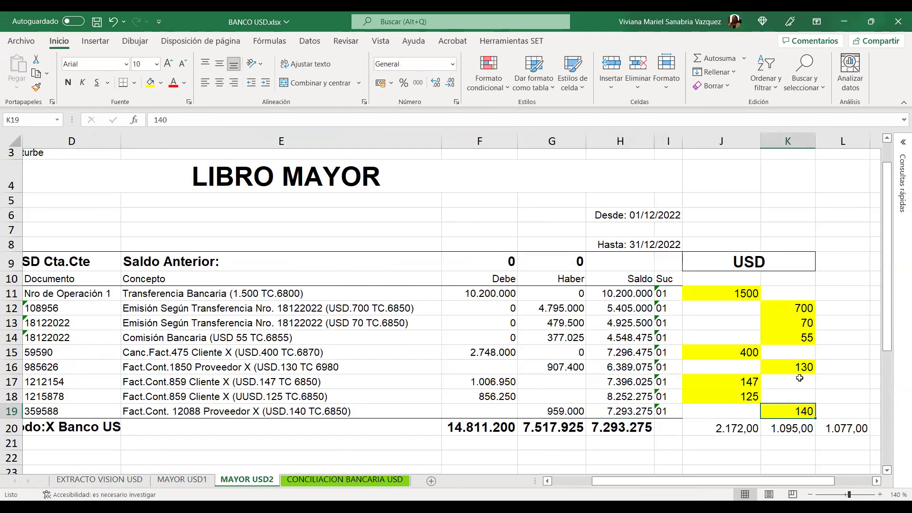
scroll(799, 375, down, 1)
scroll(627, 354, up, 2)
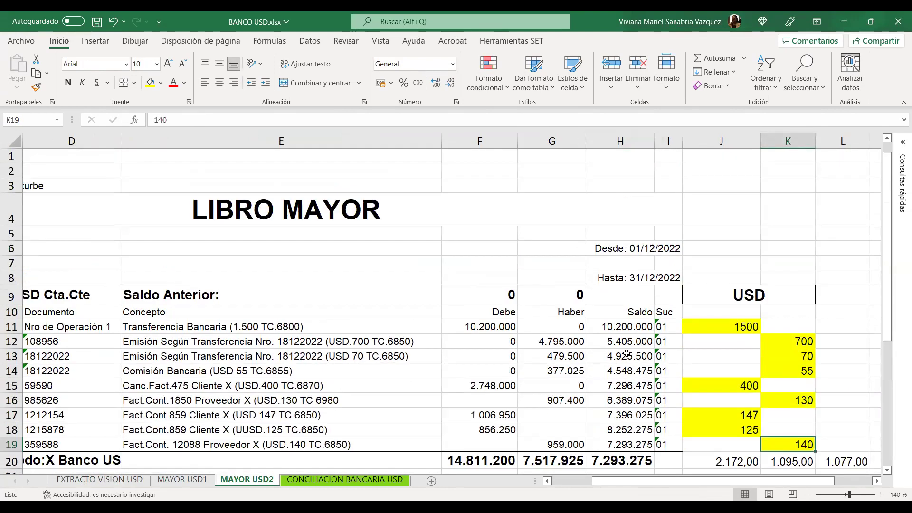
click(523, 355)
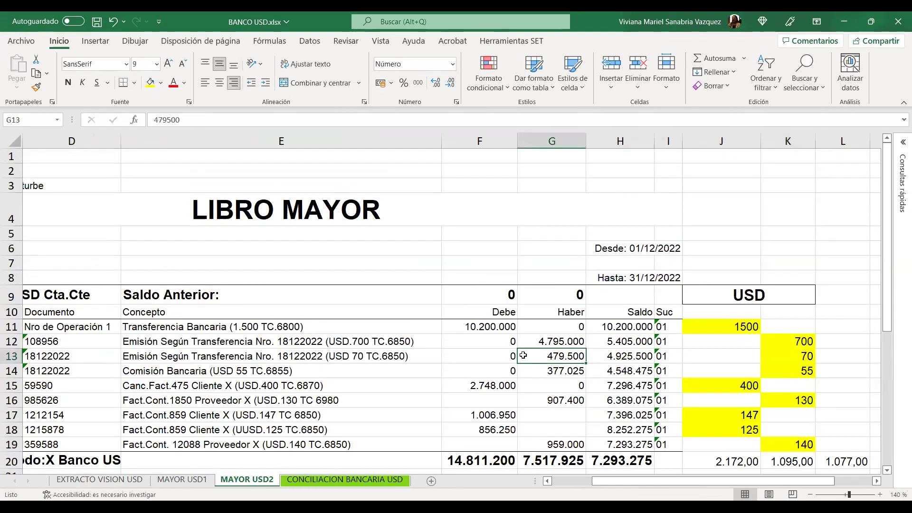
scroll(554, 336, down, 2)
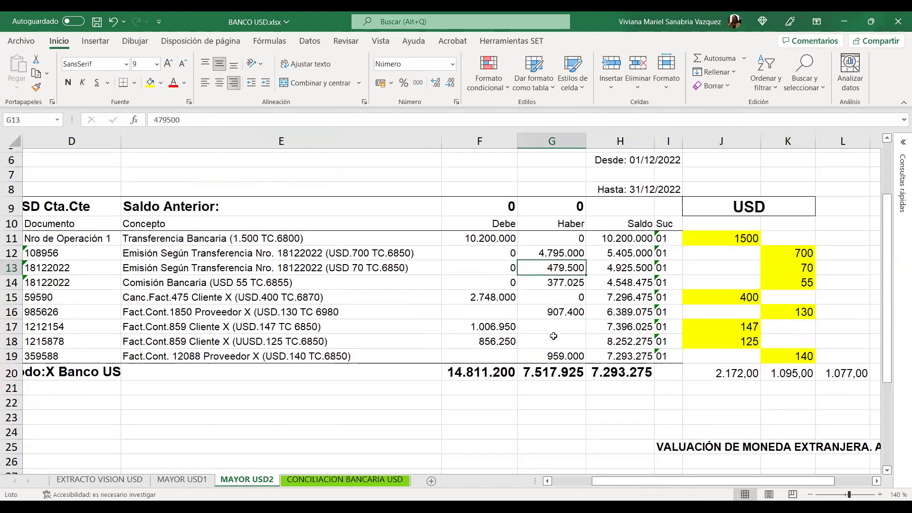
click(646, 434)
scroll(156, 339, up, 1)
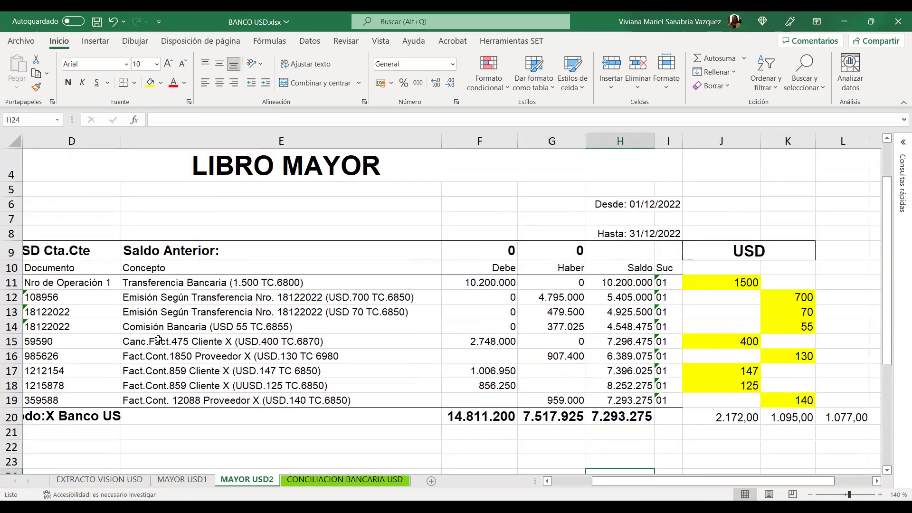
Examine the VALUACIÓN DE MONEDA EXTRANJERA block in MAYOR USD2, including its heading, TC rate and 31/12/2022 date.
scroll(156, 339, up, 1)
click(470, 430)
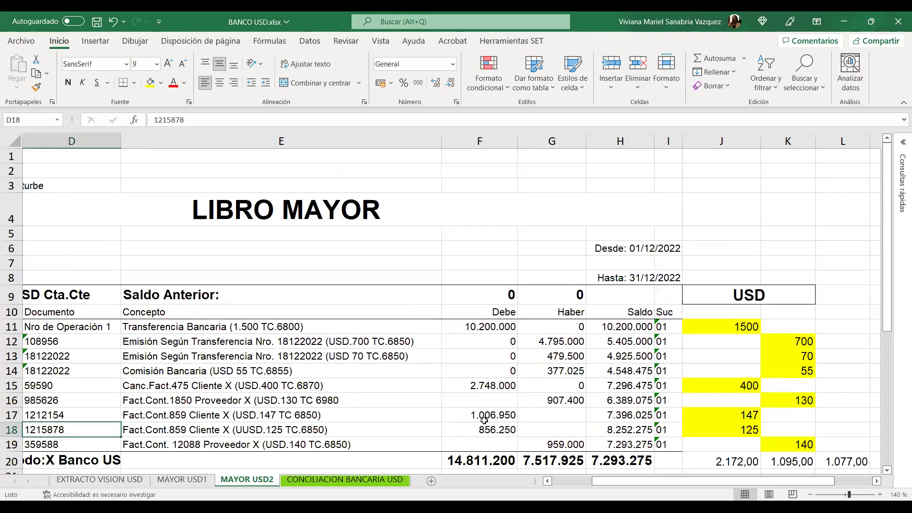
key(Home)
scroll(675, 423, down, 4)
click(675, 424)
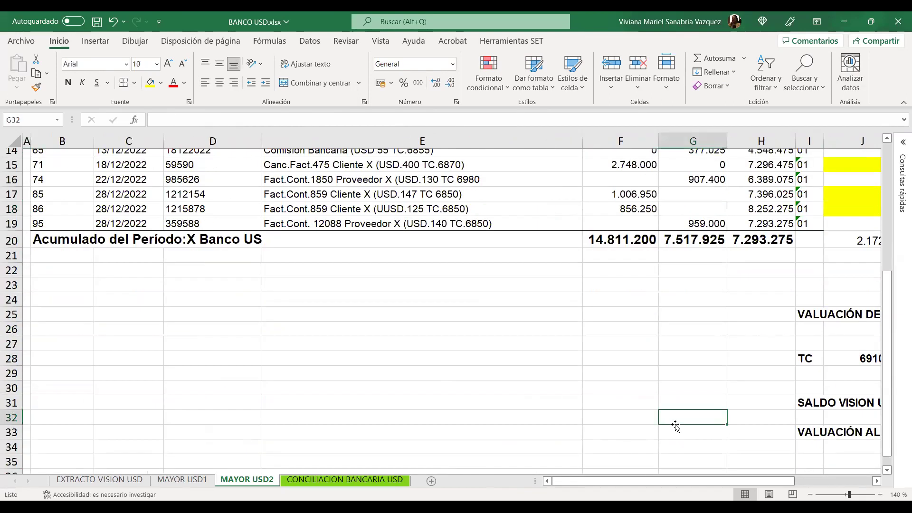
key(Right)
key(Right)
key(Right)
key(Right)
key(Right)
key(Right)
key(Right)
key(Right)
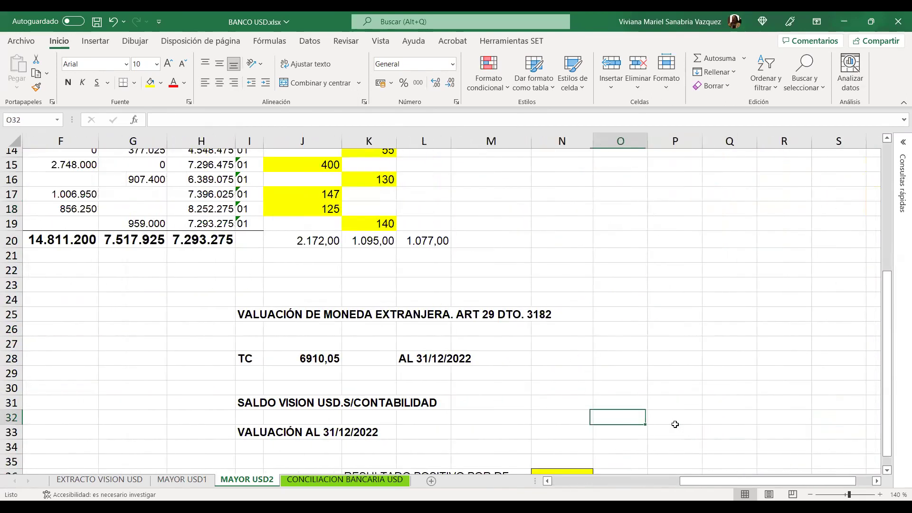
click(518, 315)
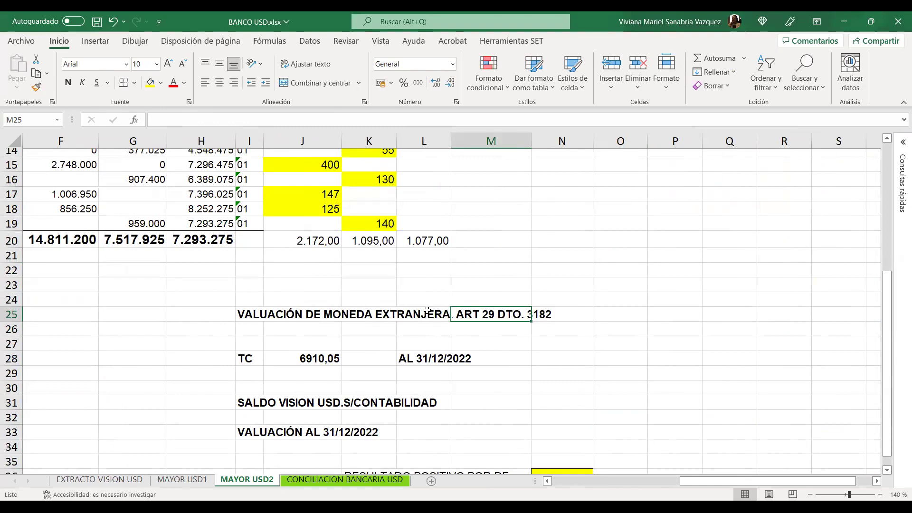
click(248, 360)
click(305, 369)
click(249, 364)
click(311, 348)
click(408, 362)
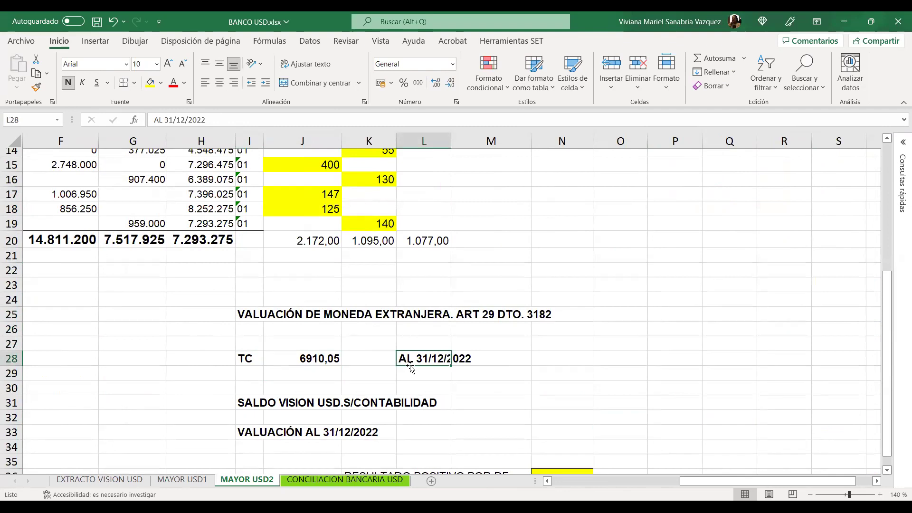
key(Left)
key(Left)
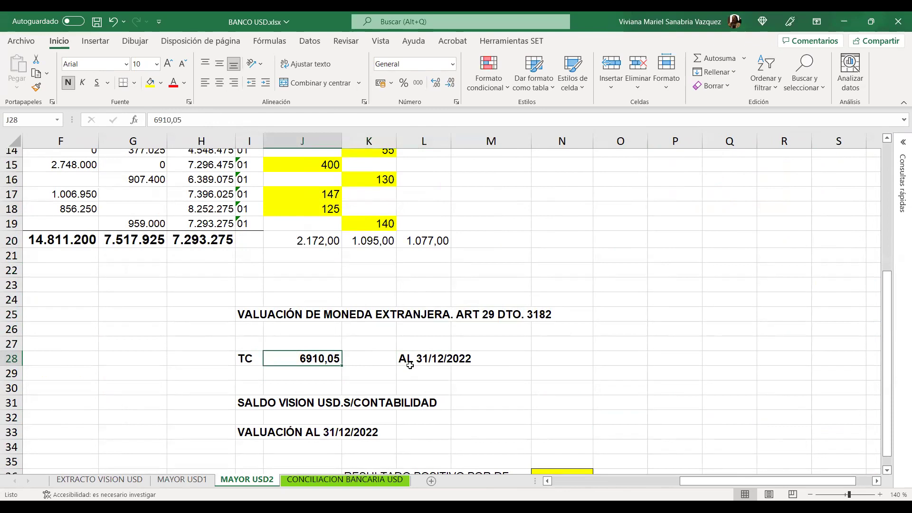
Fill the SALDO VISION USD.S/CONTABILIDAD amount in N31 with the formula +H20.
click(474, 408)
click(566, 398)
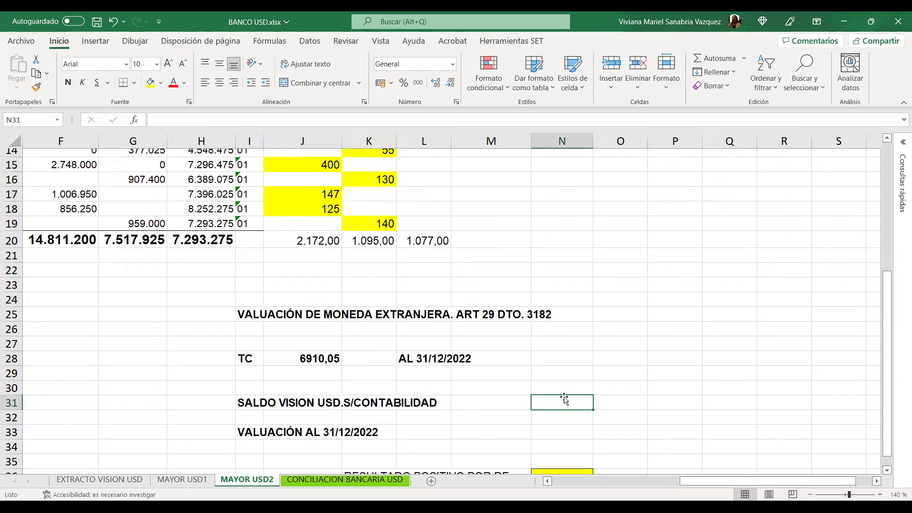
click(248, 404)
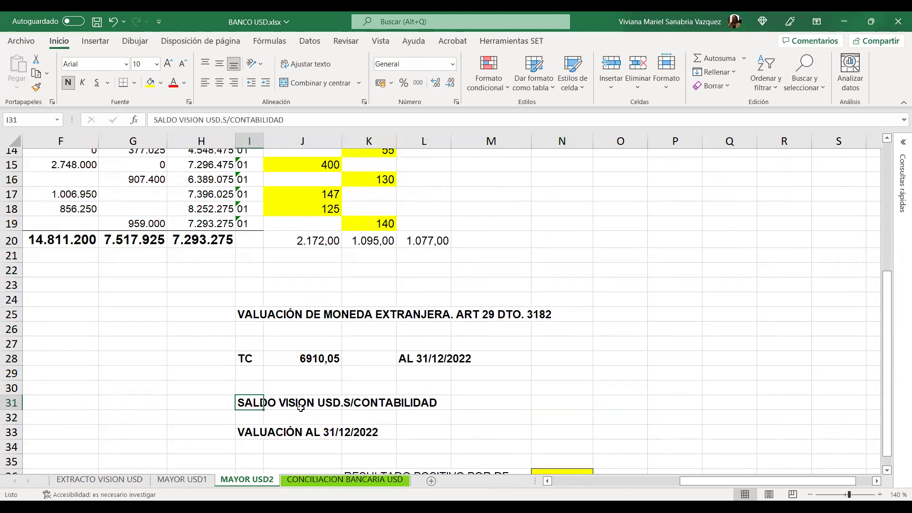
click(349, 413)
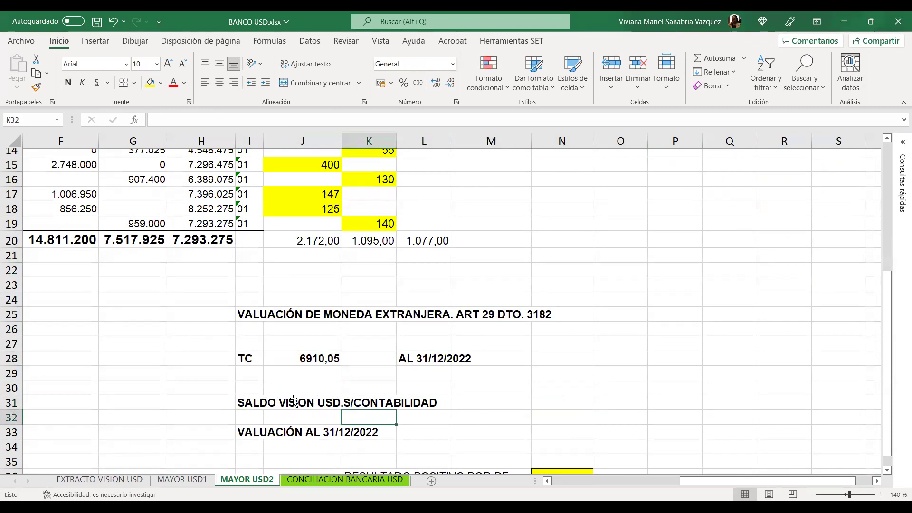
click(292, 402)
click(580, 405)
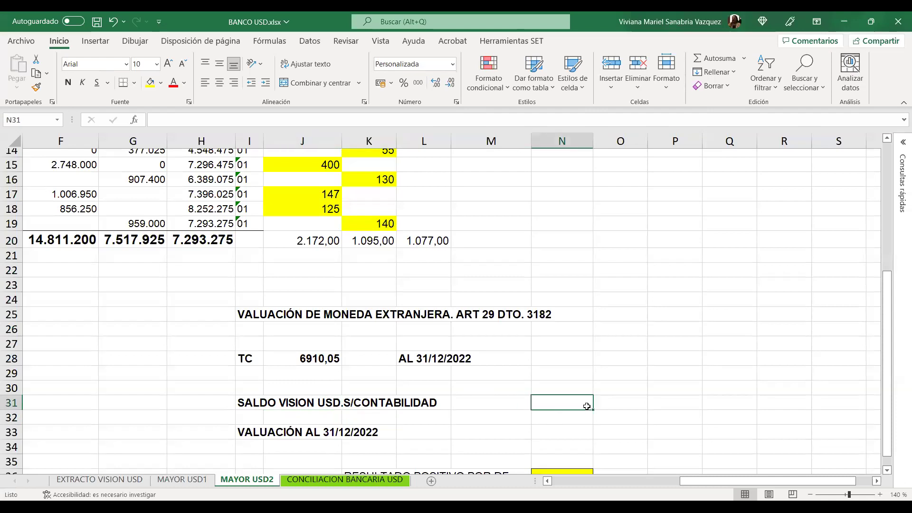
text(+)
click(201, 227)
click(186, 244)
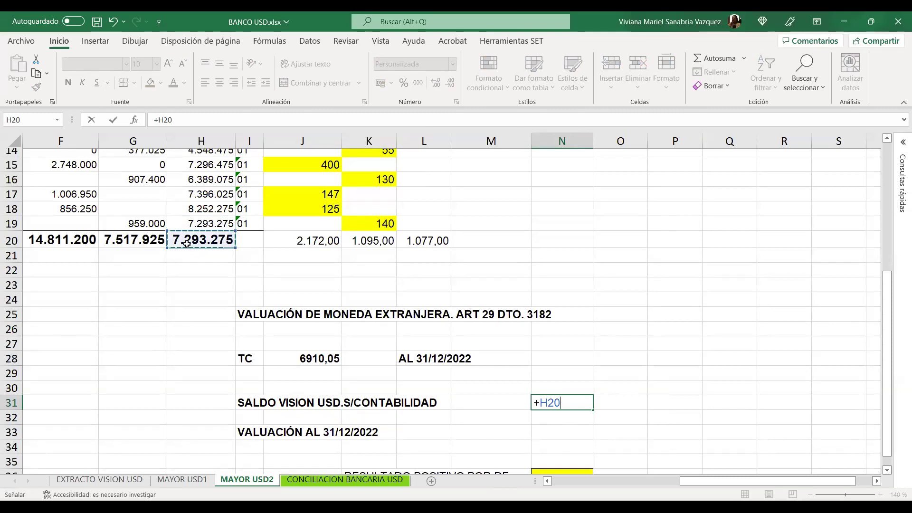
key(Return)
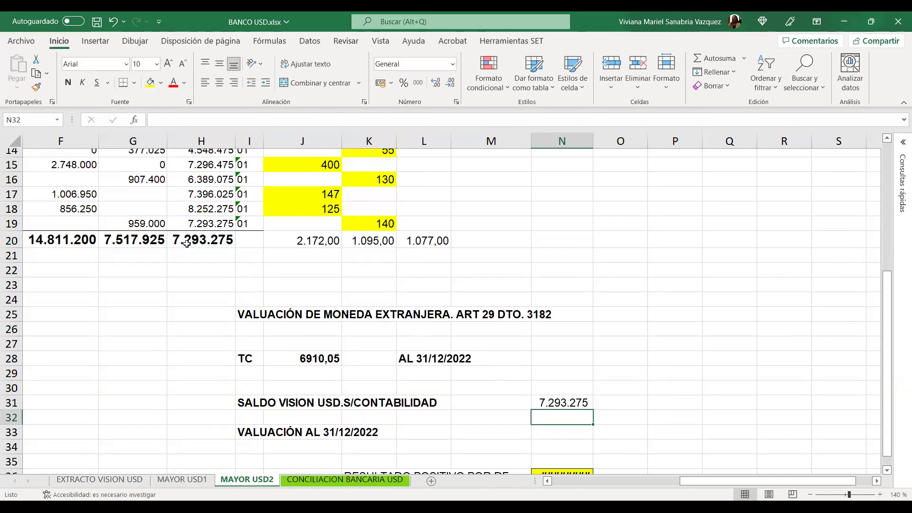
Calculate the VALUACIÓN AL 31/12/2022 in N33 by multiplying the USD balance by the exchange rate, +L20*J28.
key(Down)
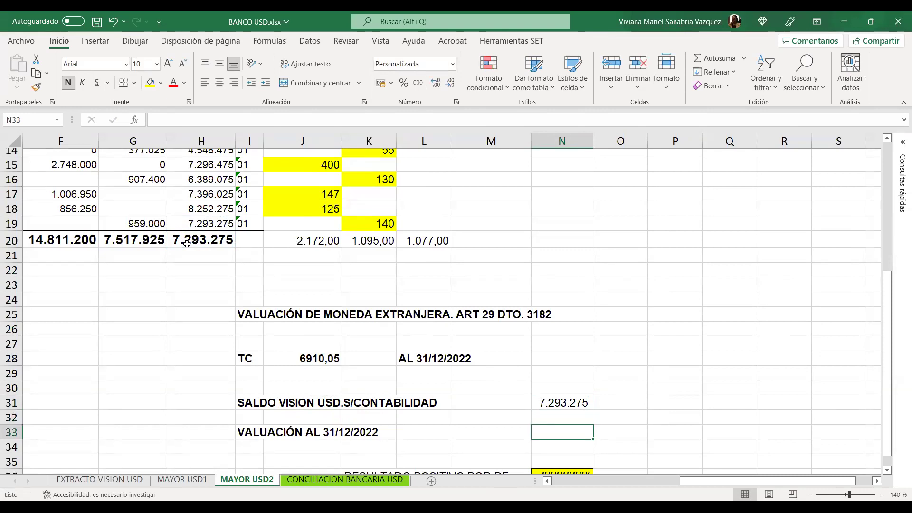
text(+)
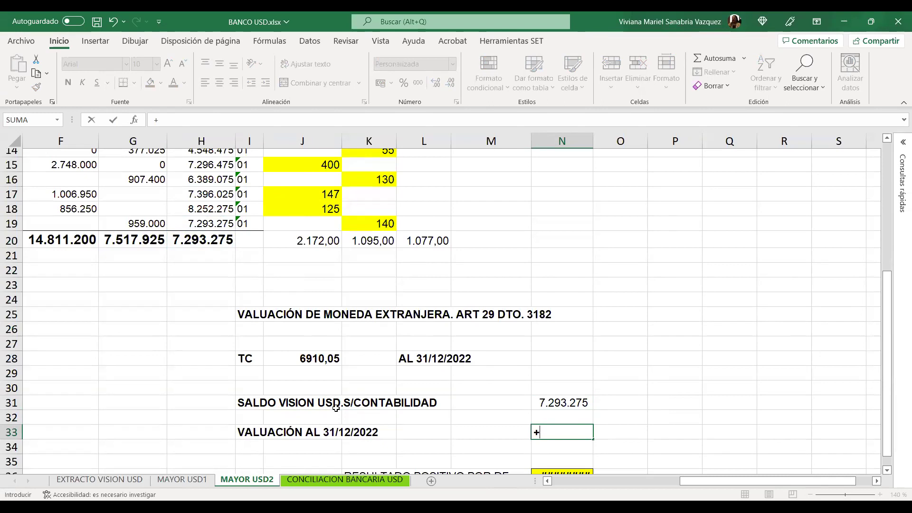
click(418, 236)
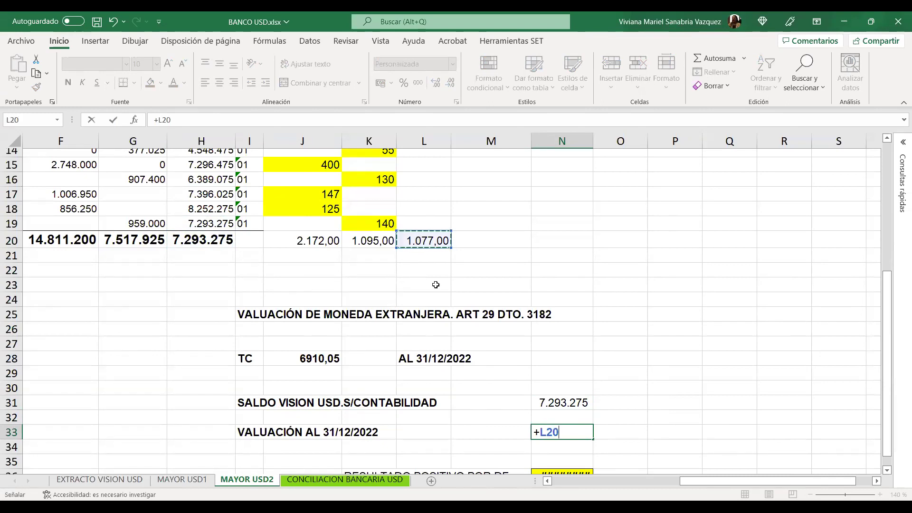
text(*)
click(317, 357)
key(Return)
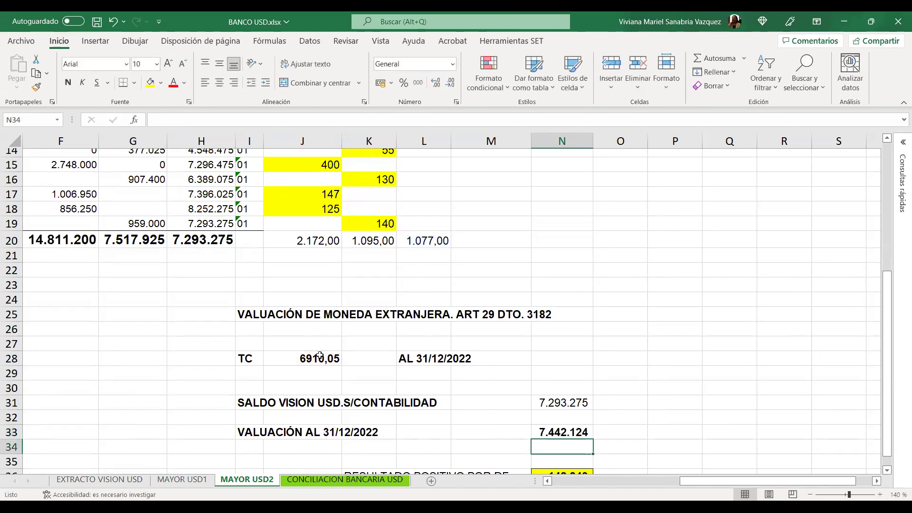
Review the RESULTADO POSITIVO POR DF amount and its formula in N36 against the valuation in N33.
key(Down)
scroll(543, 346, down, 2)
key(Right)
click(543, 346)
click(589, 362)
click(588, 391)
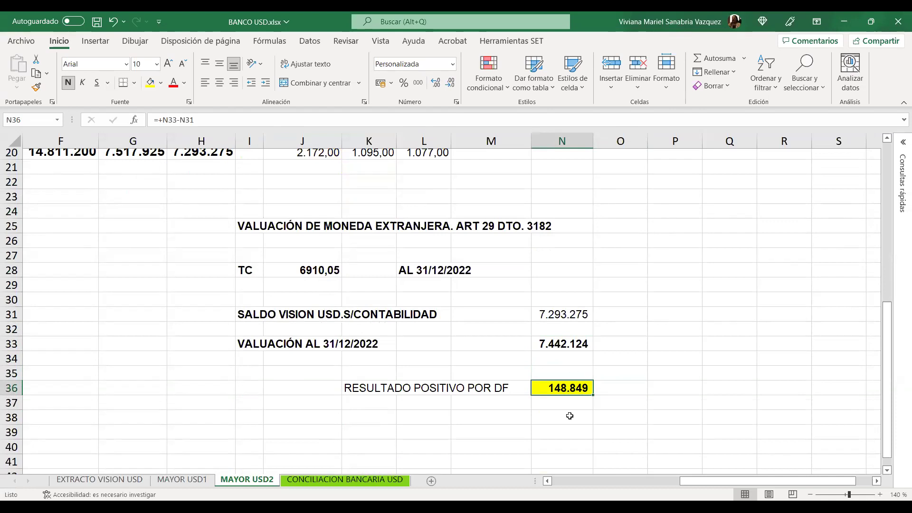
scroll(570, 417, down, 1)
click(568, 416)
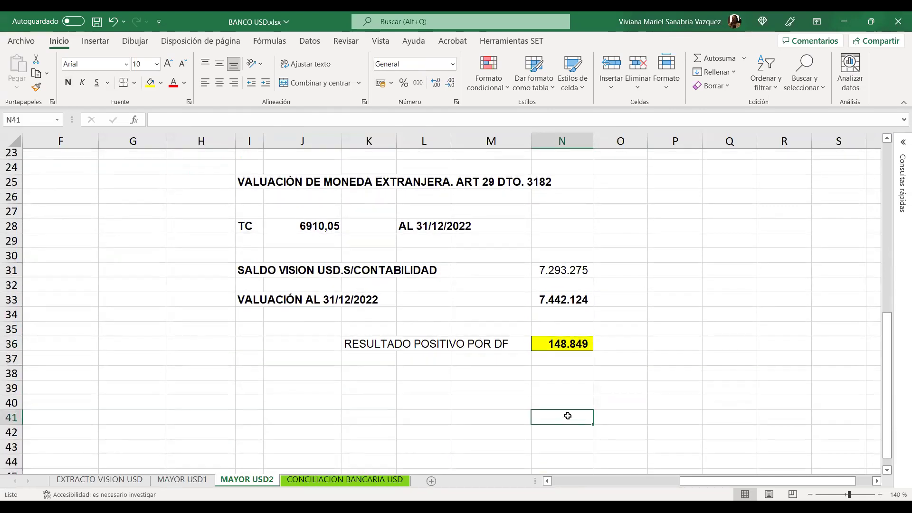
click(413, 395)
click(385, 391)
click(557, 343)
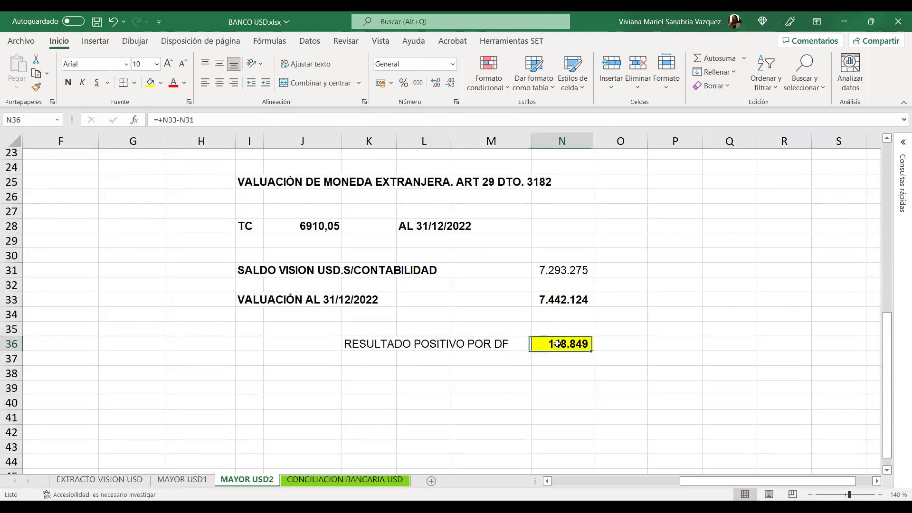
Enter the debit account BANCO USD CTA CTE in K39 for the exchange difference entry.
click(353, 390)
text(b)
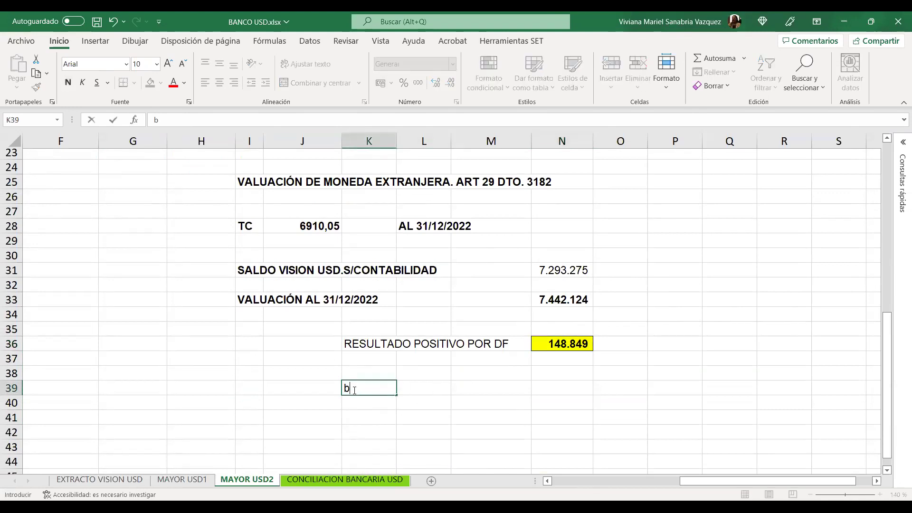
text(BANO)
key(BackSpace)
text(CO)
text( USD CTA)
text( CTE)
key(BackSpace)
text(TE)
key(Return)
Enter the credit account RESULTADO POR DIFERENCIA DE CAMBIO POSITIVA in L40.
key(Right)
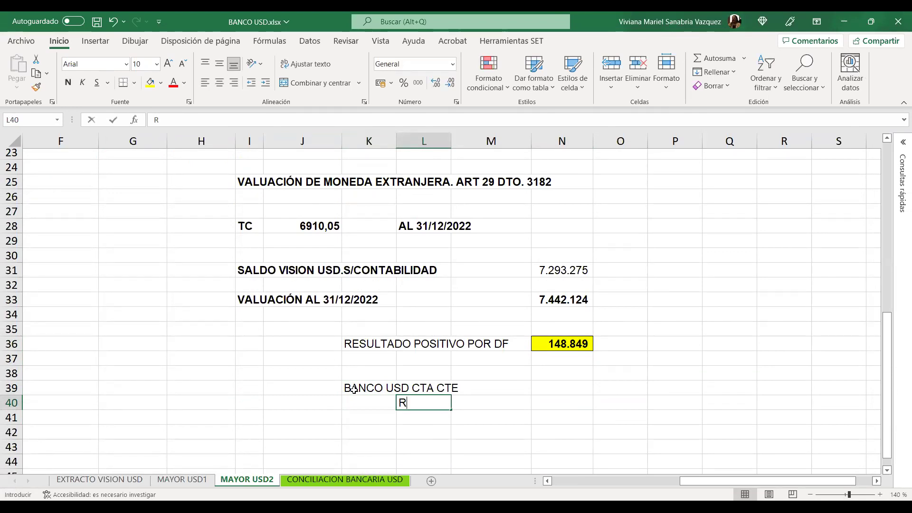
text(RE)
key(BackSpace)
key(BackSpace)
text(DIF)
key(BackSpace)
key(BackSpace)
key(BackSpace)
text(RESULTADO POR DIFERENCIA DE CAMBIO POSITIVA)
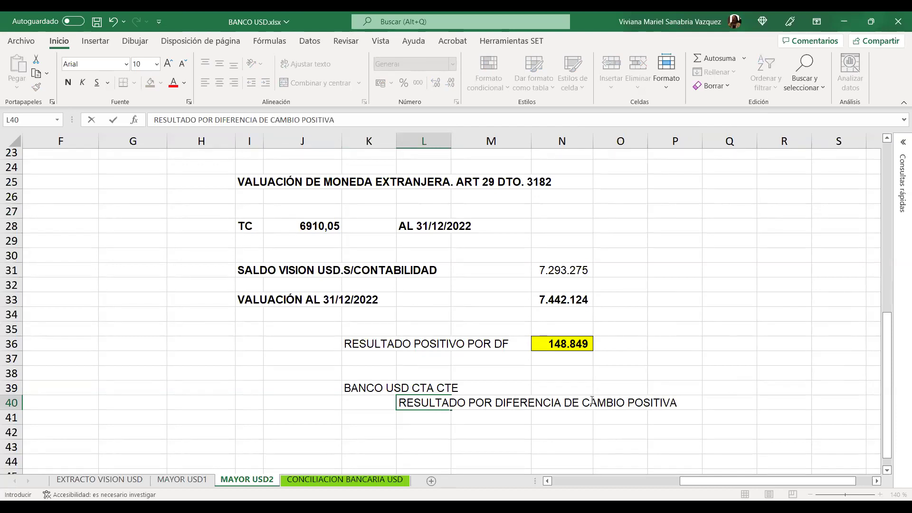
Fill the entry's debit amount in O39 with +N36 and its credit amount in Q40 with +O39.
click(608, 388)
text(+)
click(566, 340)
key(Return)
click(732, 406)
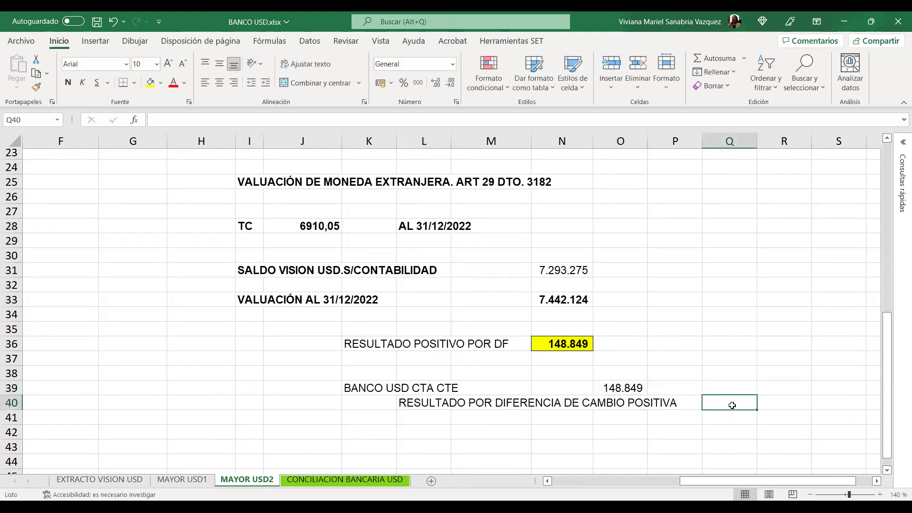
text(+)
click(635, 383)
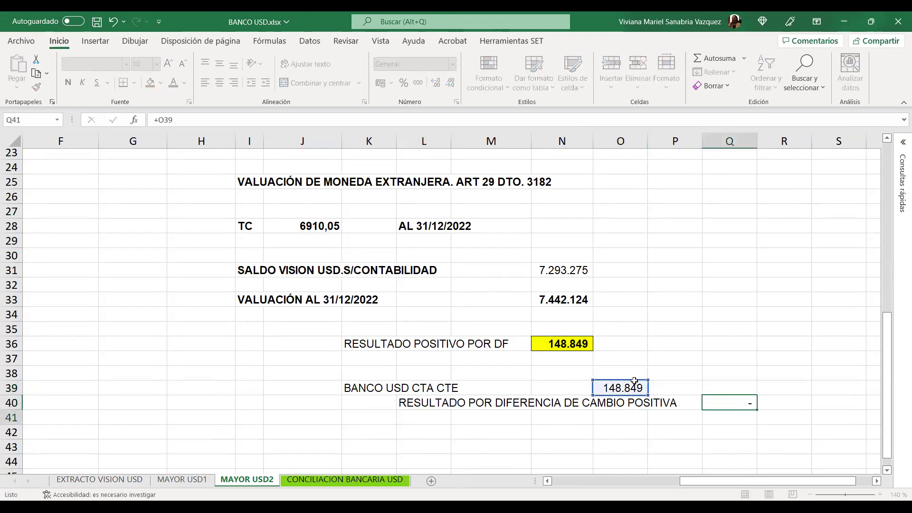
key(Return)
Put an outside border around the journal entry in K39:Q40.
drag(385, 386, 763, 409)
click(137, 88)
click(408, 414)
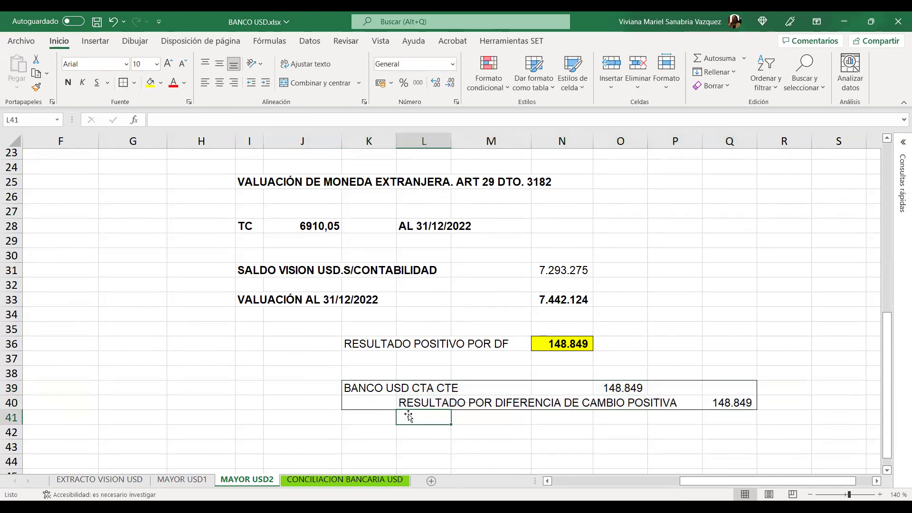
click(393, 434)
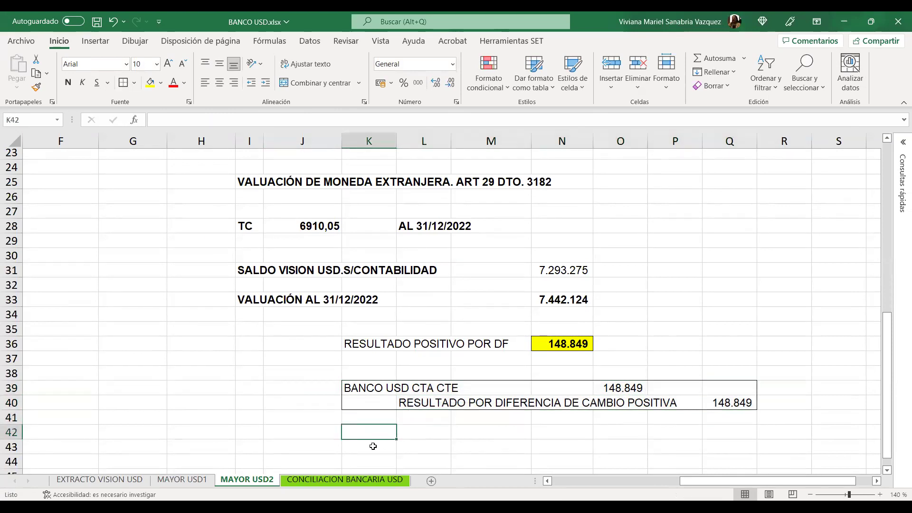
Examine the CONCILIACION BANCARIA USD sheet from SALDO SEGÚN EXTRACTO BANCARIO down to SALDO SEGÚN CONTABILIDAD.
click(346, 480)
scroll(379, 421, up, 11)
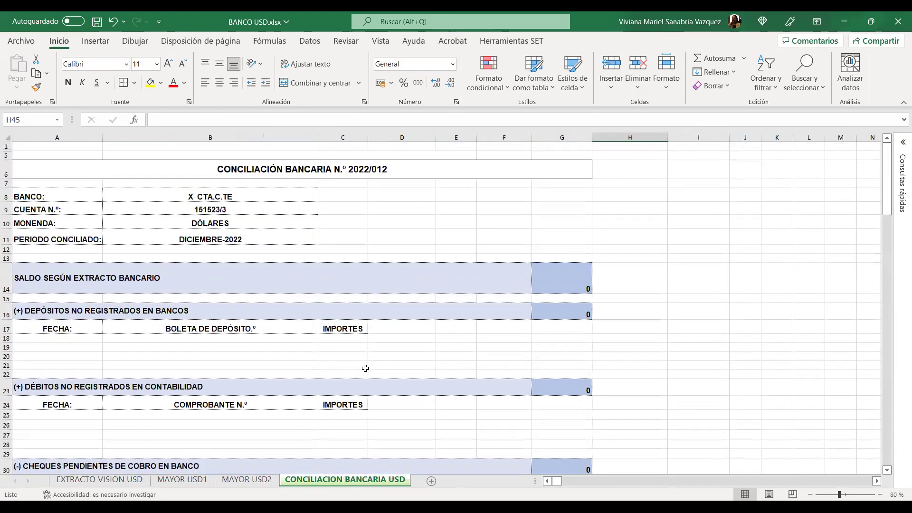
click(365, 368)
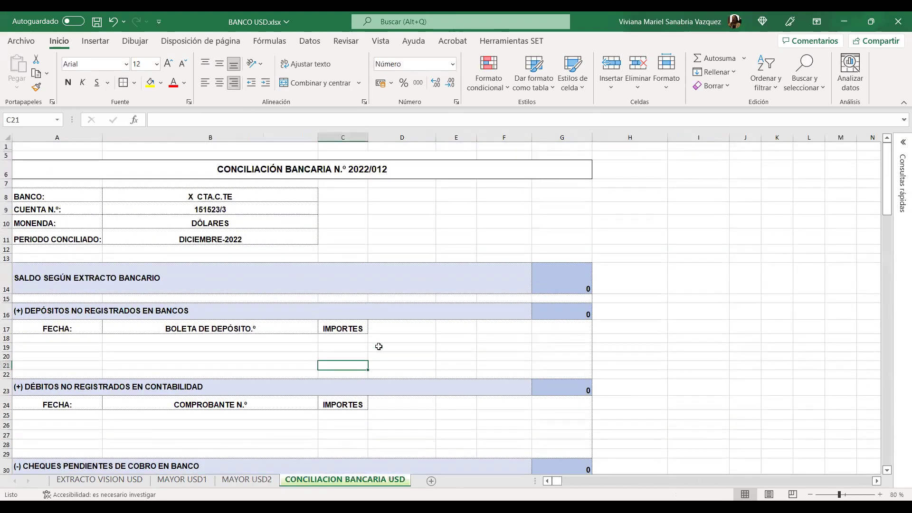
click(77, 276)
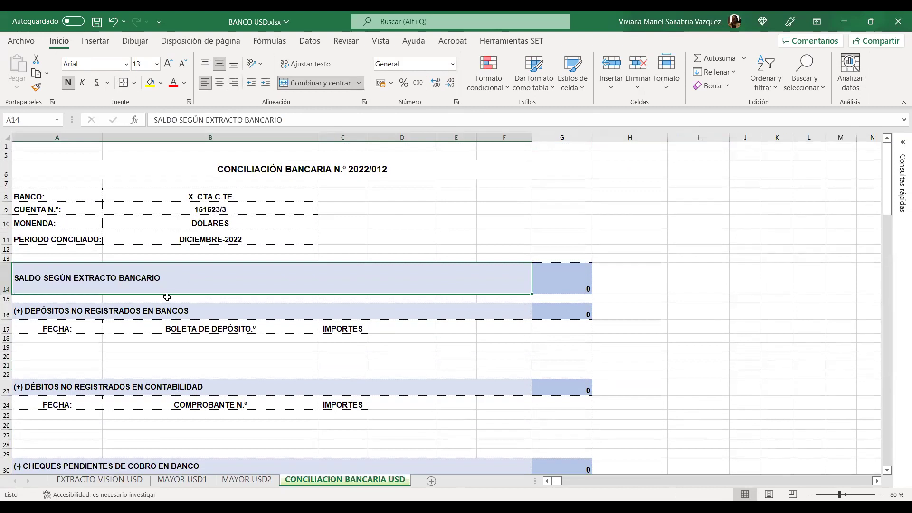
scroll(164, 299, down, 7)
click(159, 400)
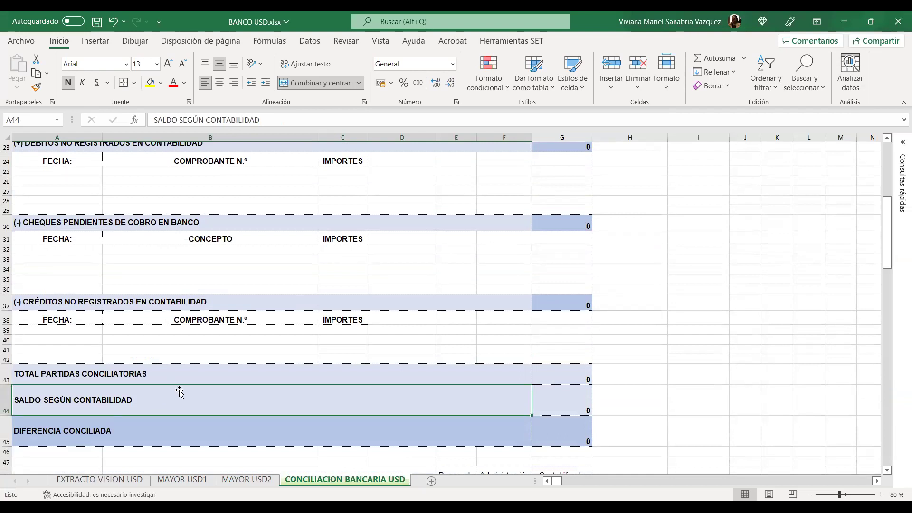
scroll(285, 305, up, 7)
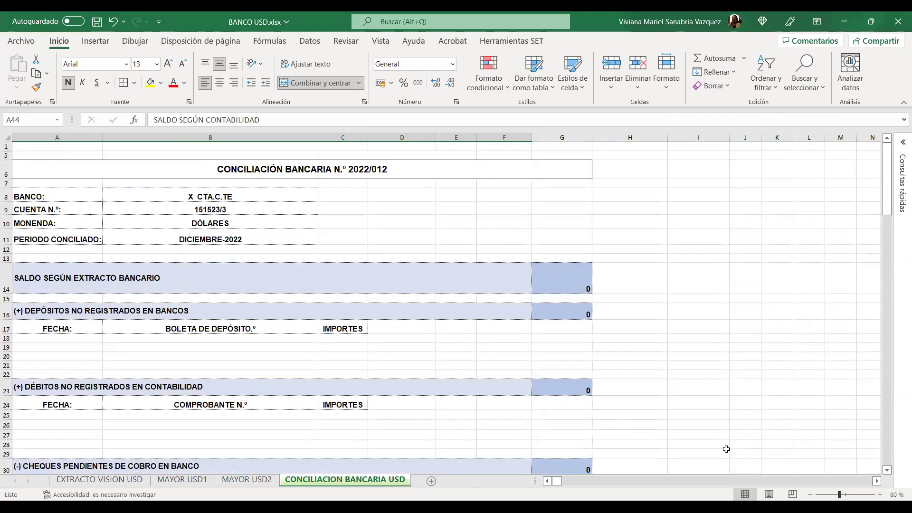
Copy the final statement balance in F24 of EXTRACTO VISION USD into SALDO SEGÚN EXTRACTO BANCARIO in G14 as a value.
click(881, 495)
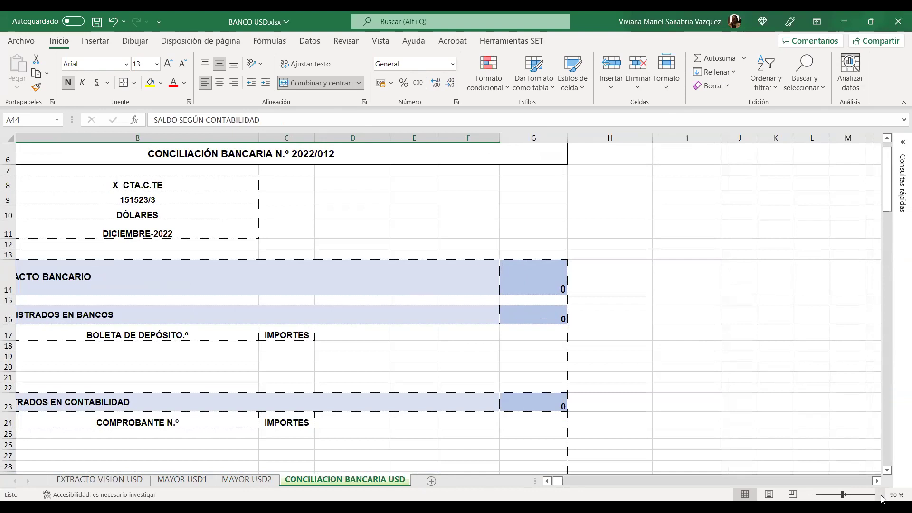
click(880, 494)
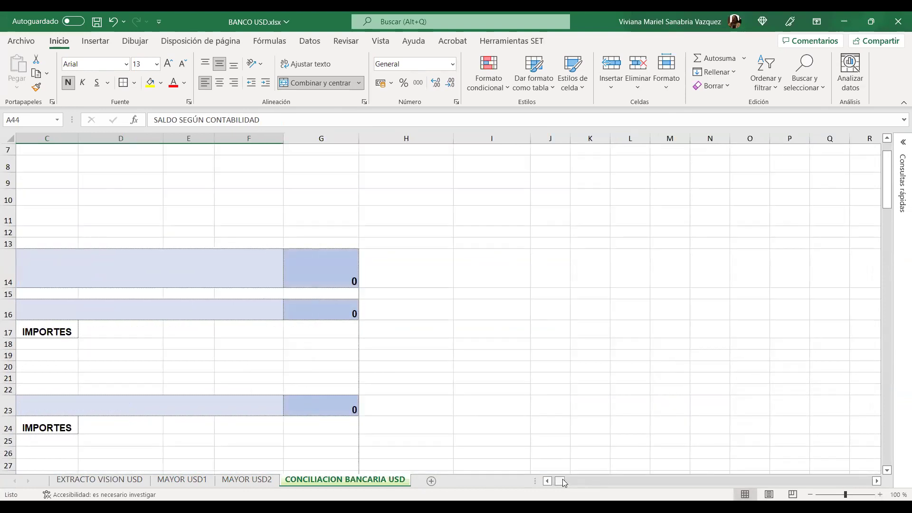
drag(564, 483, 552, 483)
click(694, 272)
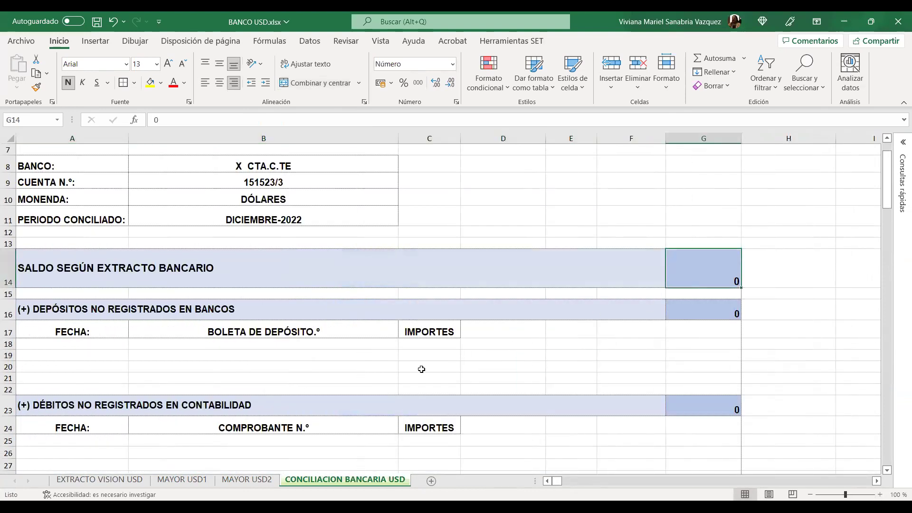
click(137, 479)
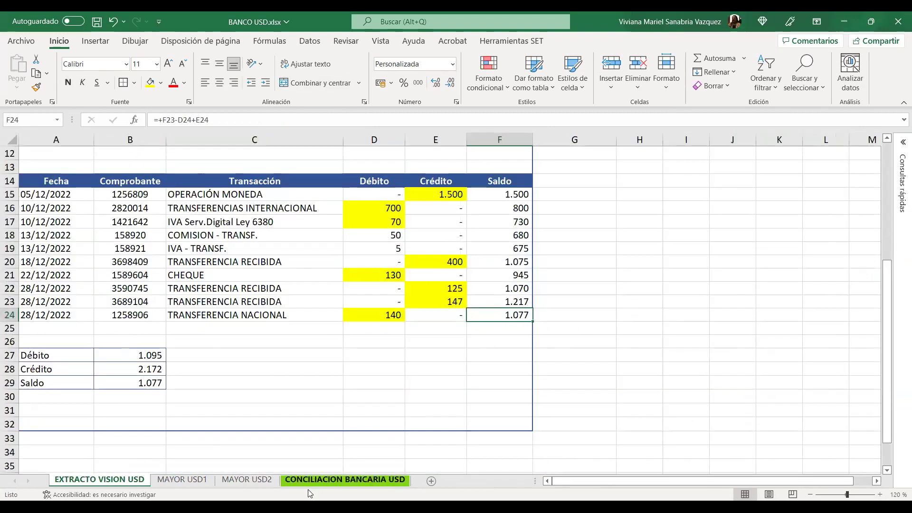
key(ctrl+c)
click(329, 482)
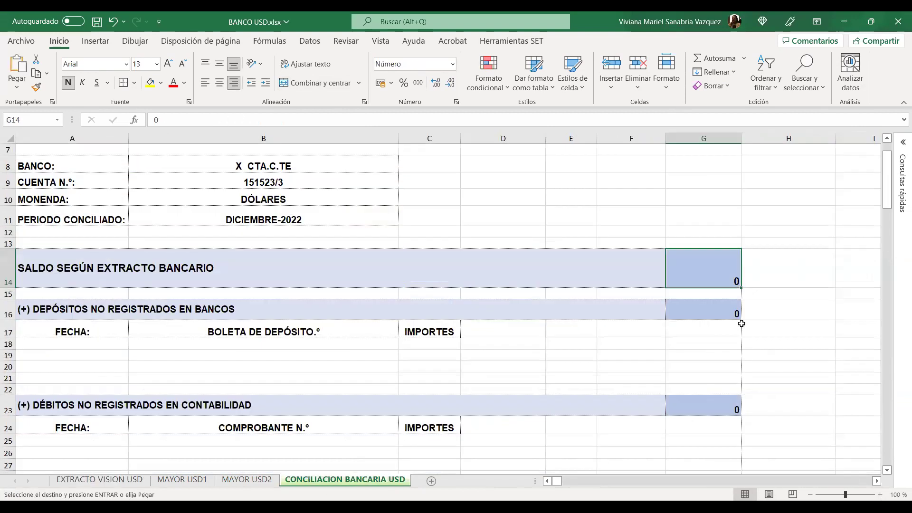
right_click(717, 277)
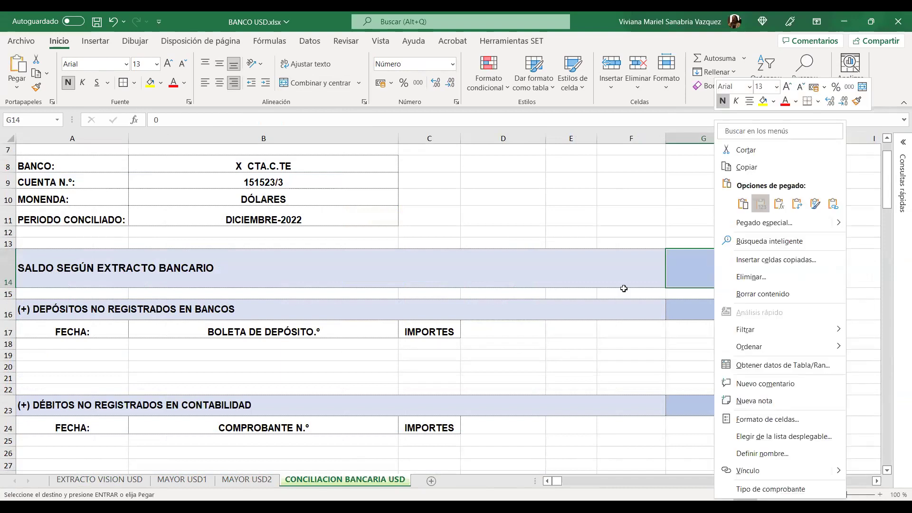
key(v)
Examine the reconciling item sections from DEPÓSITOS NO REGISTRADOS EN BANCOS down to TOTAL PARTIDAS CONCILIATORIAS and SALDO SEGÚN CONTABILIDAD.
click(239, 354)
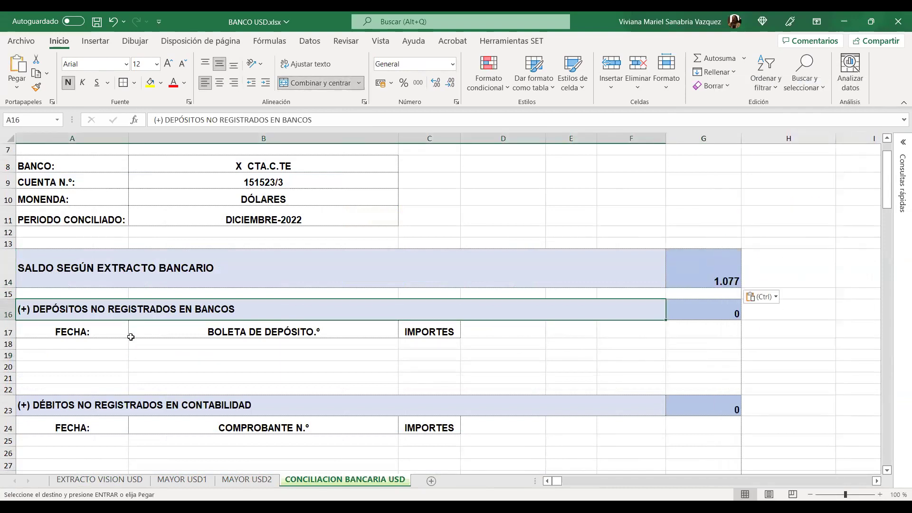
click(132, 314)
scroll(144, 337, down, 3)
click(145, 338)
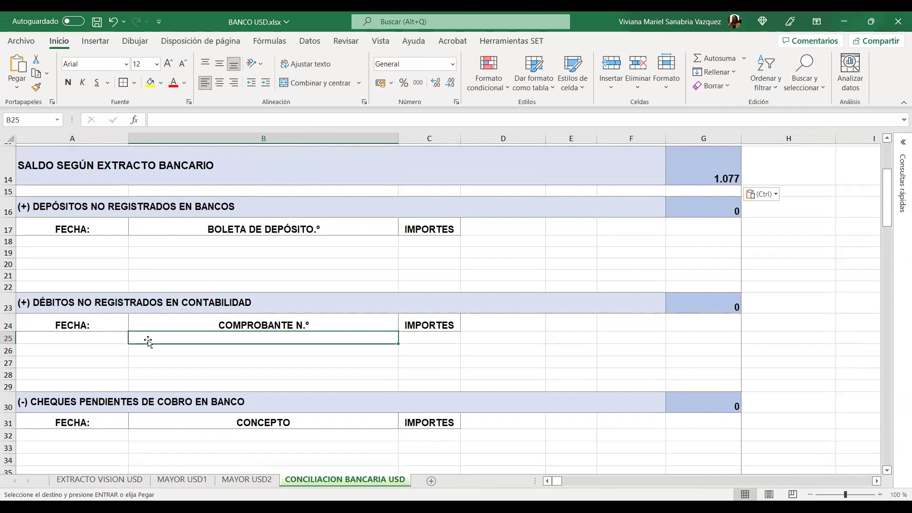
scroll(153, 354, down, 1)
click(155, 366)
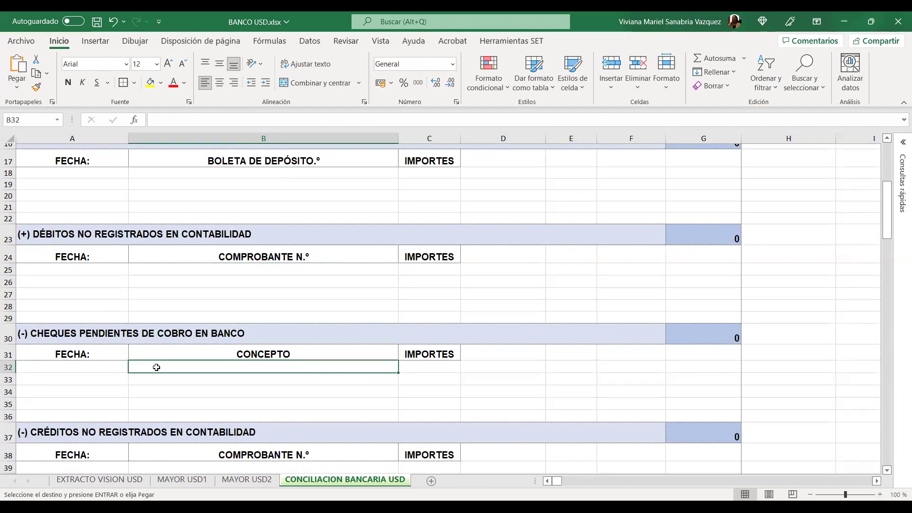
scroll(158, 366, down, 2)
click(186, 411)
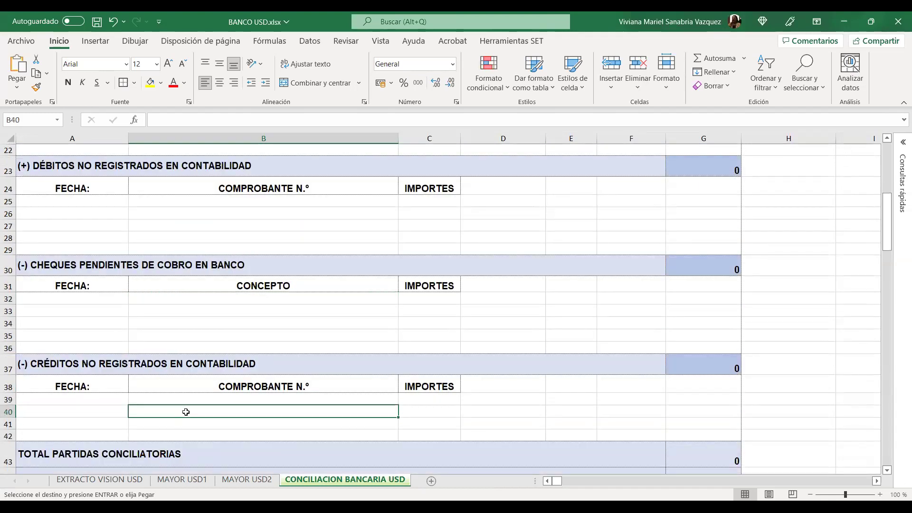
scroll(218, 373, down, 2)
click(272, 377)
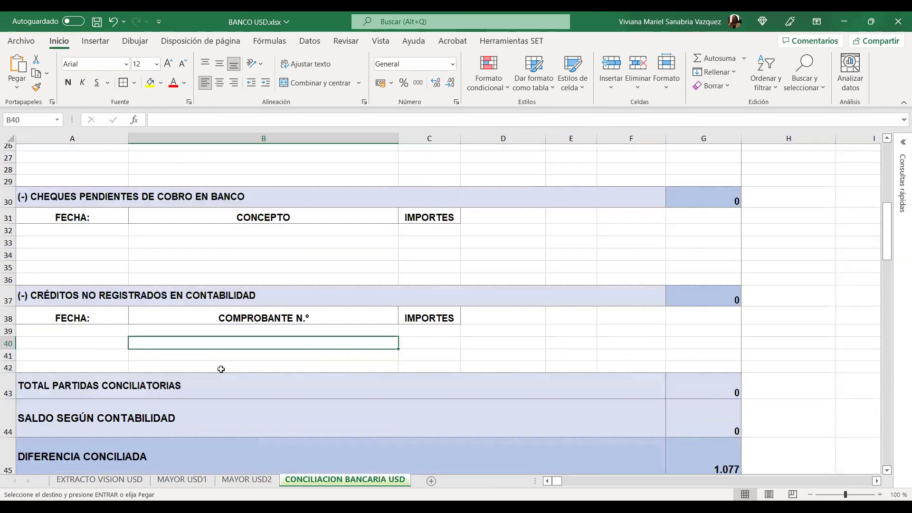
click(724, 400)
click(268, 409)
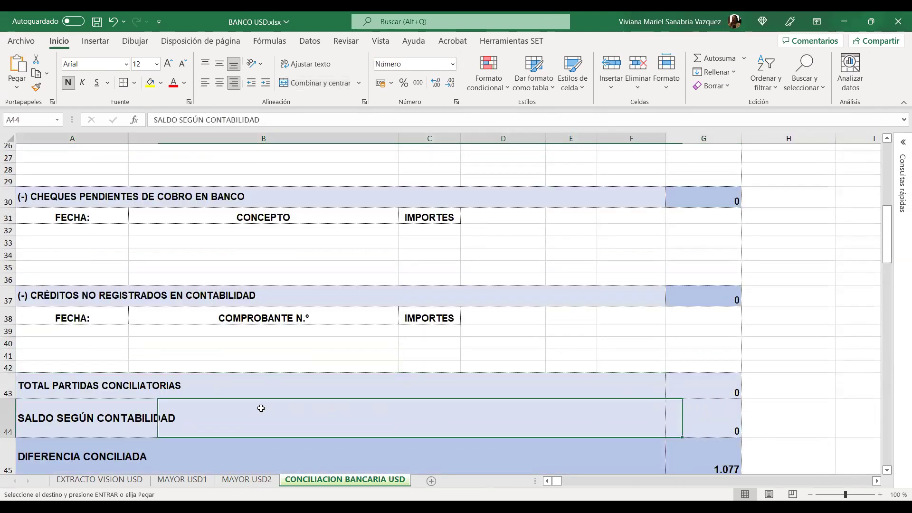
Copy the USD ledger balance in L20 of MAYOR USD2 into SALDO SEGÚN CONTABILIDAD in G44 of the reconciliation.
click(699, 415)
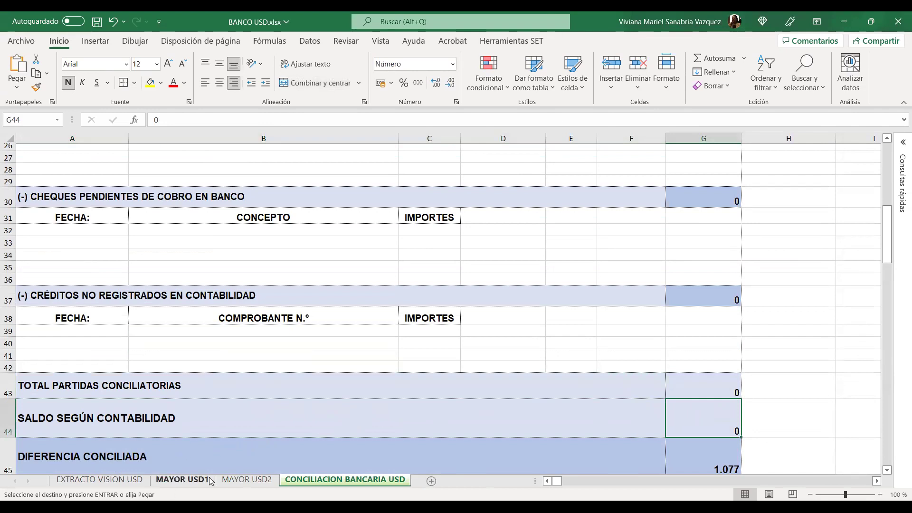
click(247, 480)
scroll(572, 358, down, 2)
scroll(516, 350, up, 7)
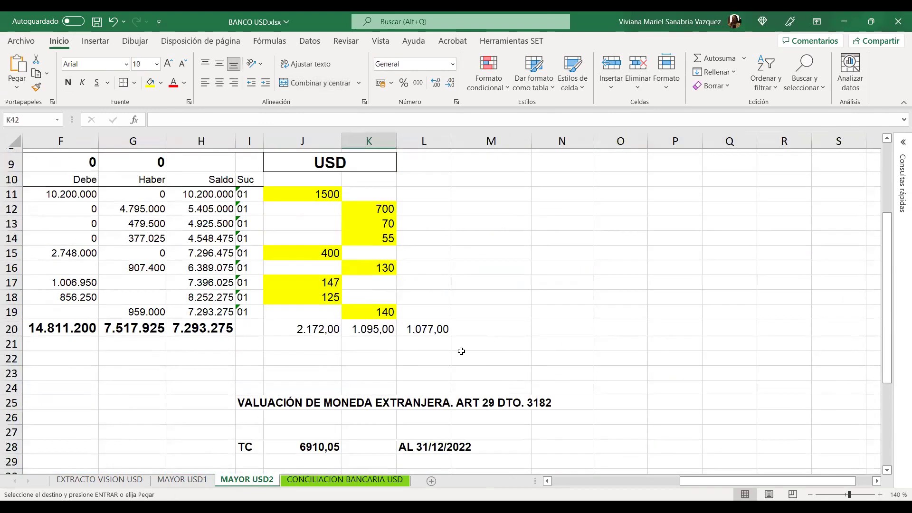
click(421, 331)
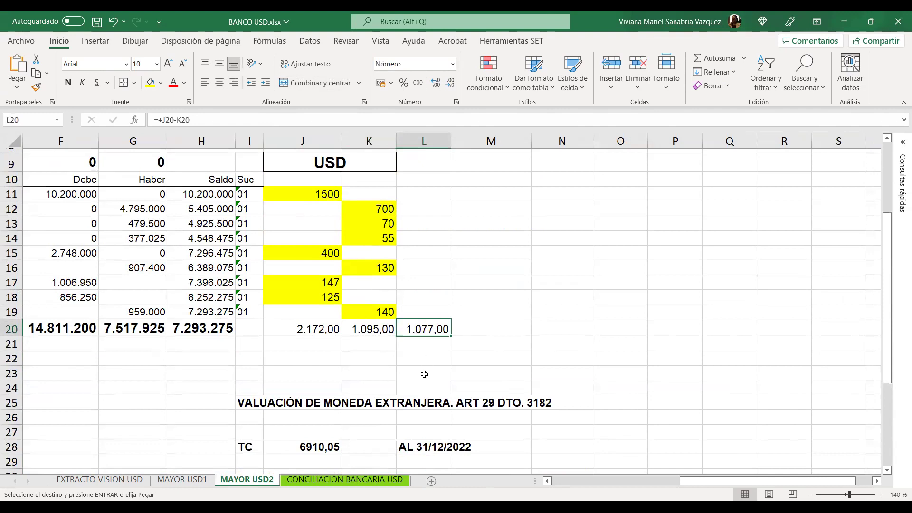
click(357, 481)
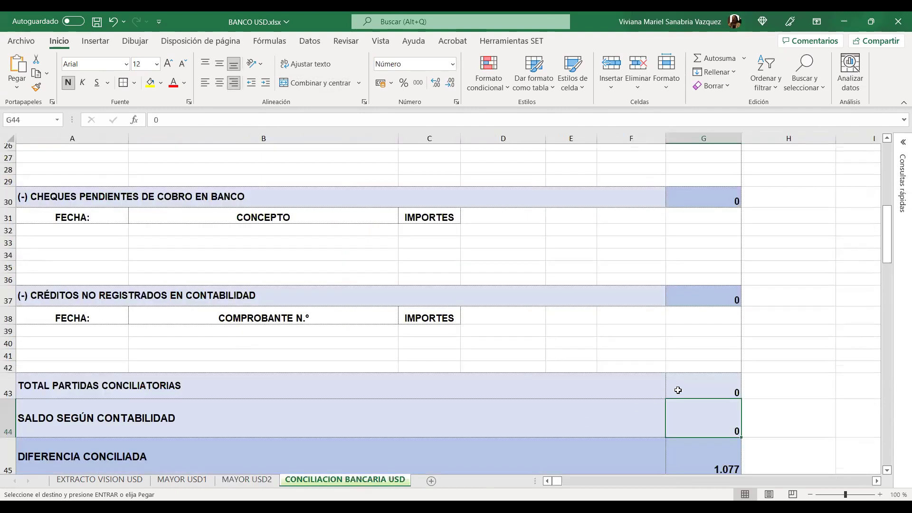
key(ctrl+v)
key(Return)
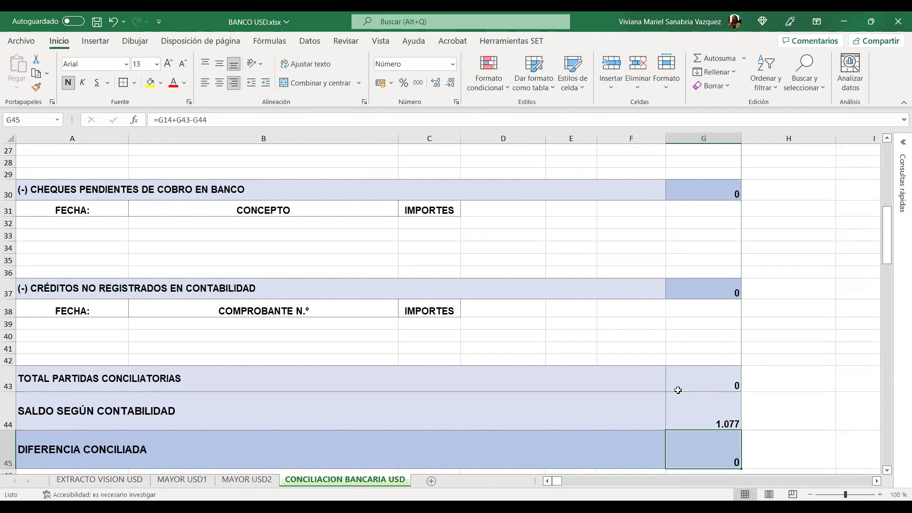
Review the reconciliation from DIFERENCIA CONCILIADA and the signature block back up to SALDO SEGÚN EXTRACTO BANCARIO.
scroll(289, 325, down, 2)
click(285, 380)
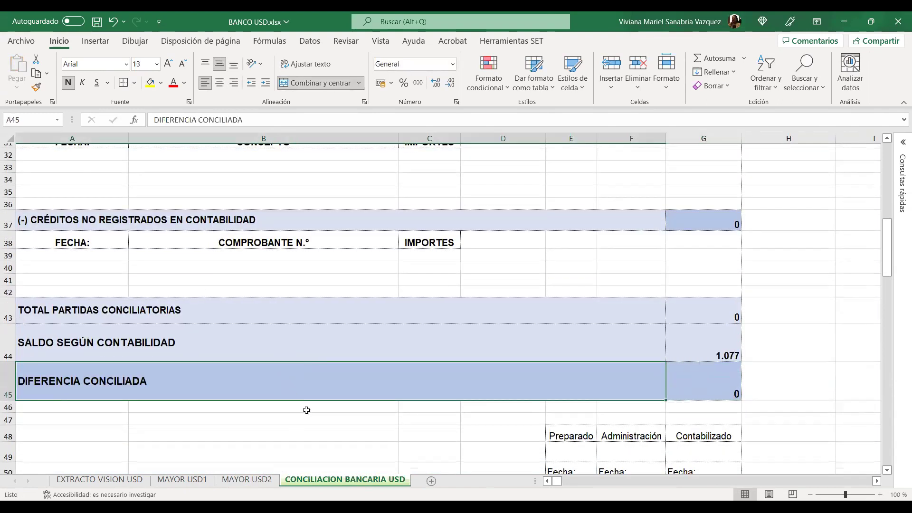
click(328, 420)
click(334, 435)
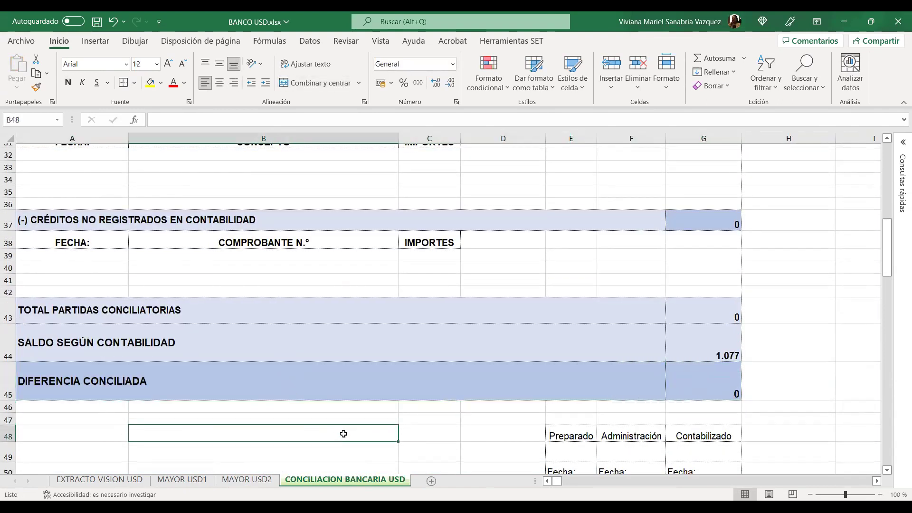
scroll(371, 422, down, 1)
scroll(438, 407, up, 9)
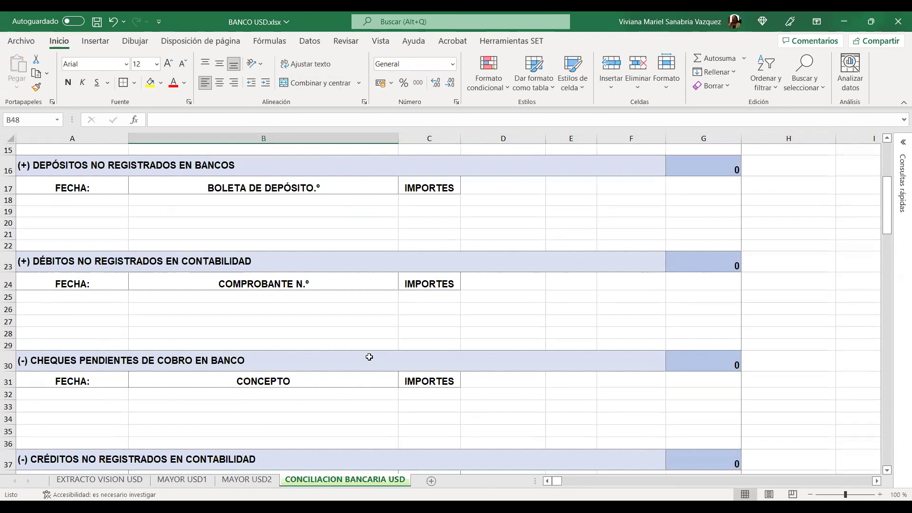
click(350, 358)
scroll(333, 332, up, 2)
click(326, 326)
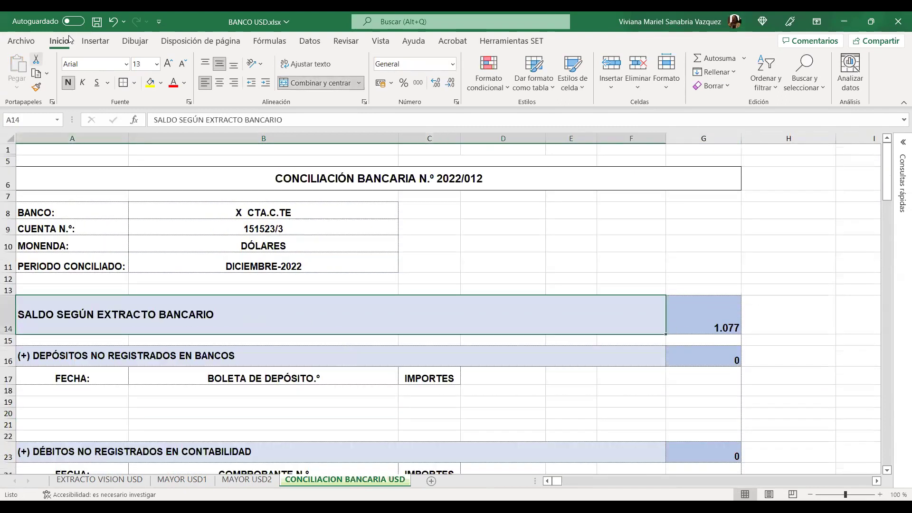
Save the BANCO USD workbook with the completed reconciliation.
scroll(301, 264, down, 2)
click(301, 333)
click(96, 22)
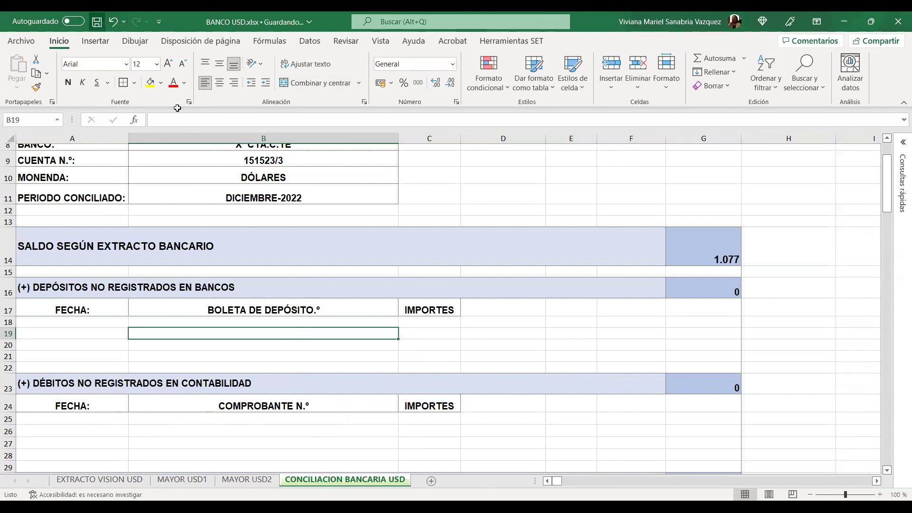
Examine the date, document number and amount columns under the unrecorded deposits and unrecorded debits sections.
scroll(258, 224, up, 2)
click(243, 304)
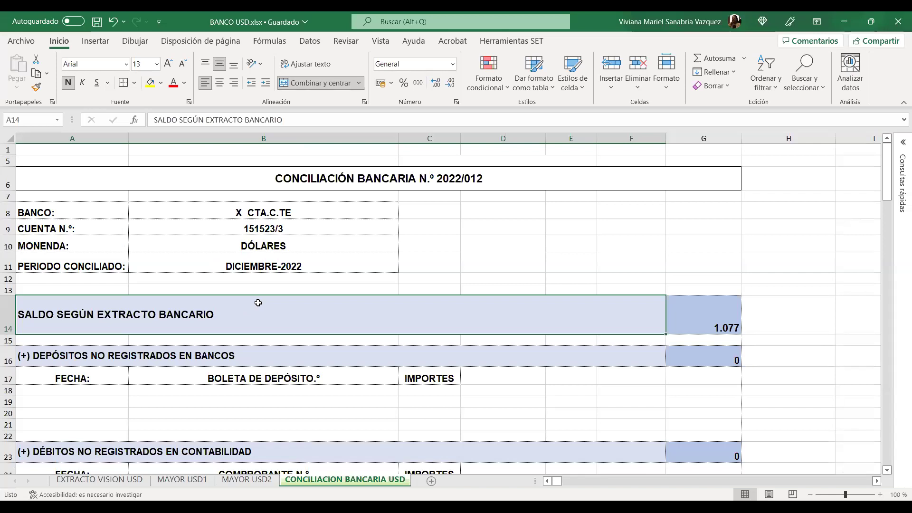
scroll(279, 338, down, 2)
click(205, 337)
drag(59, 322, 461, 356)
click(368, 320)
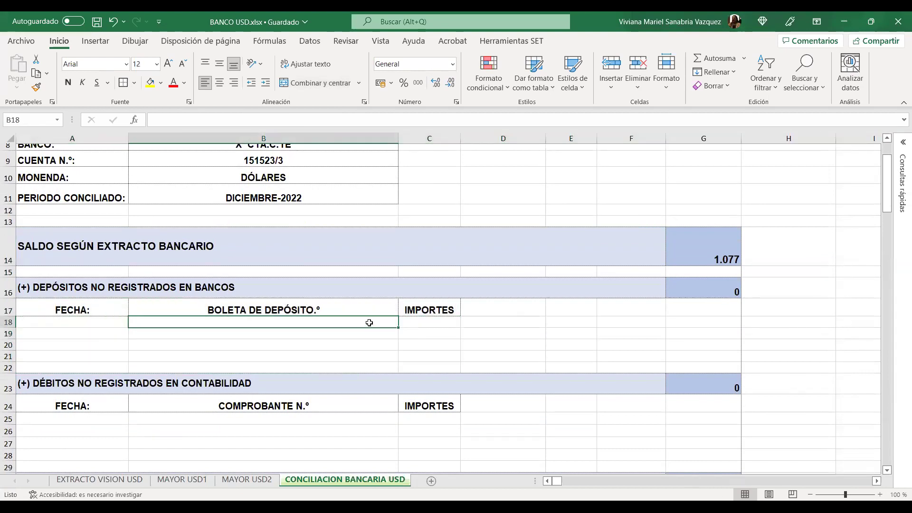
click(182, 297)
click(204, 322)
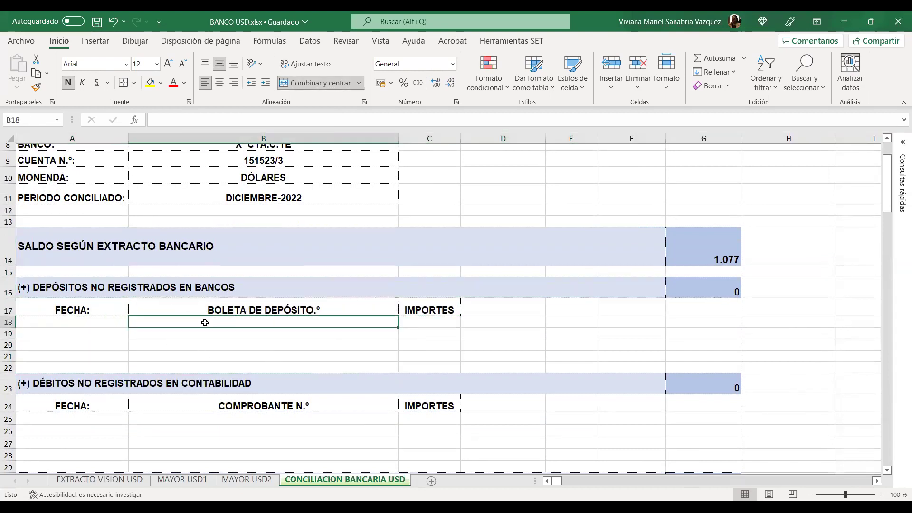
click(198, 343)
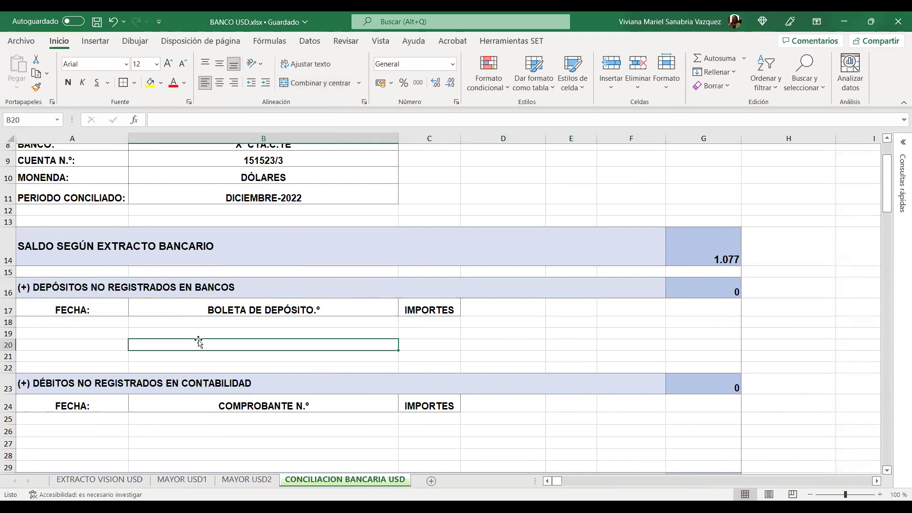
scroll(211, 347, down, 2)
click(204, 360)
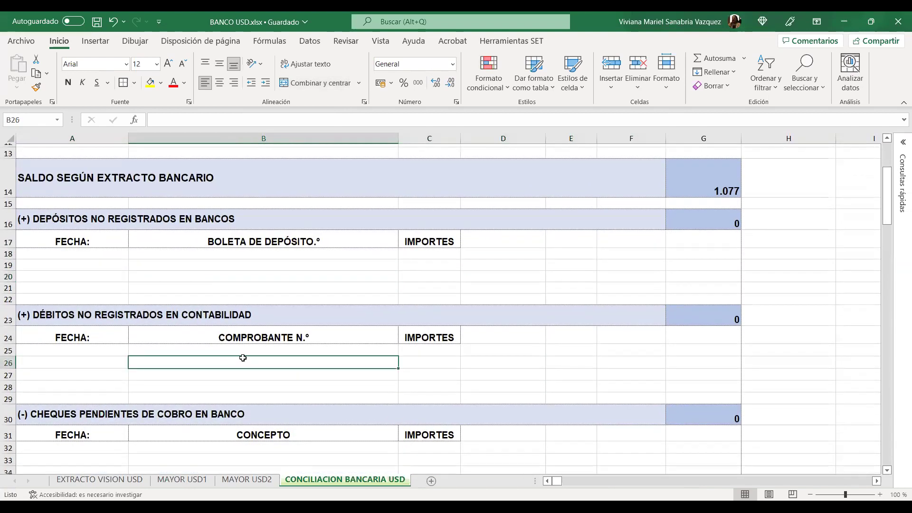
Enter a sample deposit amount of 45454 in C18 and check the section total's formula in G16.
scroll(394, 326, down, 1)
click(437, 231)
click(438, 216)
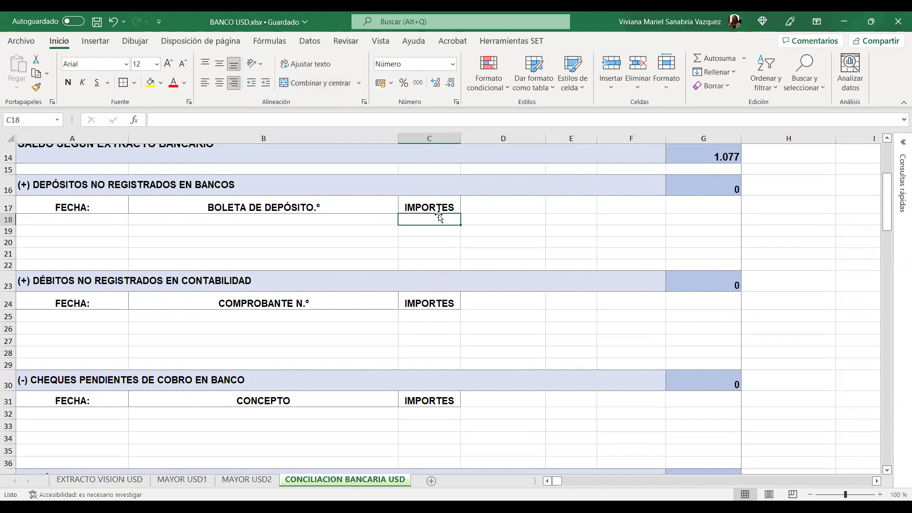
text(45454)
key(Tab)
click(697, 193)
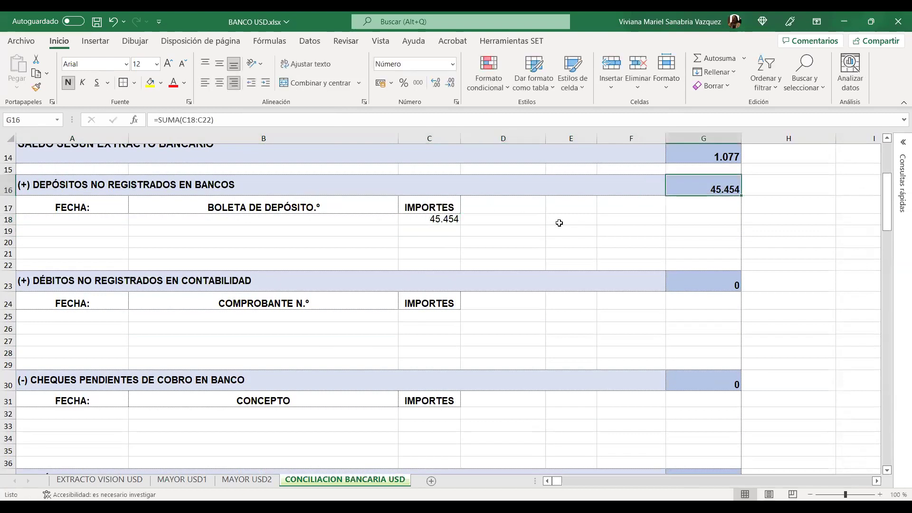
Enter a sample outstanding cheque amount of 5454545 in C33 and make it negative.
click(465, 219)
click(439, 423)
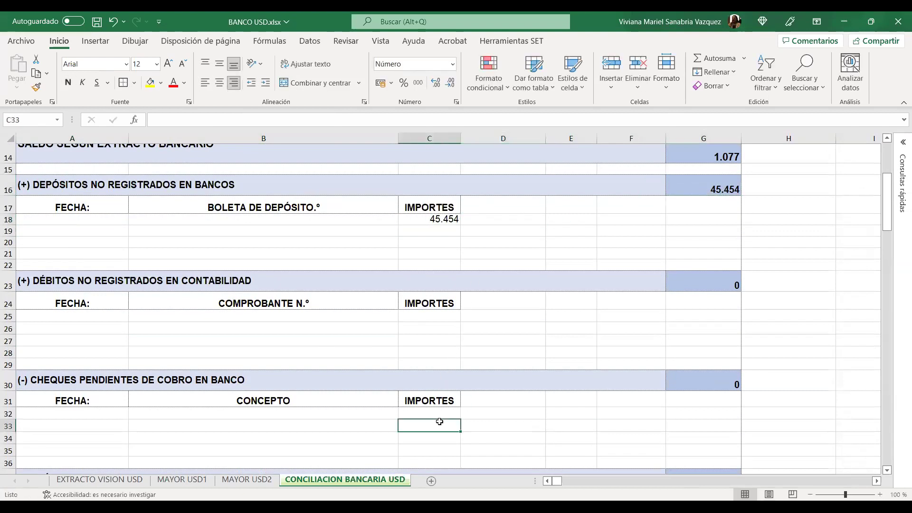
text(5454545)
key(Return)
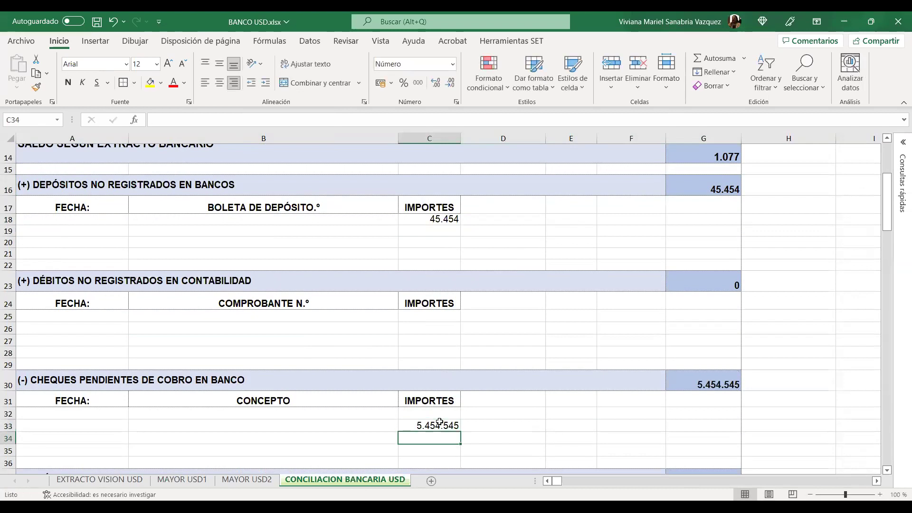
double_click(414, 424)
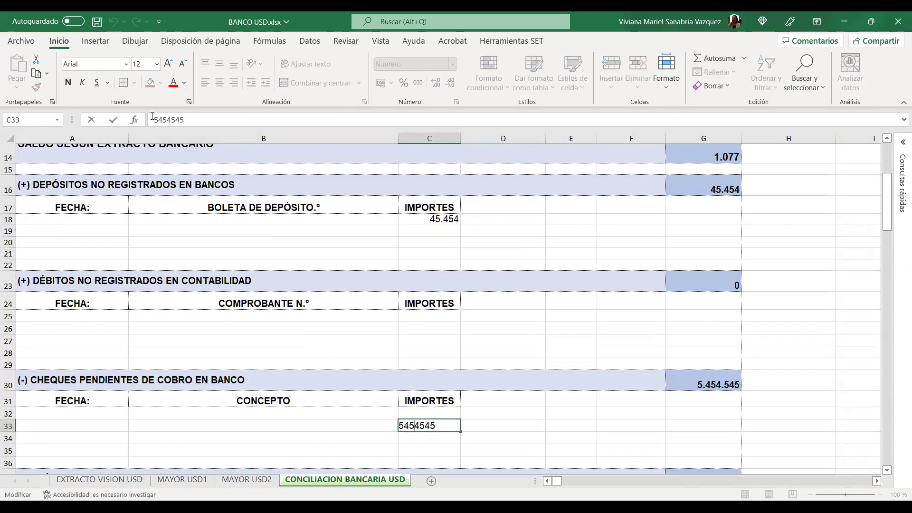
text(-)
key(Return)
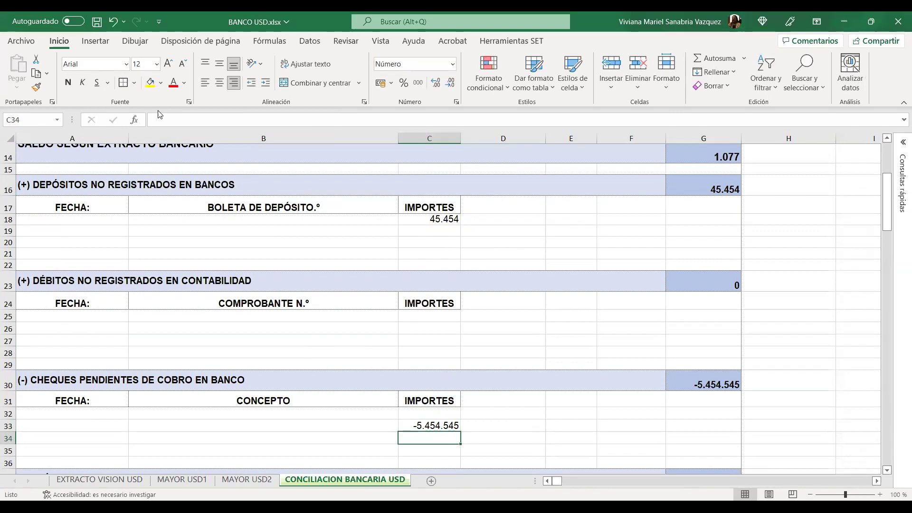
Undo the sample amounts entered in C33 and C18.
key(ctrl+z)
key(ctrl+z)
key(ctrl+z)
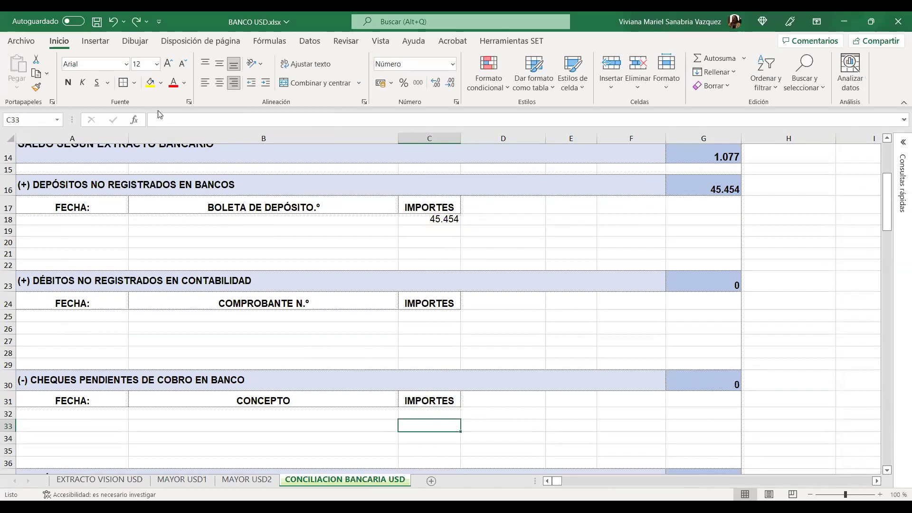
Check the reconciliation sheet once more and save the workbook.
click(261, 263)
scroll(285, 266, down, 3)
scroll(297, 267, up, 4)
click(96, 21)
click(275, 244)
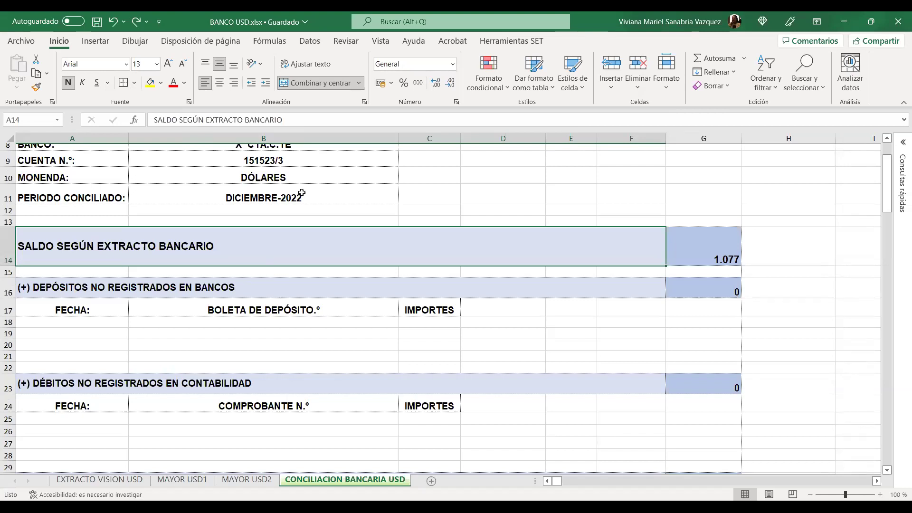
Examine the COMISION - TRANSF. and IVA - TRANSF. rows on the EXTRACTO VISION USD sheet.
key(Up)
key(Up)
key(Right)
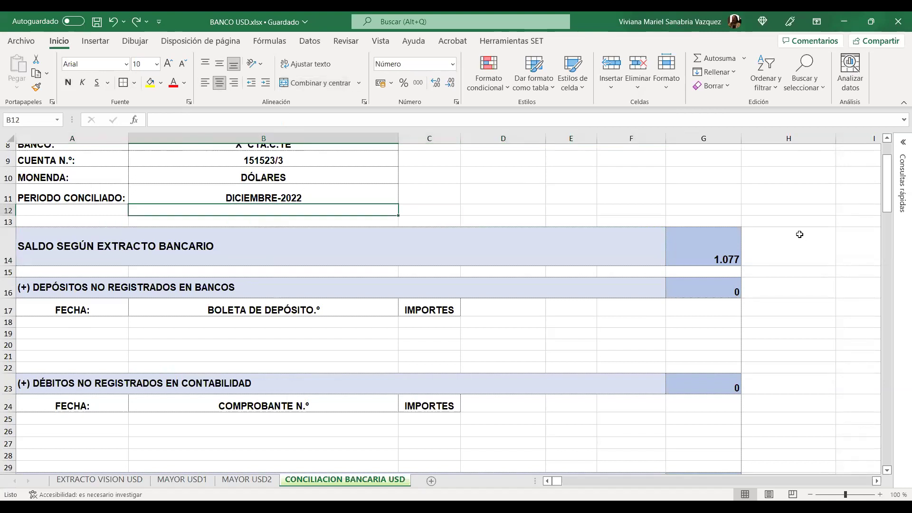
click(93, 480)
scroll(194, 362, up, 2)
drag(196, 318, 223, 331)
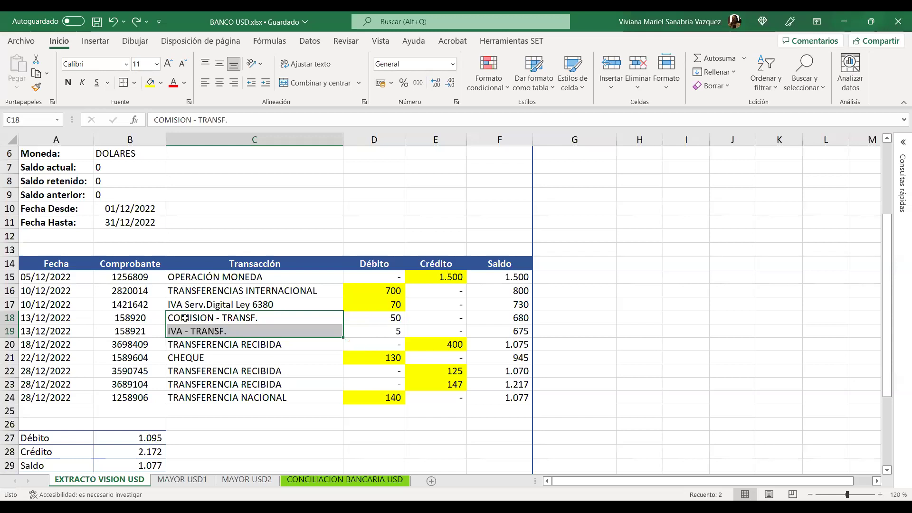
Beside the statement, enter BANCO USD CTA.CTE in H19 with a credit of 55 in K19.
click(612, 324)
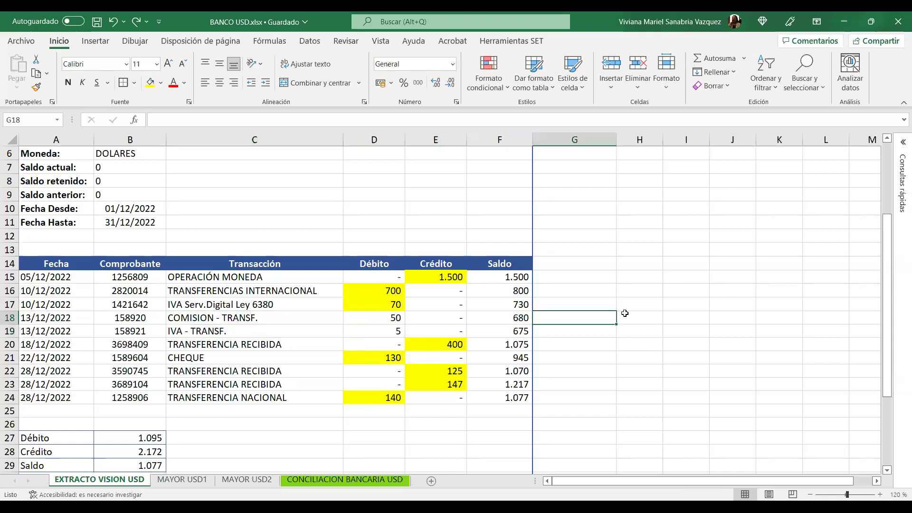
click(624, 316)
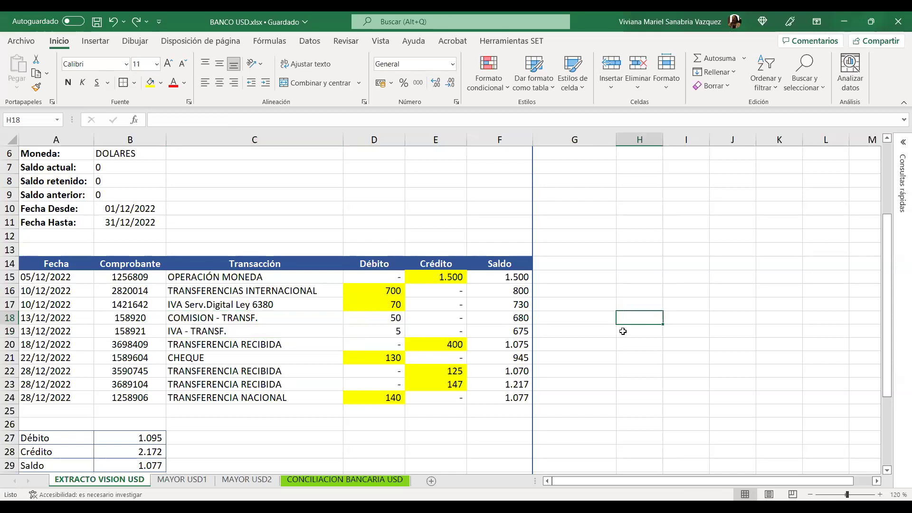
key(Down)
key(Down)
click(680, 333)
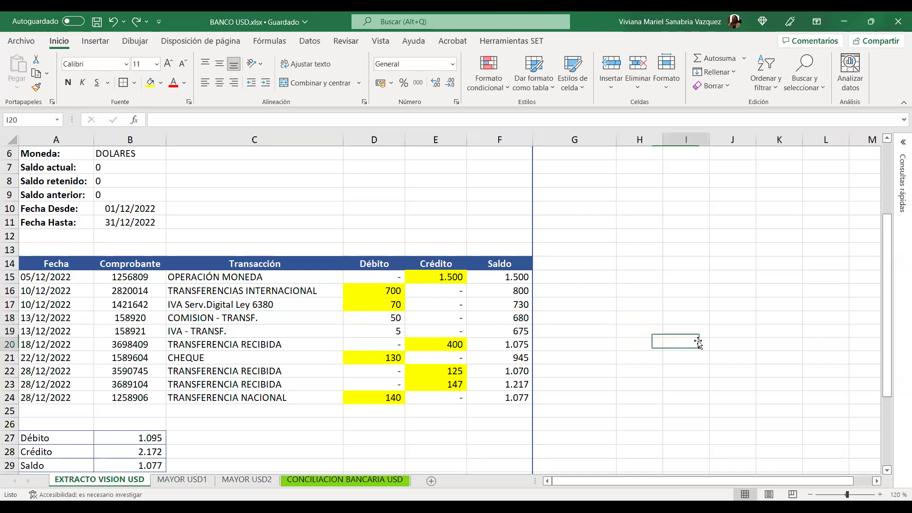
click(643, 333)
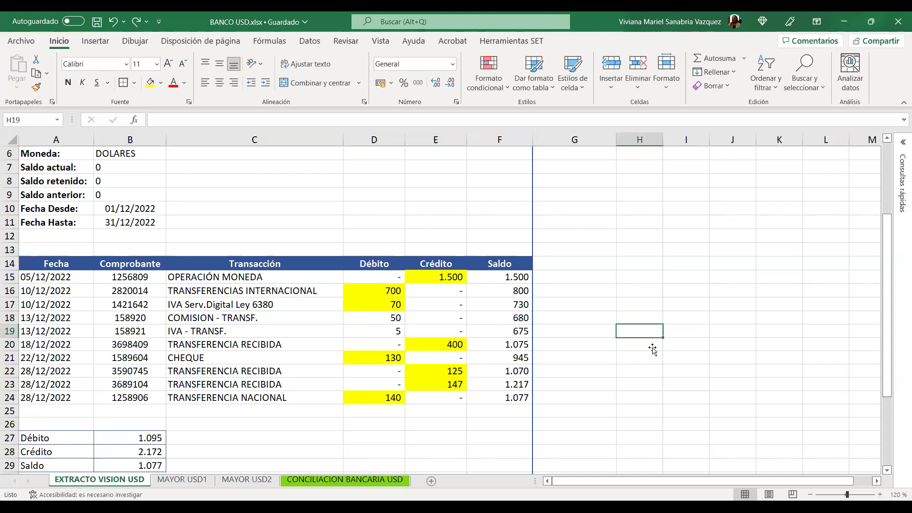
text(BANCO)
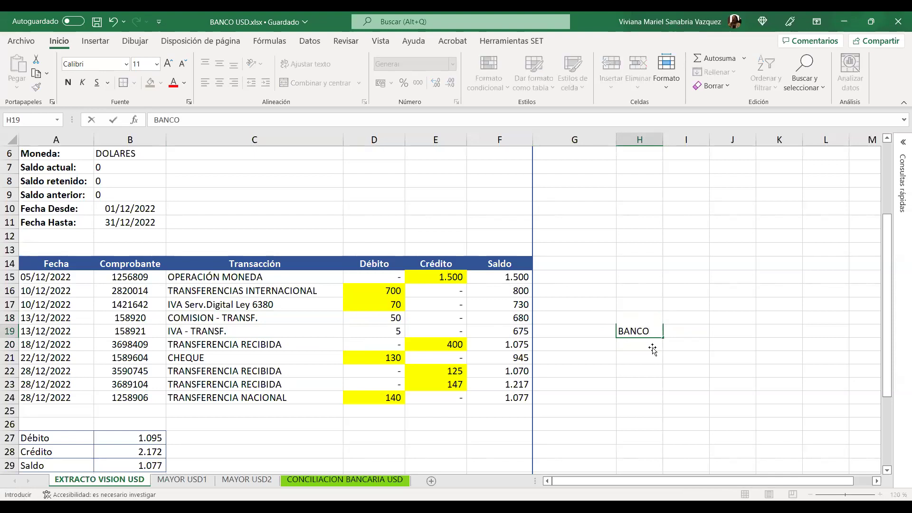
text( USD CTA.CTE)
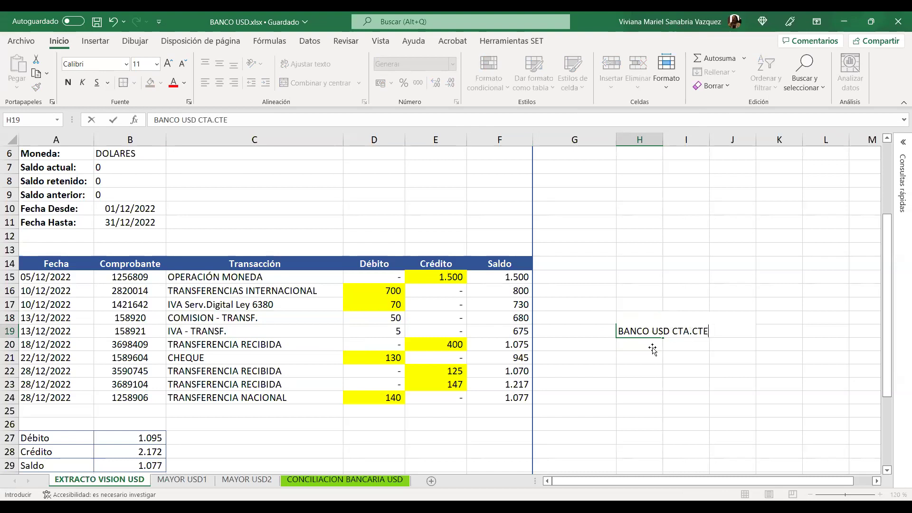
key(Tab)
key(Tab)
key(Tab)
text(55)
click(652, 347)
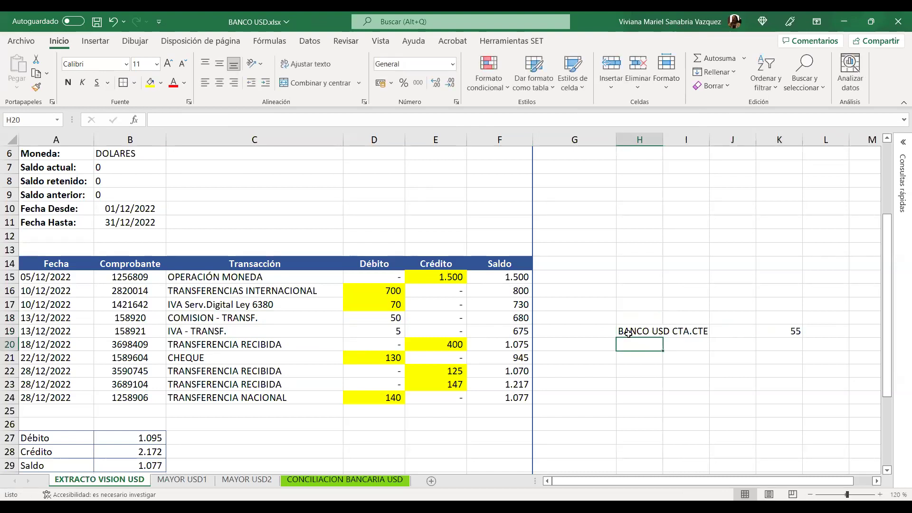
Indent the BANCO USD CTA.CTE text in H19 and enter DEUDORES VARIOS as the debit account in H18.
click(627, 316)
click(634, 332)
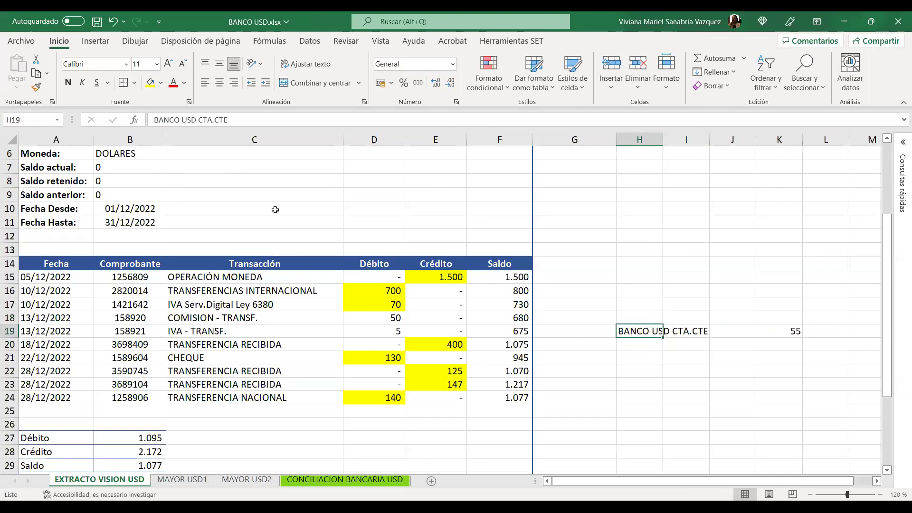
click(147, 120)
click(653, 354)
click(642, 316)
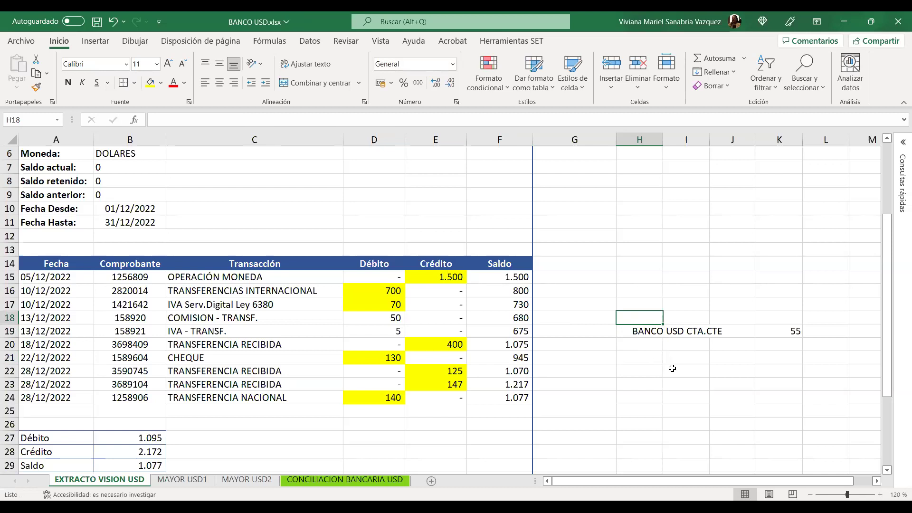
text(DEUDORES VARIOS)
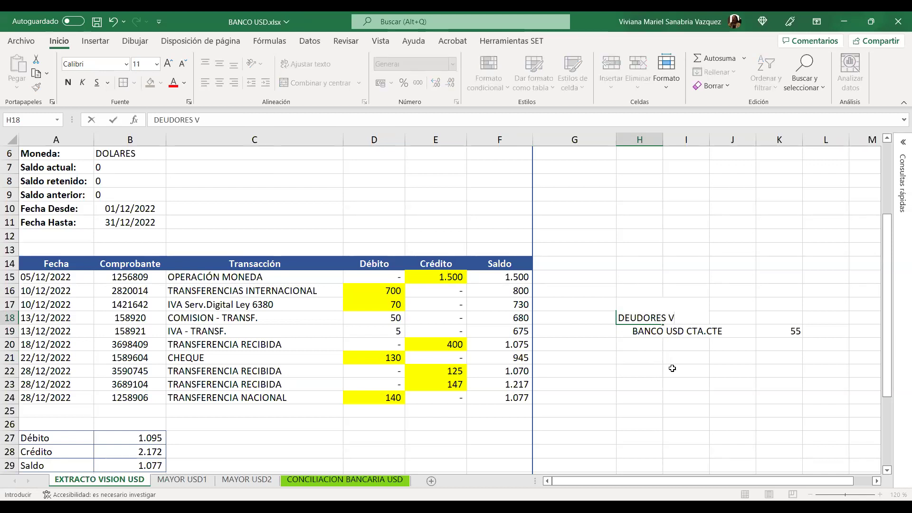
Write the accounts of a second entry: GASTOS BANCARIOS in H21, IVA in H22 and DEUDORES VARIOS in I23.
click(660, 361)
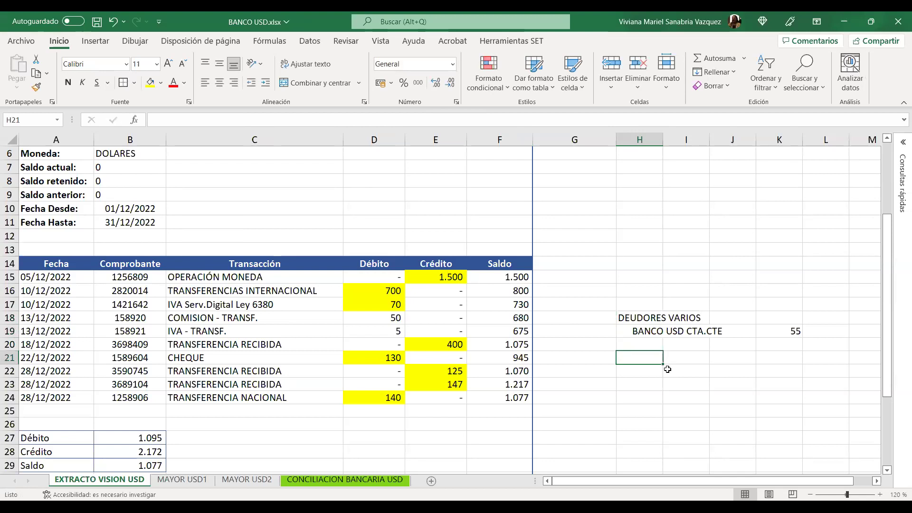
text(GAS)
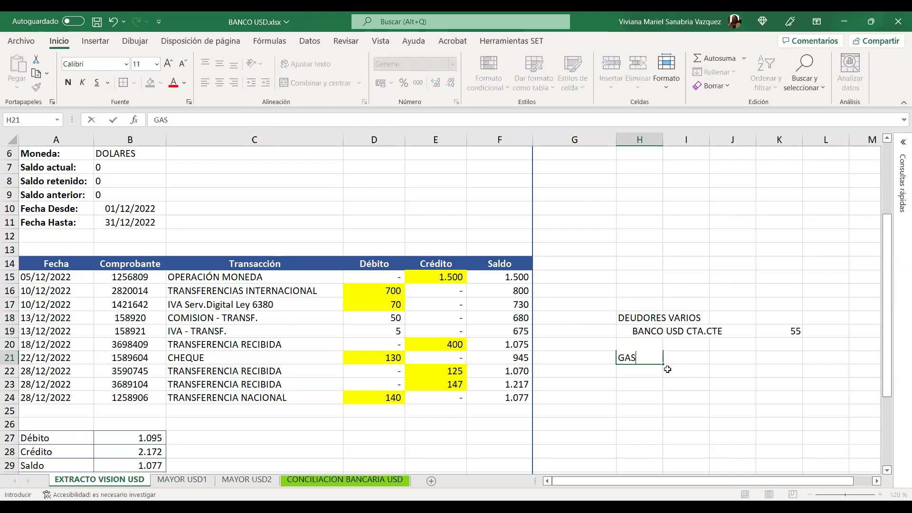
text(TOS BANCARIOS)
key(Return)
text(IVA)
key(Return)
key(Right)
text(DE)
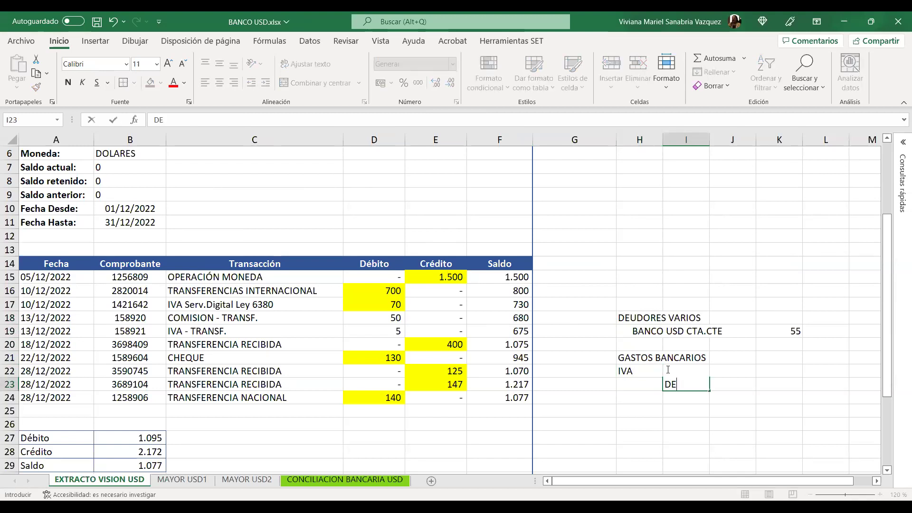
text(UDORES VARIOS)
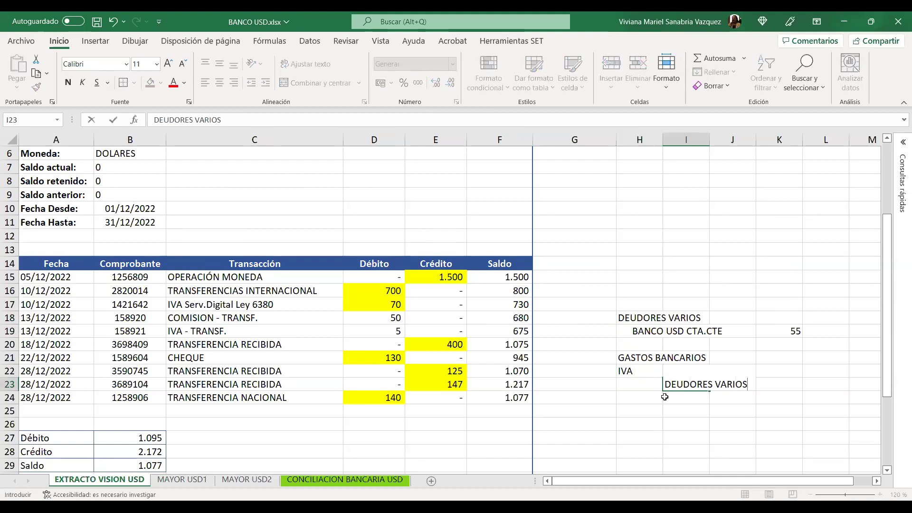
key(Return)
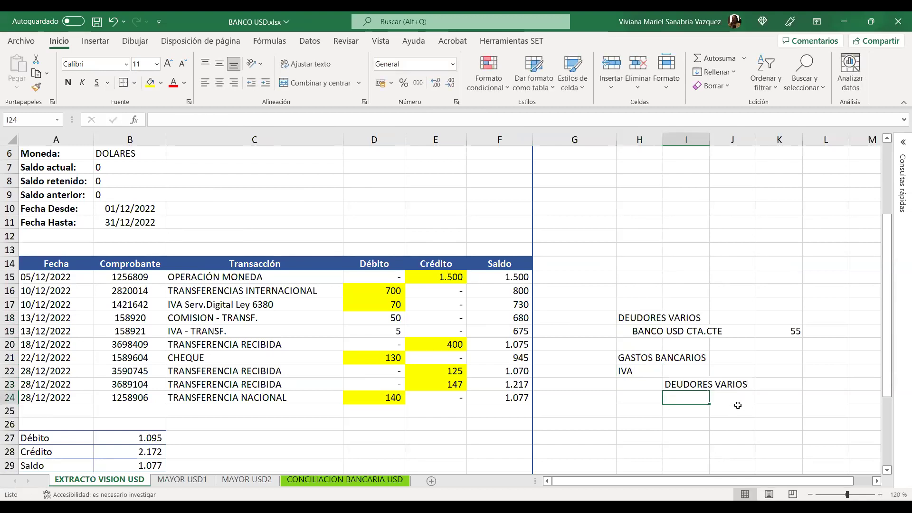
Enter a debit of 55 for DEUDORES VARIOS in J18.
click(734, 317)
text(55)
key(Return)
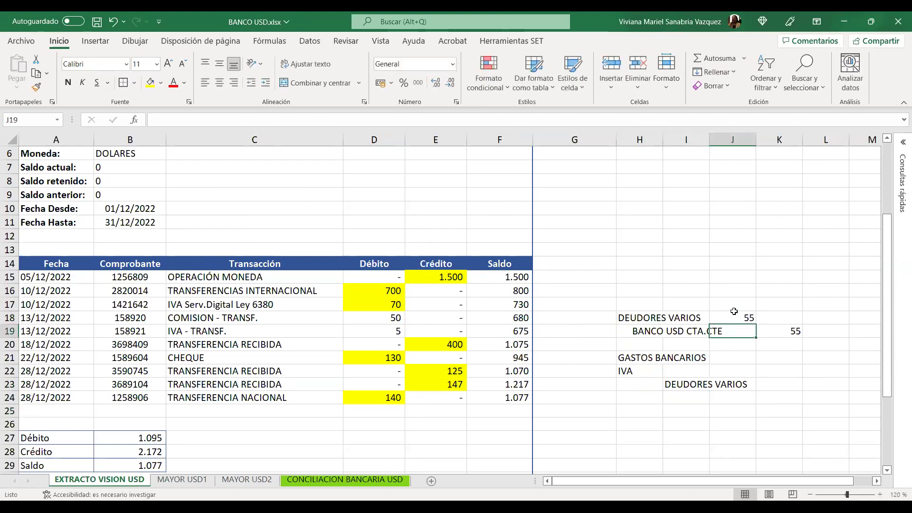
Enter the second entry's amounts: 50 for GASTOS BANCARIOS, 5 for IVA and a credit of 55 for DEUDORES VARIOS.
click(746, 359)
text(50)
key(Return)
text(5)
key(ctrl+Return)
click(779, 384)
text(55)
key(Return)
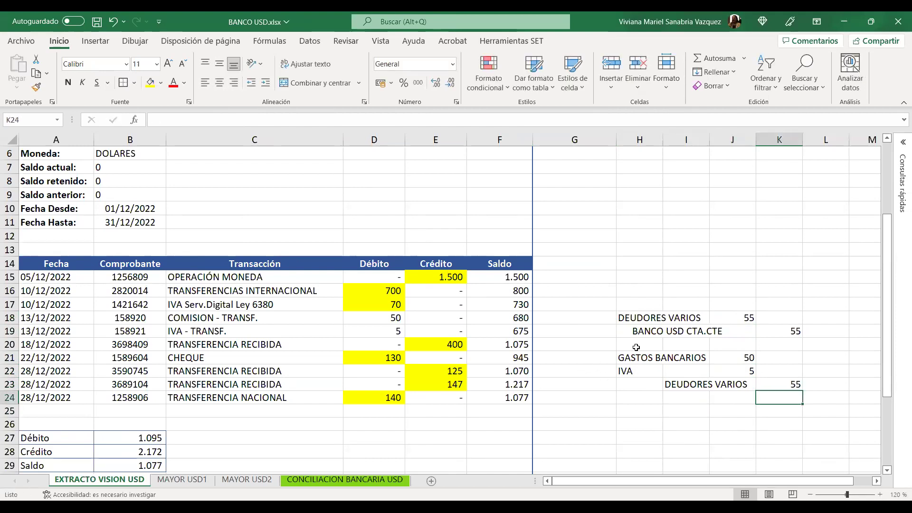
Move the DEUDORES VARIOS and BANCO USD CTA.CTE entry up one row to H17:K18.
drag(637, 324, 761, 339)
click(740, 357)
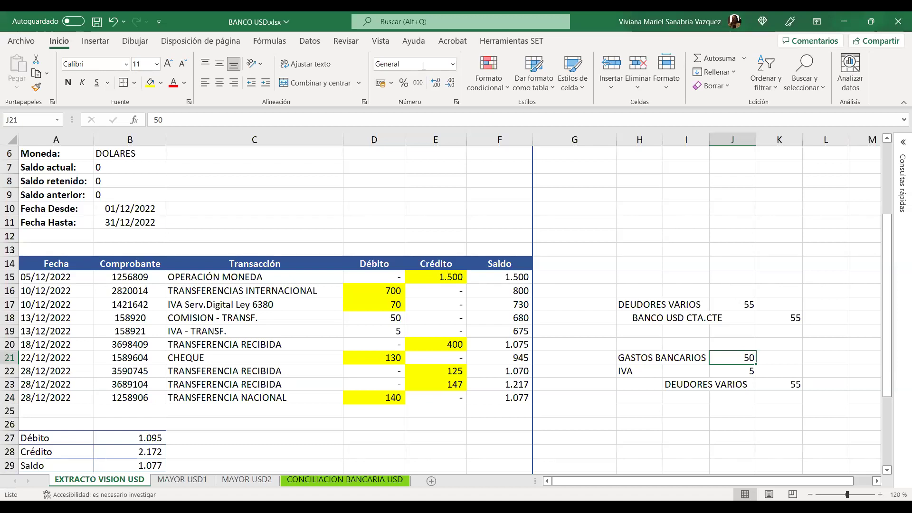
click(637, 370)
click(643, 397)
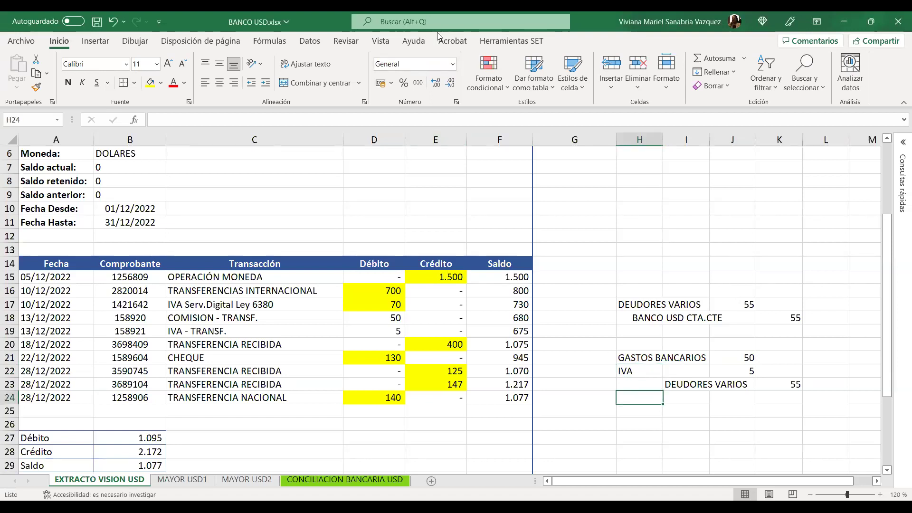
click(642, 327)
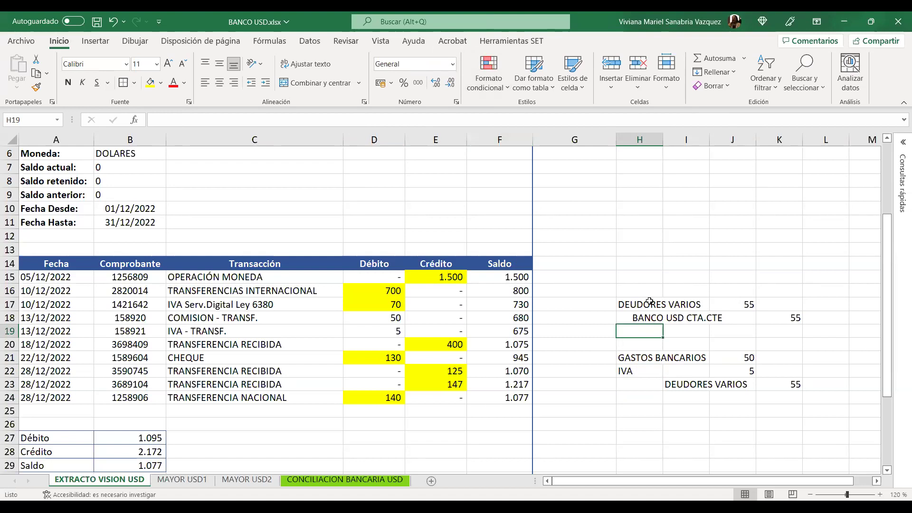
click(759, 332)
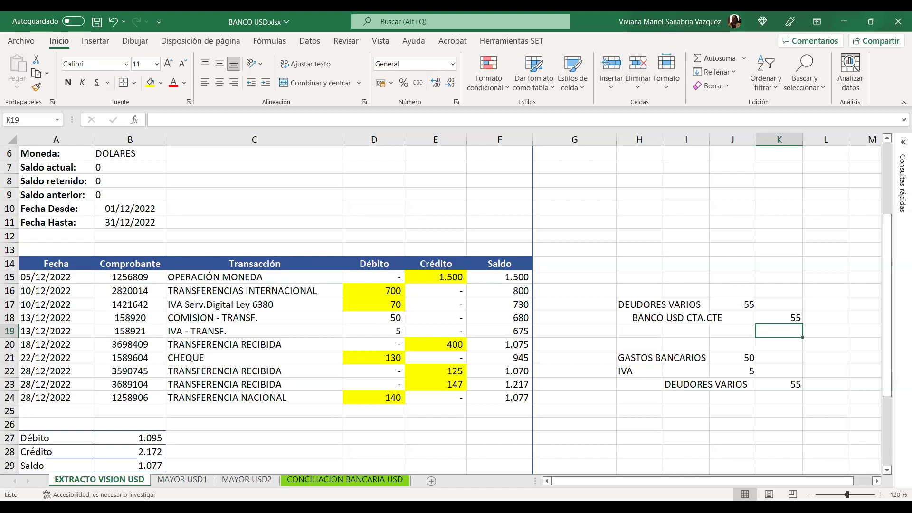
On the MAYOR USD2 sheet, underline the foreign currency valuation title in I25.
click(255, 481)
scroll(492, 379, down, 3)
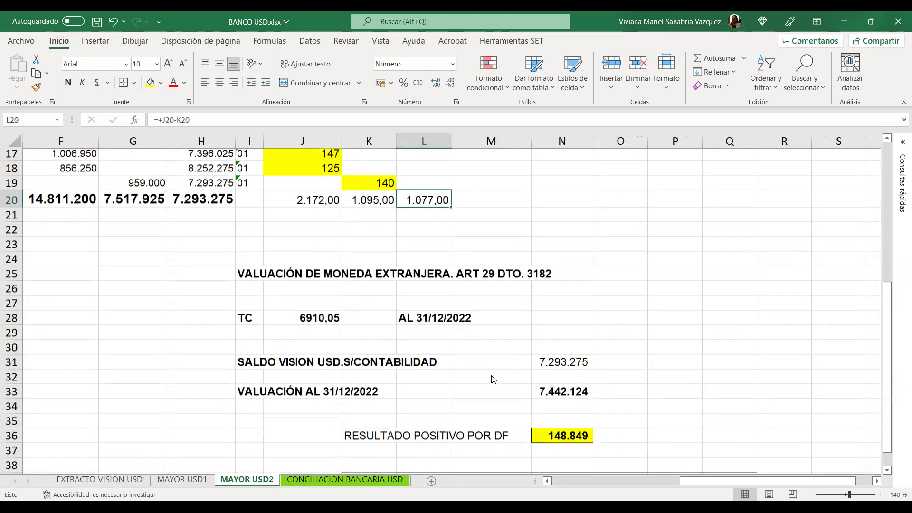
scroll(473, 378, up, 2)
scroll(442, 370, down, 1)
scroll(411, 359, down, 1)
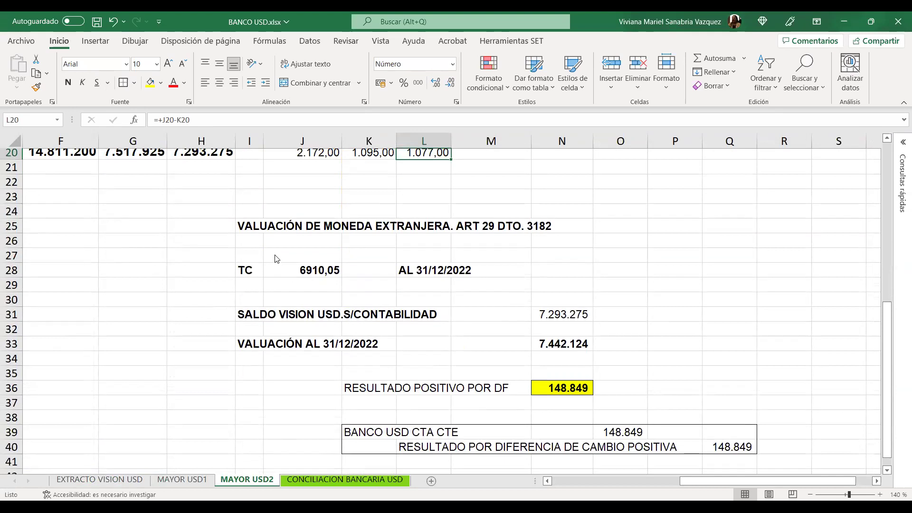
click(251, 227)
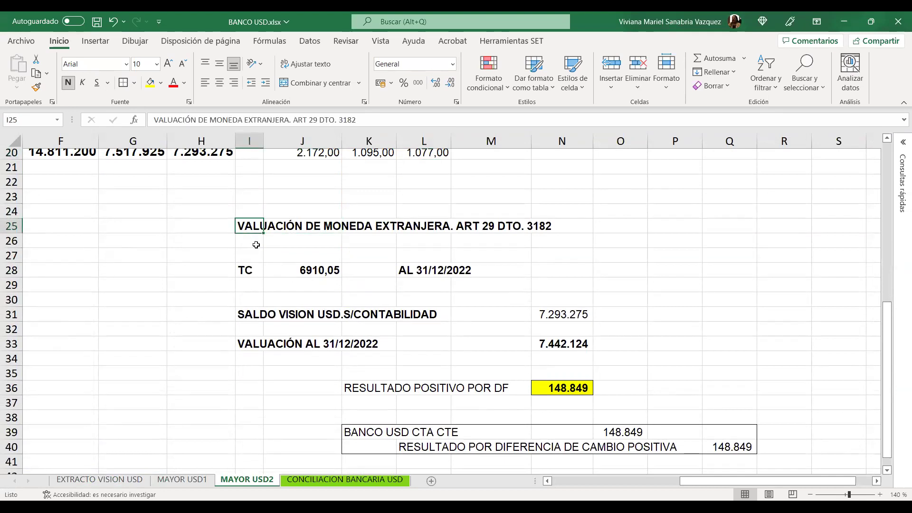
key(ctrl+s)
click(267, 255)
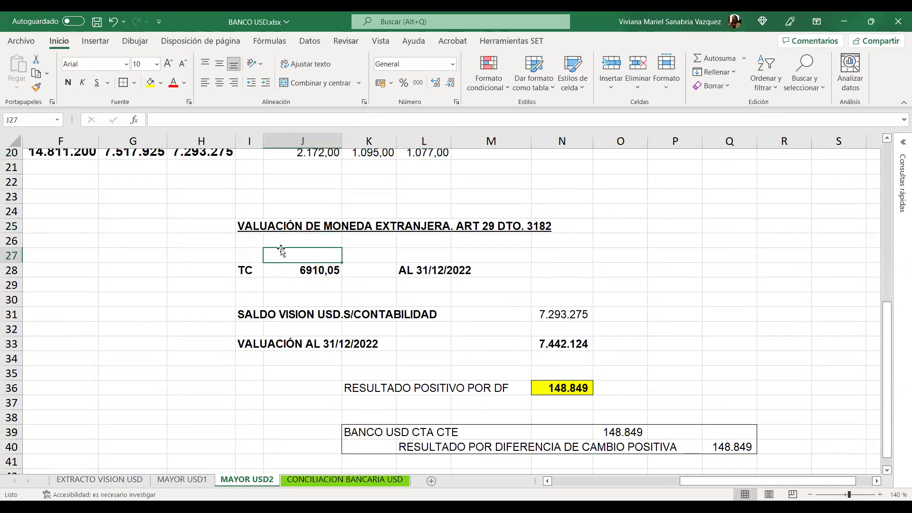
Examine the exchange rate, the year-end valuation and the exchange difference entry on the MAYOR USD2 sheet.
click(316, 285)
click(315, 271)
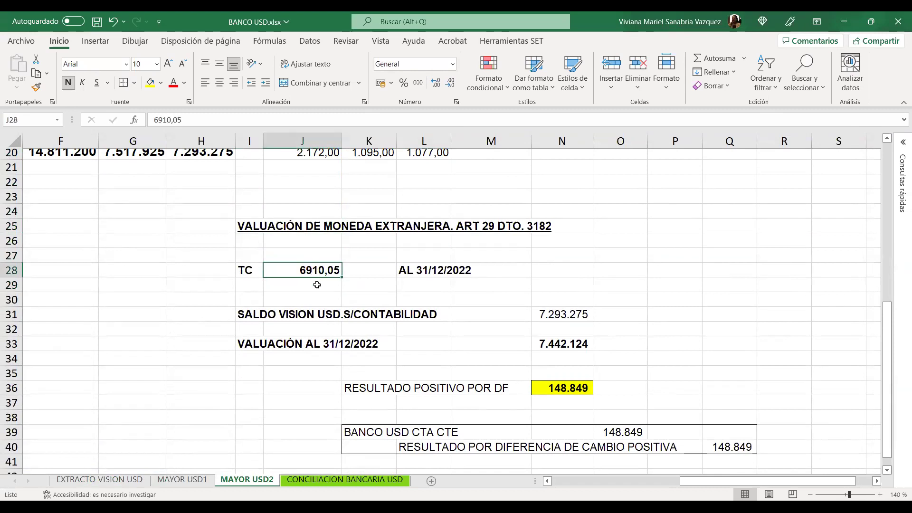
click(323, 315)
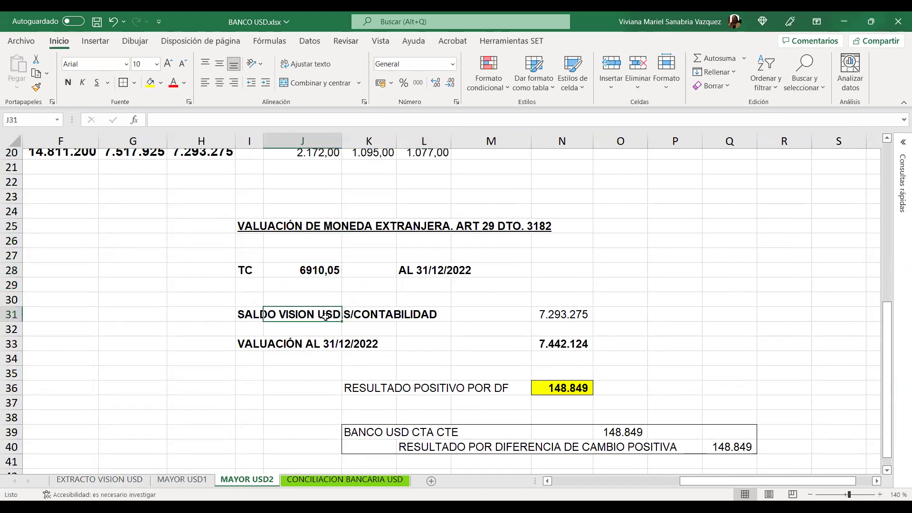
scroll(339, 316, down, 2)
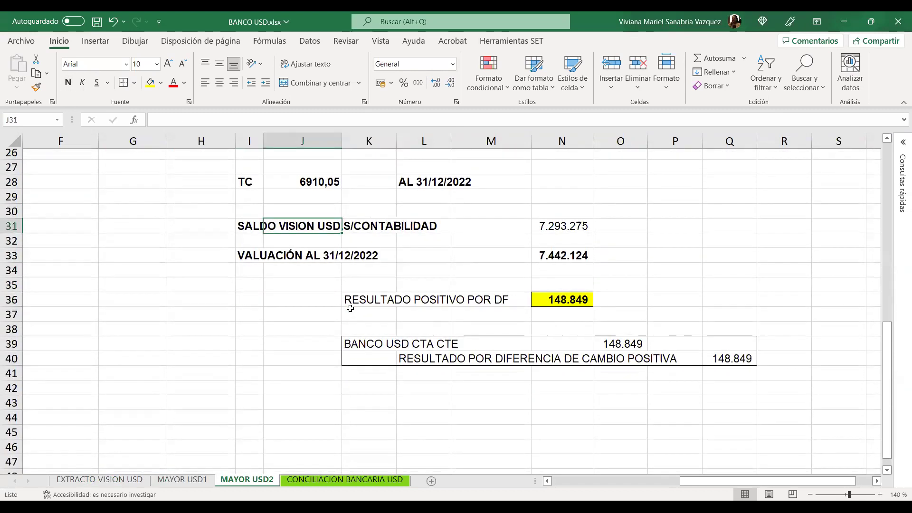
scroll(350, 311, up, 3)
click(346, 318)
click(326, 316)
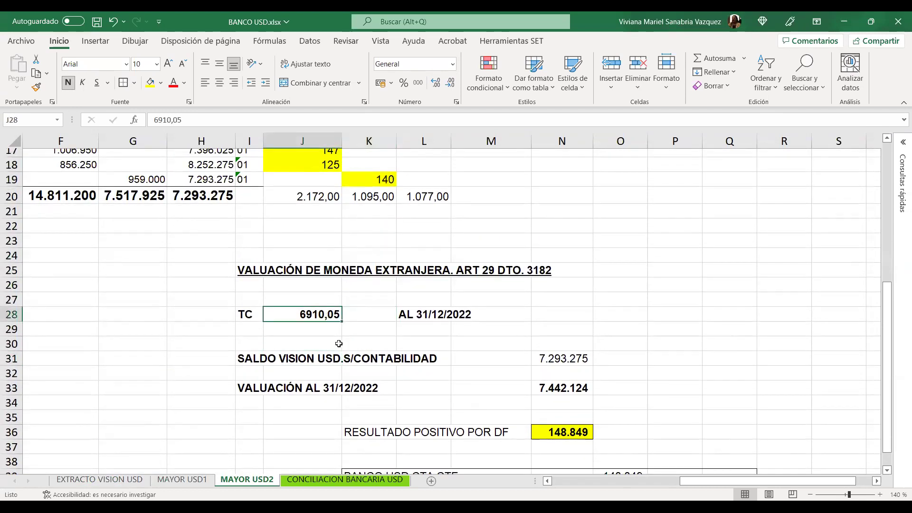
click(337, 345)
click(331, 332)
scroll(393, 325, down, 1)
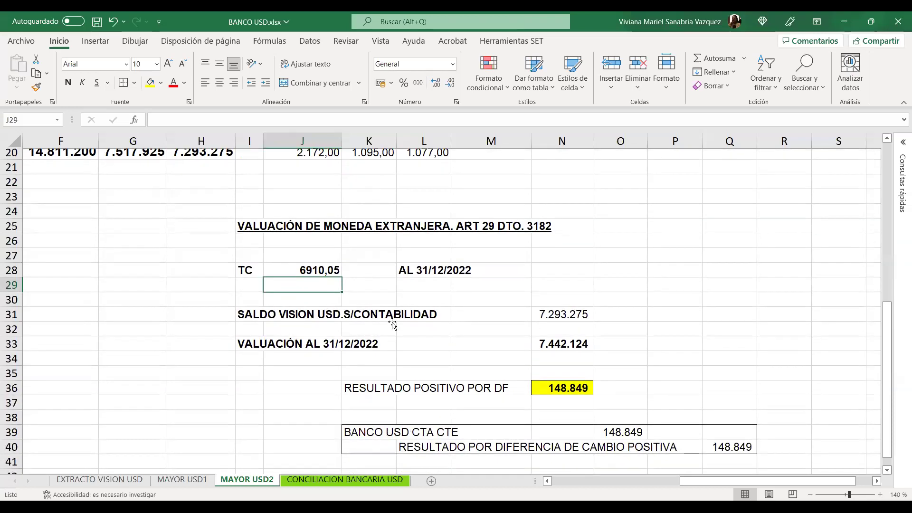
scroll(392, 324, down, 3)
click(347, 387)
click(331, 390)
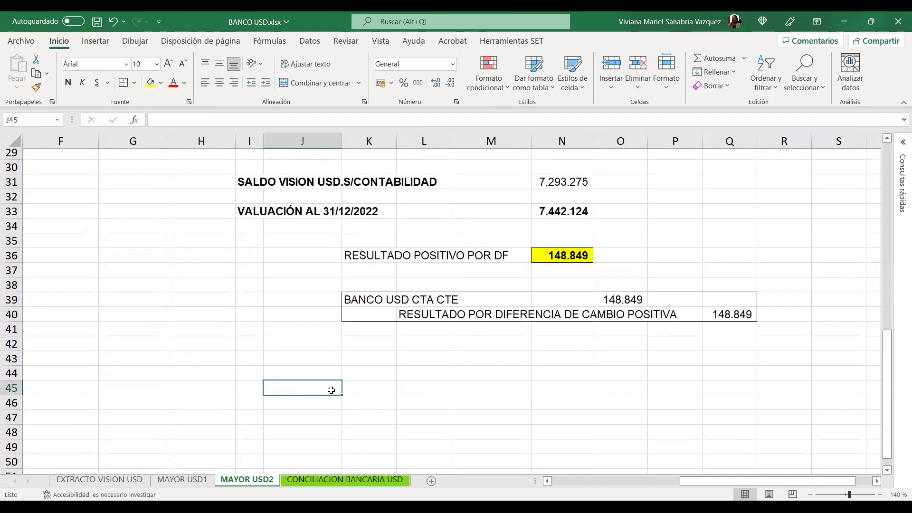
scroll(360, 371, up, 2)
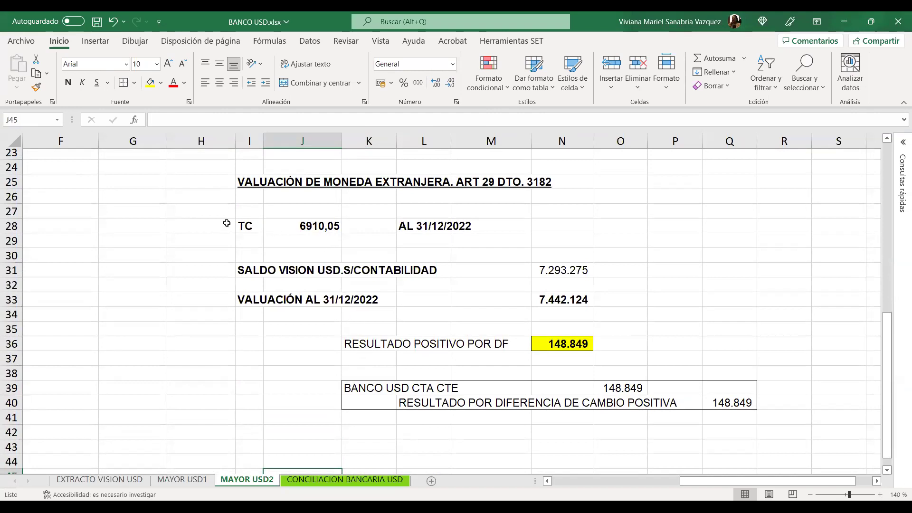
click(11, 226)
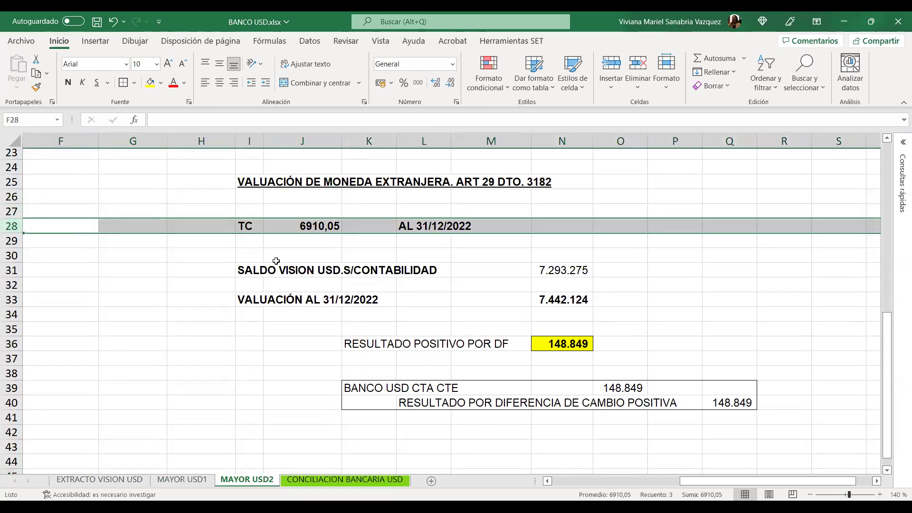
Review the RESULTADO POSITIVO POR DF line, the Art. 29 valuation title and the TC row on the MAYOR USD2 sheet.
click(340, 317)
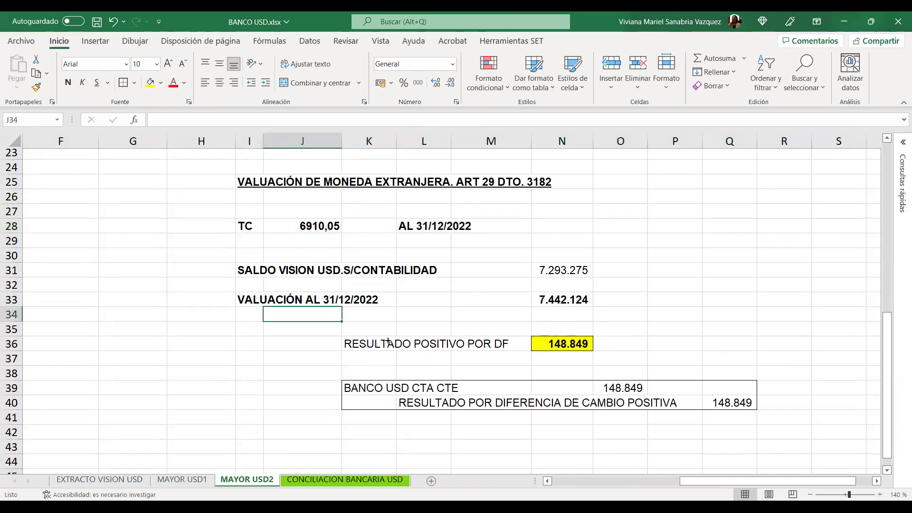
click(388, 342)
click(370, 360)
click(370, 338)
click(369, 372)
click(370, 348)
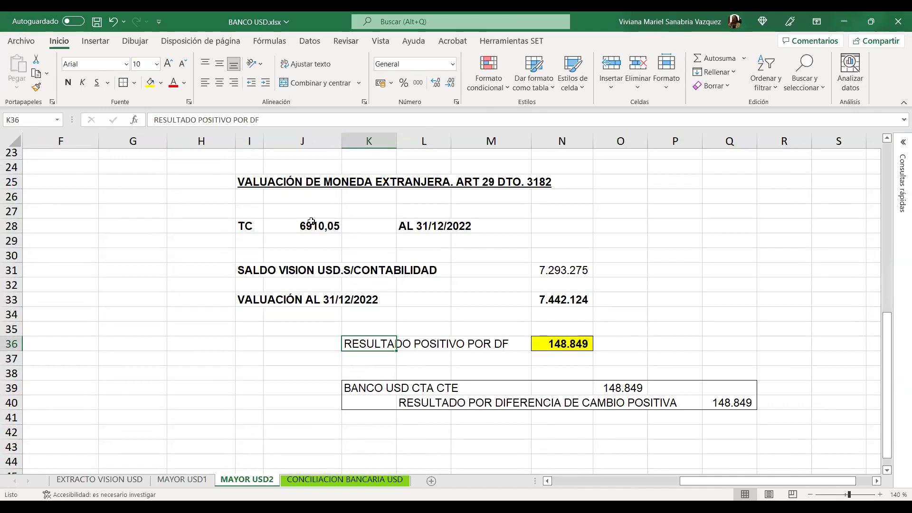
click(266, 183)
click(251, 182)
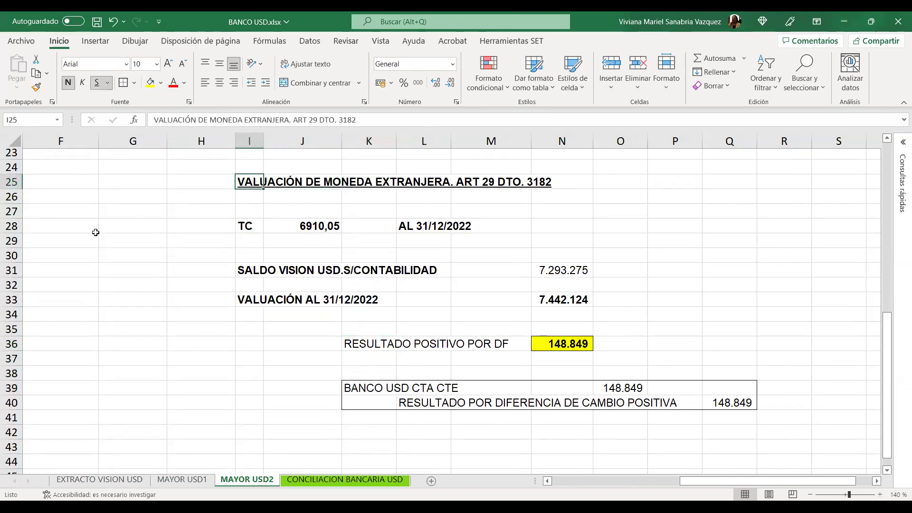
click(12, 226)
click(238, 224)
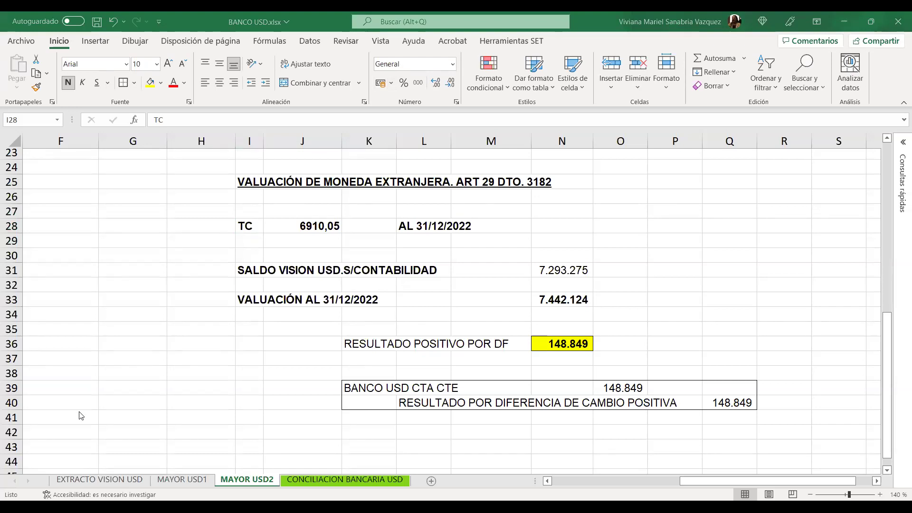
View the bank statement from its header on the EXTRACTO VISION USD sheet.
click(114, 479)
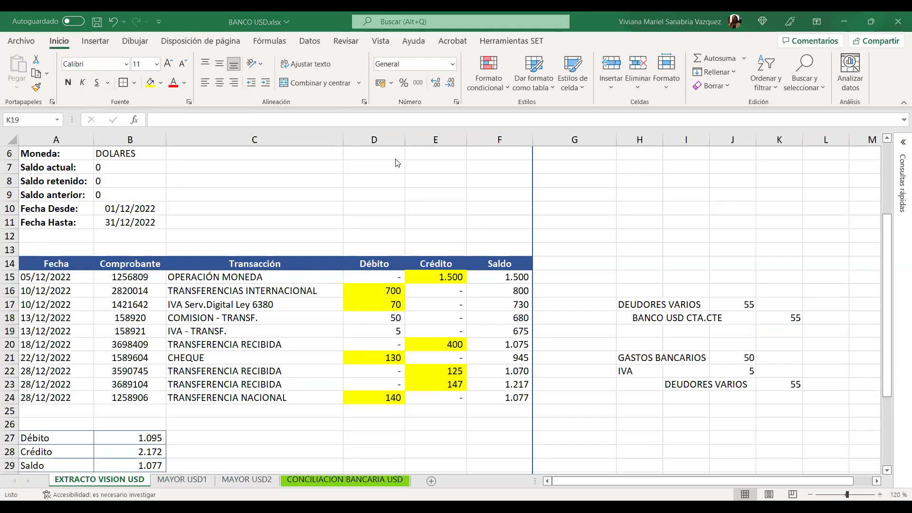
scroll(430, 250, up, 2)
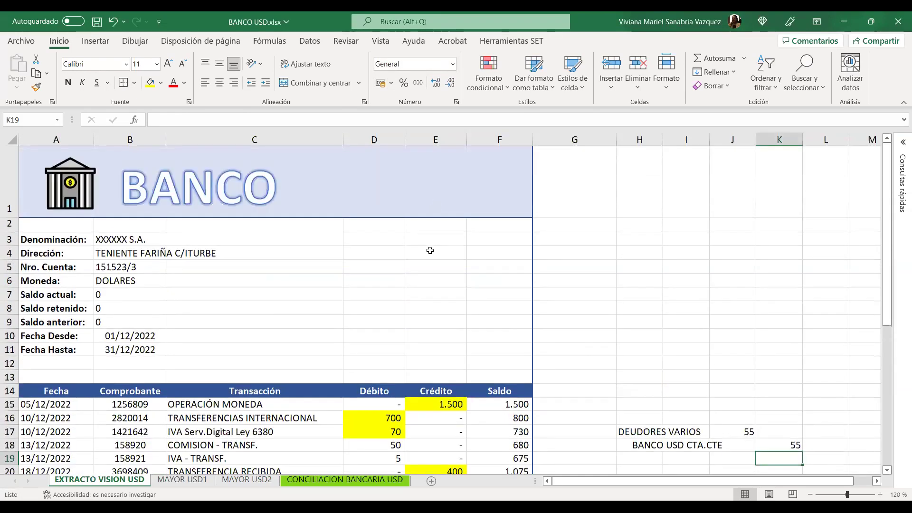
click(430, 250)
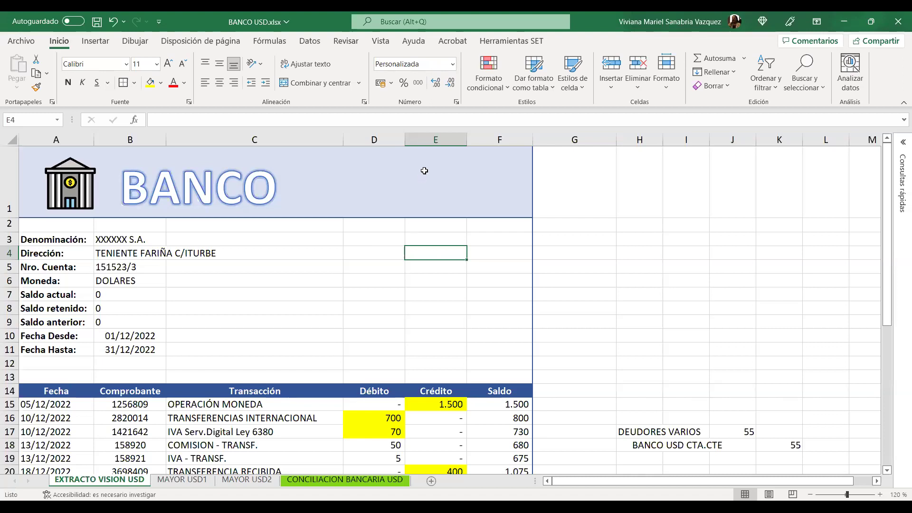
Review the ledger movements on the MAYOR USD1 sheet, including the concepts of the USD 700 and USD 70 transfers.
click(182, 479)
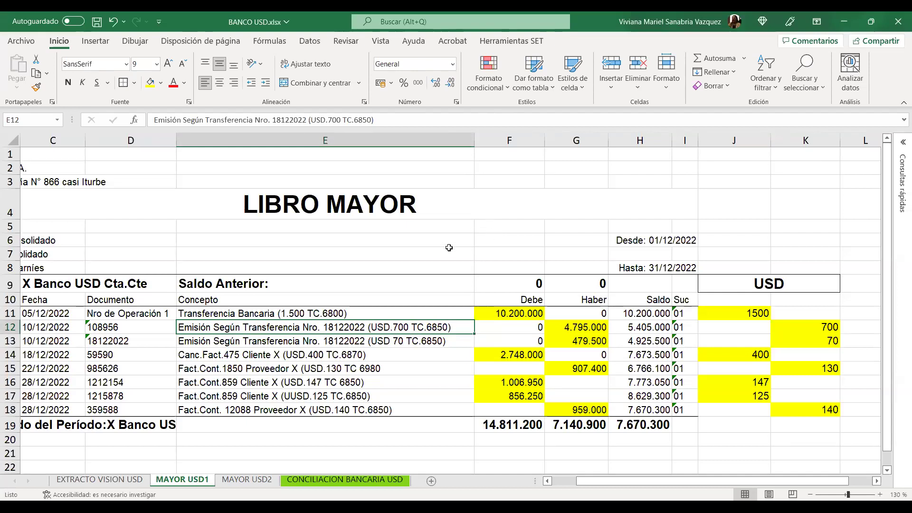
scroll(447, 248, down, 1)
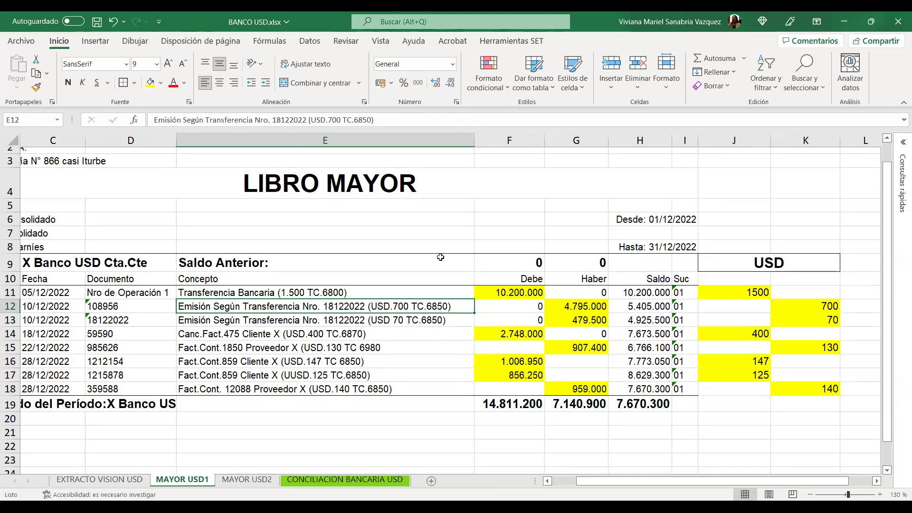
key(Down)
key(Down)
key(Down)
key(Down)
key(Down)
key(Down)
key(Down)
key(Down)
click(506, 425)
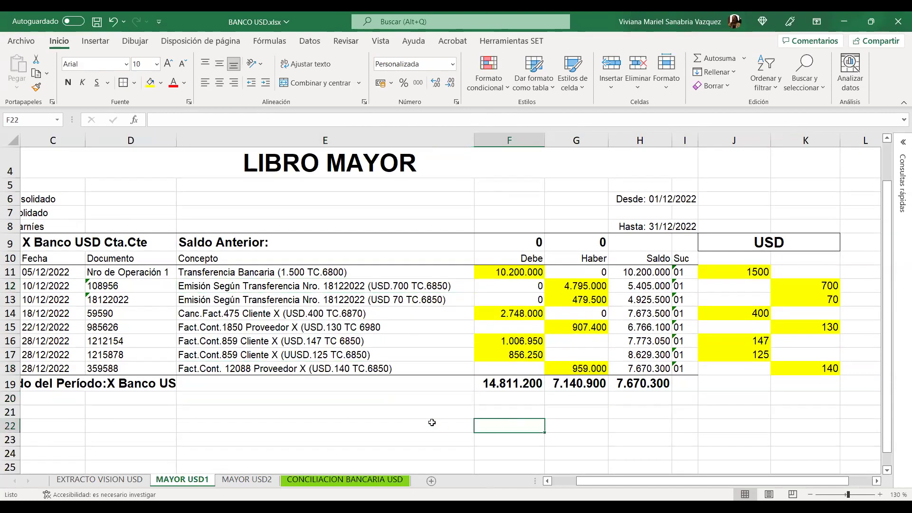
click(555, 428)
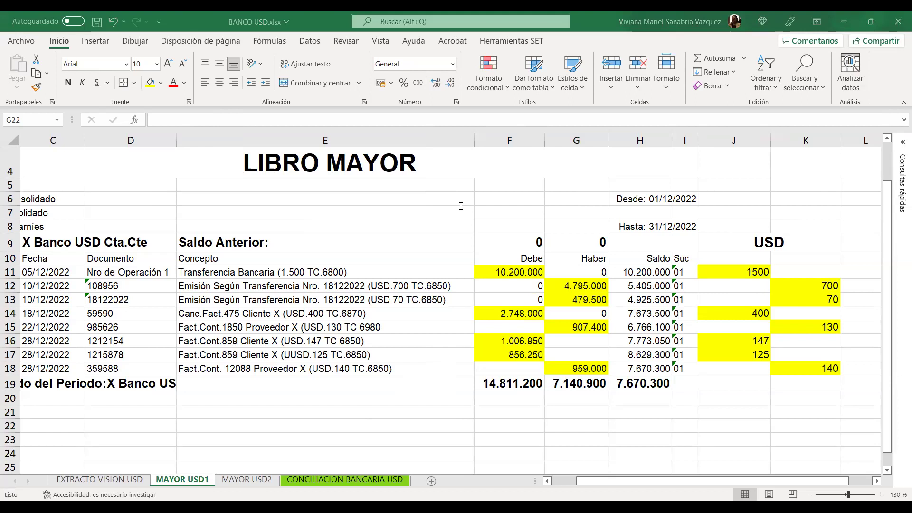
click(407, 288)
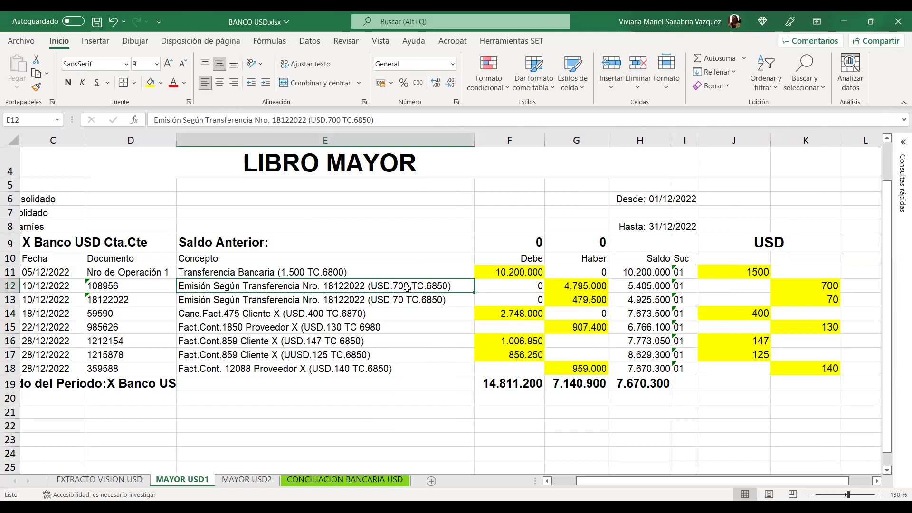
click(423, 302)
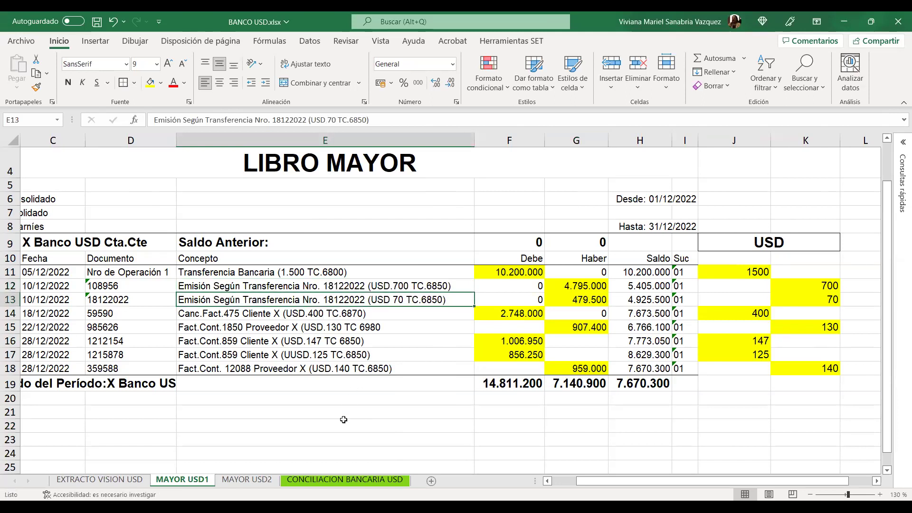
Examine the bank statement balance, the unrecorded deposits section and the reconciled period on the CONCILIACION BANCARIA USD sheet.
click(321, 481)
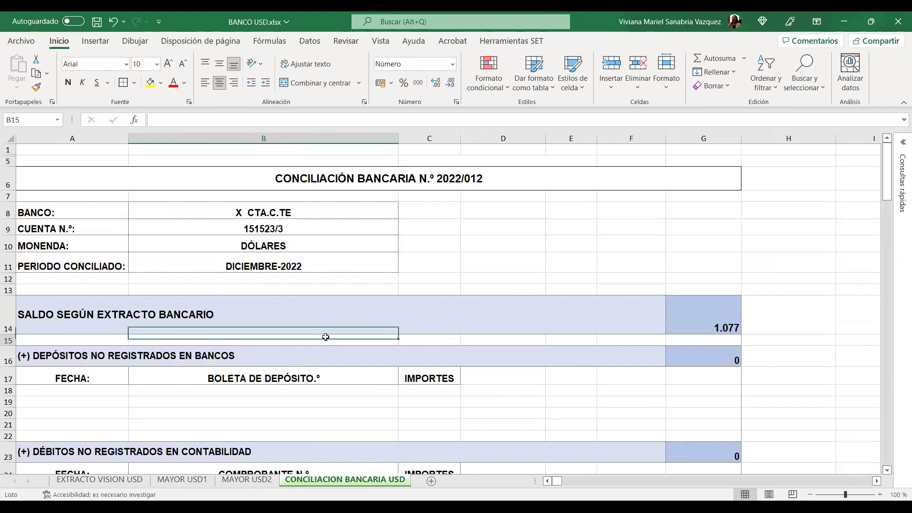
click(330, 323)
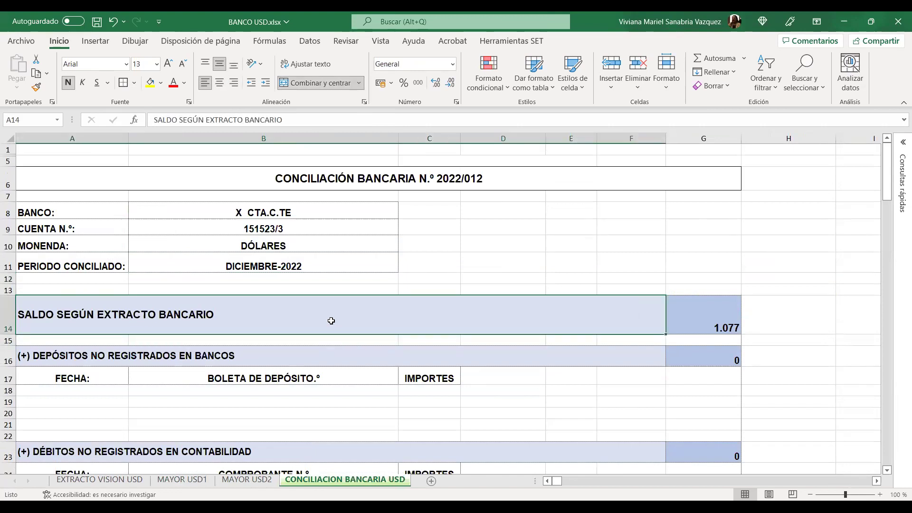
click(392, 357)
click(374, 389)
click(381, 422)
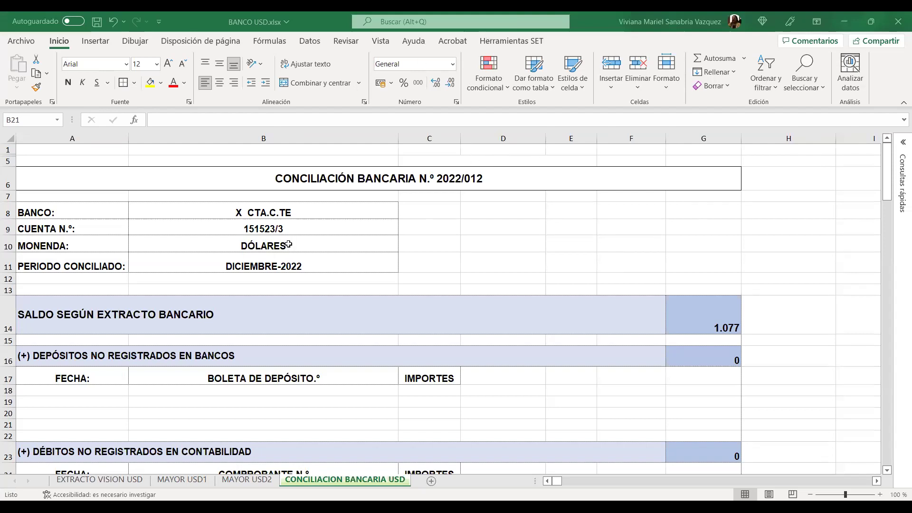
click(299, 289)
click(99, 287)
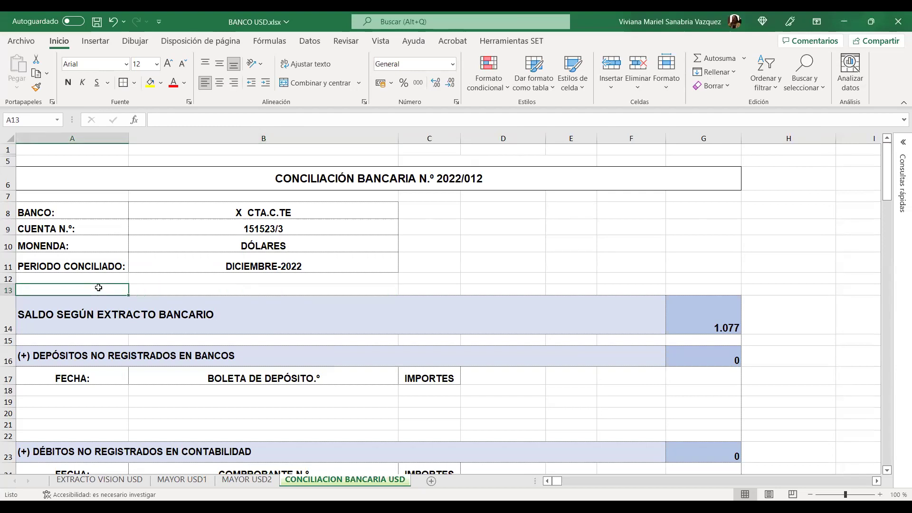
click(227, 284)
click(238, 277)
click(246, 265)
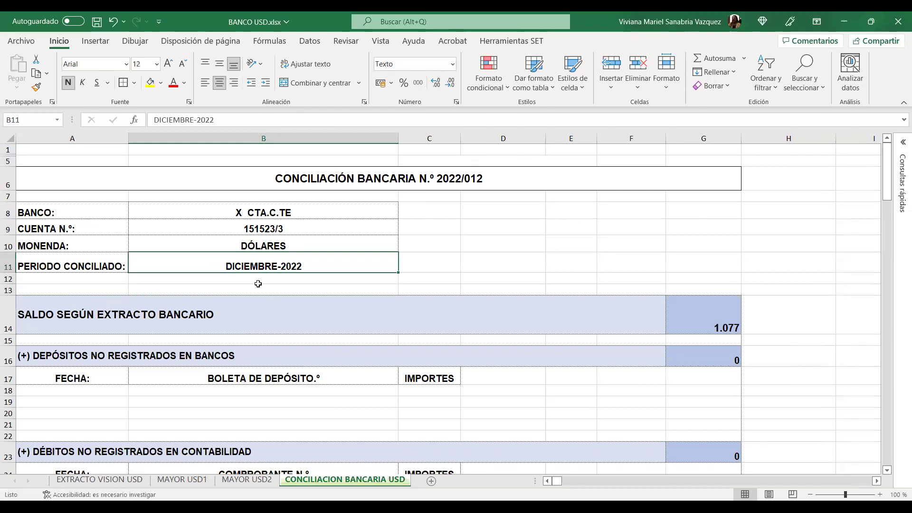
click(258, 285)
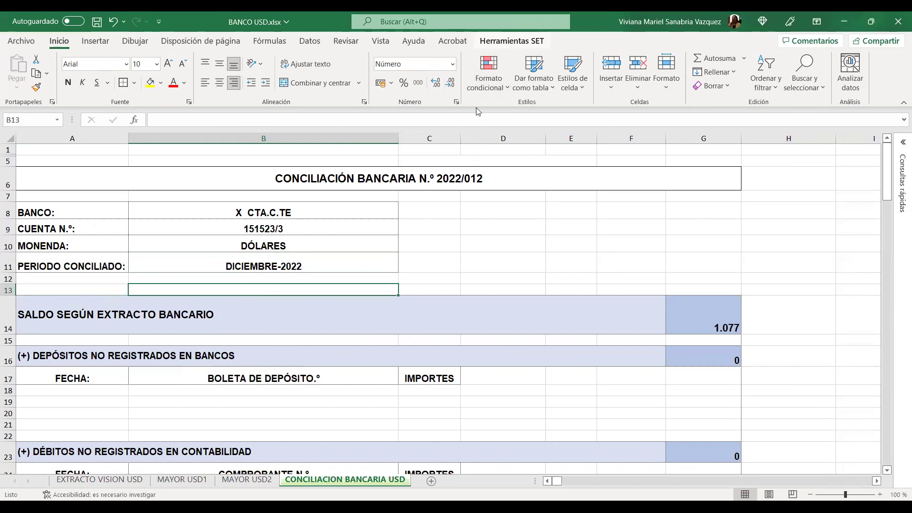
key(Up)
key(Up)
key(Up)
key(Up)
key(Right)
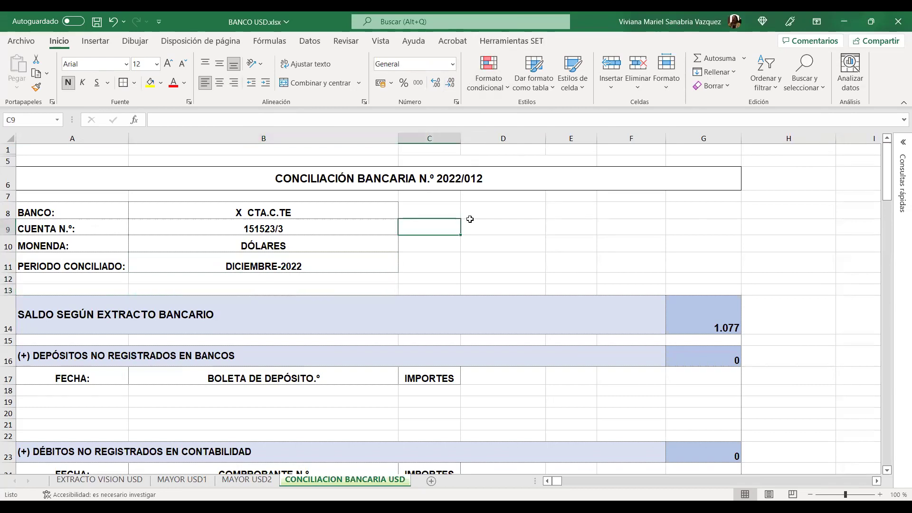
click(256, 480)
click(294, 480)
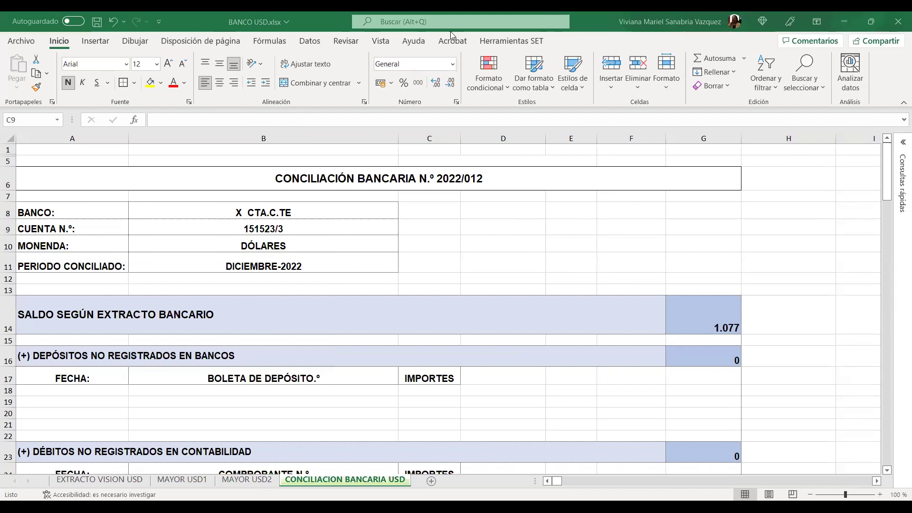
click(373, 233)
click(387, 264)
click(368, 280)
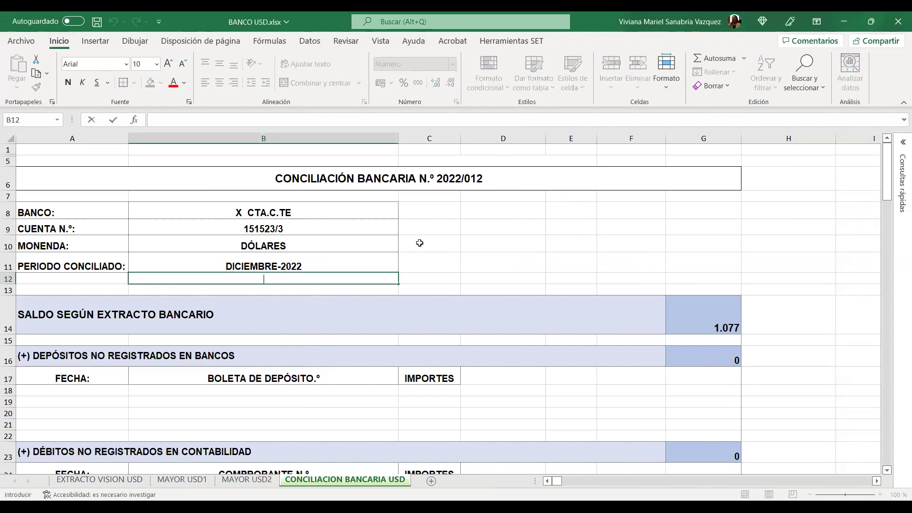
click(420, 243)
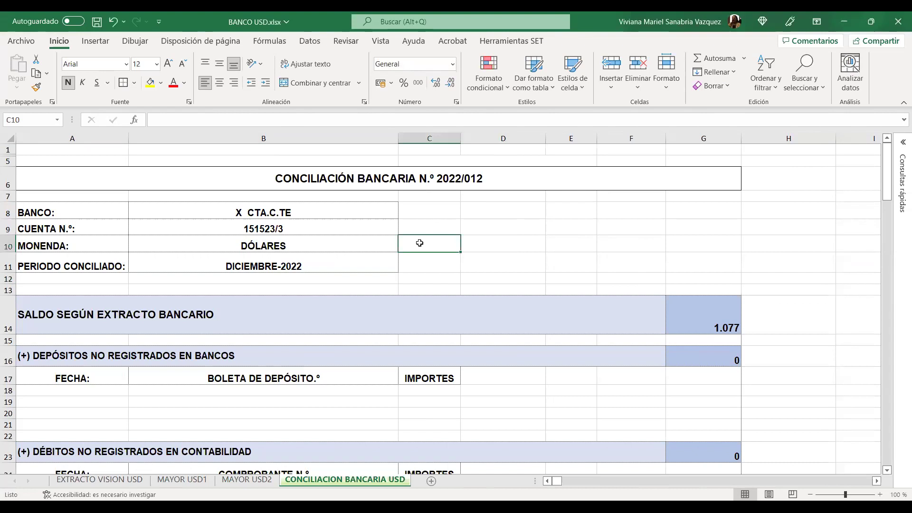